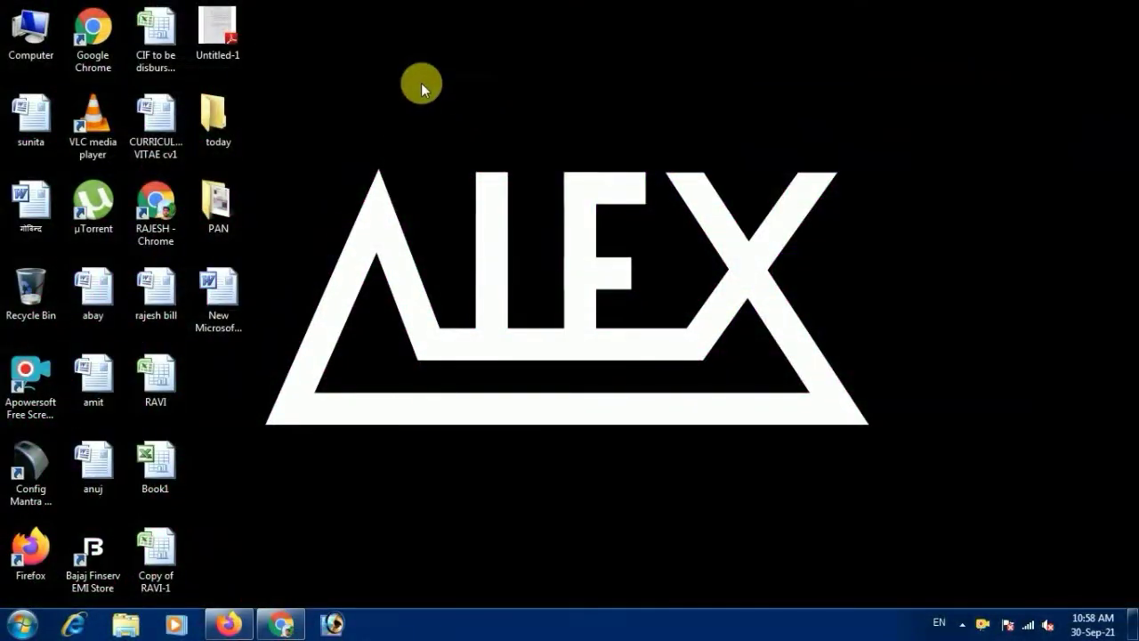
- Refresh the desktop several times from its right-click menu
{"action": "right_click", "coordinate": [421, 82]}
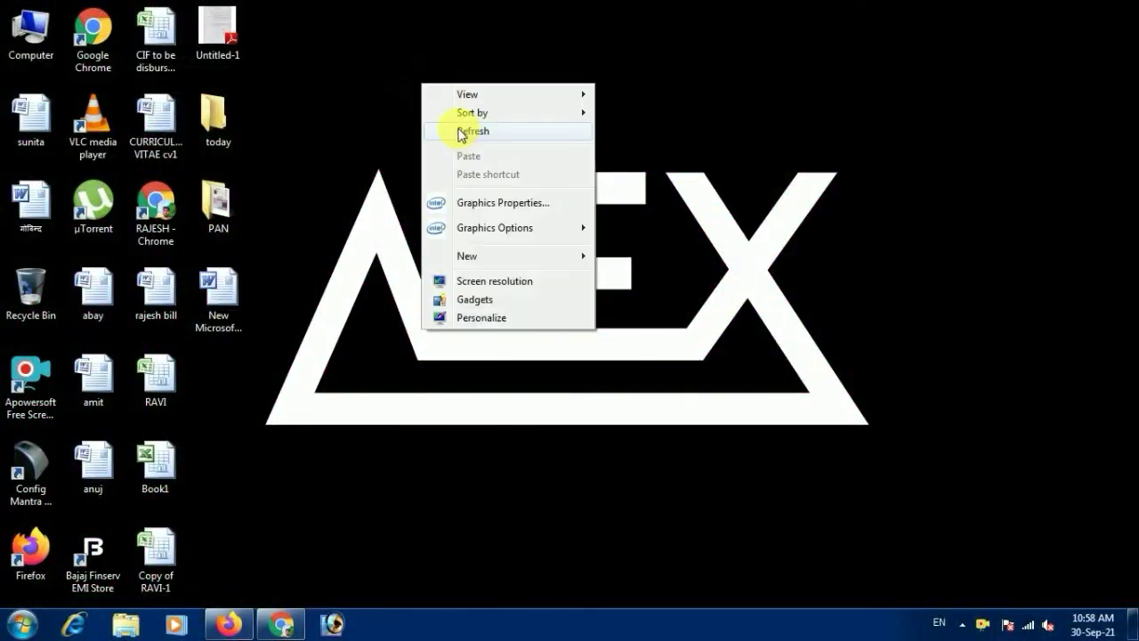
{"action": "left_click", "coordinate": [442, 126]}
{"action": "right_click", "coordinate": [367, 96]}
{"action": "left_click", "coordinate": [433, 146]}
{"action": "right_click", "coordinate": [380, 120]}
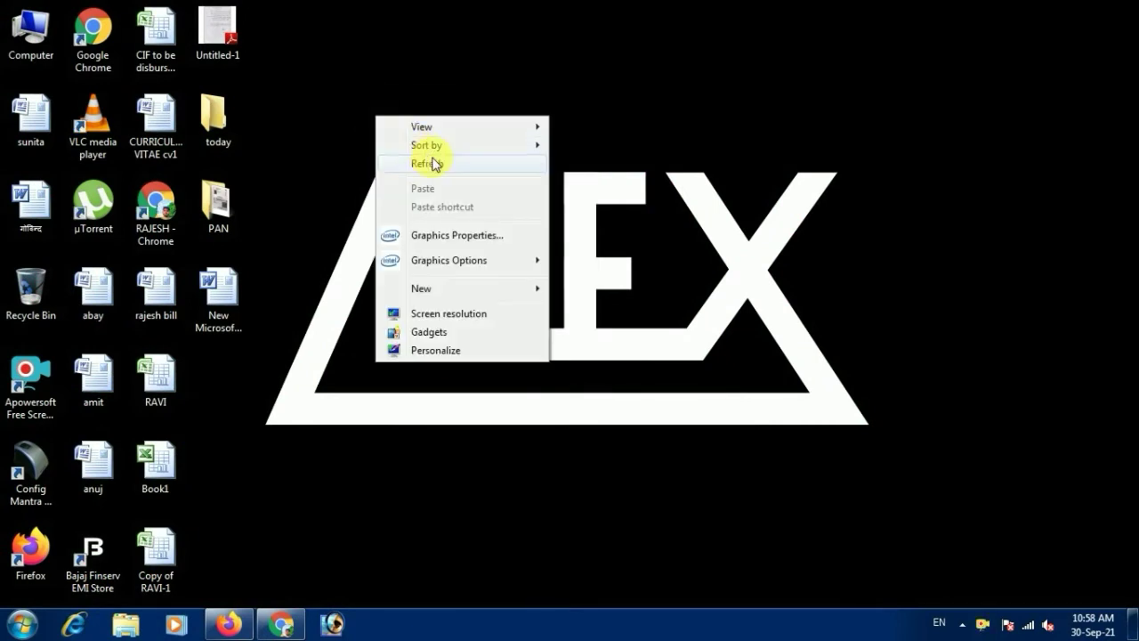
{"action": "left_click", "coordinate": [430, 167]}
{"action": "right_click", "coordinate": [378, 120]}
{"action": "left_click", "coordinate": [430, 169]}
{"action": "right_click", "coordinate": [407, 153]}
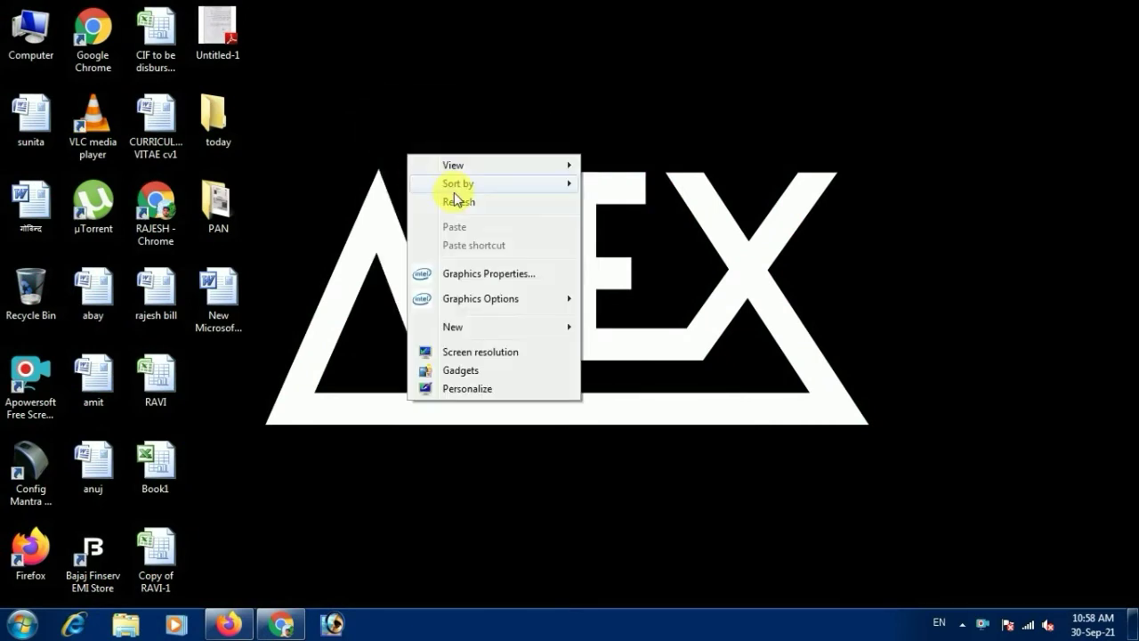
{"action": "left_click", "coordinate": [456, 200]}
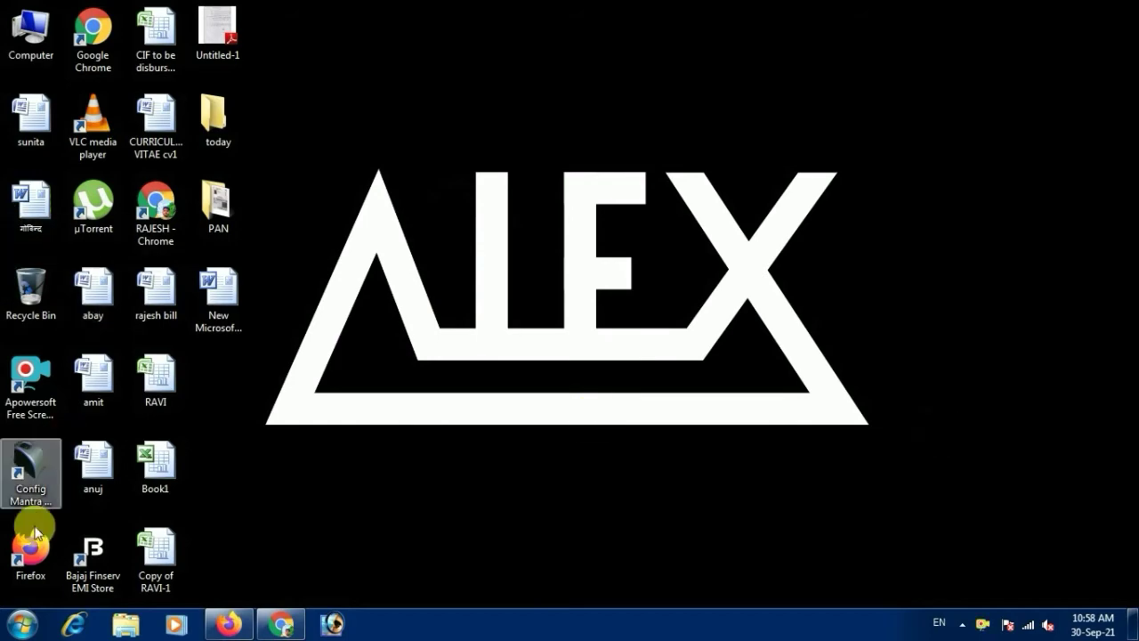
- Launch Excel 2003 from the Start menu, close the Getting Started pane and browse the File menu
{"action": "left_click", "coordinate": [22, 623]}
{"action": "left_click", "coordinate": [55, 434]}
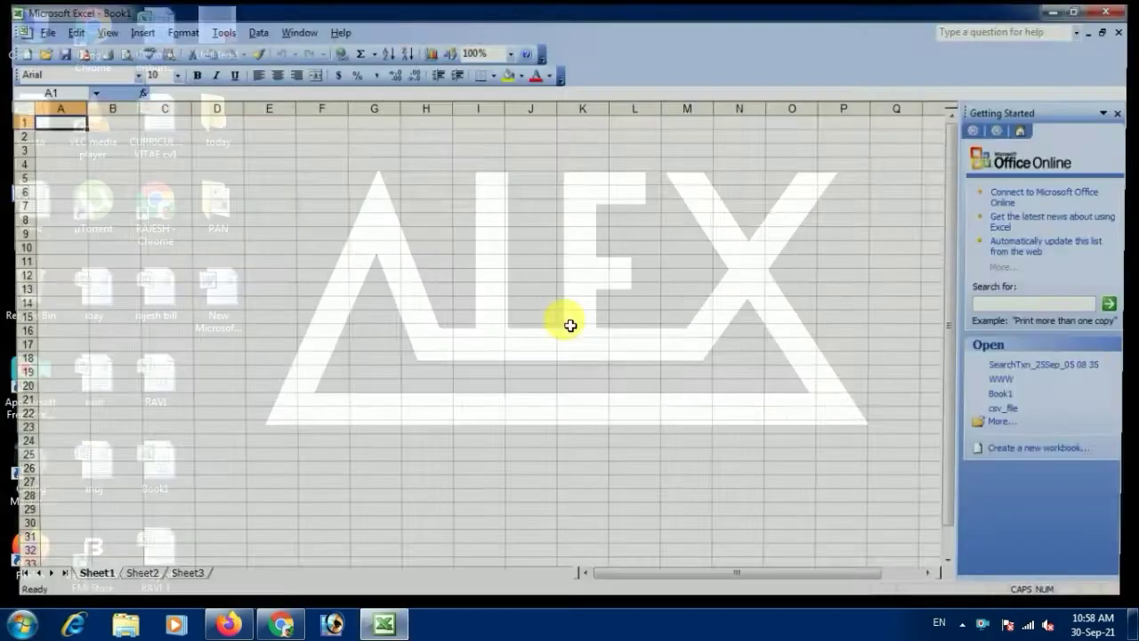
{"action": "left_click", "coordinate": [1130, 110]}
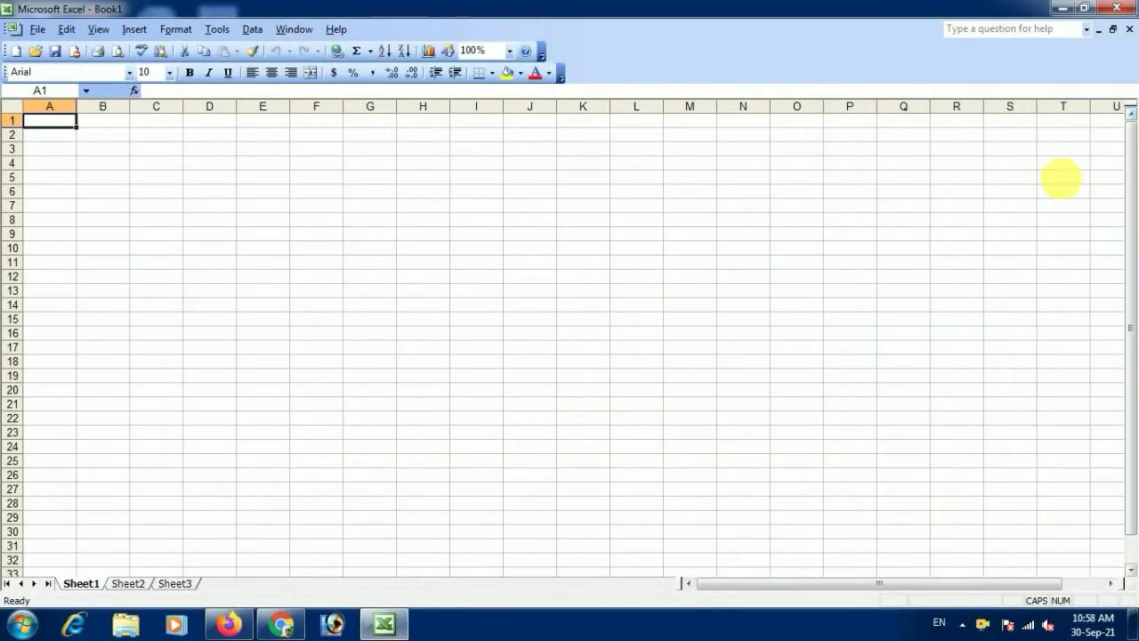
{"action": "left_click", "coordinate": [82, 178]}
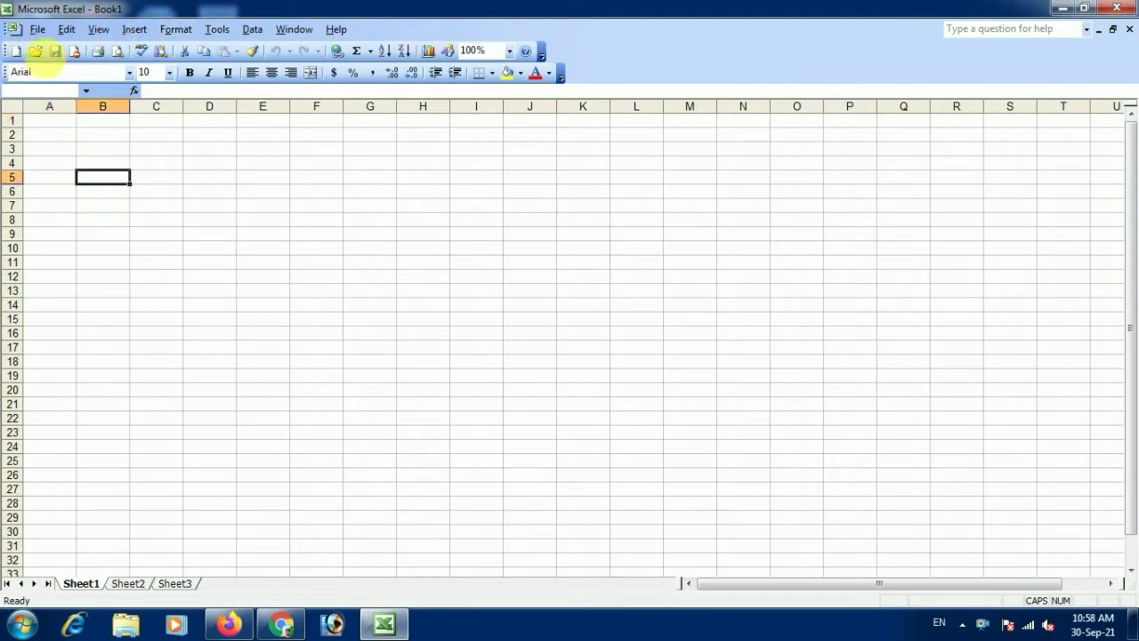
{"action": "left_click", "coordinate": [37, 30]}
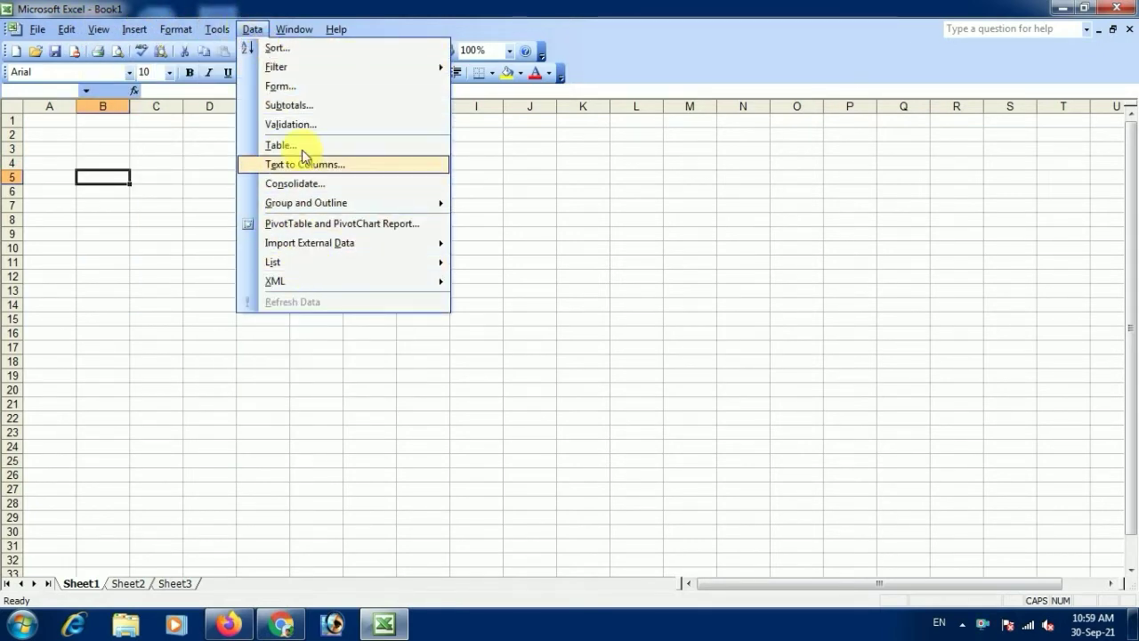
- Type the number list 4, 5, 6, 88, 58 … 6459 down column B from B5, leaving B7 empty
{"action": "left_click", "coordinate": [59, 194]}
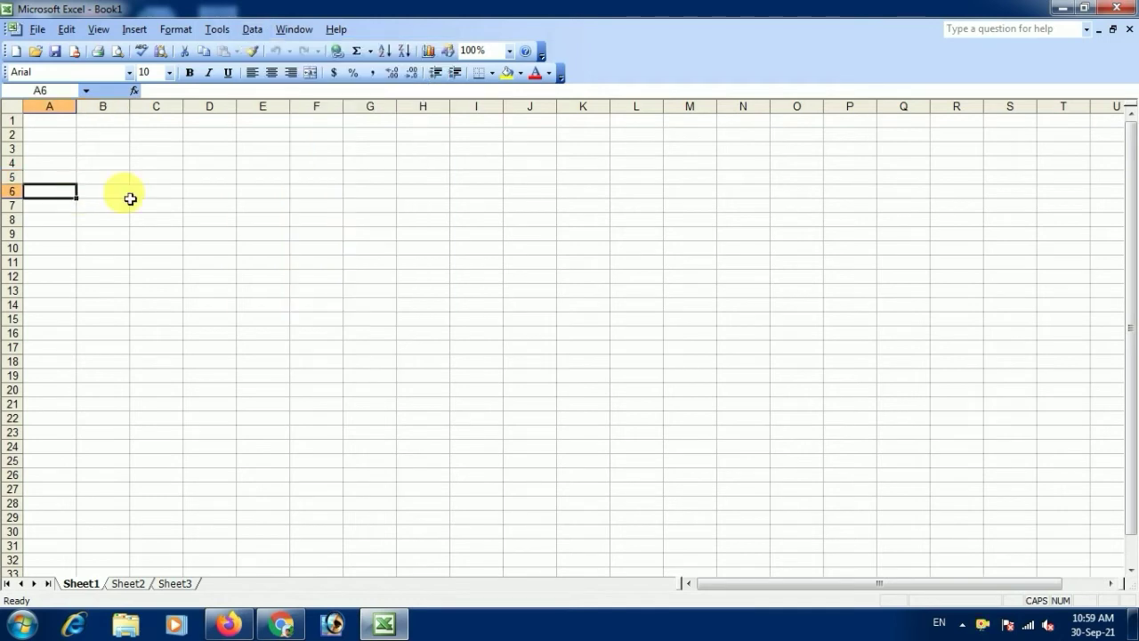
{"action": "left_click", "coordinate": [128, 182]}
{"action": "type", "text": "4"}
{"action": "key", "text": "Return"}
{"action": "type", "text": "5"}
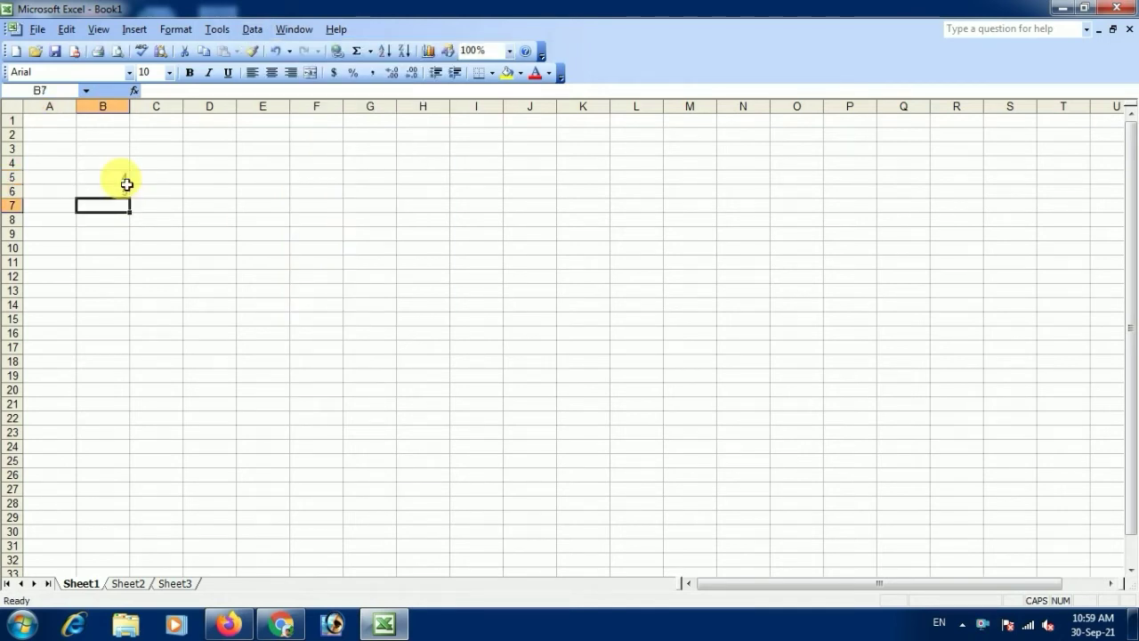
{"action": "key", "text": "Return"}
{"action": "key", "text": "Return"}
{"action": "type", "text": "6"}
{"action": "key", "text": "Return"}
{"action": "type", "text": "88 58 5"}
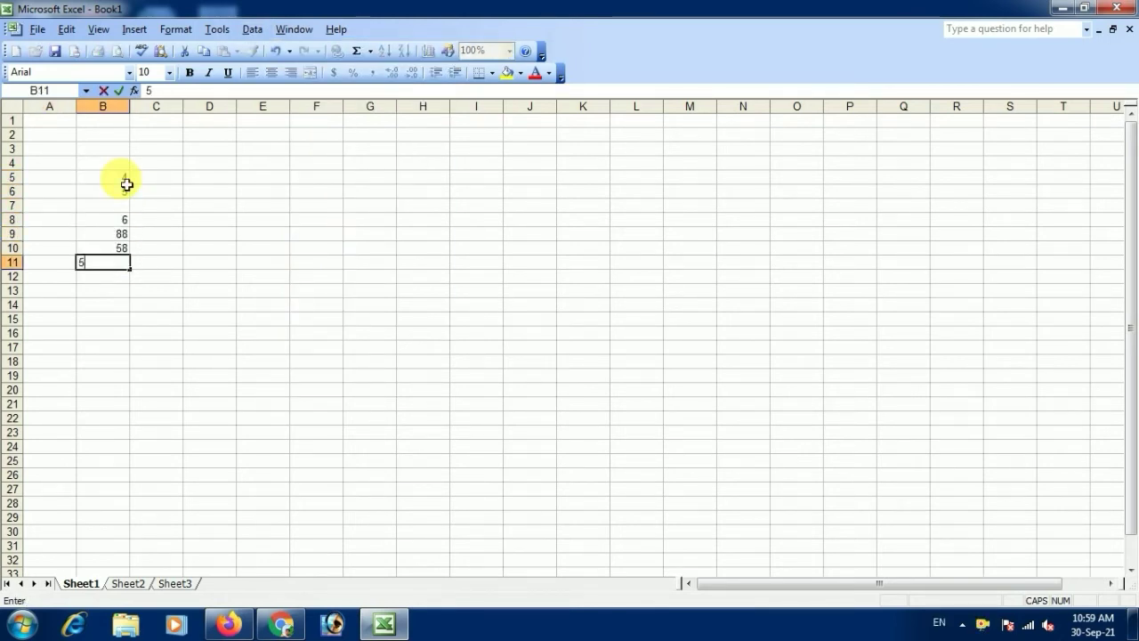
{"action": "type", "text": " 9 86 6"}
{"action": "type", "text": " 6584"}
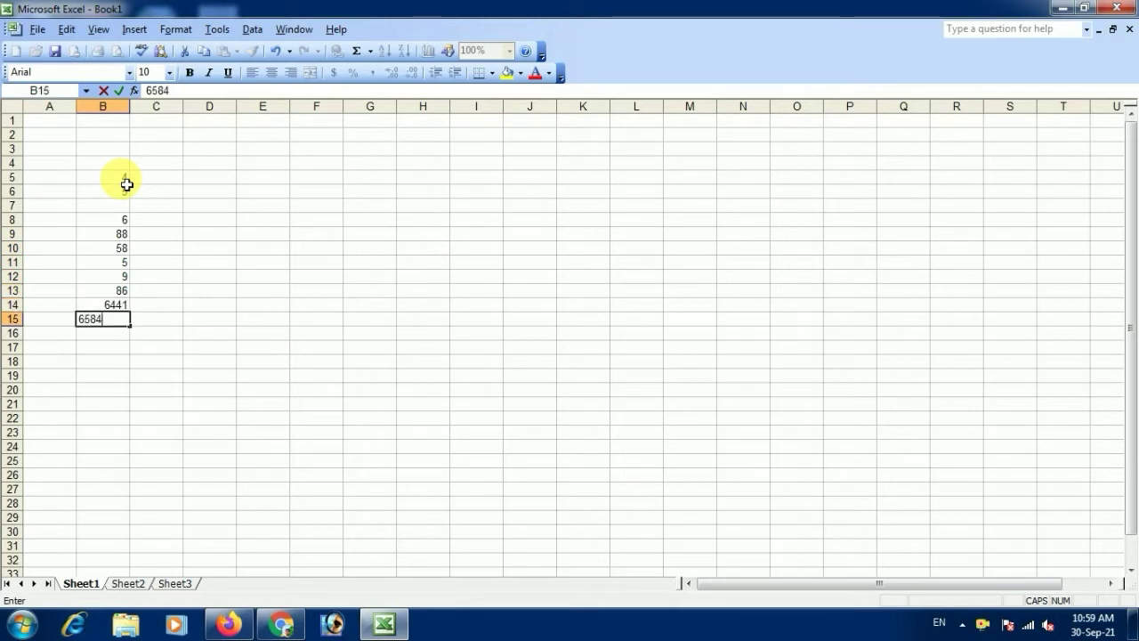
{"action": "type", "text": " 4 15 8 65"}
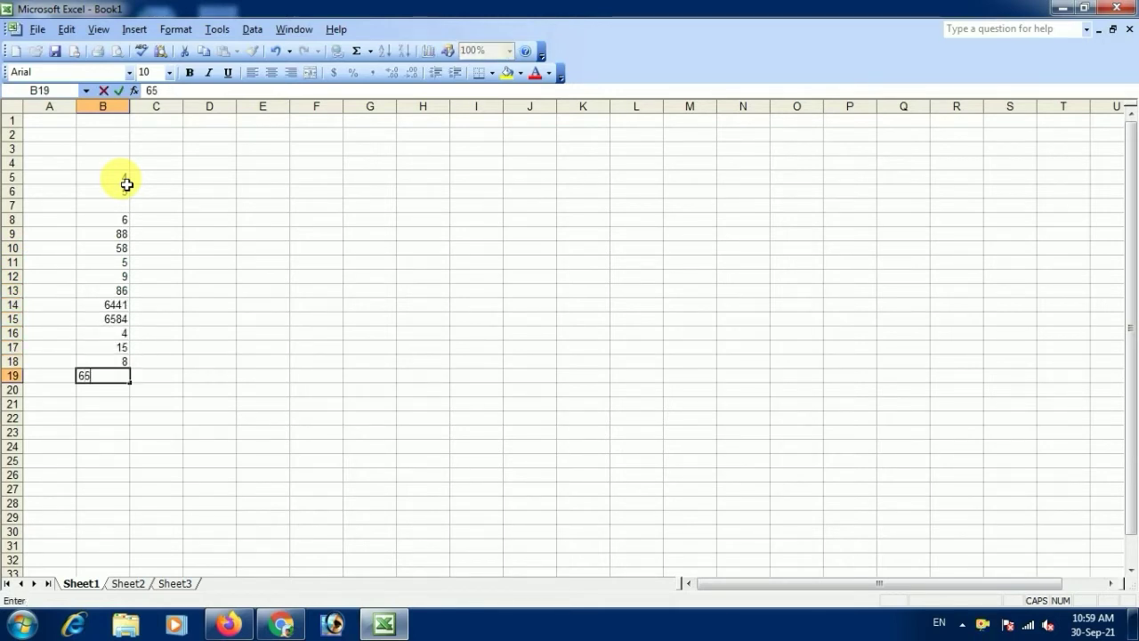
{"action": "type", "text": " 9 6459"}
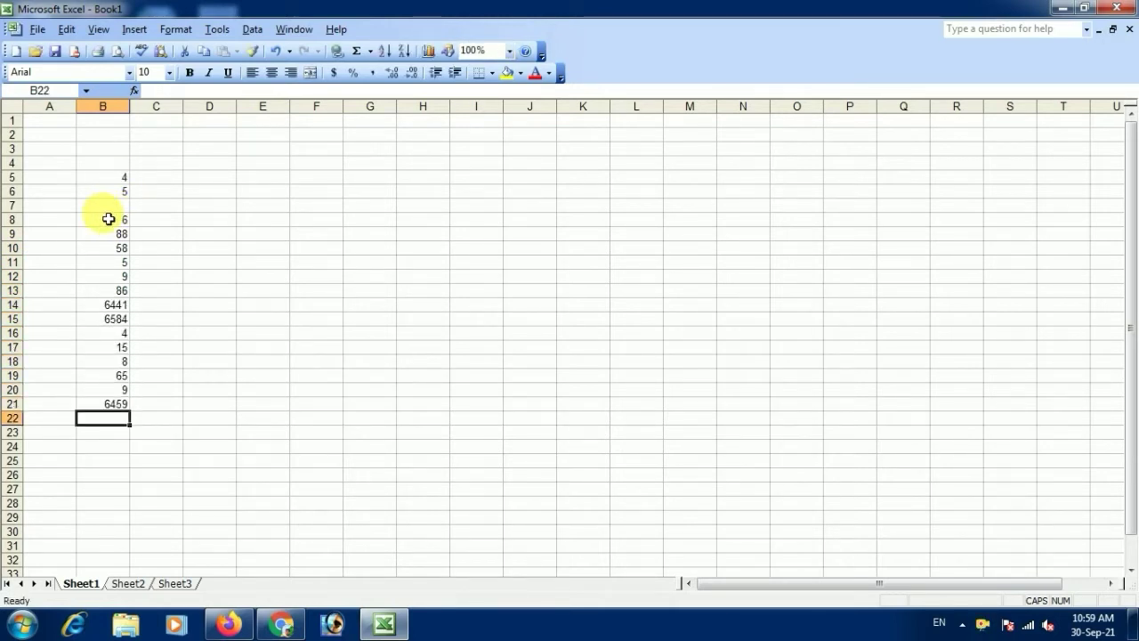
- Sort the numbers in B5:B21 in descending order with Data > Sort
{"action": "left_click_drag", "start_coordinate": [95, 178], "coordinate": [127, 405]}
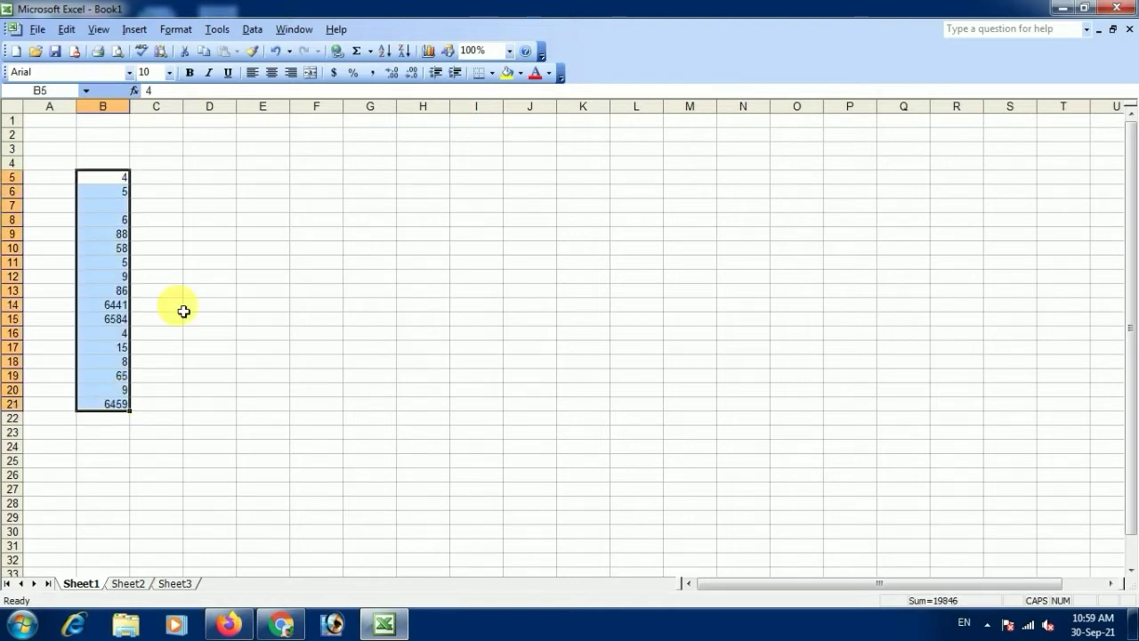
{"action": "left_click", "coordinate": [253, 30]}
{"action": "left_click", "coordinate": [267, 47]}
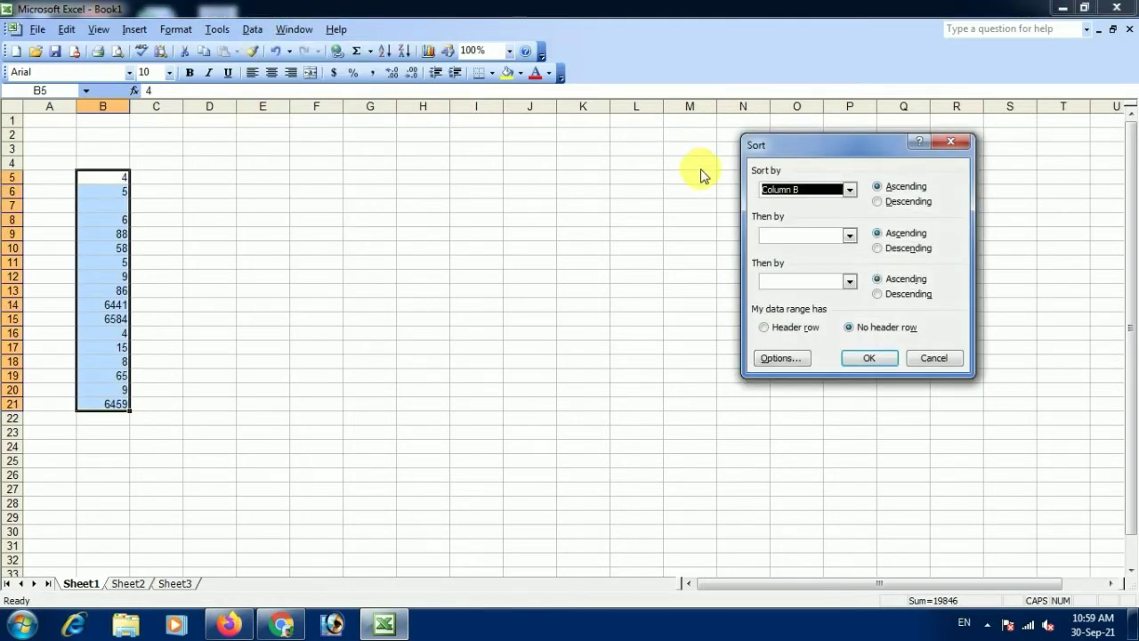
{"action": "left_click", "coordinate": [895, 201]}
{"action": "left_click", "coordinate": [901, 187]}
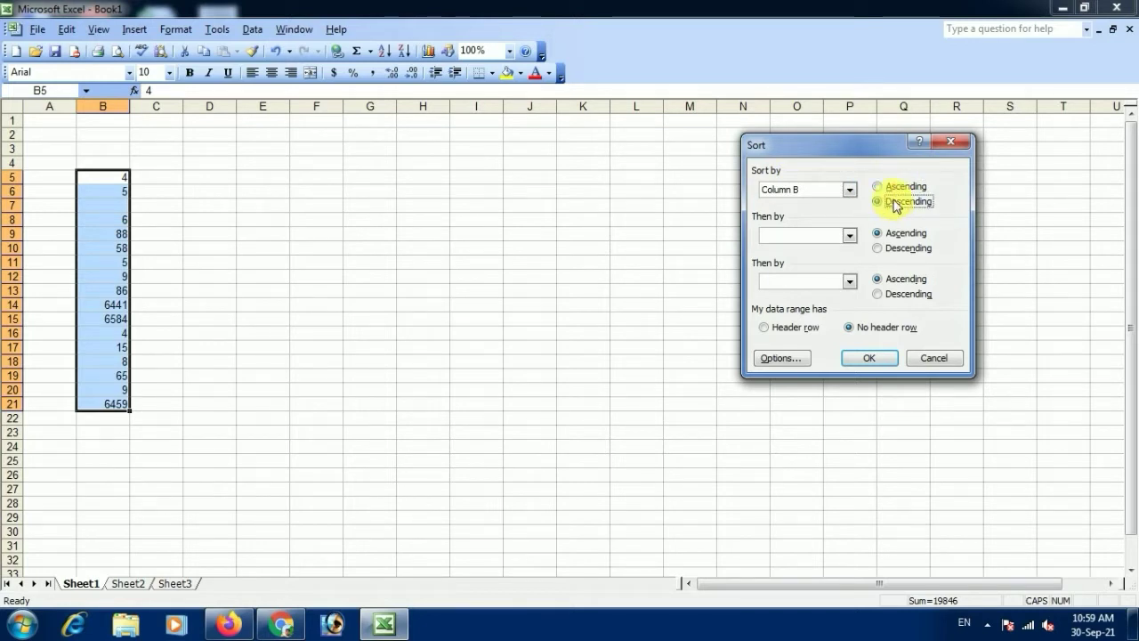
{"action": "left_click", "coordinate": [870, 362]}
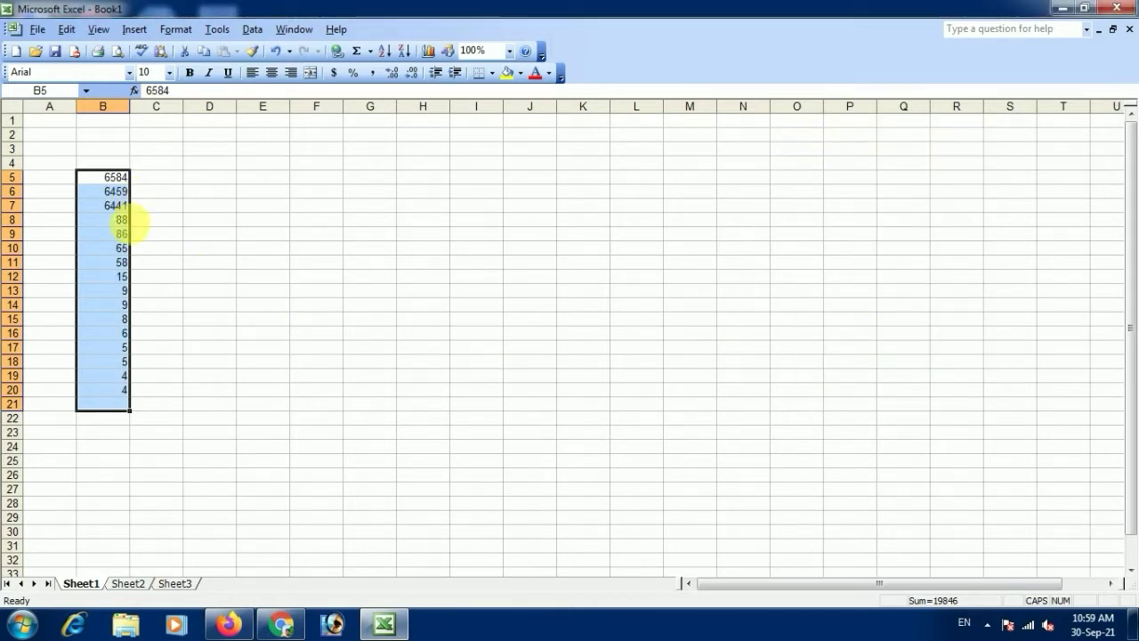
- Re-sort the column B numbers in ascending order, 4 to 6584
{"action": "left_click", "coordinate": [253, 29]}
{"action": "left_click", "coordinate": [267, 45]}
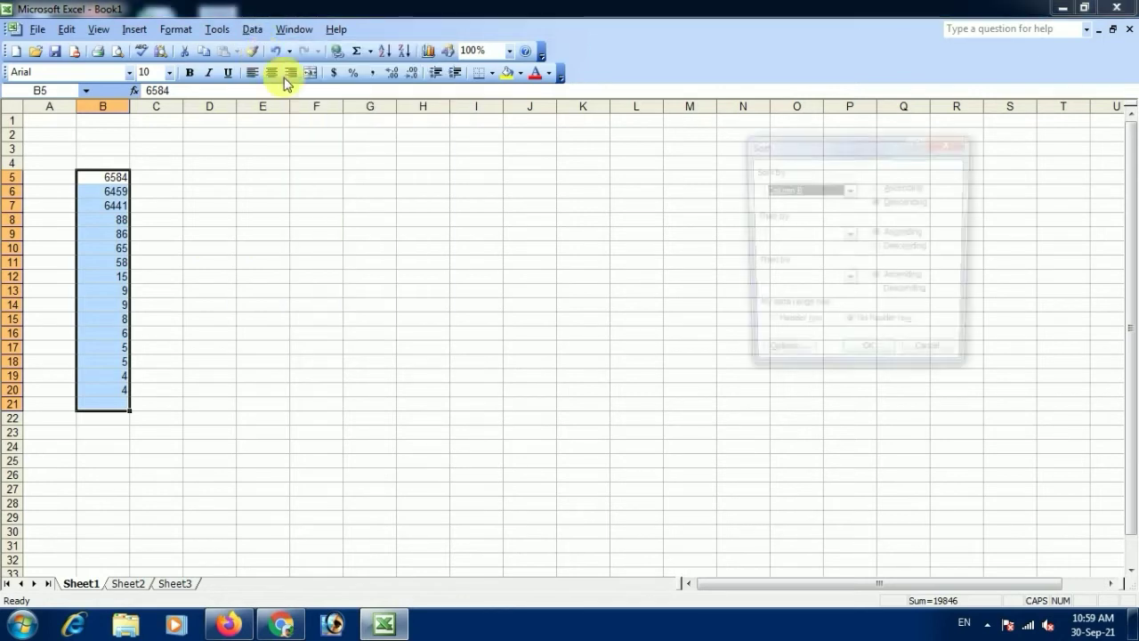
{"action": "left_click", "coordinate": [890, 188]}
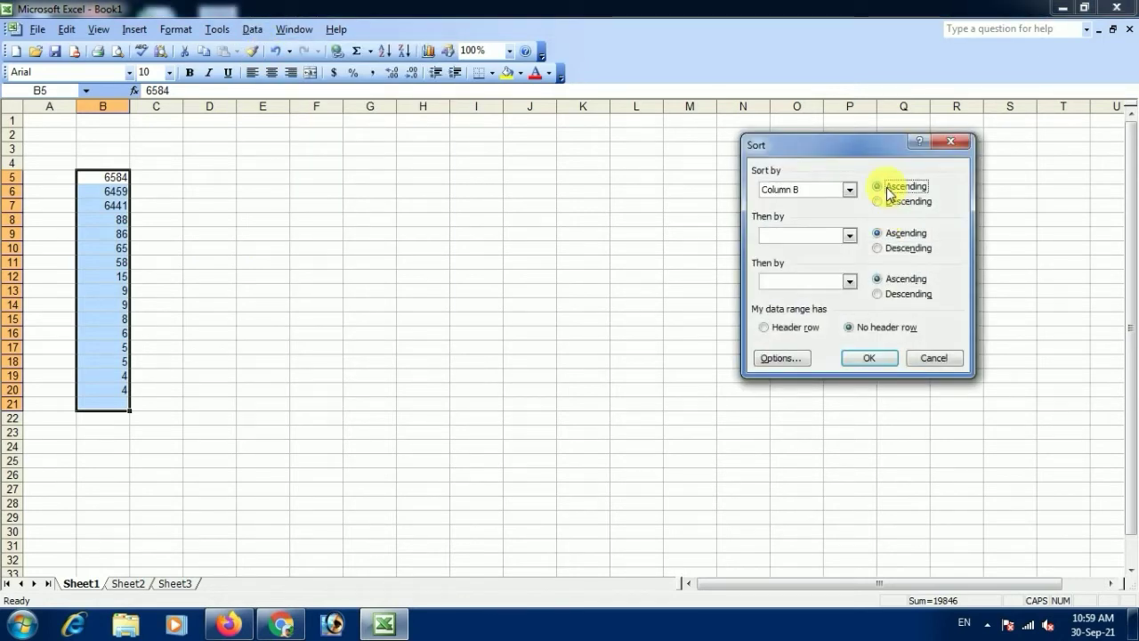
{"action": "left_click", "coordinate": [870, 358]}
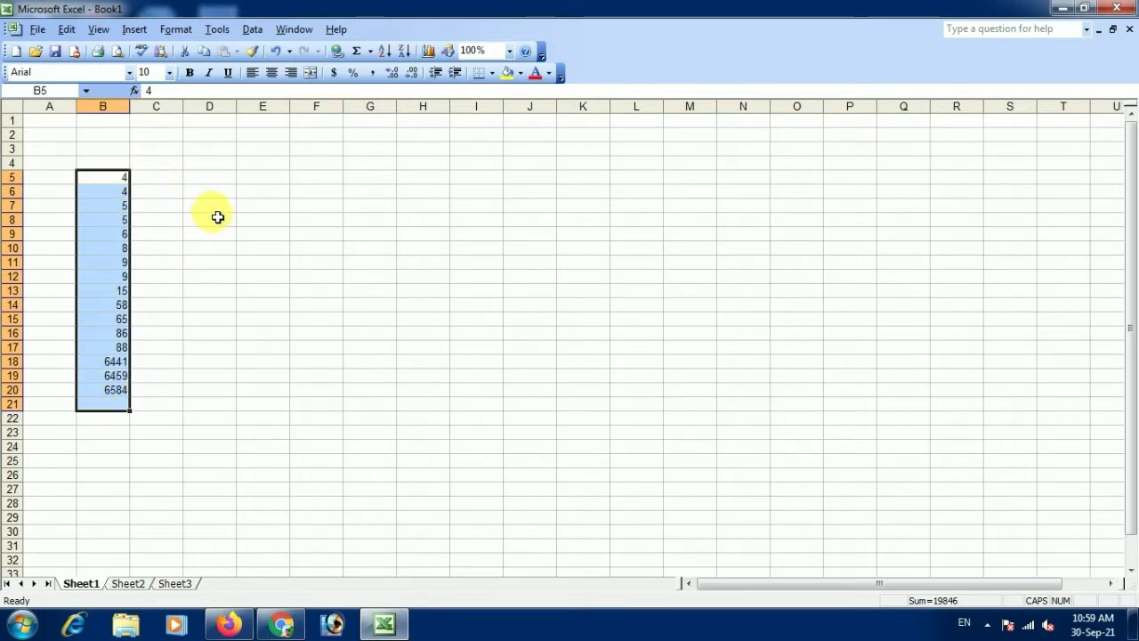
- Enter RAM, SHYAM, KAMAL and HARIOM into D7:D10
{"action": "left_click", "coordinate": [213, 207]}
{"action": "type", "text": "RAM"}
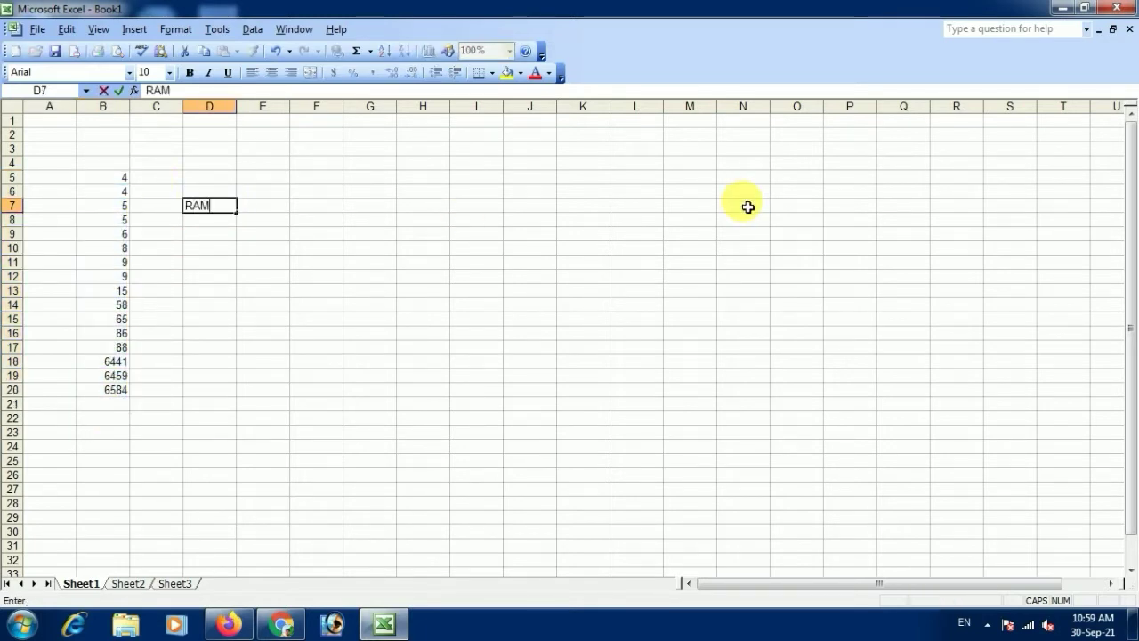
{"action": "key", "text": "Return"}
{"action": "type", "text": "SHYAM"}
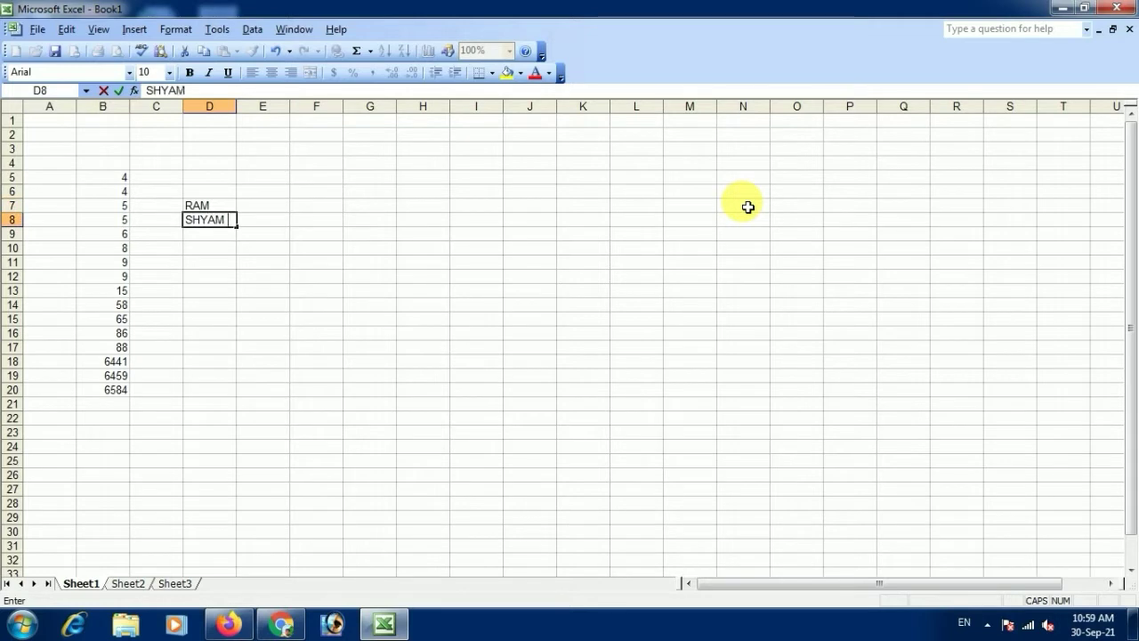
{"action": "key", "text": "Return"}
{"action": "type", "text": "KAMAL"}
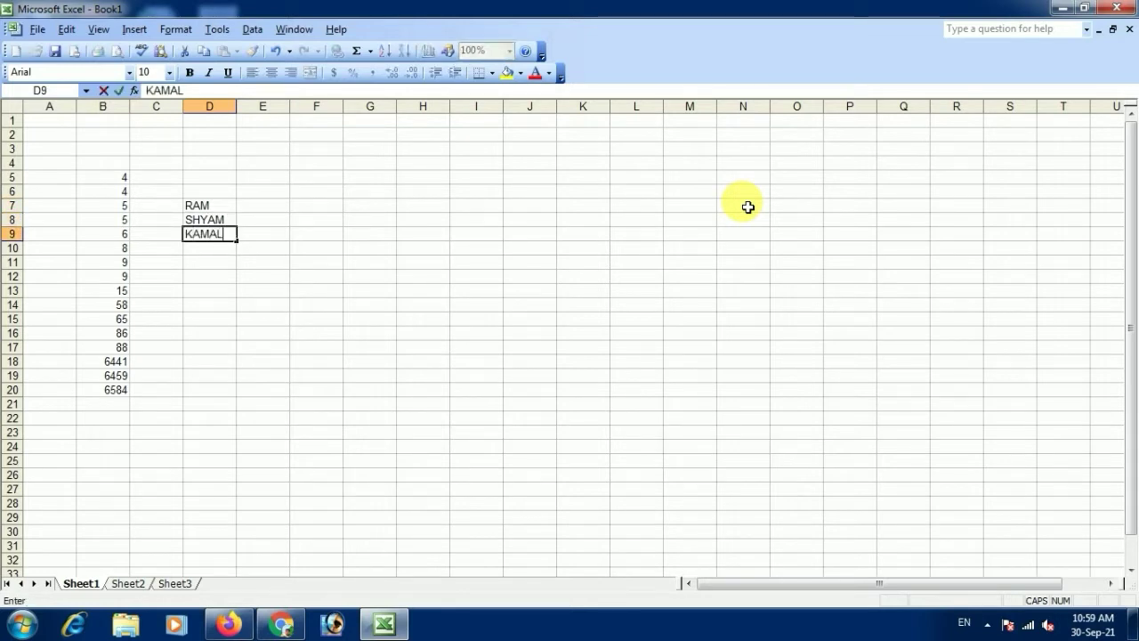
{"action": "key", "text": "Return"}
{"action": "type", "text": "HARIOM"}
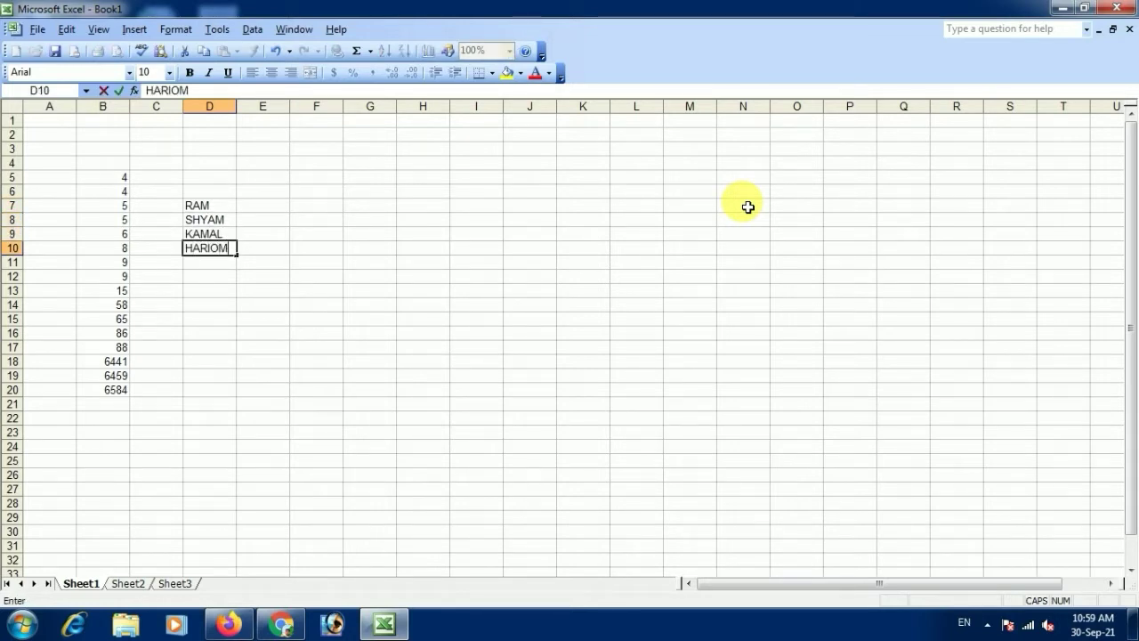
{"action": "key", "text": "Return"}
- Enter AMAN, JITU, ANUPAM and HARERAM into D11:D14
{"action": "type", "text": "AMAN"}
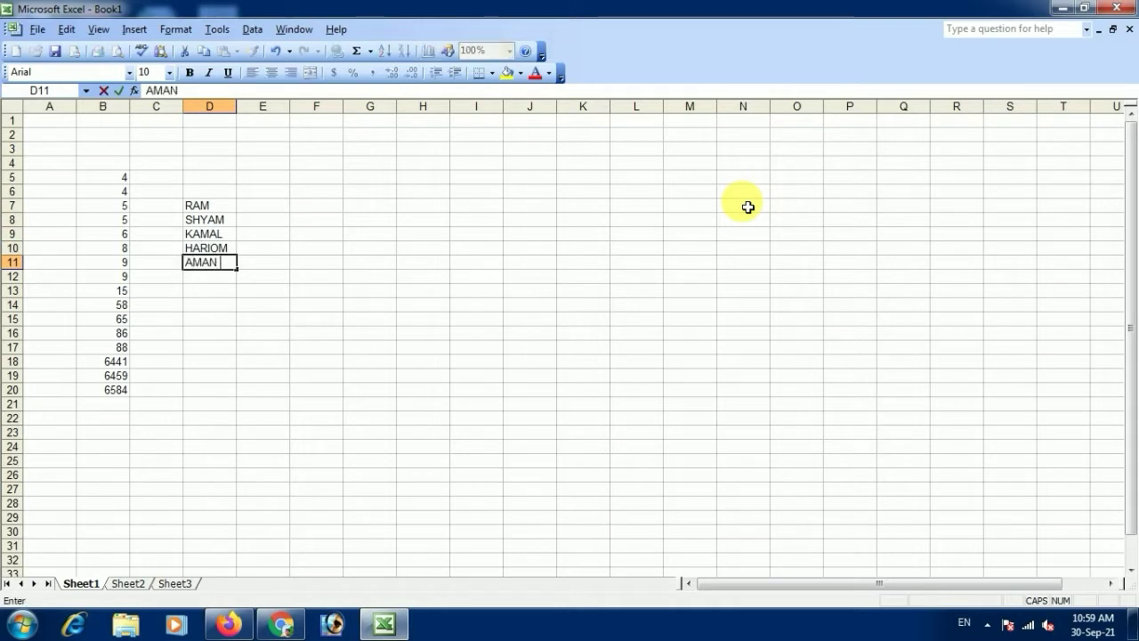
{"action": "key", "text": "Return"}
{"action": "type", "text": "JITU"}
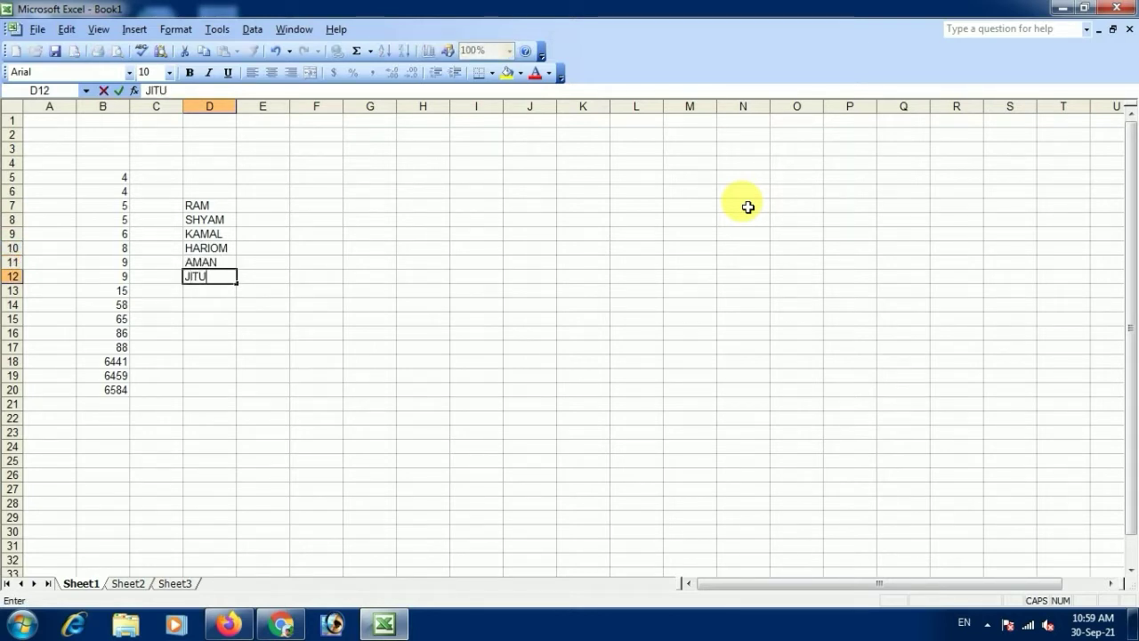
{"action": "key", "text": "Return"}
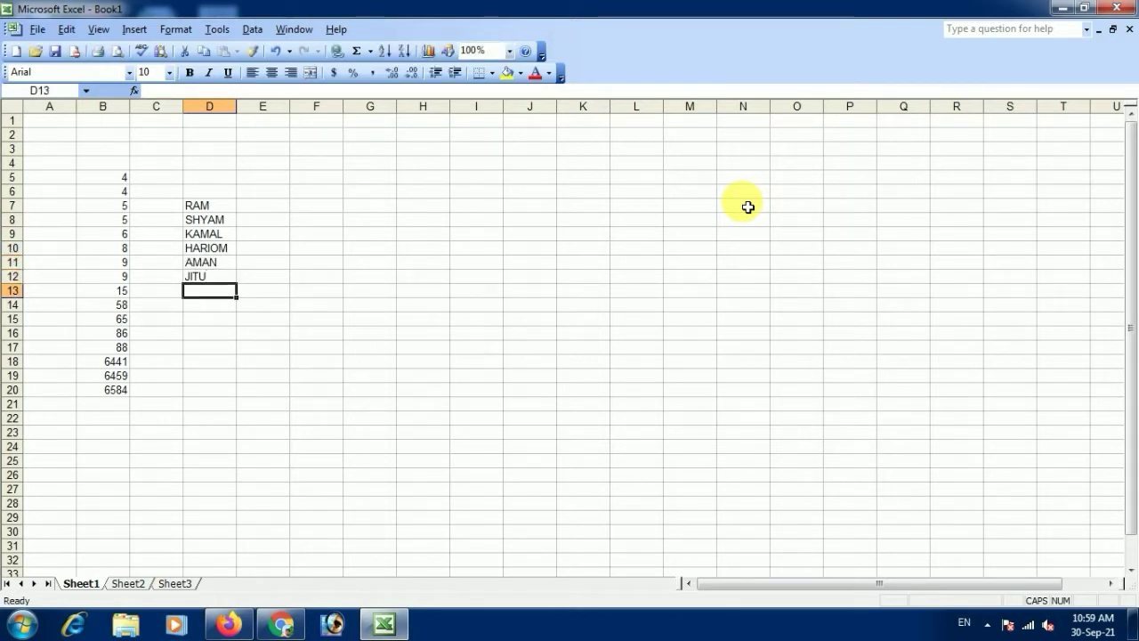
{"action": "type", "text": "ANUPAM"}
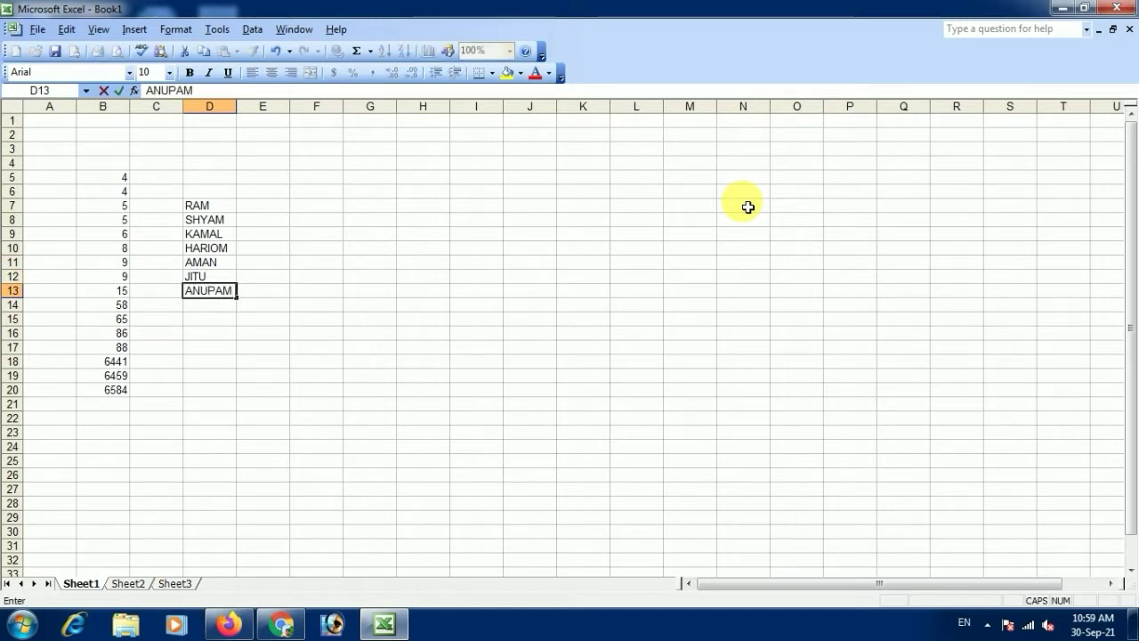
{"action": "key", "text": "Return"}
{"action": "type", "text": "HARI"}
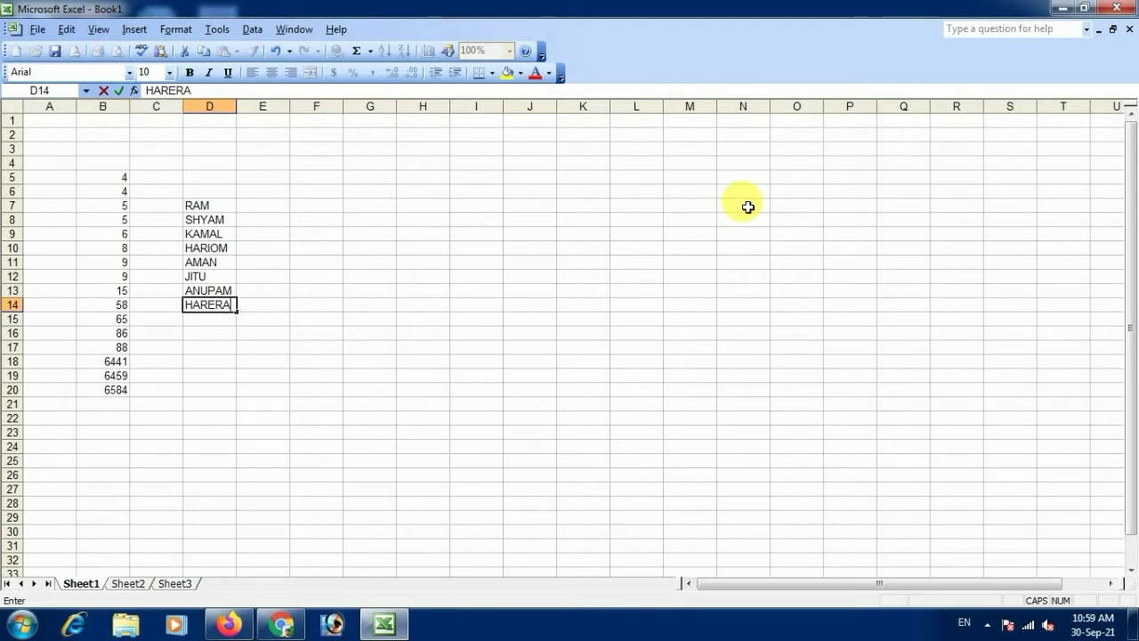
{"action": "key", "text": "Return"}
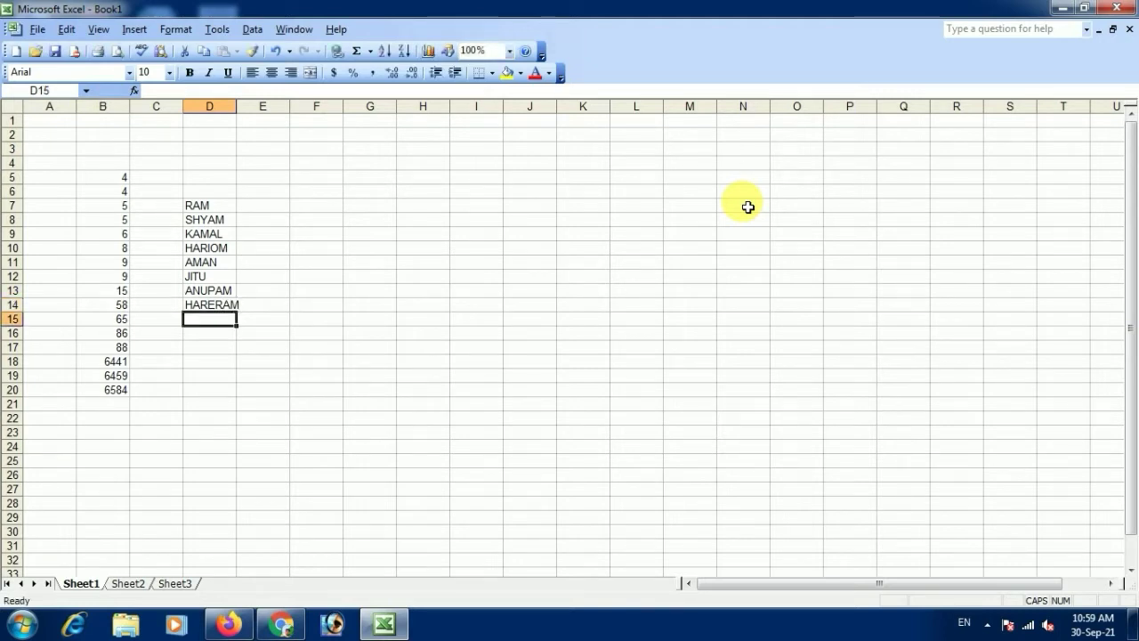
- Sort the names in D6:D14 alphabetically A to Z
{"action": "left_click_drag", "start_coordinate": [213, 192], "coordinate": [220, 313]}
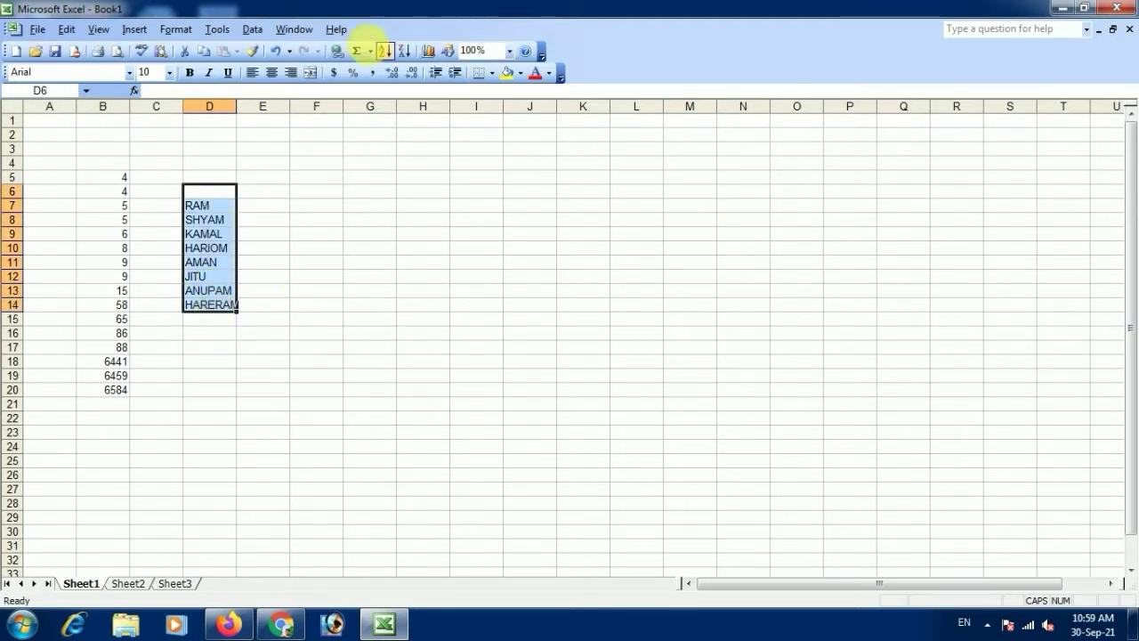
{"action": "left_click", "coordinate": [252, 29]}
{"action": "left_click", "coordinate": [277, 49]}
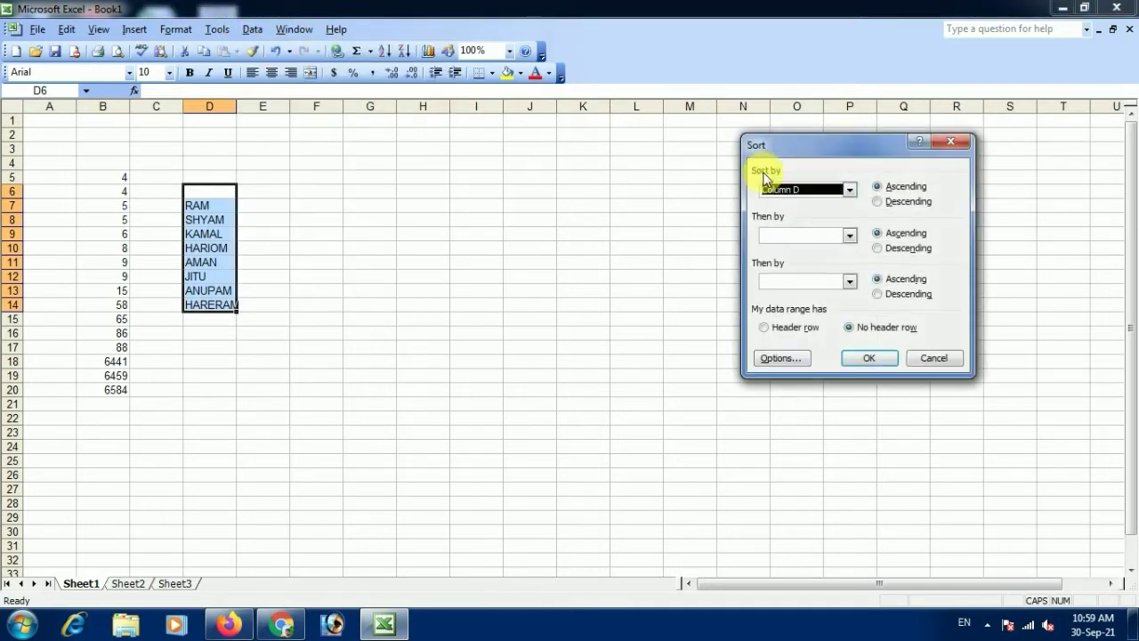
{"action": "left_click", "coordinate": [885, 360]}
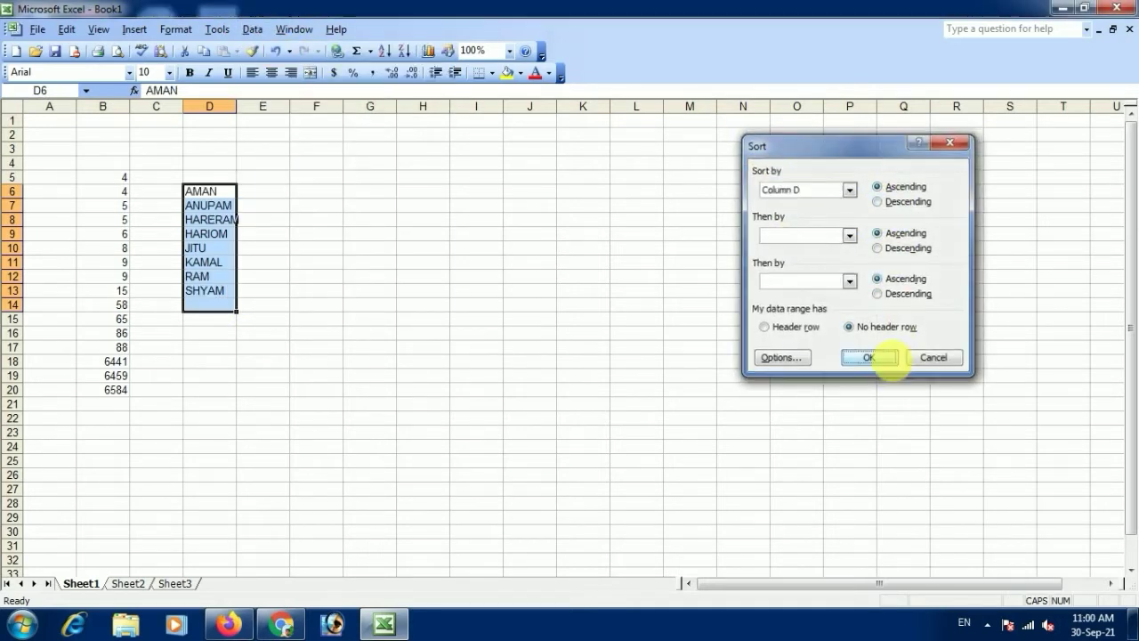
{"action": "left_click", "coordinate": [276, 247]}
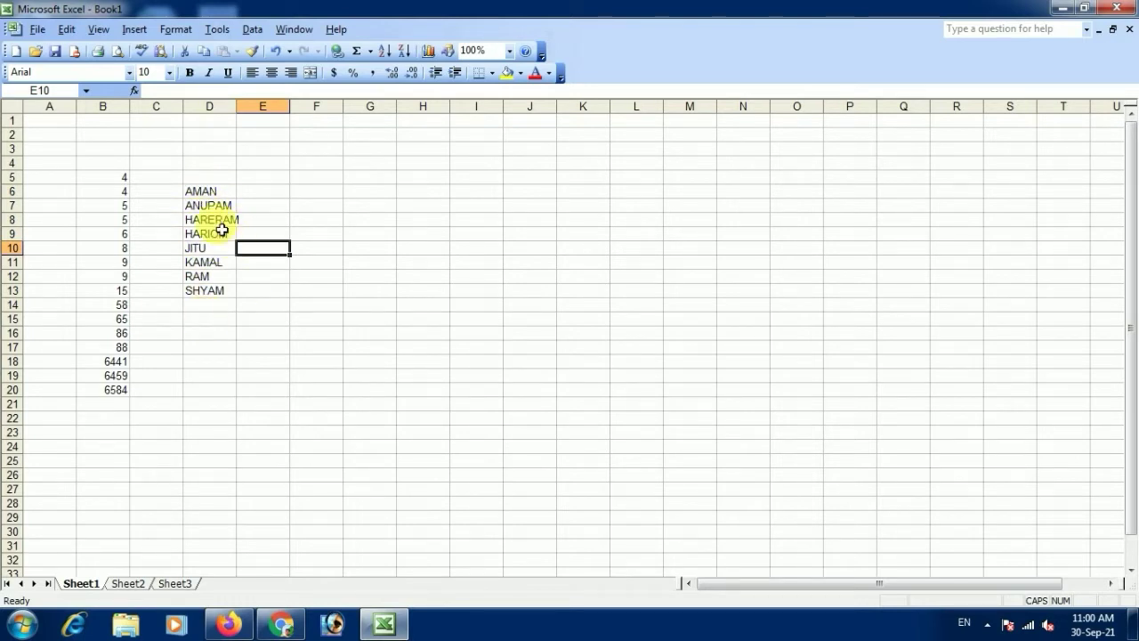
- Re-sort the names in descending Z to A order
{"action": "left_click", "coordinate": [252, 30]}
{"action": "key", "text": "Escape"}
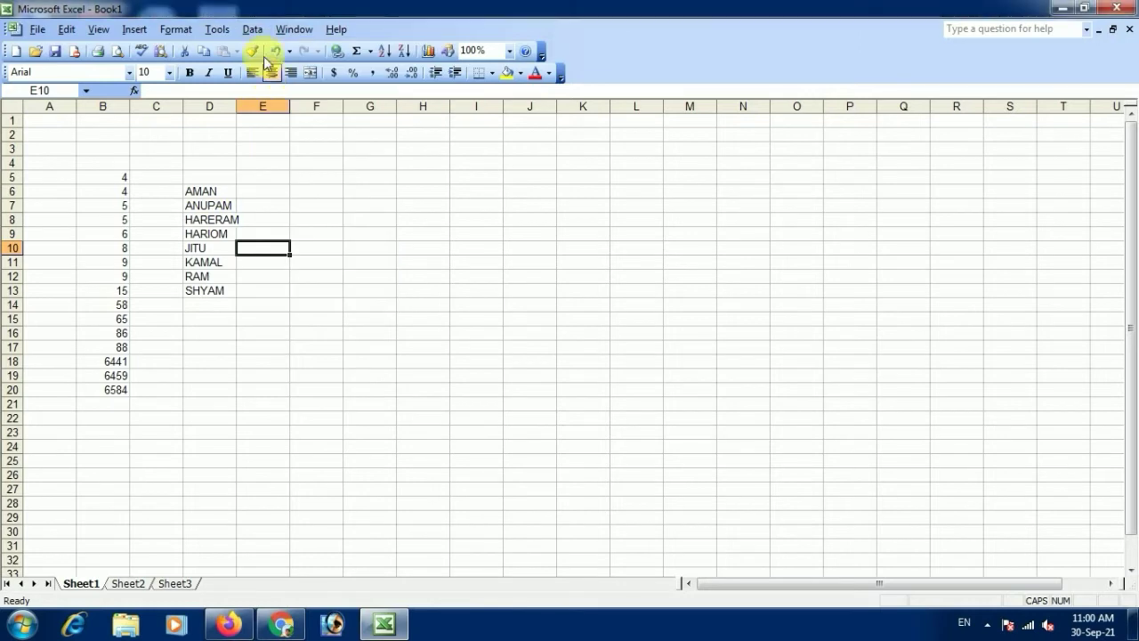
{"action": "left_click", "coordinate": [252, 29]}
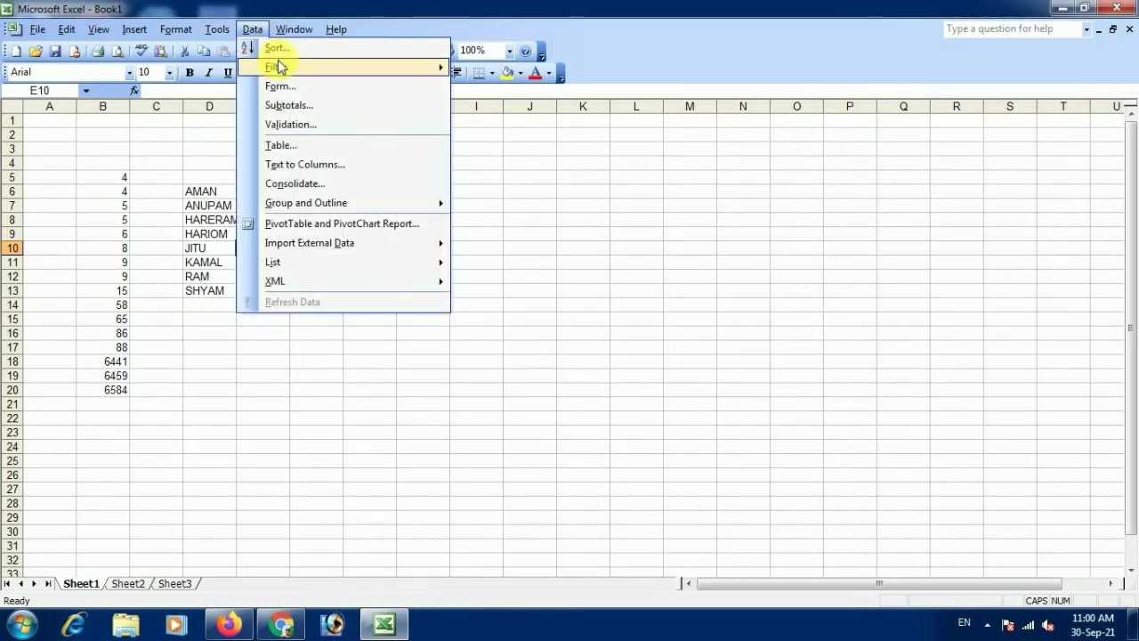
{"action": "left_click", "coordinate": [275, 50]}
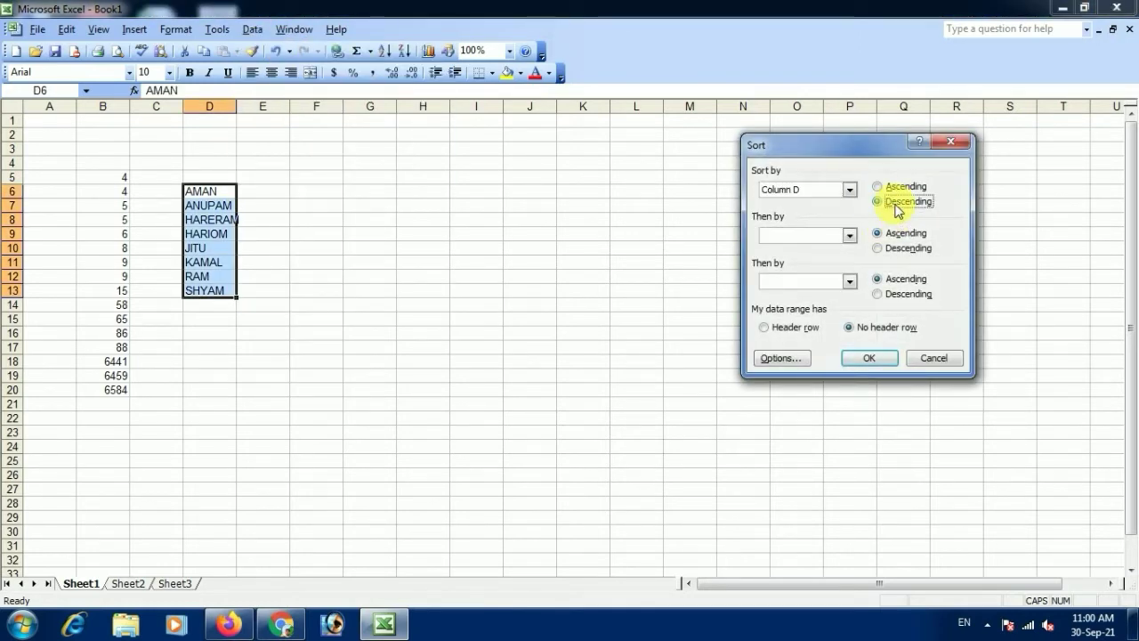
{"action": "left_click", "coordinate": [896, 206]}
{"action": "left_click", "coordinate": [884, 360]}
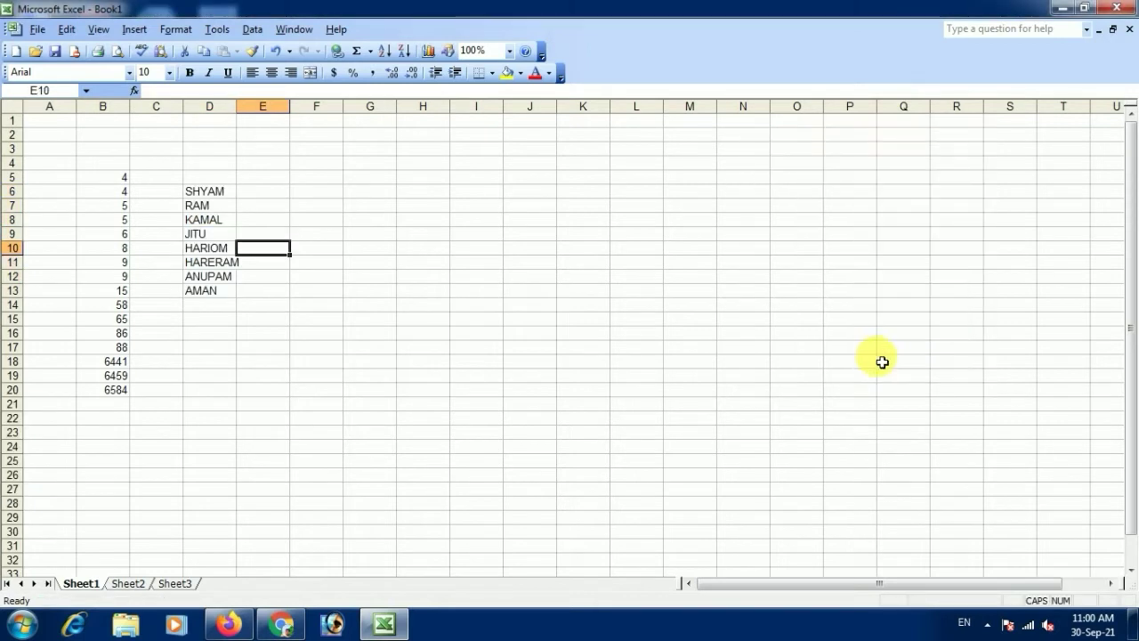
- Erase all data in A3:H25 so the sheet is blank
{"action": "left_click", "coordinate": [252, 28]}
{"action": "mouse_move", "coordinate": [277, 67]}
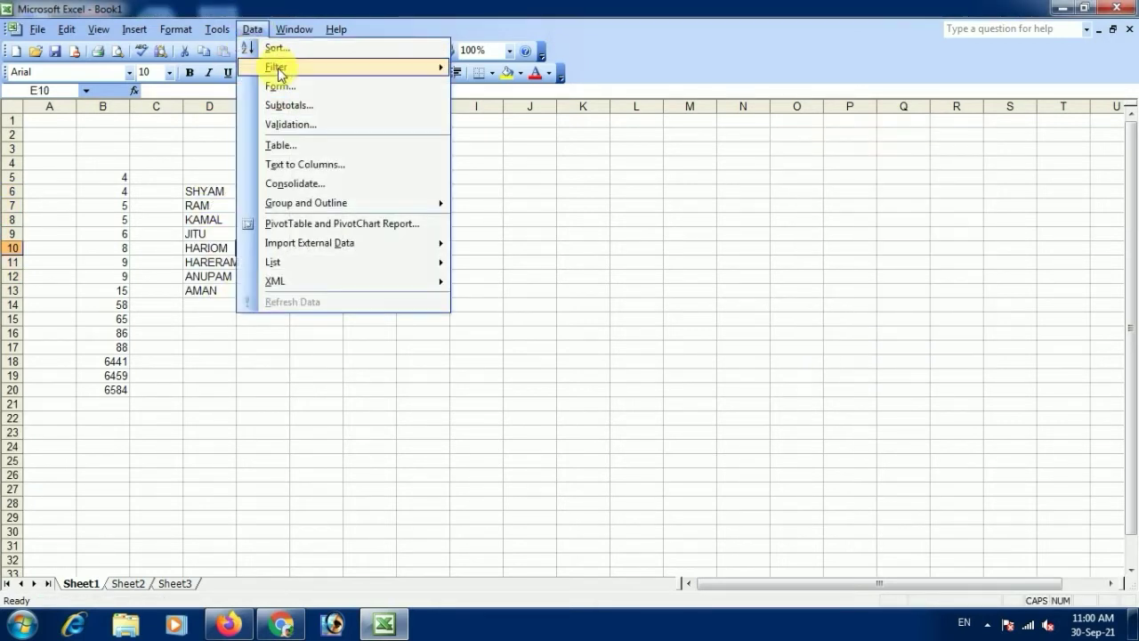
{"action": "left_click", "coordinate": [580, 159]}
{"action": "left_click_drag", "start_coordinate": [53, 151], "coordinate": [443, 468]}
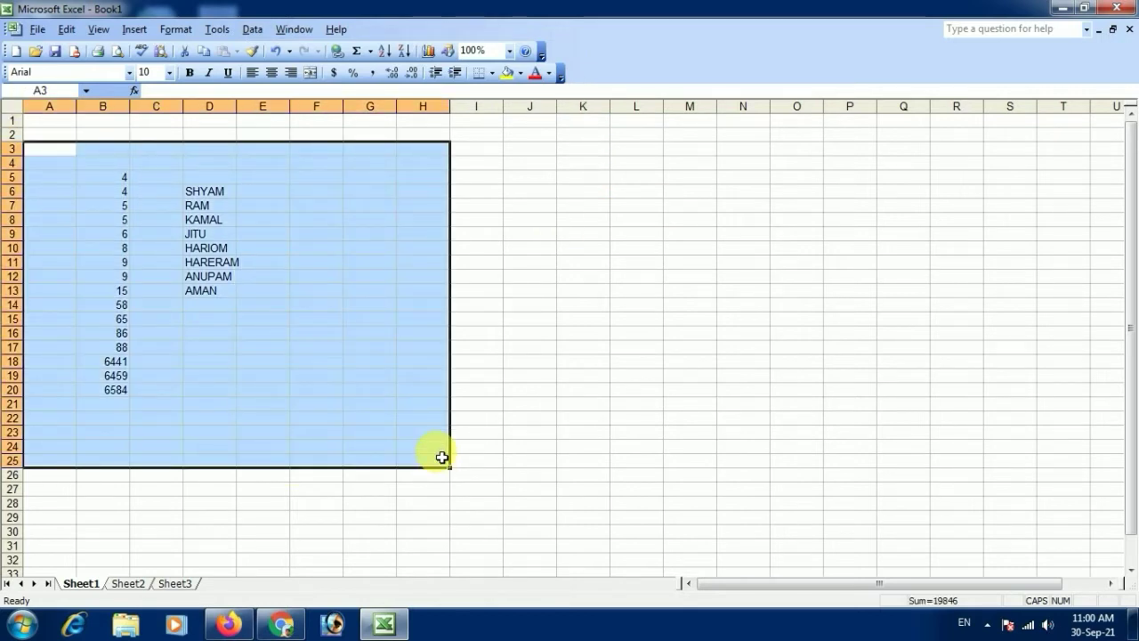
{"action": "key", "text": "Delete"}
{"action": "left_click", "coordinate": [491, 236]}
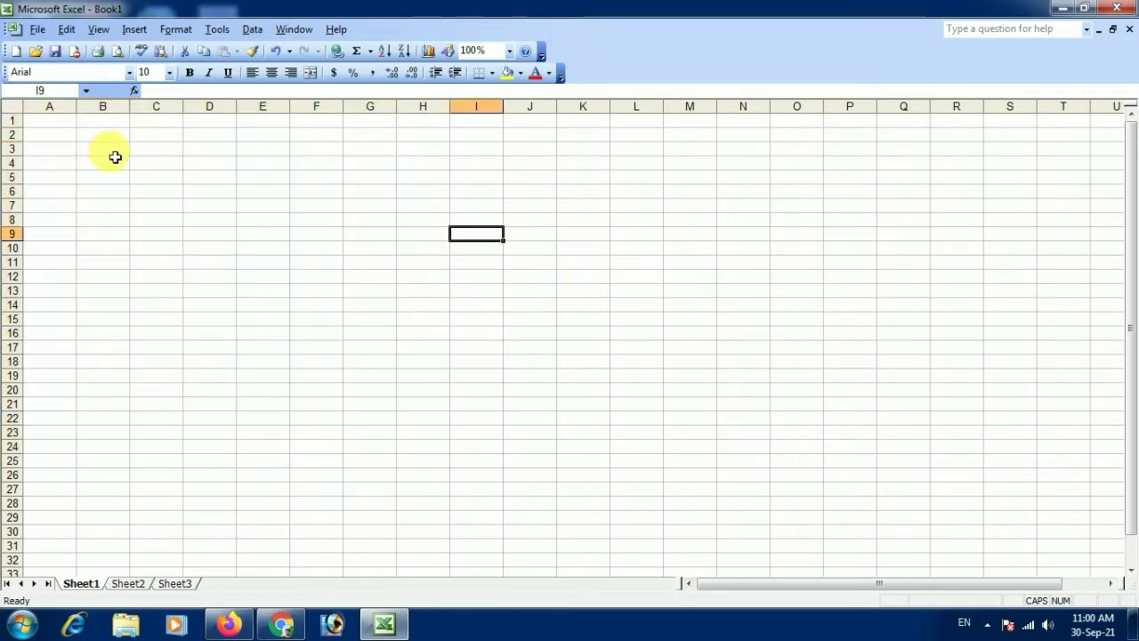
- Enter the headers SR, NAME, CLASS and MARK in A4:D4
{"action": "left_click", "coordinate": [63, 168]}
{"action": "type", "text": "SR"}
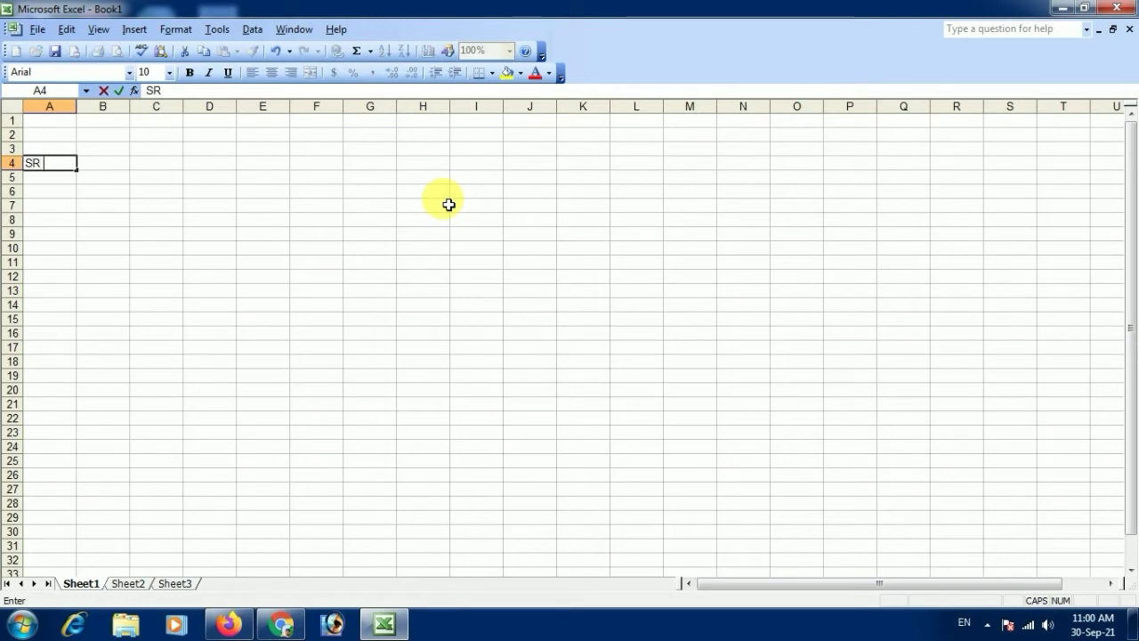
{"action": "key", "text": "Tab"}
{"action": "type", "text": "N"}
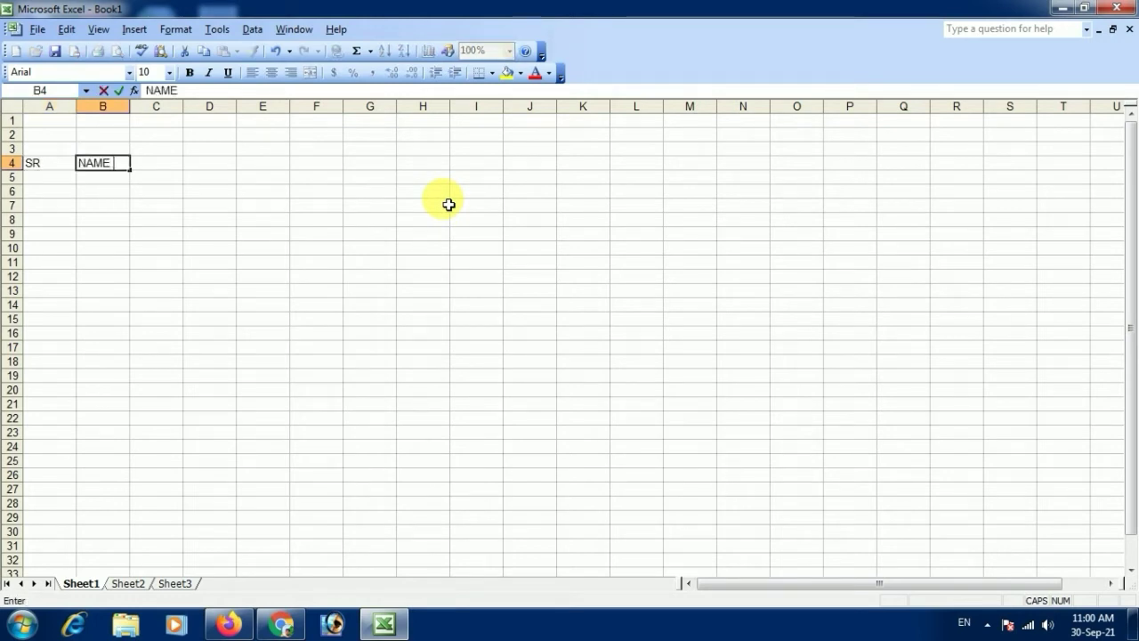
{"action": "key", "text": "Tab"}
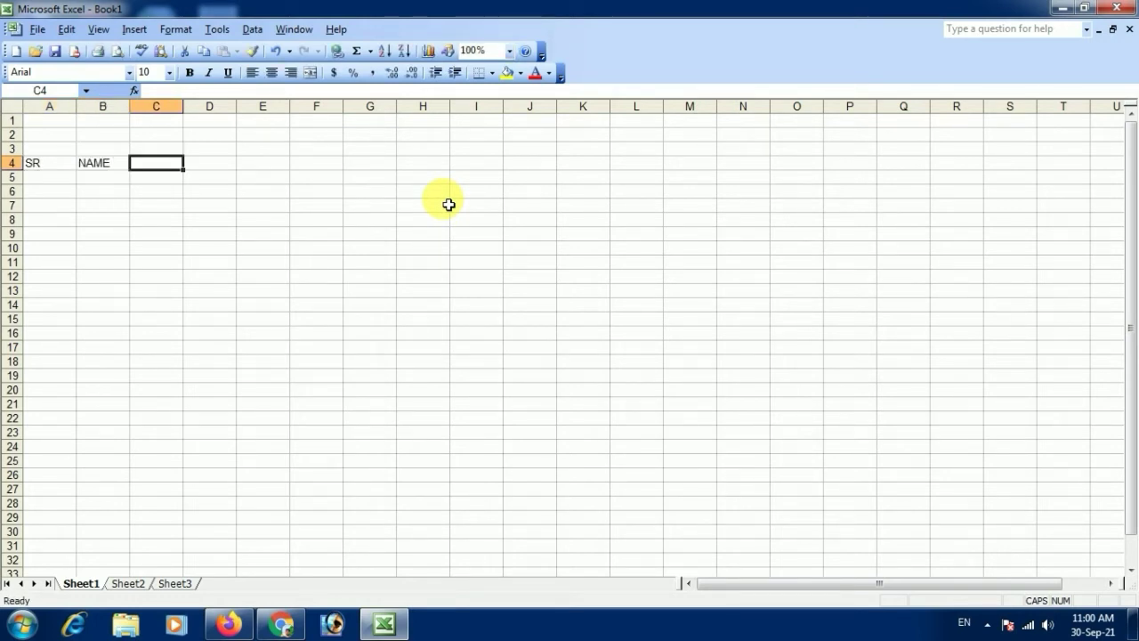
{"action": "type", "text": "CLASS"}
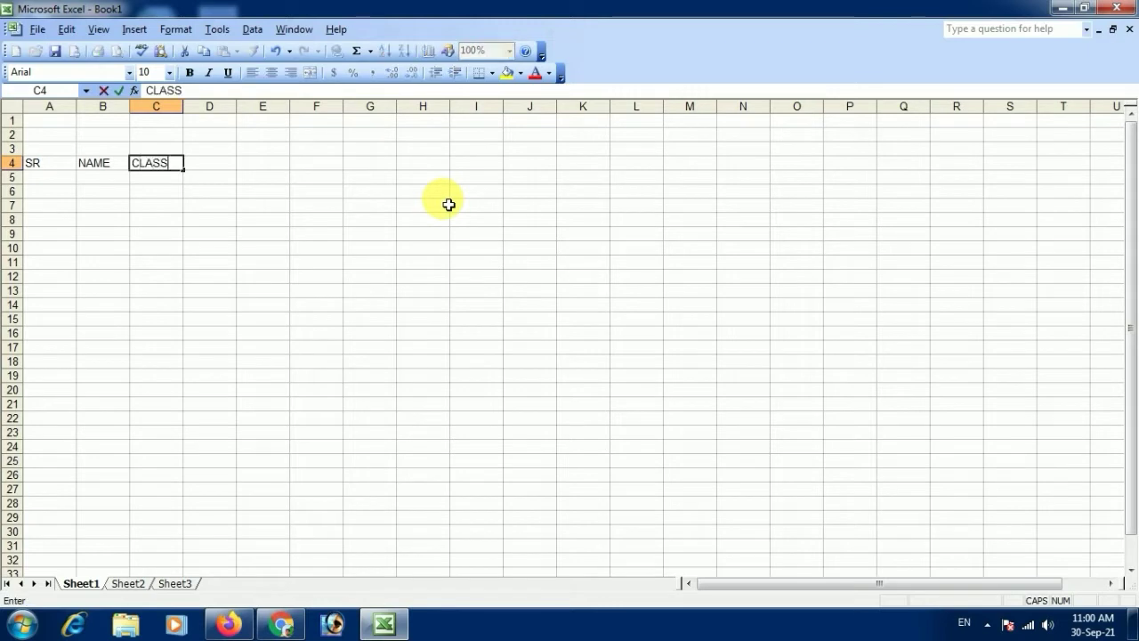
{"action": "key", "text": "Tab"}
{"action": "type", "text": "AM"}
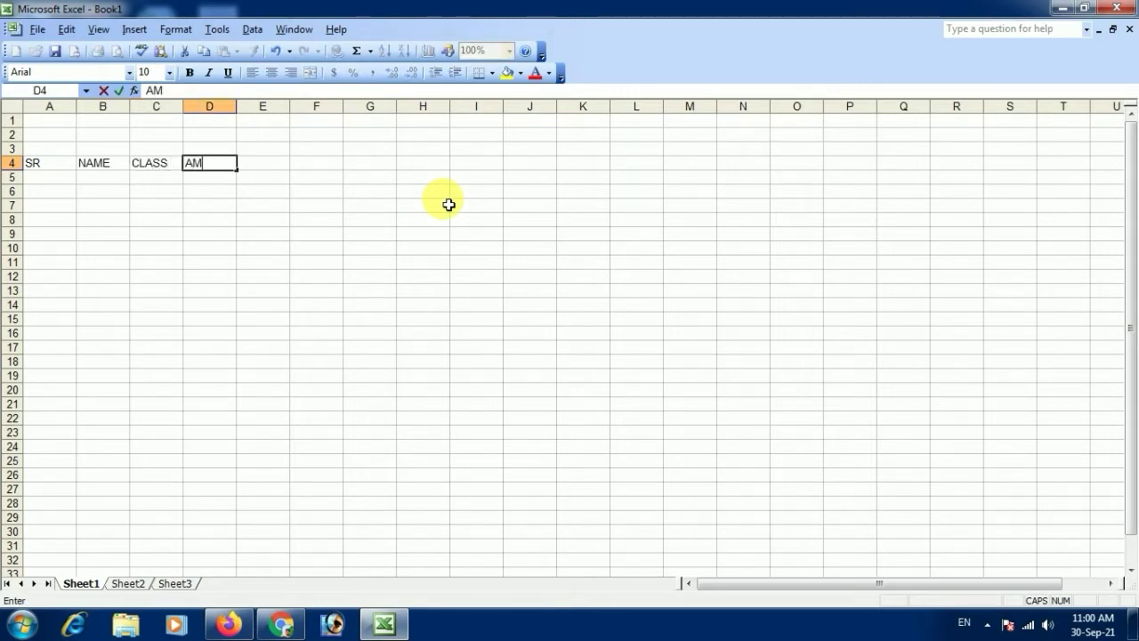
{"action": "type", "text": "MARK"}
{"action": "key", "text": "Return"}
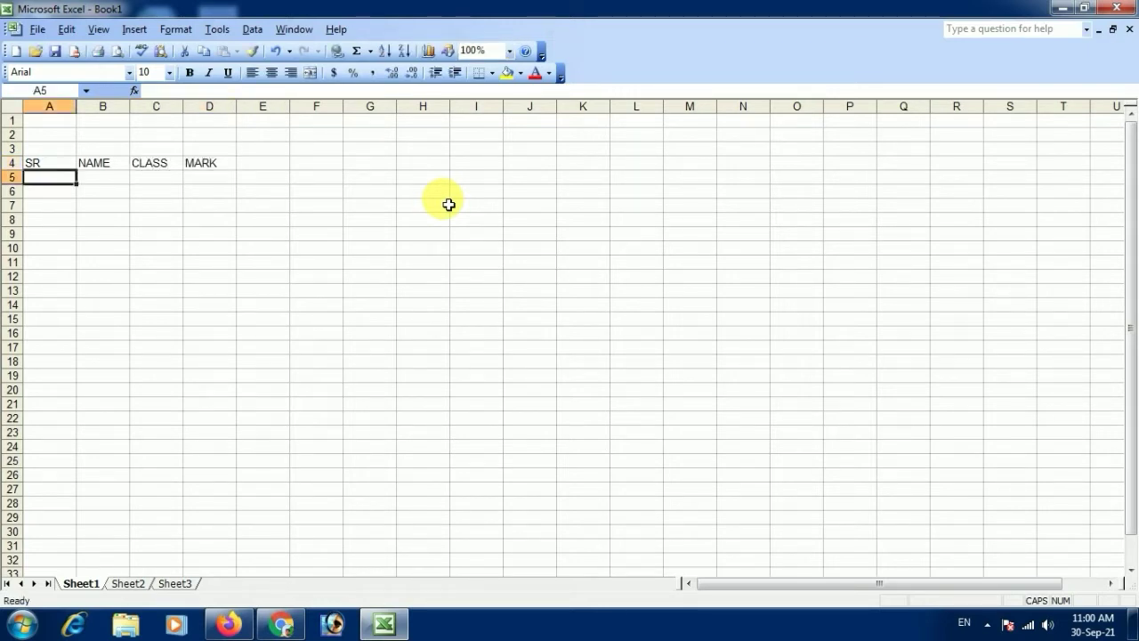
- Number A5:A14 from 1 to 10 with a fill series and widen column B
{"action": "type", "text": "1"}
{"action": "key", "text": "Return"}
{"action": "type", "text": "2"}
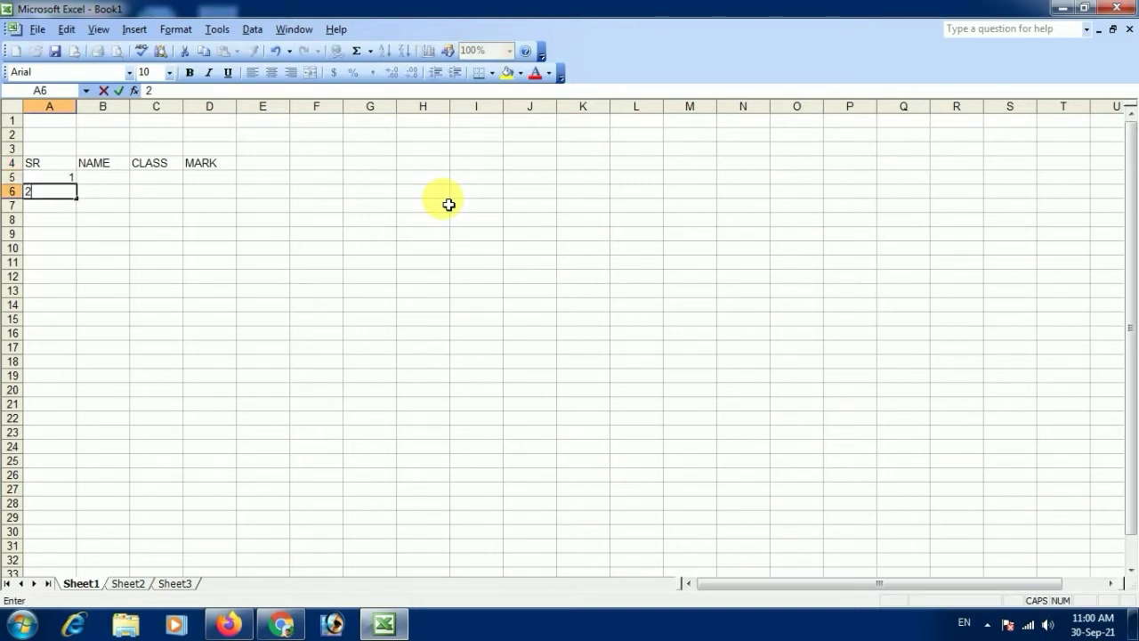
{"action": "key", "text": "Return"}
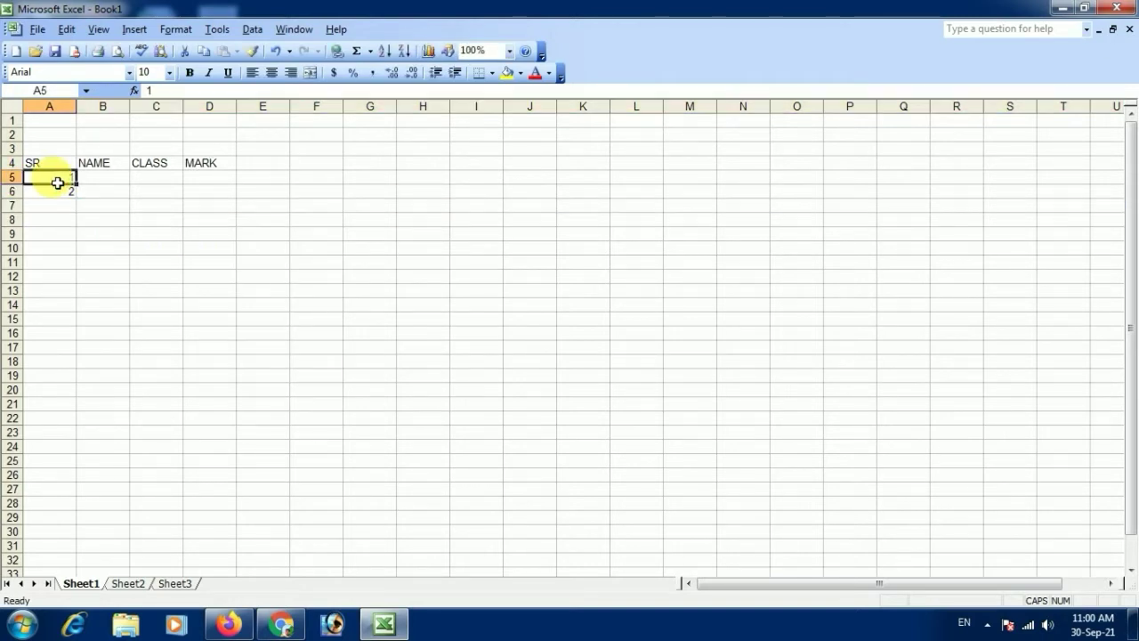
{"action": "left_click_drag", "start_coordinate": [56, 180], "coordinate": [83, 318]}
{"action": "left_click", "coordinate": [107, 178]}
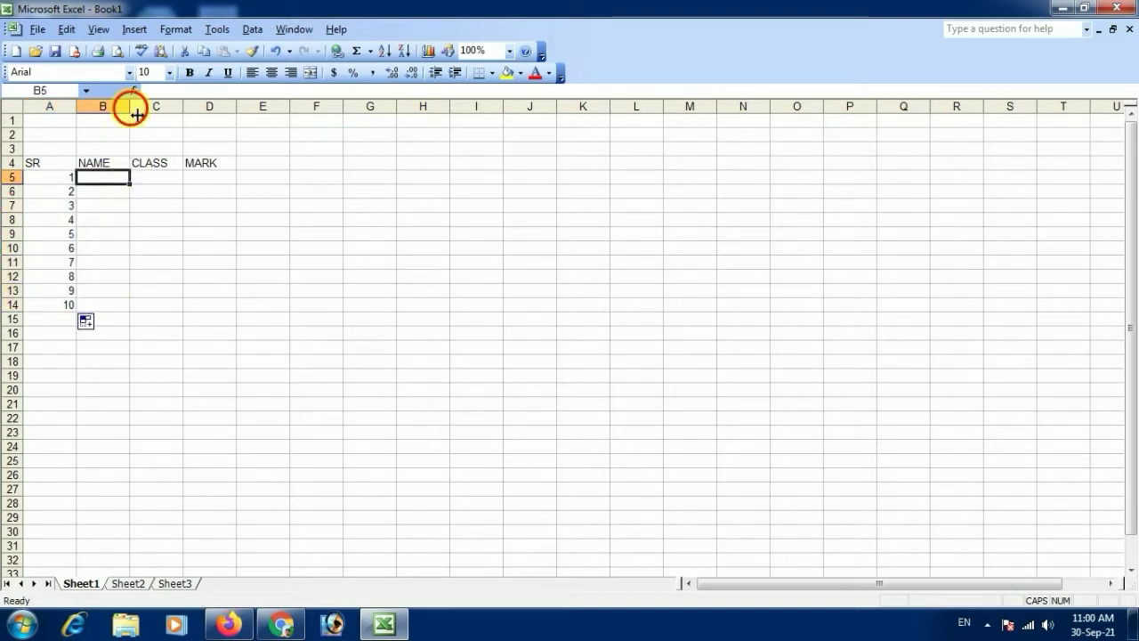
{"action": "left_click_drag", "start_coordinate": [130, 110], "coordinate": [191, 111]}
- Enter the names RAM, SHYAM, MOHAN, RAM and KAMAL into B5:B9
{"action": "type", "text": "RAM"}
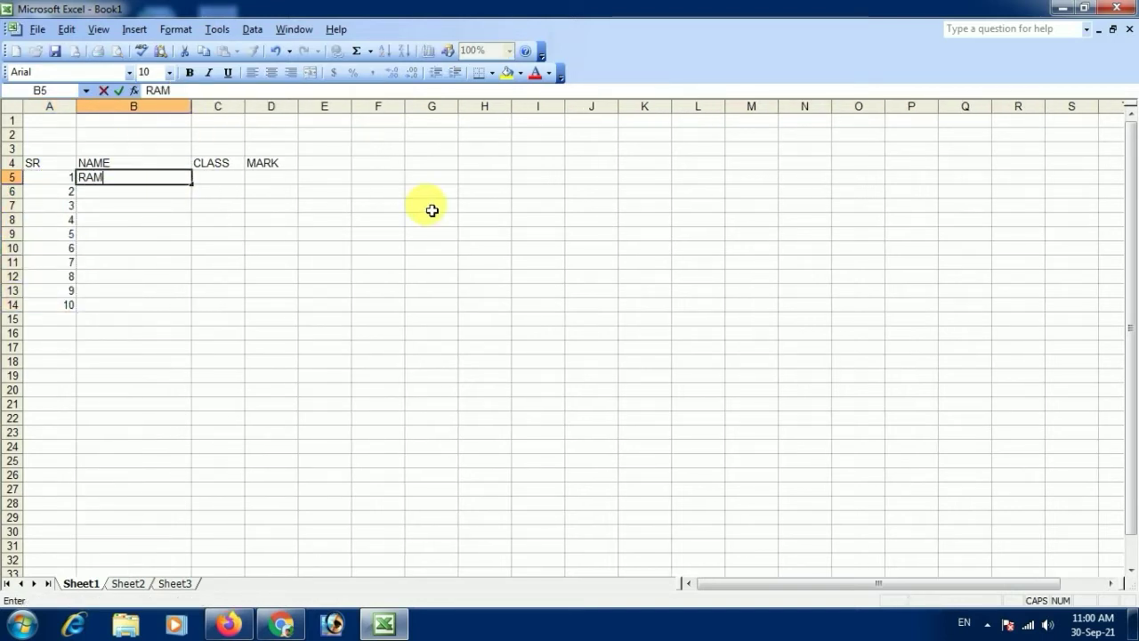
{"action": "key", "text": "Return"}
{"action": "type", "text": "SHYA"}
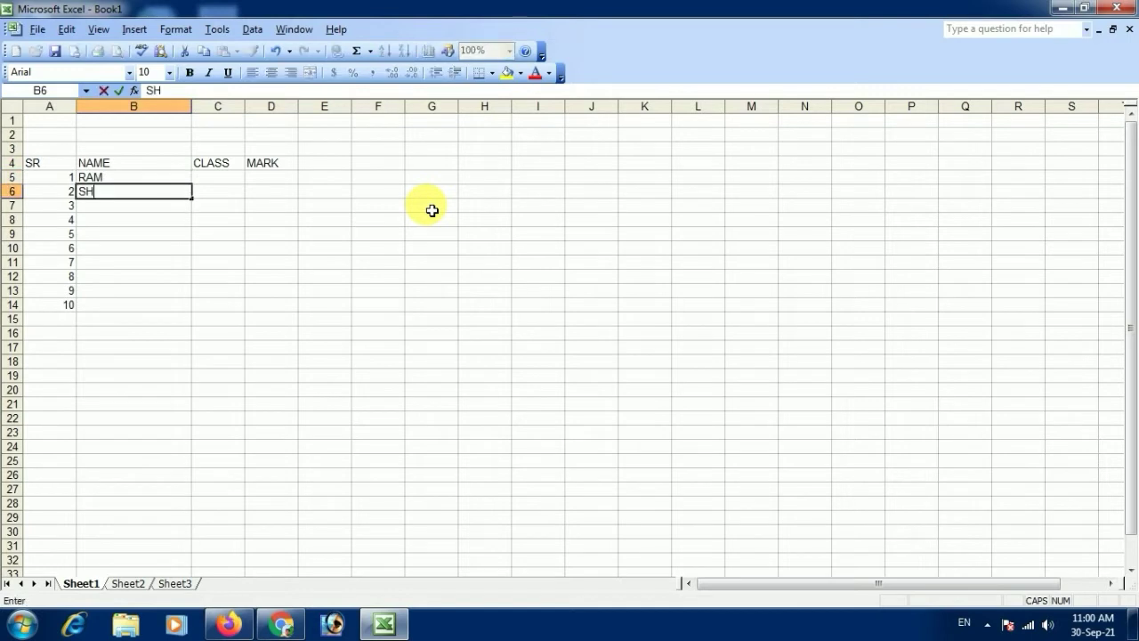
{"action": "type", "text": "M"}
{"action": "key", "text": "Return"}
{"action": "type", "text": "MOH"}
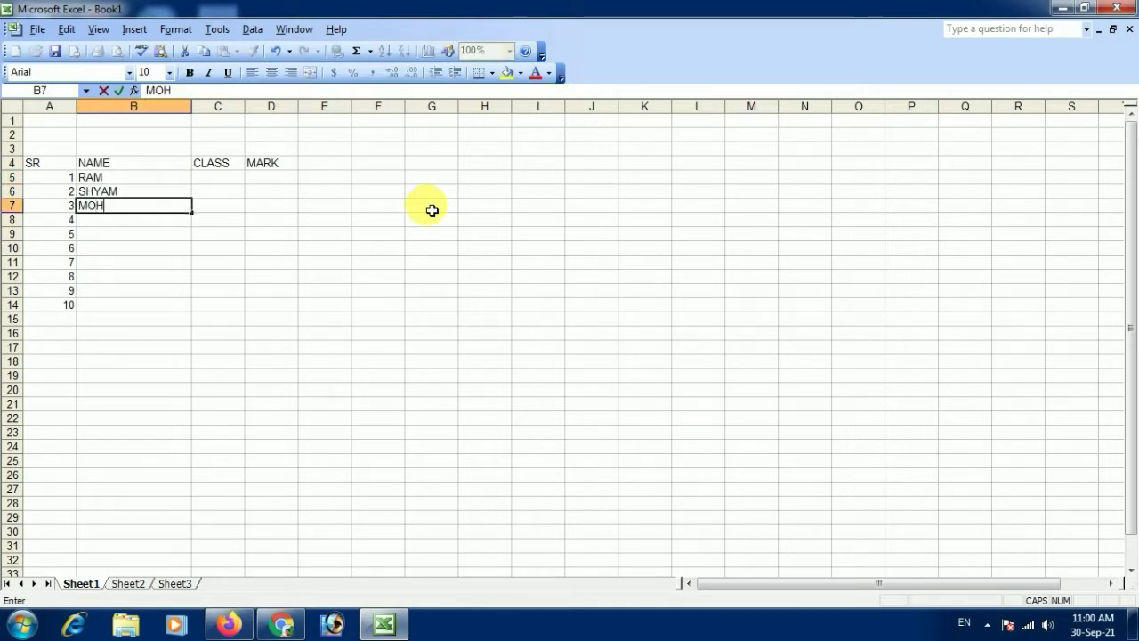
{"action": "type", "text": "AN"}
{"action": "key", "text": "Return"}
{"action": "type", "text": "RAM"}
{"action": "key", "text": "Return"}
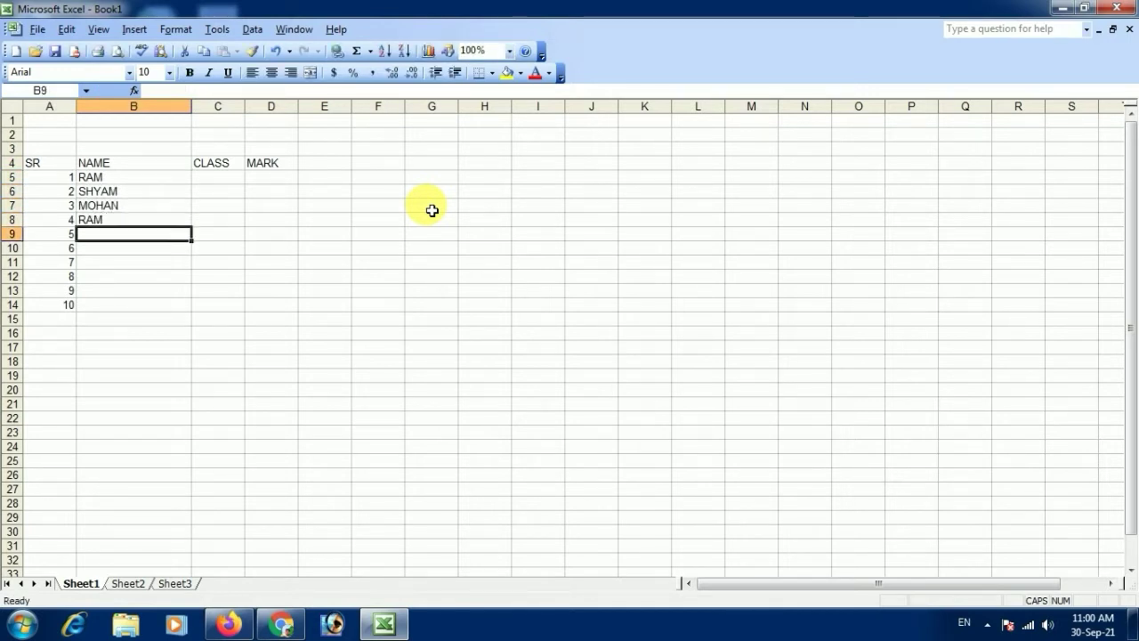
{"action": "type", "text": "KAMAL"}
{"action": "key", "text": "Return"}
- Enter SHIVANI, VIJAY, KAMAL, VIMAL and RAM into B10:B14
{"action": "type", "text": "SH"}
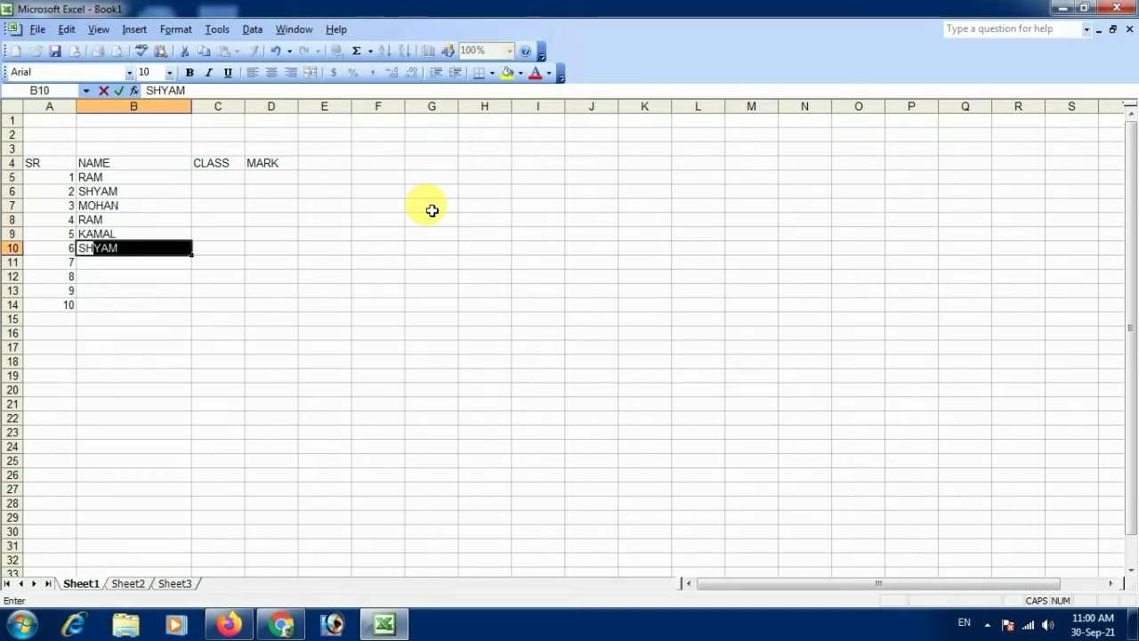
{"action": "type", "text": "IVANI"}
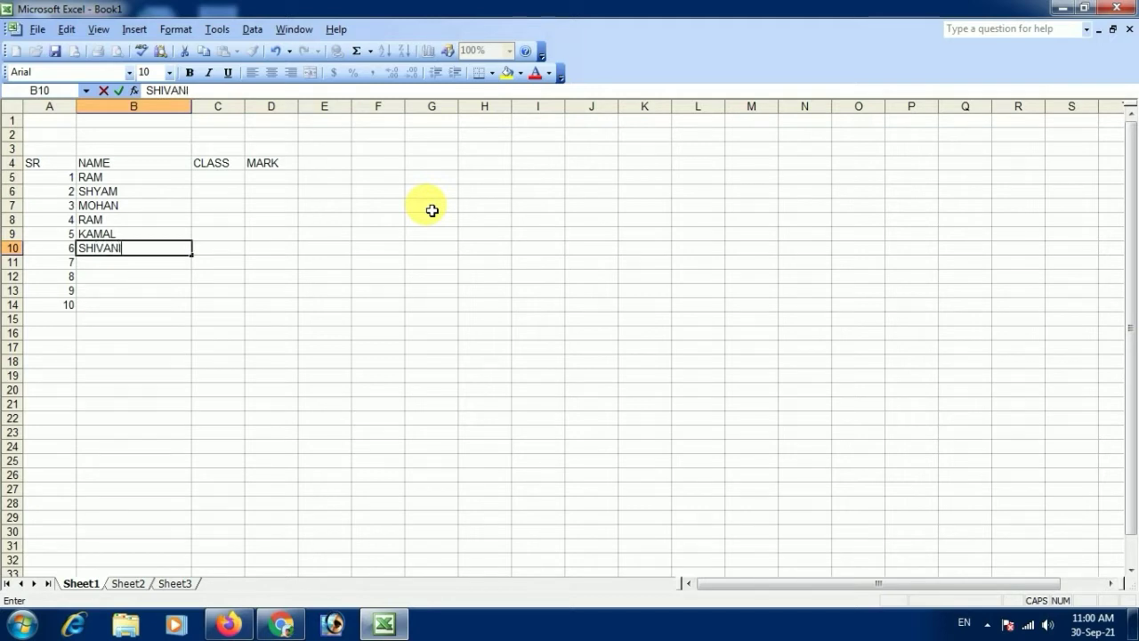
{"action": "key", "text": "Return"}
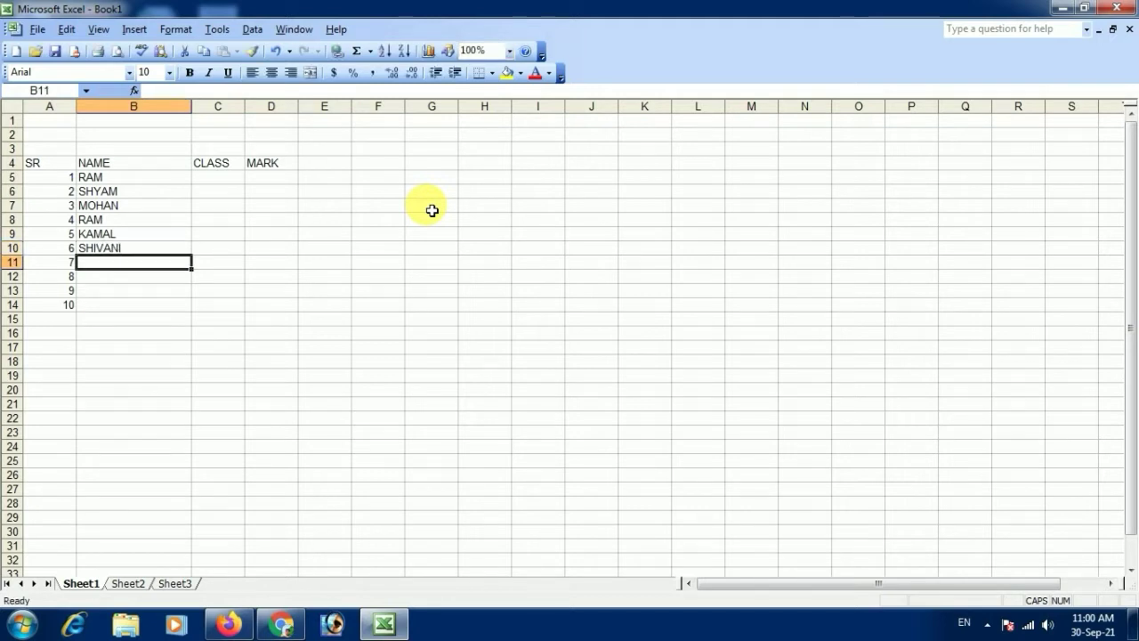
{"action": "type", "text": "VIJAY"}
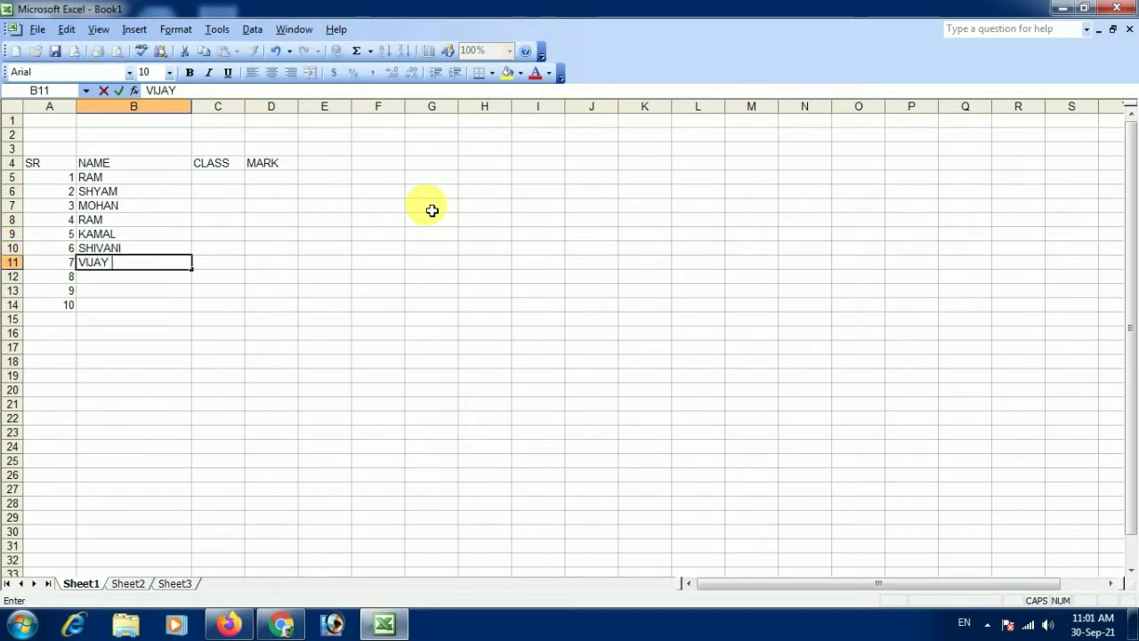
{"action": "key", "text": "Return"}
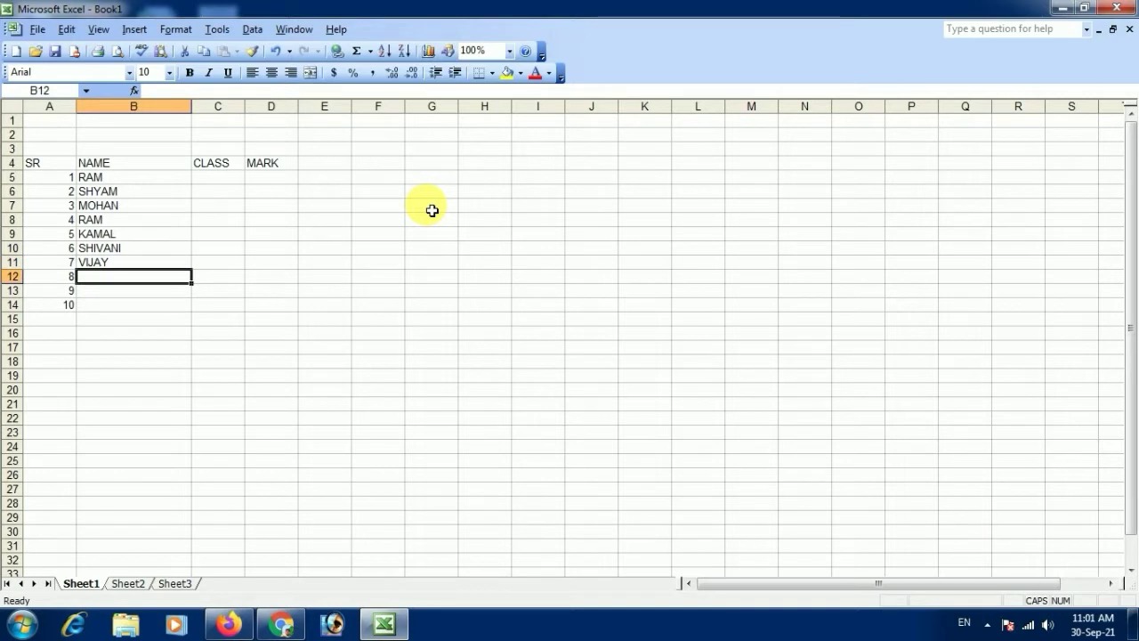
{"action": "type", "text": "KA"}
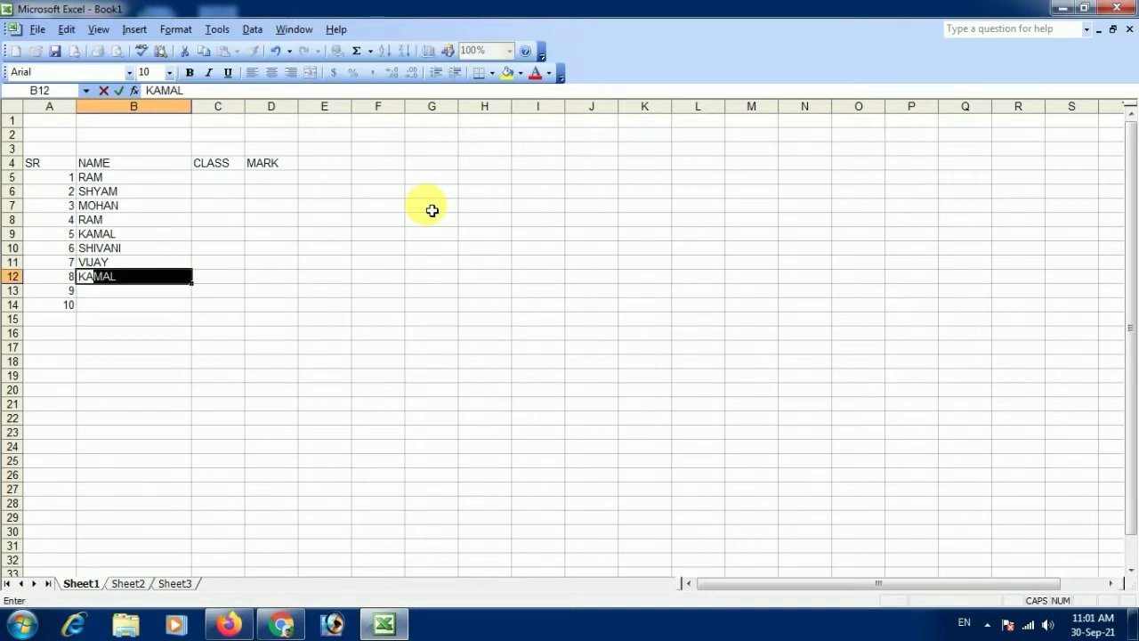
{"action": "key", "text": "Return"}
{"action": "type", "text": "V"}
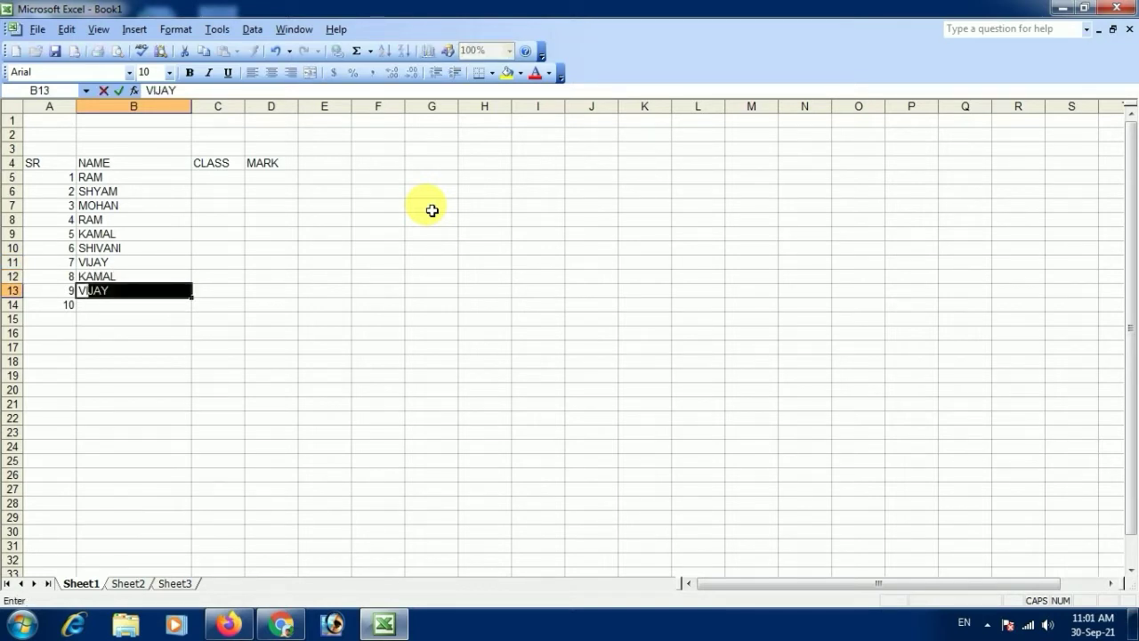
{"action": "type", "text": "IMAL"}
{"action": "key", "text": "Return"}
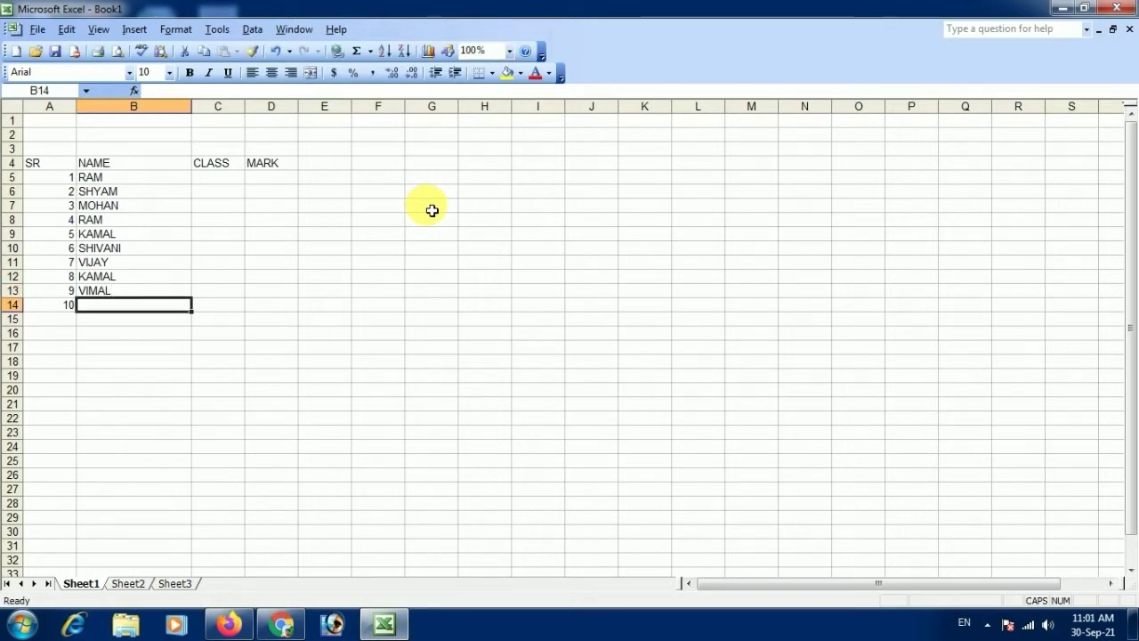
{"action": "type", "text": "RAM"}
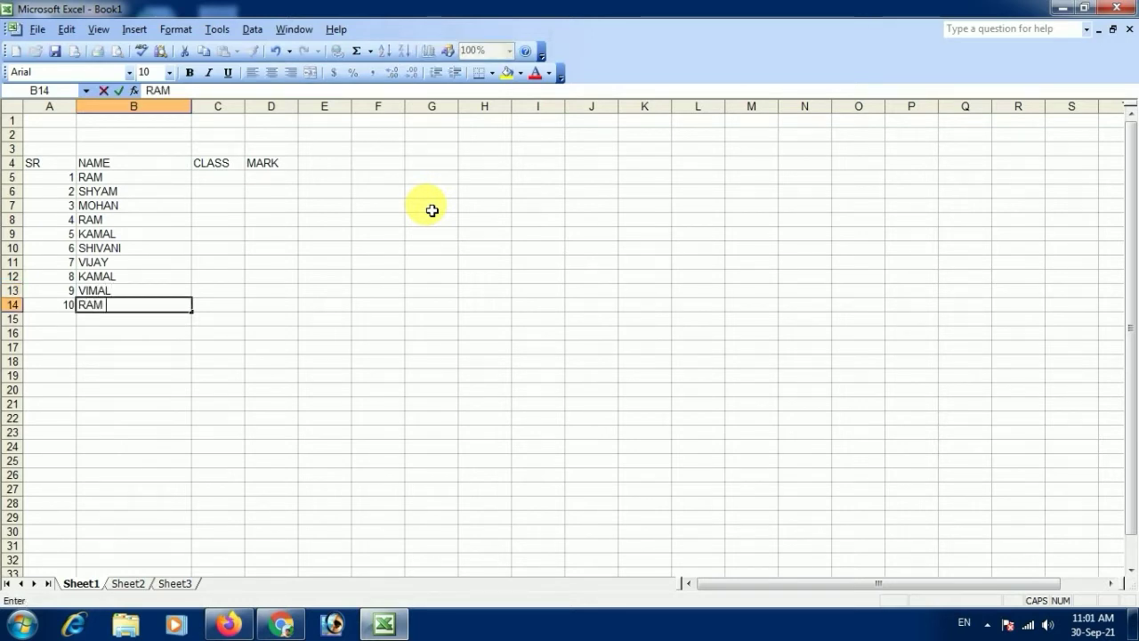
{"action": "left_click", "coordinate": [227, 179]}
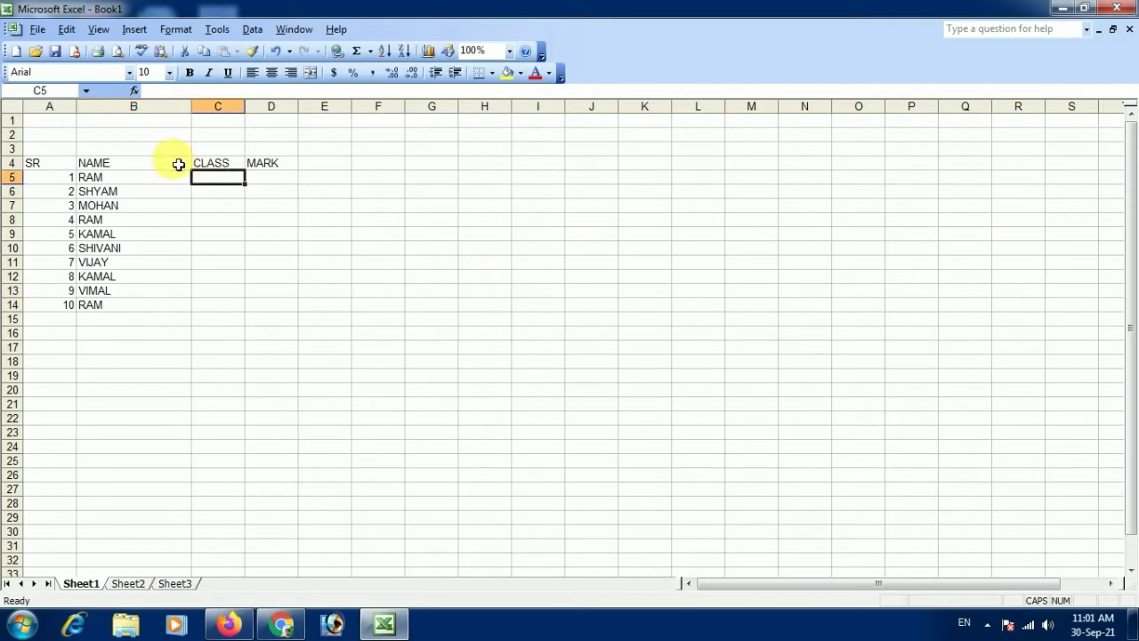
- Enter class values (6, 5, 6, … 5) for the ten students in C5:C14
{"action": "type", "text": "6"}
{"action": "key", "text": "Return"}
{"action": "type", "text": "5"}
{"action": "key", "text": "Return"}
{"action": "type", "text": "6"}
{"action": "key", "text": "Return"}
{"action": "type", "text": "5"}
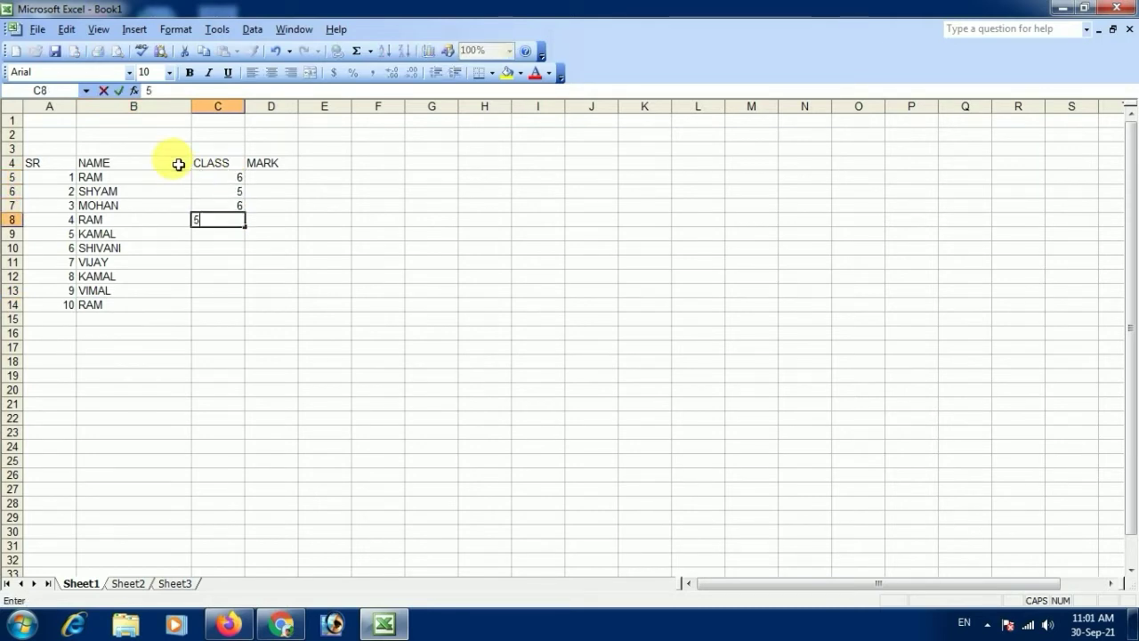
{"action": "key", "text": "Return"}
{"action": "type", "text": "8"}
{"action": "key", "text": "Return"}
{"action": "type", "text": "6"}
{"action": "key", "text": "Return"}
{"action": "type", "text": "8"}
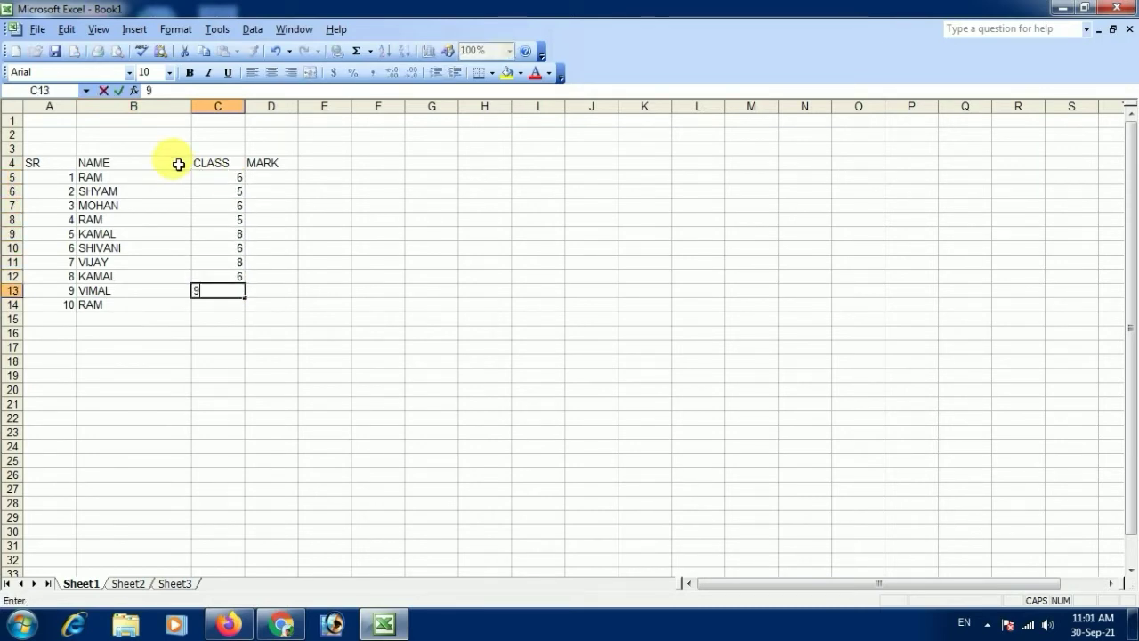
{"action": "key", "text": "Return"}
{"action": "type", "text": "5"}
{"action": "key", "text": "Return"}
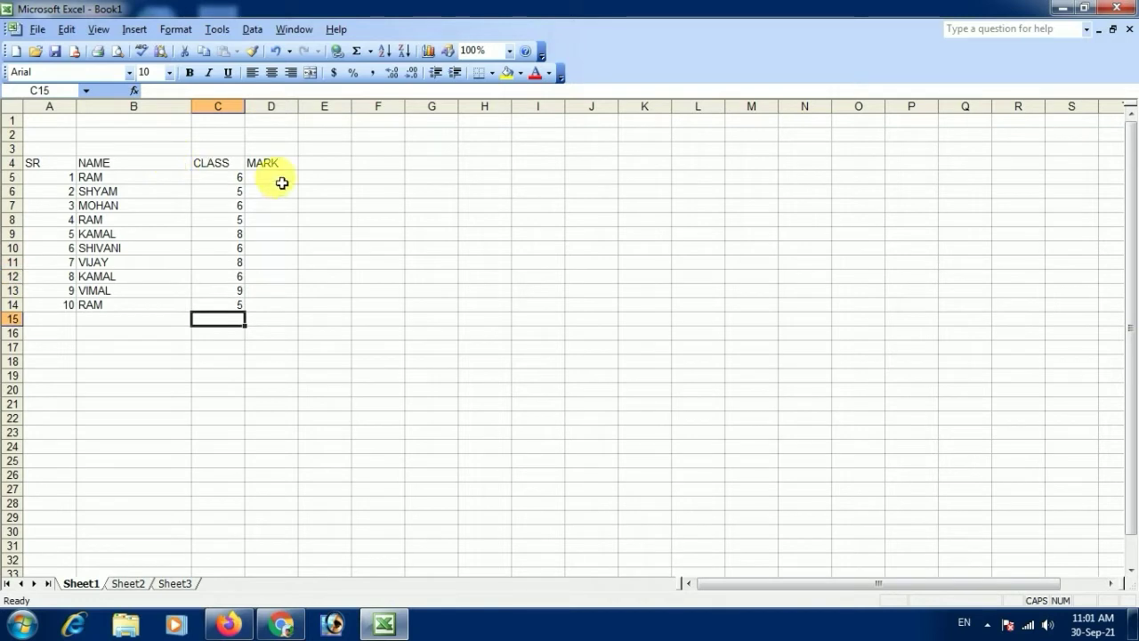
- Enter marks for all ten students in D5:D14, starting with 56 for RAM
{"action": "left_click", "coordinate": [282, 183]}
{"action": "type", "text": "56"}
{"action": "key", "text": "Return"}
{"action": "type", "text": "6"}
{"action": "key", "text": "Return"}
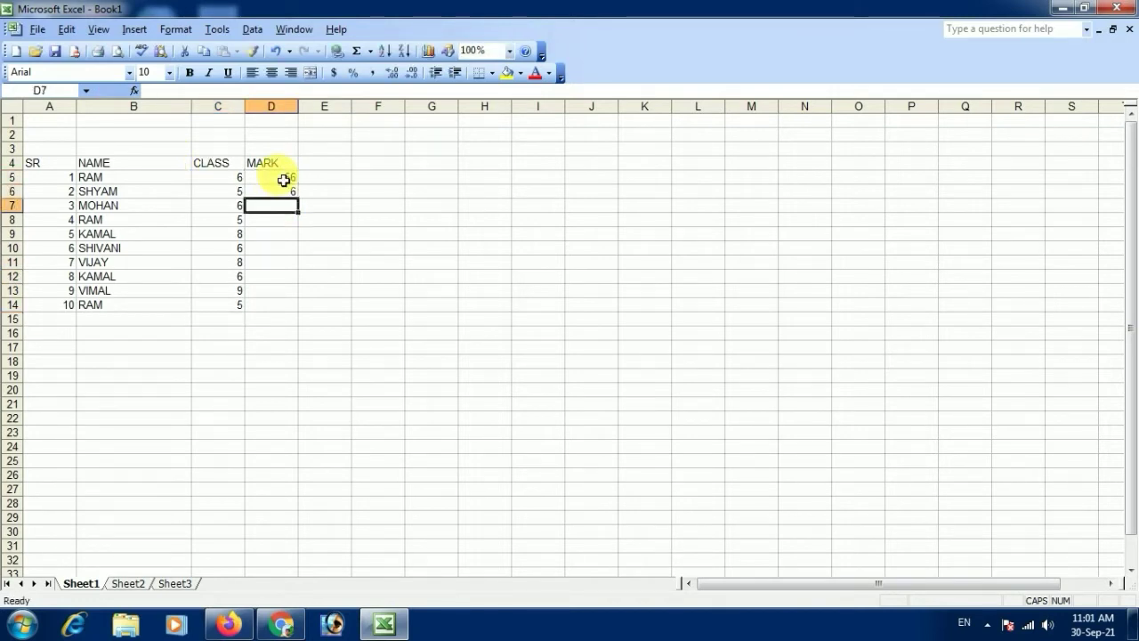
{"action": "type", "text": "55"}
{"action": "key", "text": "Return"}
{"action": "type", "text": "8"}
{"action": "key", "text": "Return"}
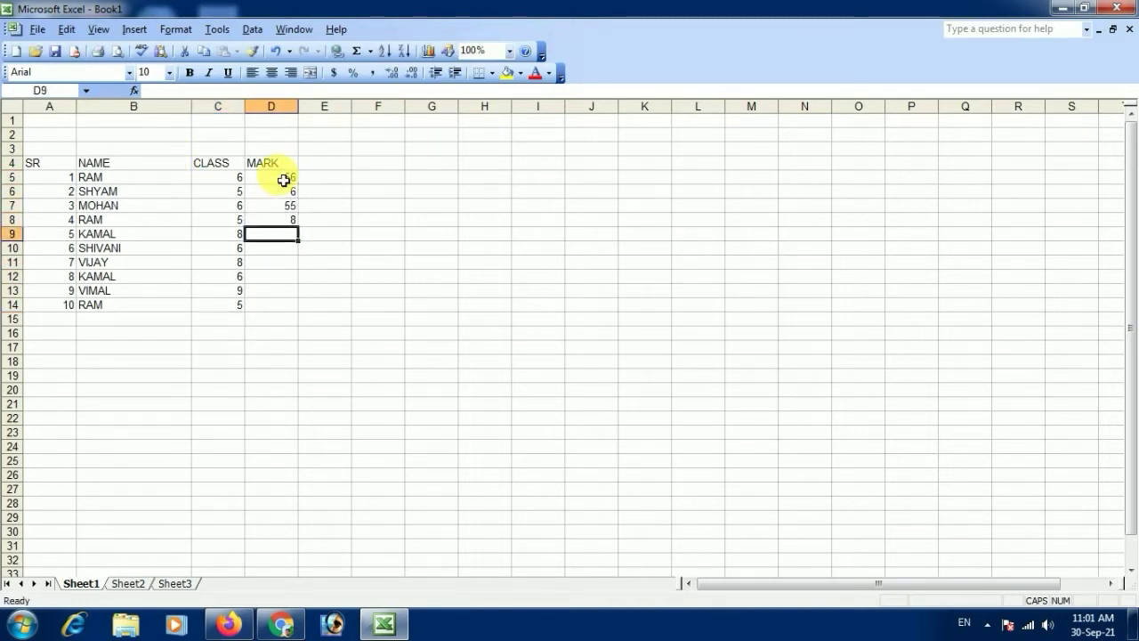
{"action": "type", "text": "48"}
{"action": "key", "text": "Return"}
{"action": "type", "text": "8 56 "}
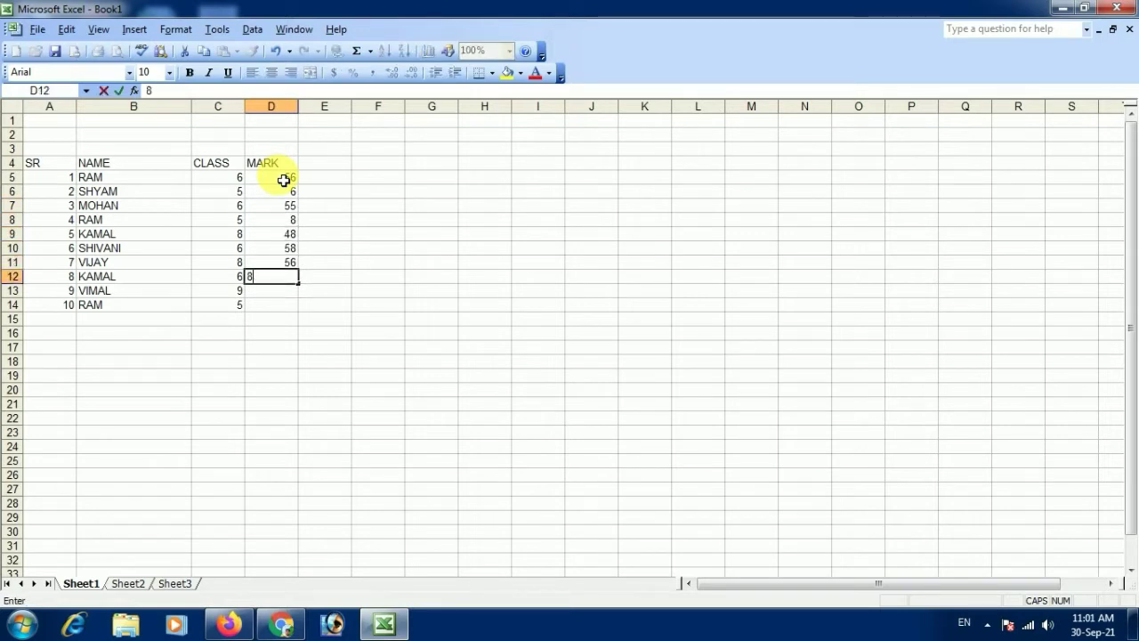
{"action": "type", "text": "85 68 56"}
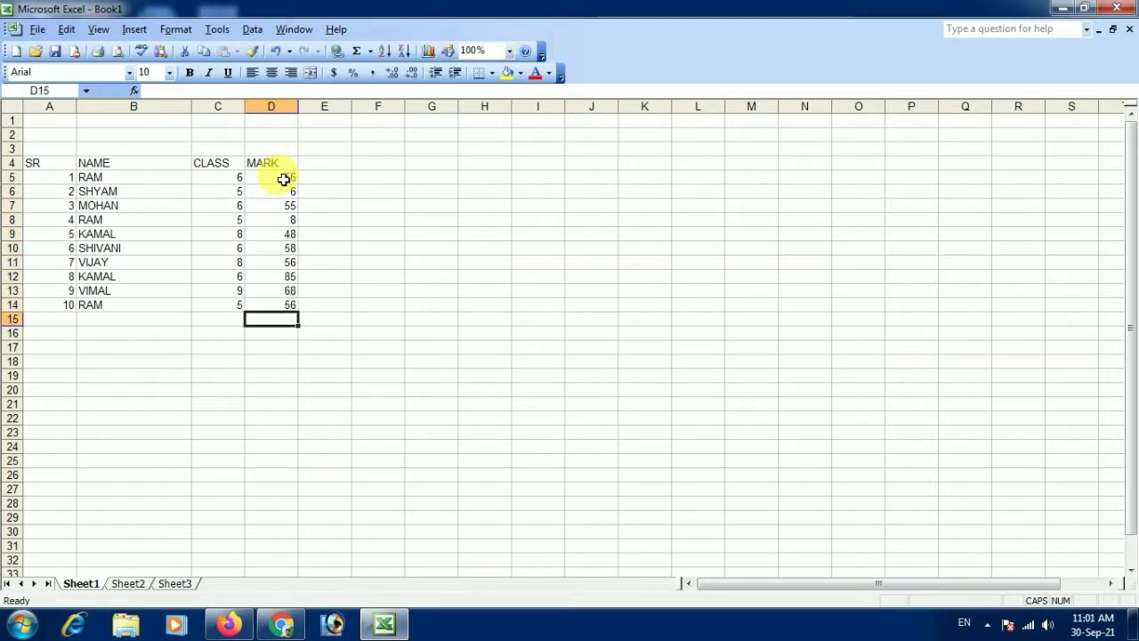
- Correct KAMAL's mark in D9 to 45 and SHYAM's mark in D6 to 99
{"action": "left_click", "coordinate": [290, 221]}
{"action": "key", "text": "Return"}
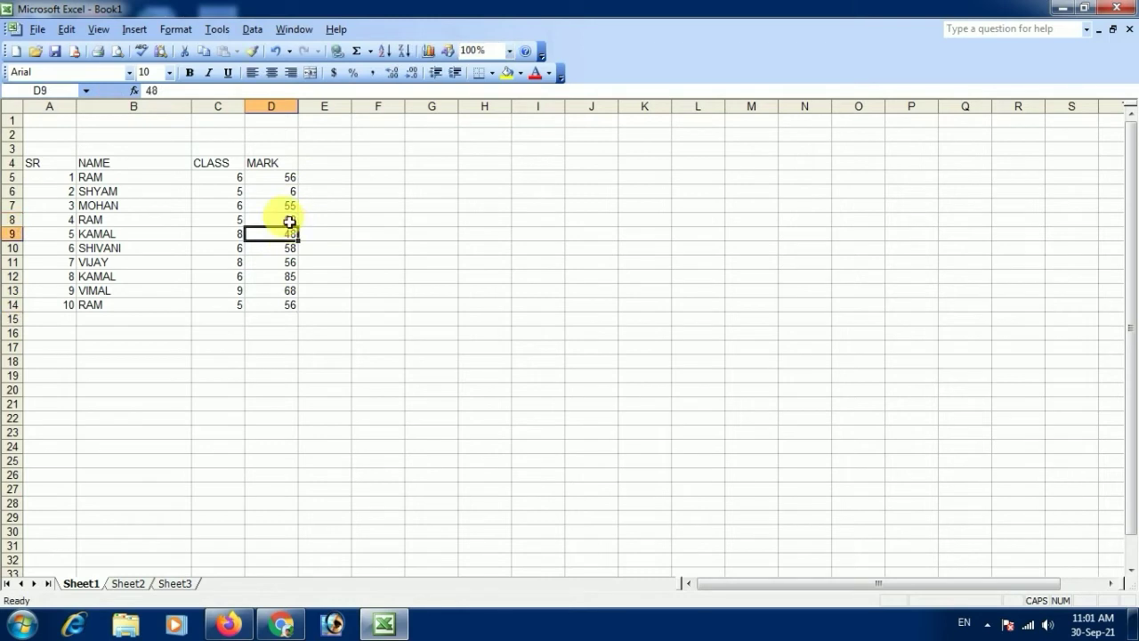
{"action": "type", "text": "45"}
{"action": "left_click", "coordinate": [278, 196]}
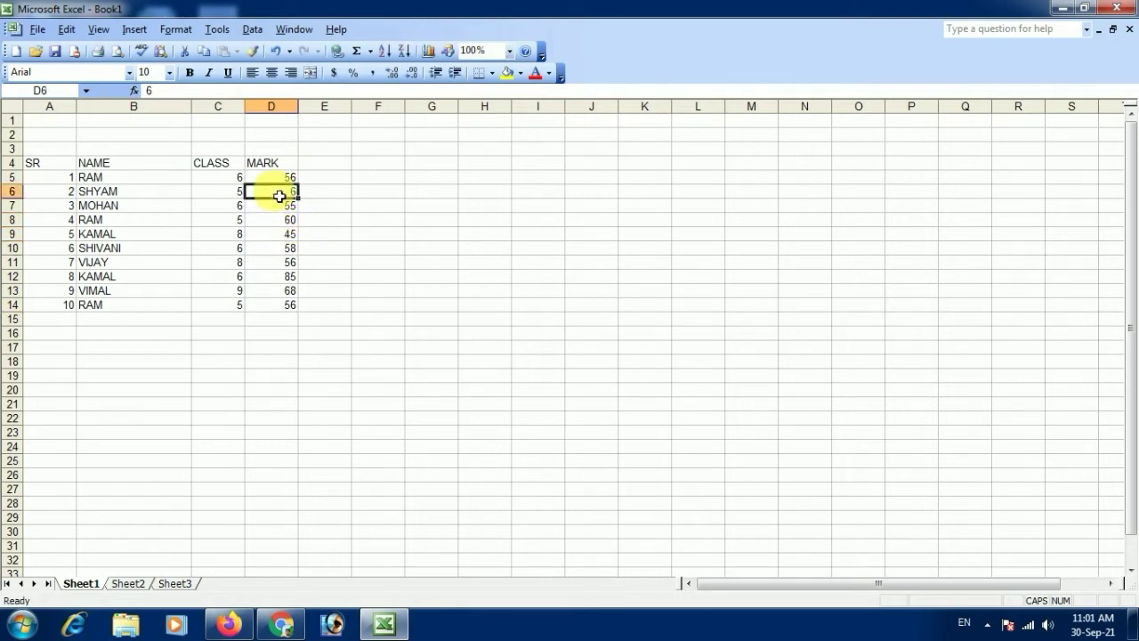
{"action": "type", "text": "99"}
{"action": "key", "text": "Return"}
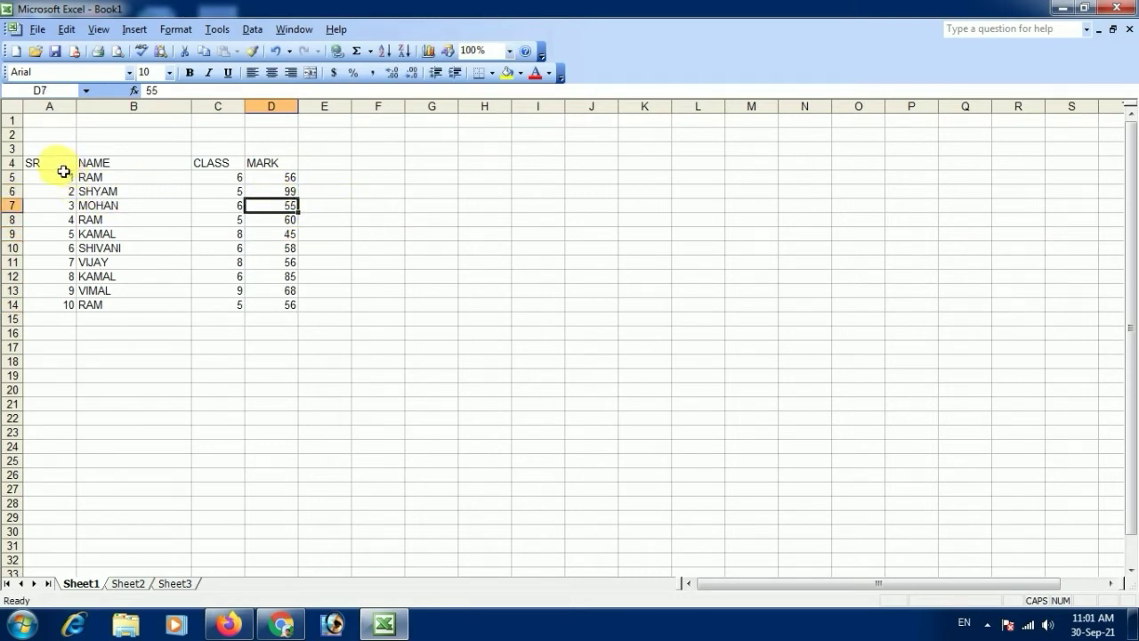
{"action": "left_click", "coordinate": [63, 168]}
- Select the student table A4:D14 and turn on AutoFilter for its headers
{"action": "left_click", "coordinate": [253, 29]}
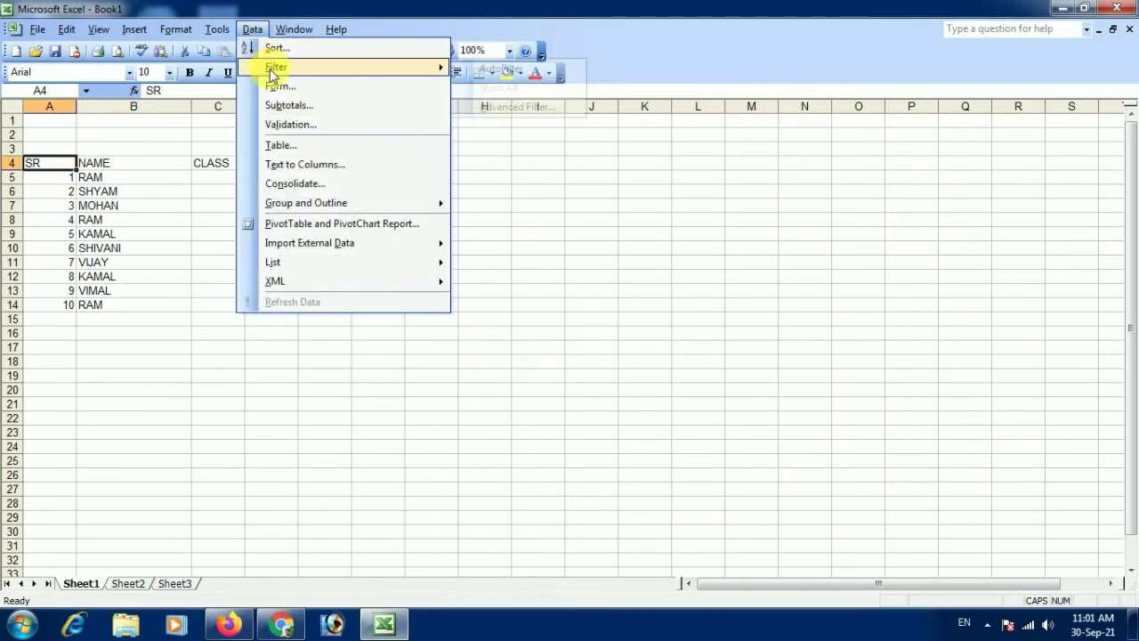
{"action": "left_click", "coordinate": [591, 149]}
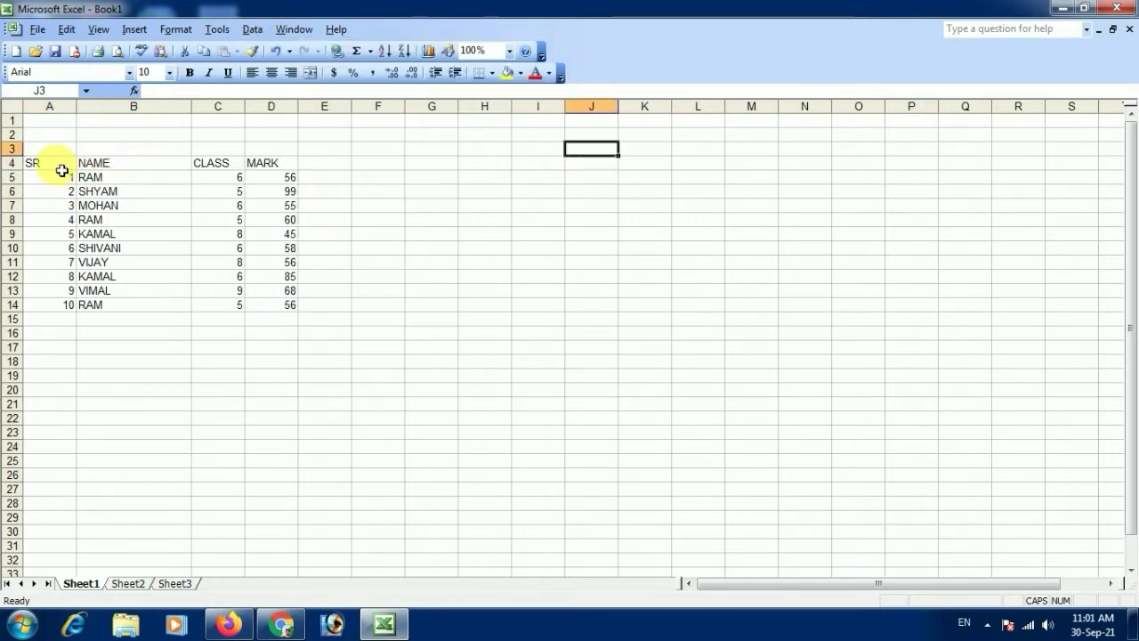
{"action": "left_click_drag", "start_coordinate": [63, 168], "coordinate": [292, 307]}
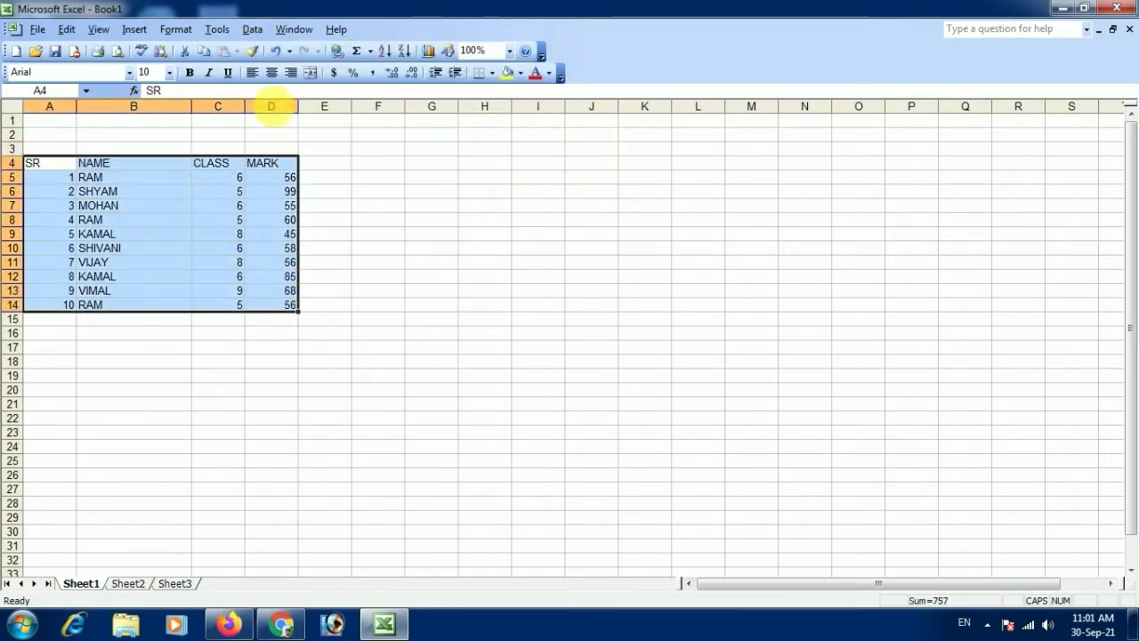
{"action": "left_click", "coordinate": [217, 29]}
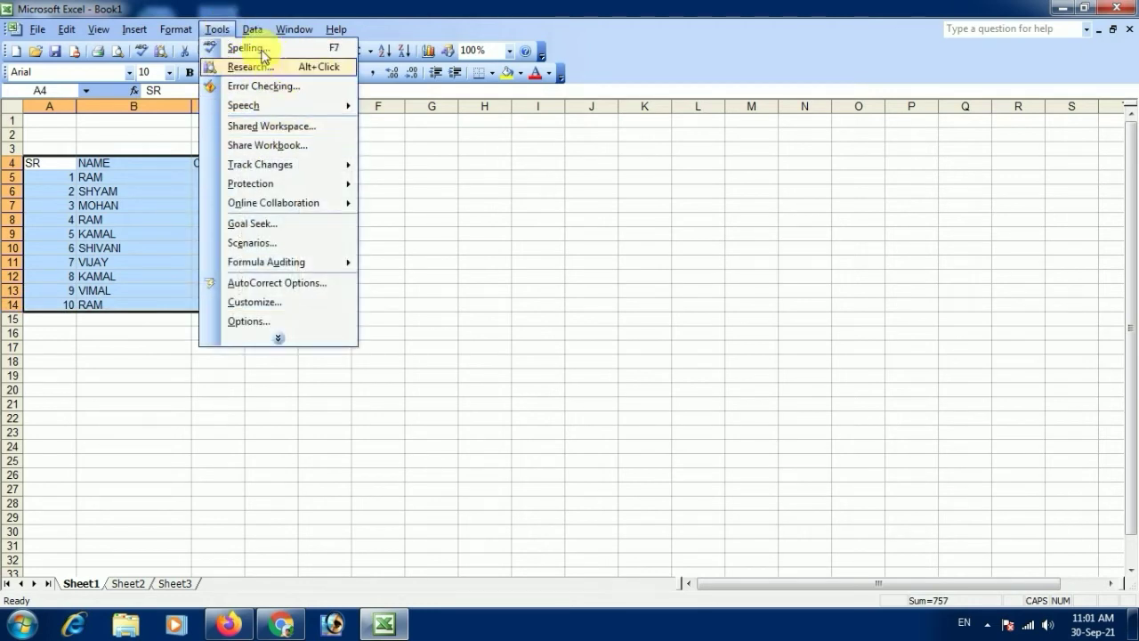
{"action": "left_click", "coordinate": [485, 71]}
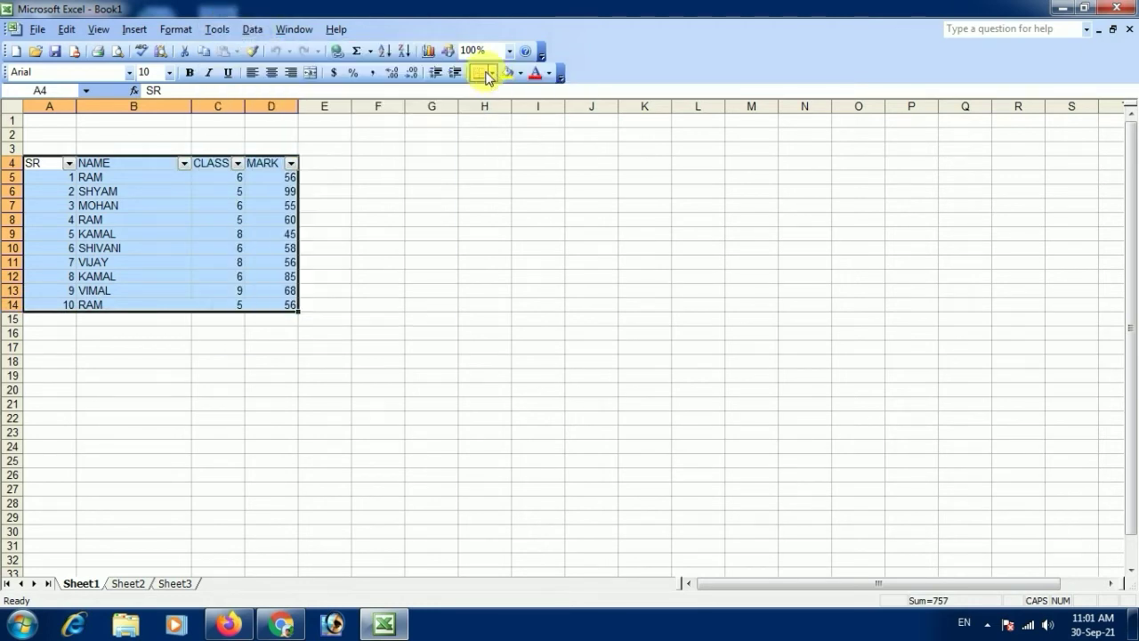
{"action": "left_click", "coordinate": [391, 219]}
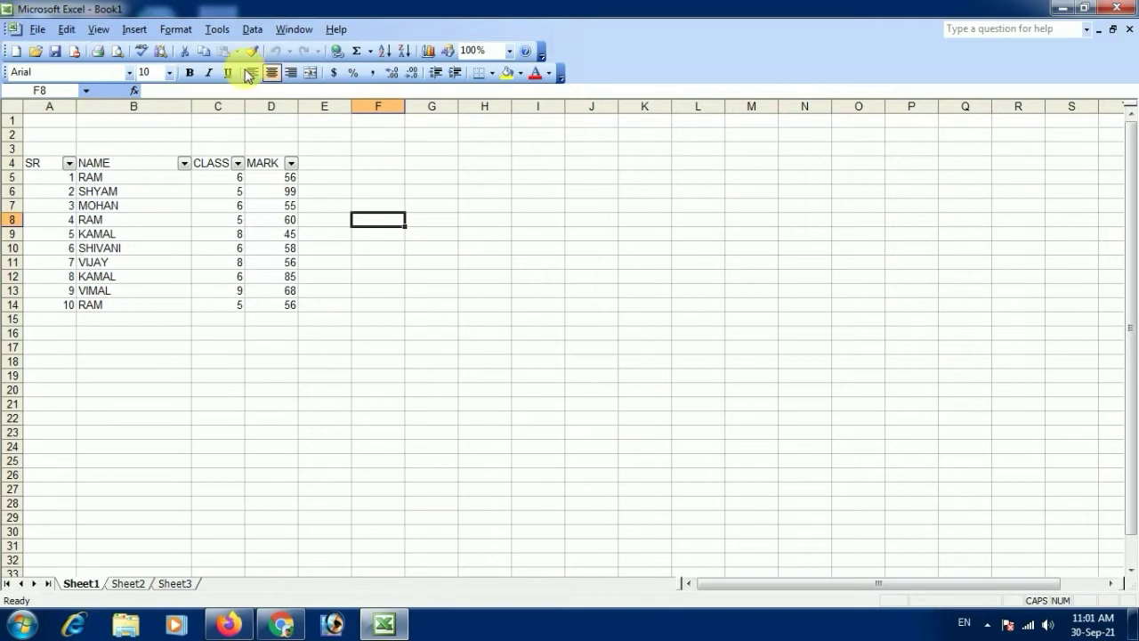
- Check the SR filter list, then open the NAME column's filter dropdown
{"action": "left_click", "coordinate": [68, 164]}
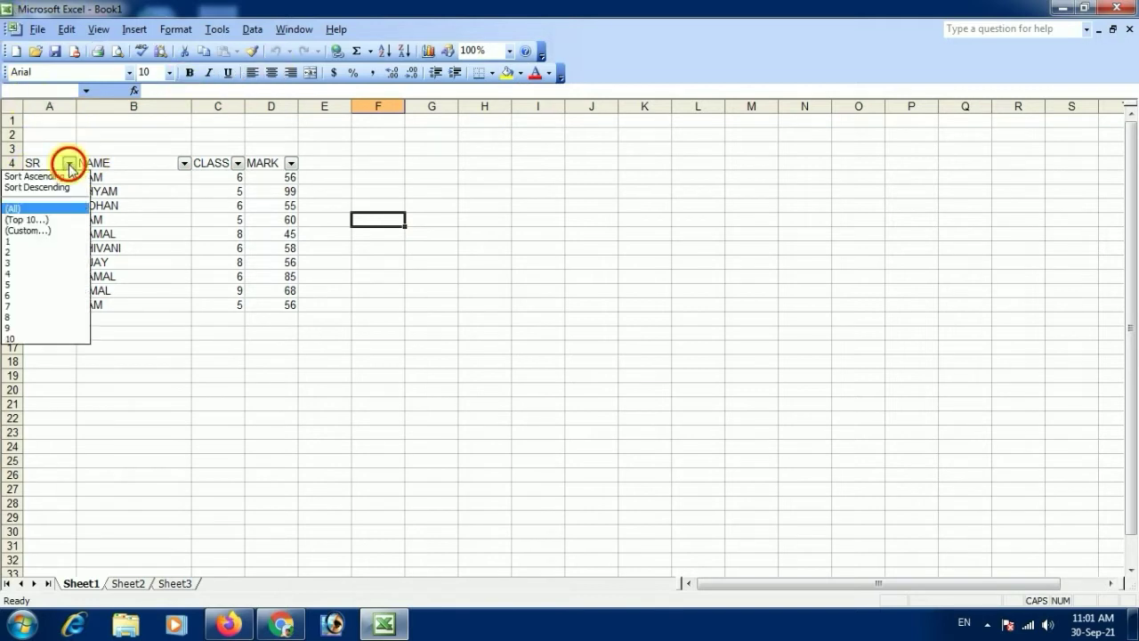
{"action": "left_click", "coordinate": [70, 165]}
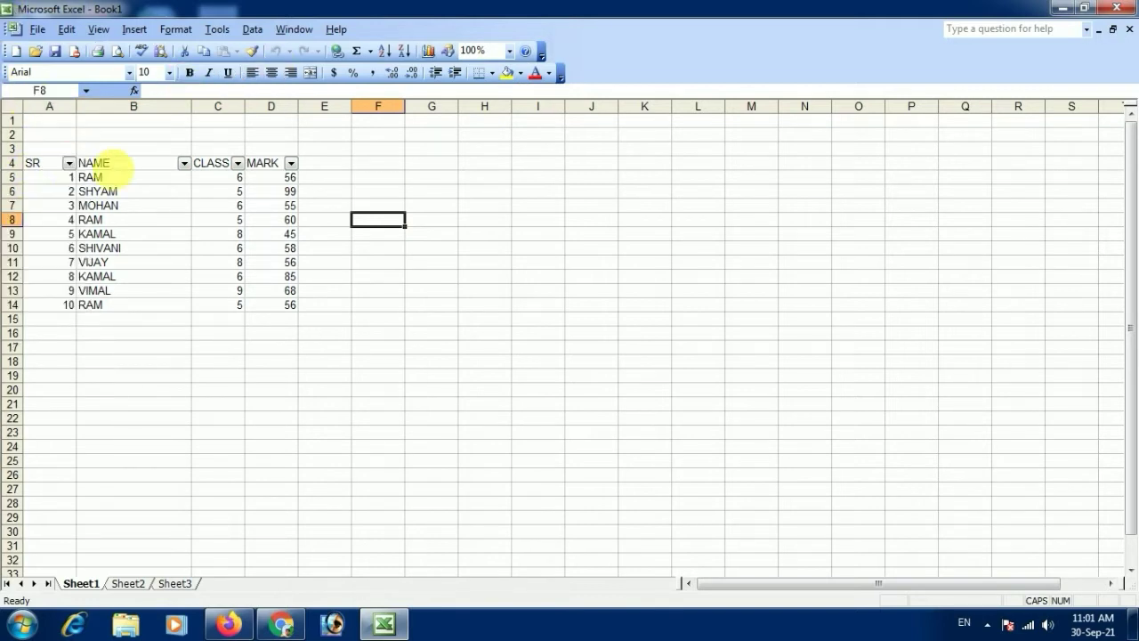
{"action": "left_click", "coordinate": [185, 164]}
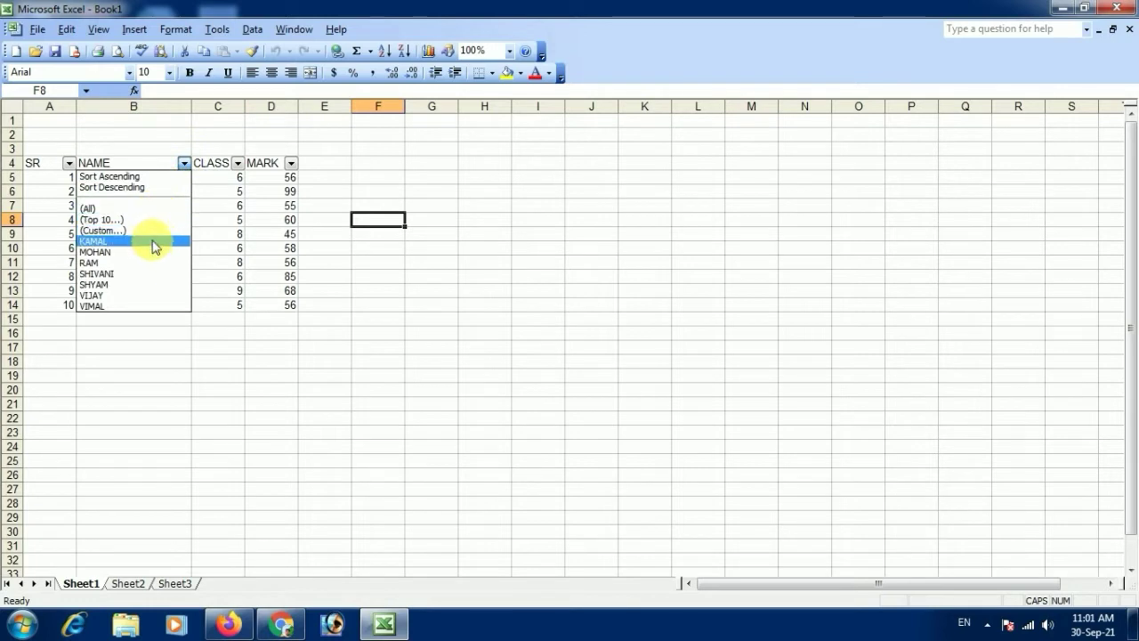
- Filter NAME to KAMAL, then RAM, and finally SHYAM so only his row shows
{"action": "left_click", "coordinate": [155, 242]}
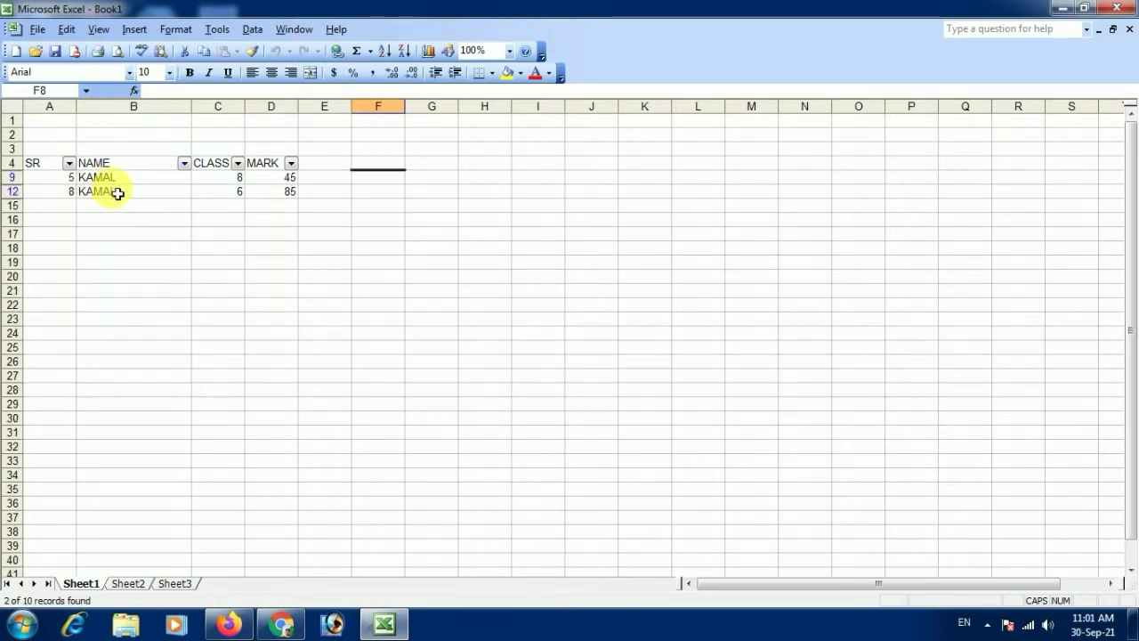
{"action": "left_click", "coordinate": [183, 164]}
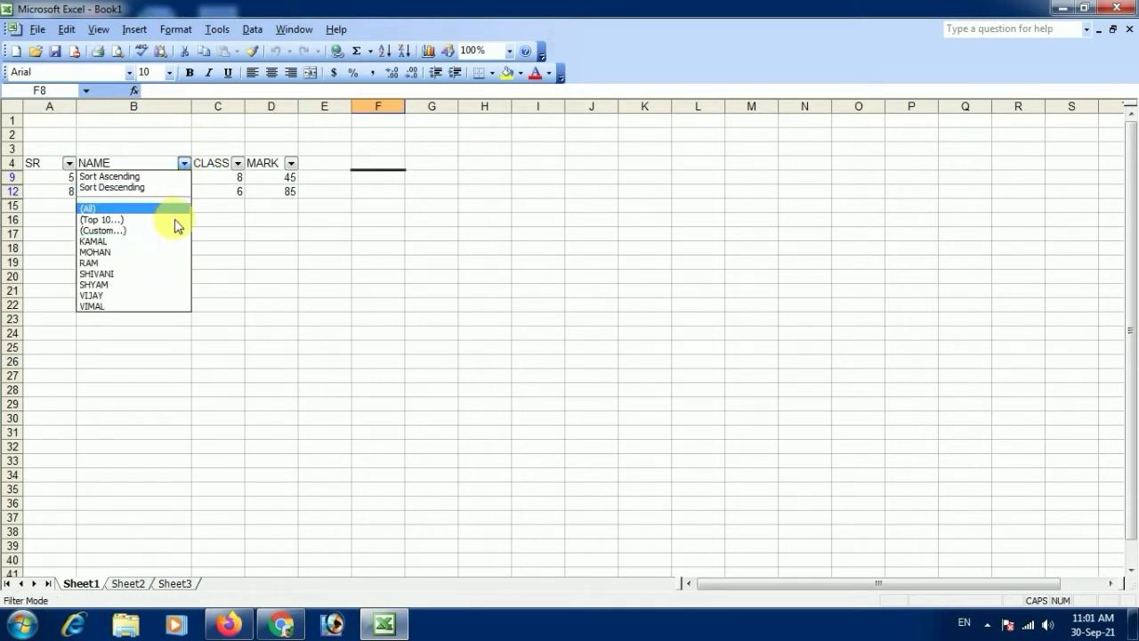
{"action": "left_click", "coordinate": [164, 267]}
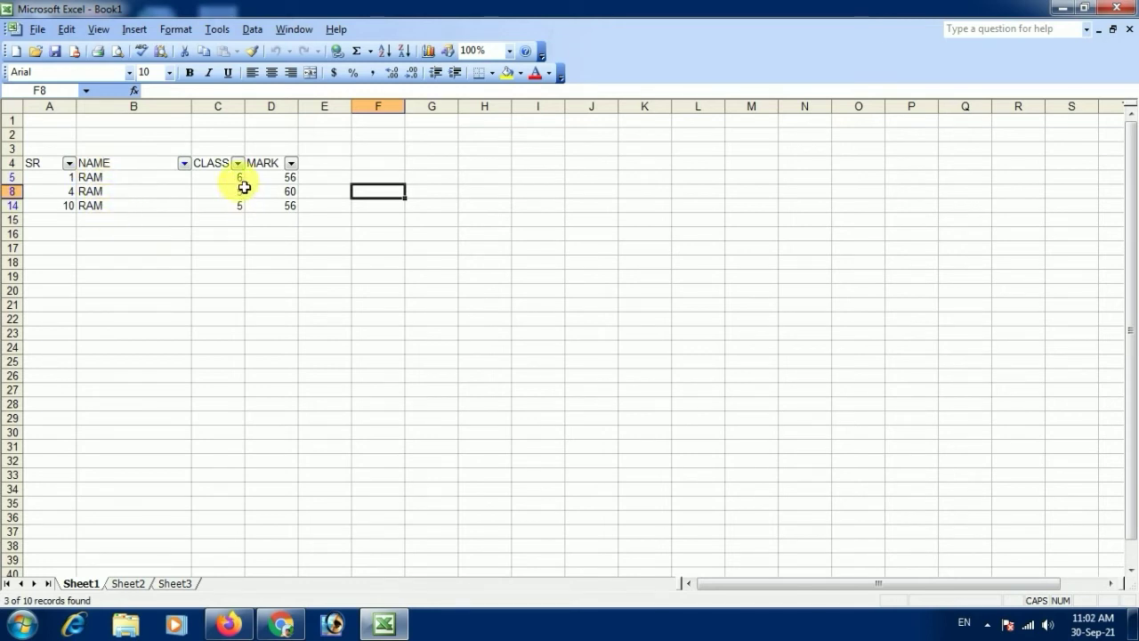
{"action": "left_click", "coordinate": [182, 164]}
{"action": "left_click", "coordinate": [150, 283]}
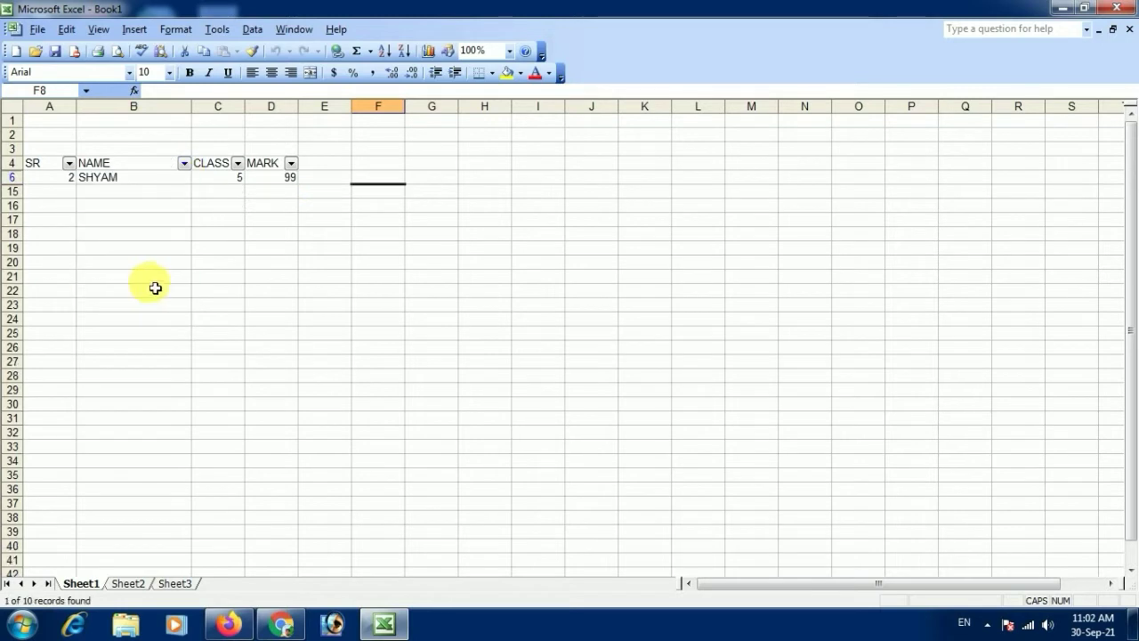
{"action": "left_click", "coordinate": [368, 203]}
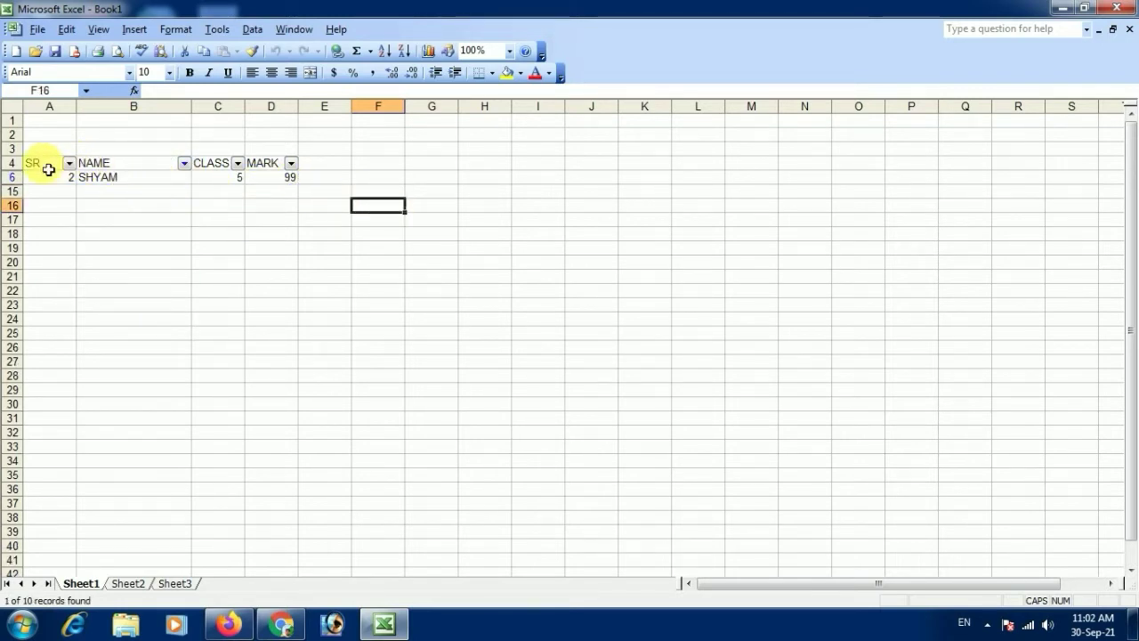
{"action": "left_click", "coordinate": [253, 30]}
{"action": "mouse_move", "coordinate": [276, 67]}
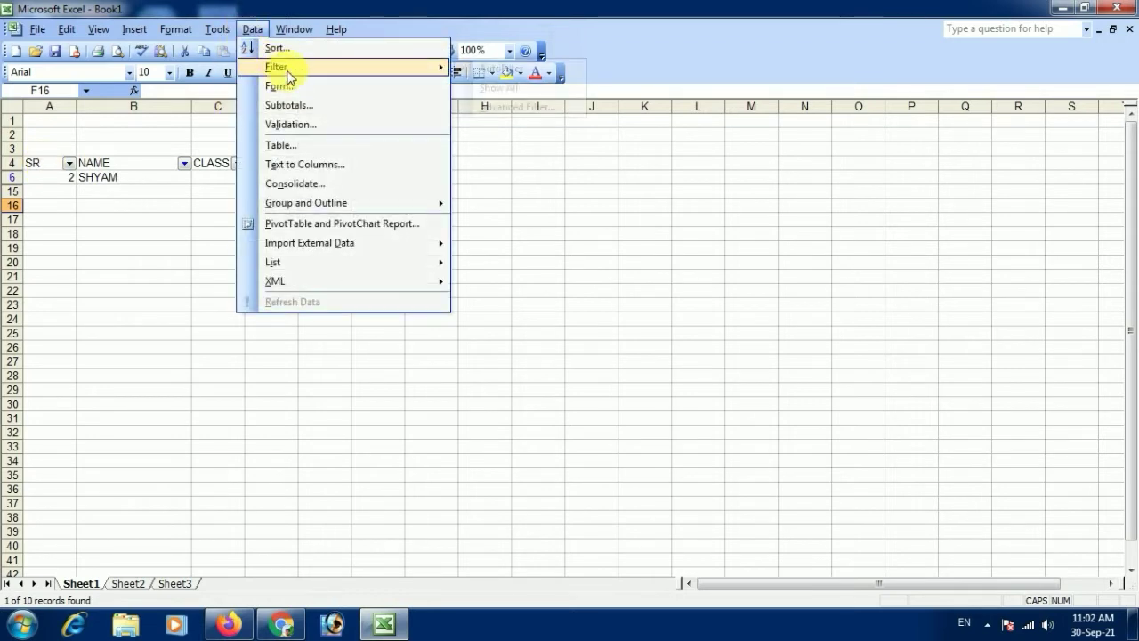
- Turn off AutoFilter so all 10 student records show again
{"action": "left_click", "coordinate": [490, 69]}
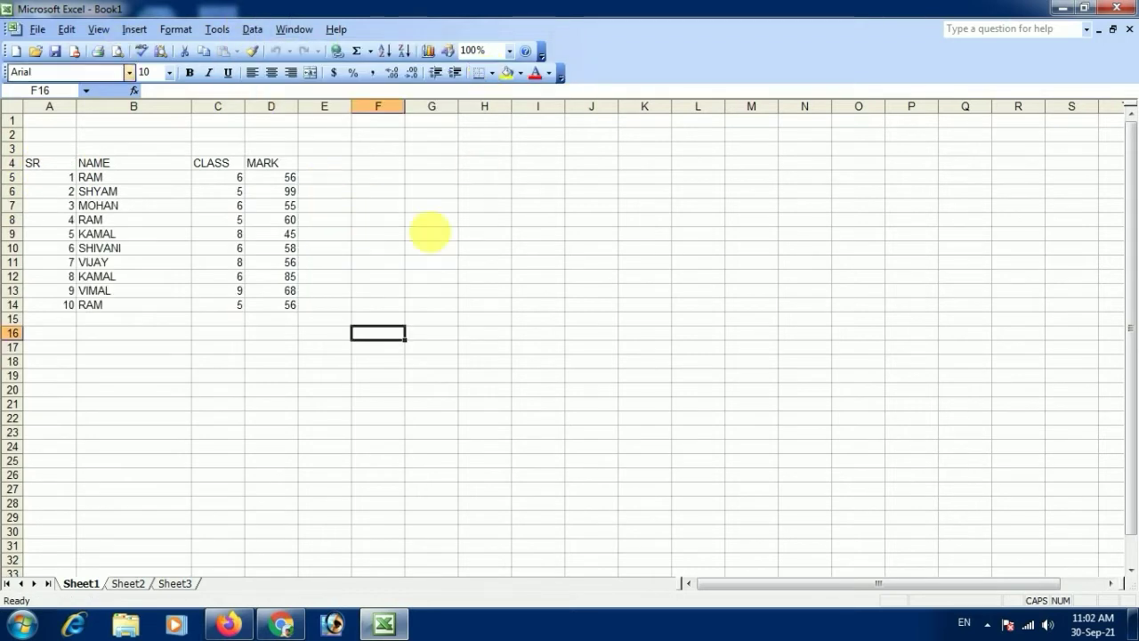
{"action": "left_click", "coordinate": [477, 176]}
{"action": "left_click", "coordinate": [253, 30]}
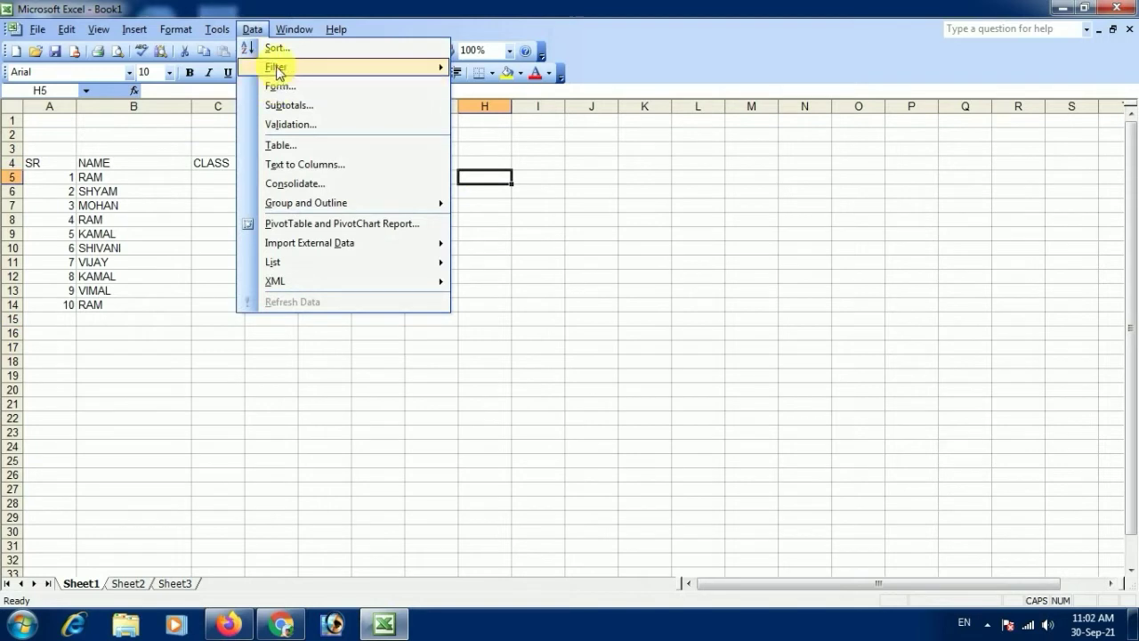
{"action": "mouse_move", "coordinate": [344, 67]}
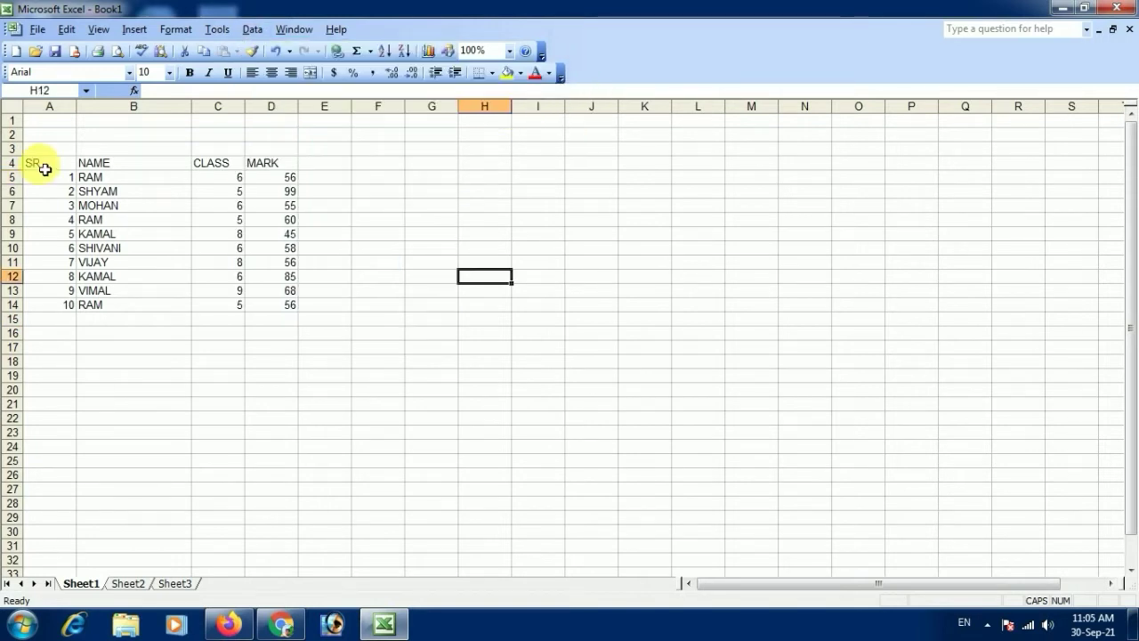
- Reselect A4:D14, turn AutoFilter back on, and select the SR–MARK header row
{"action": "mouse_move", "coordinate": [41, 165]}
{"action": "left_mouse_down"}
{"action": "mouse_move", "coordinate": [273, 172]}
{"action": "mouse_move", "coordinate": [280, 312]}
{"action": "left_mouse_up"}
{"action": "left_click", "coordinate": [253, 30]}
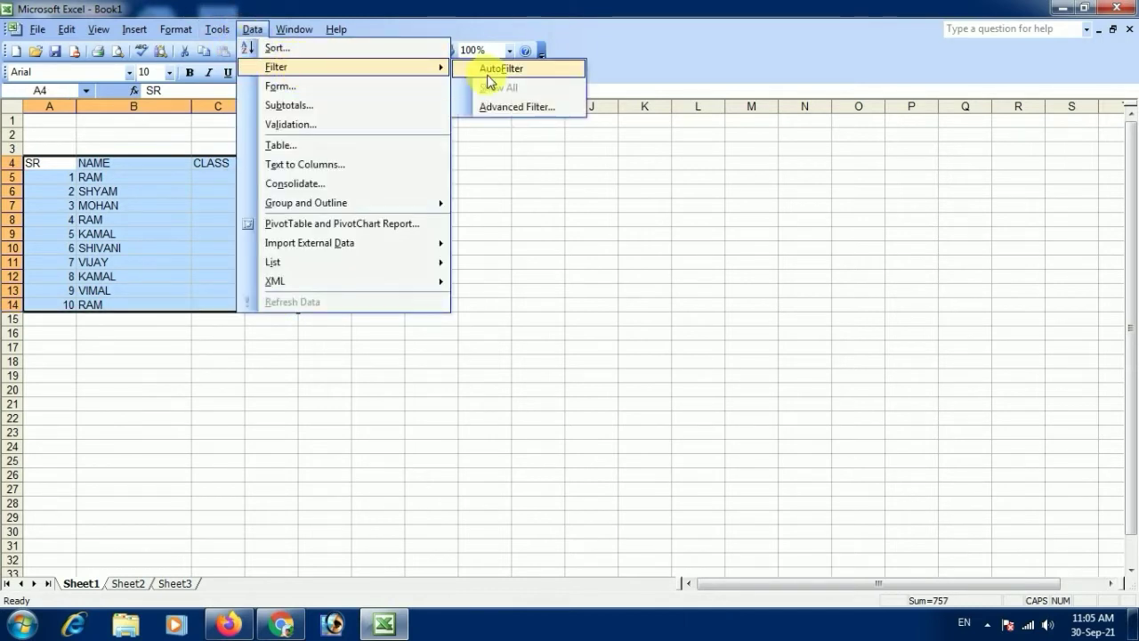
{"action": "left_click", "coordinate": [489, 81]}
{"action": "left_click", "coordinate": [370, 251]}
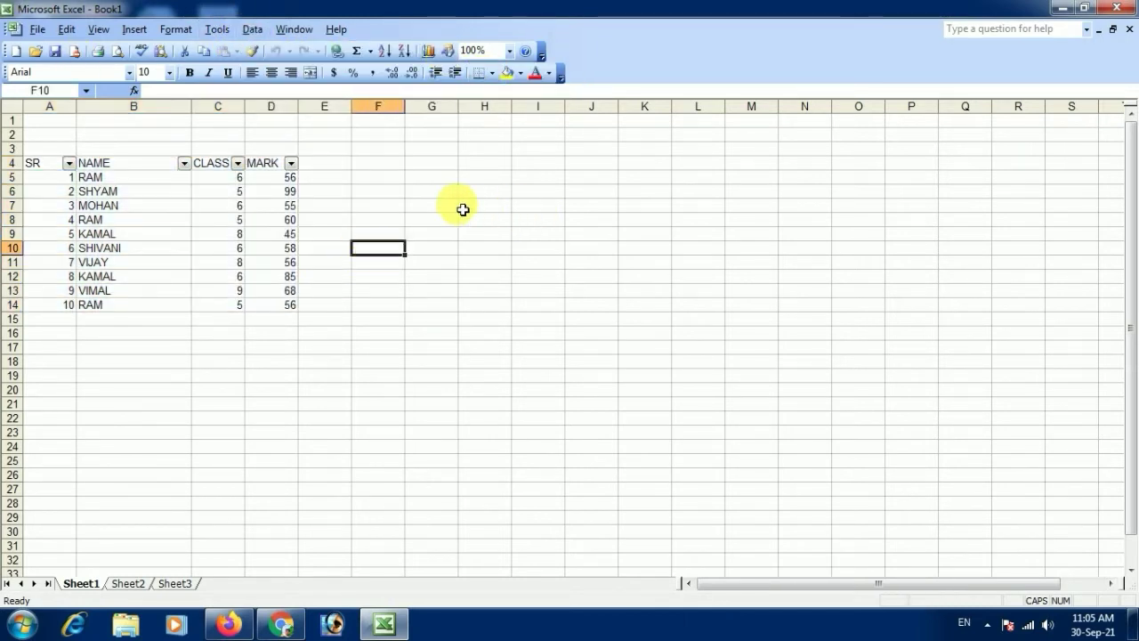
{"action": "left_click_drag", "start_coordinate": [49, 163], "coordinate": [261, 166]}
- Copy the SR, NAME, CLASS, MARK headers into G7:J7
{"action": "key", "text": "ctrl+c"}
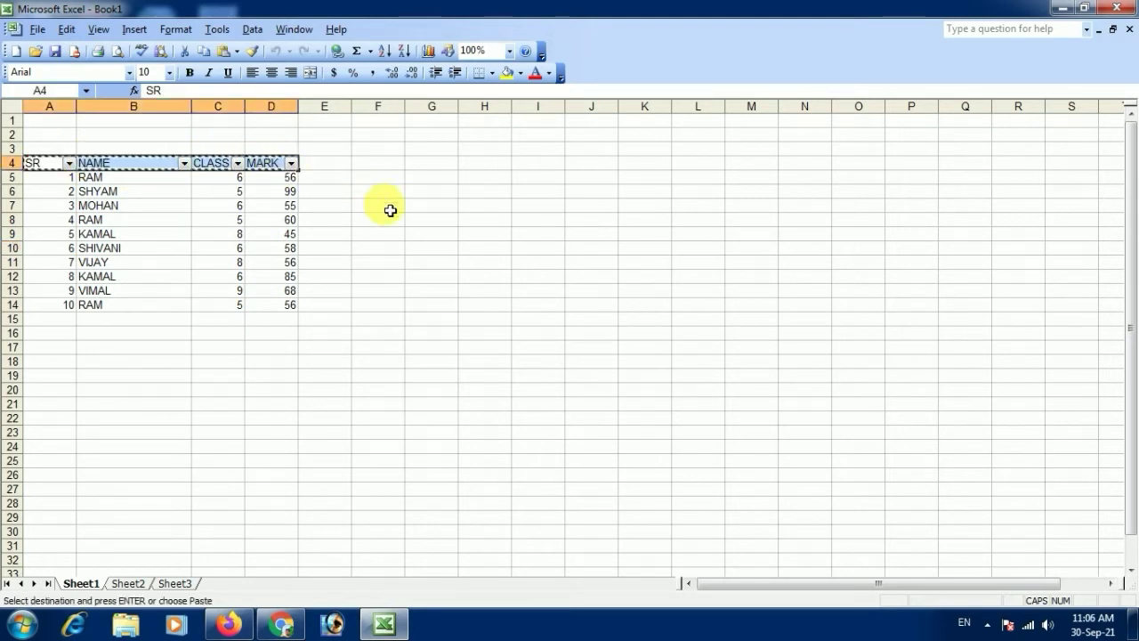
{"action": "left_click", "coordinate": [452, 212]}
{"action": "key", "text": "ctrl+v"}
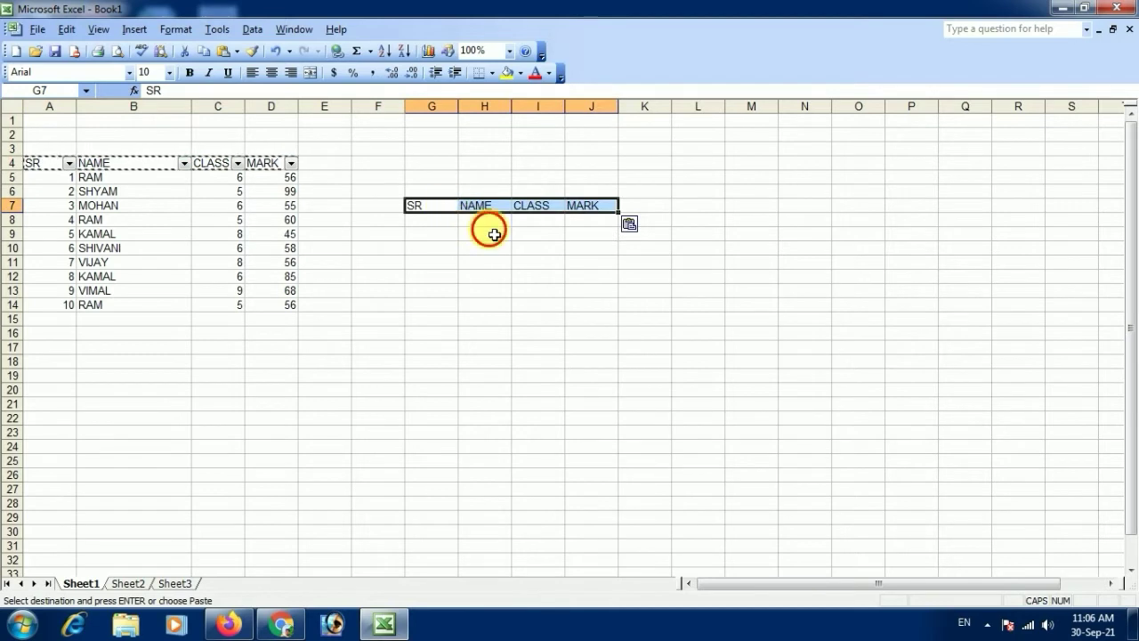
{"action": "left_click", "coordinate": [487, 233]}
{"action": "left_click", "coordinate": [252, 30]}
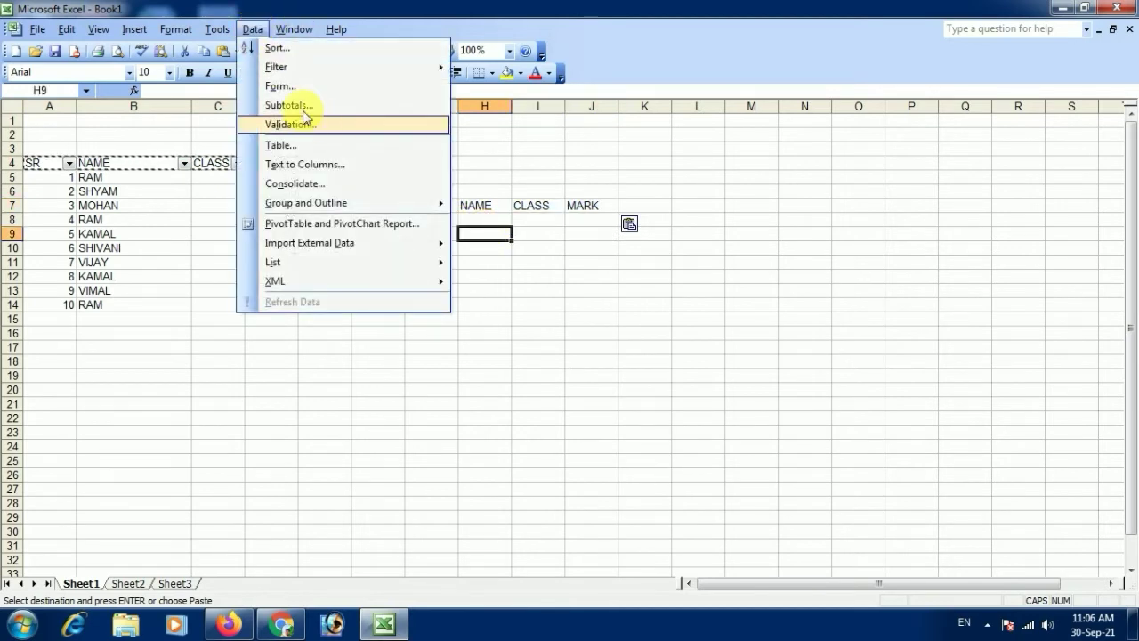
- Enter the criterion ="RAM" in H8 under the NAME heading
{"action": "left_click", "coordinate": [490, 219]}
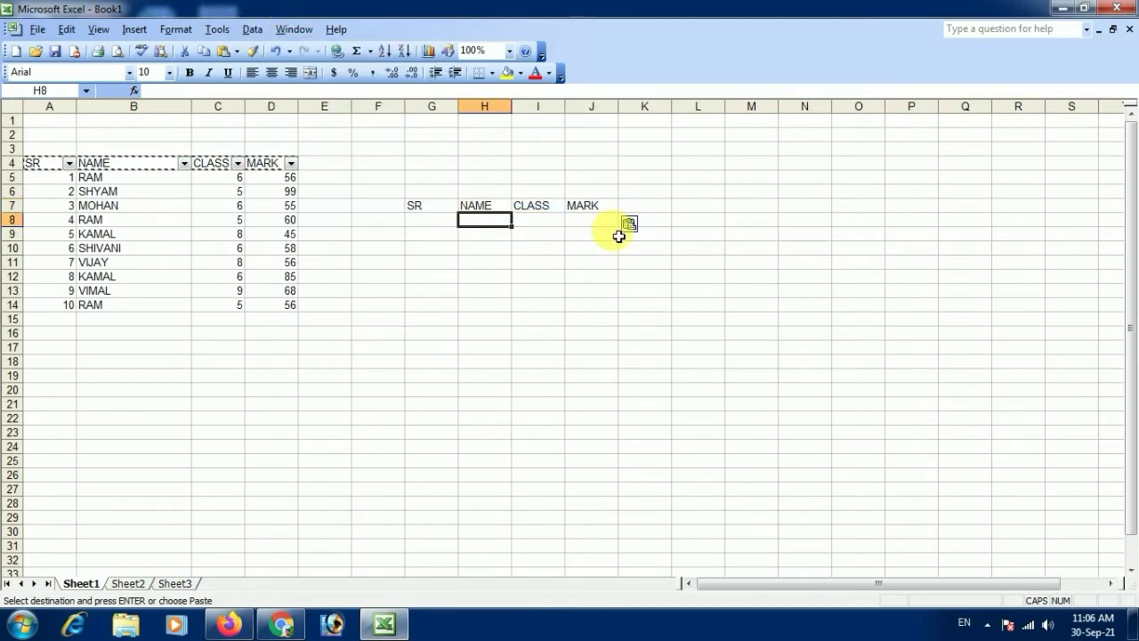
{"action": "type", "text": "+"}
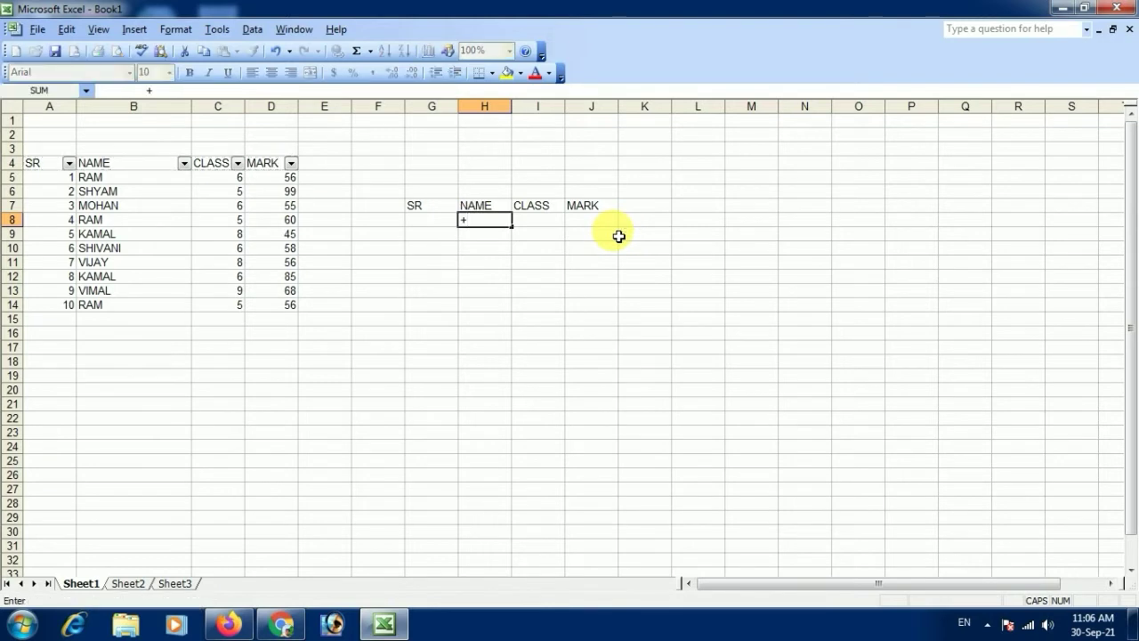
{"action": "key", "text": "BackSpace"}
{"action": "type", "text": "=\"RAM"}
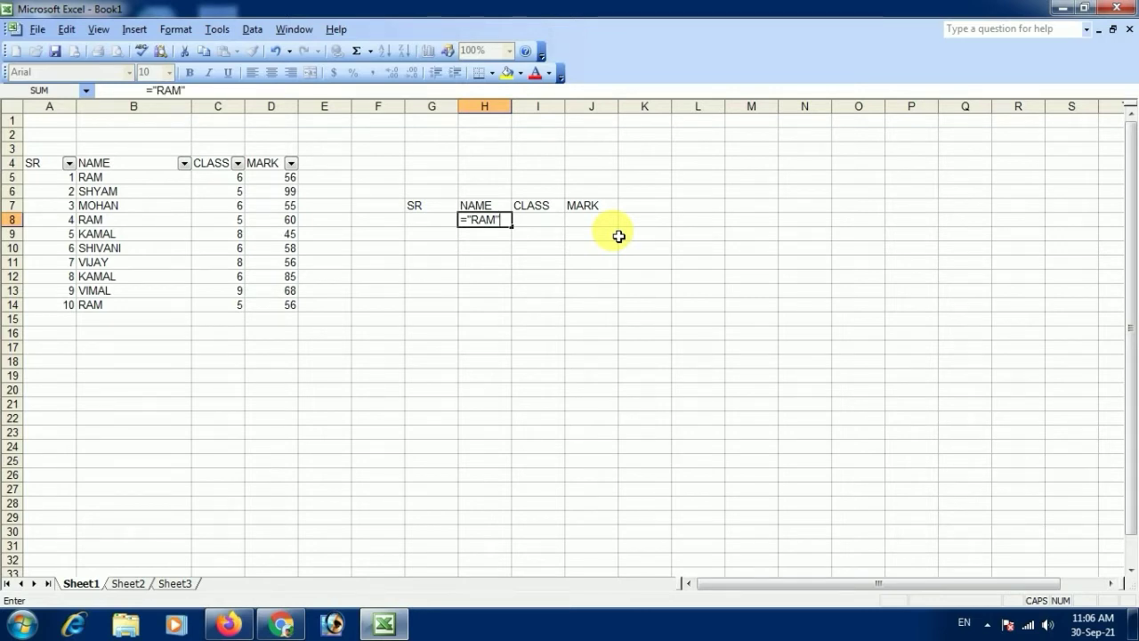
{"action": "key", "text": "Return"}
{"action": "left_click", "coordinate": [218, 248]}
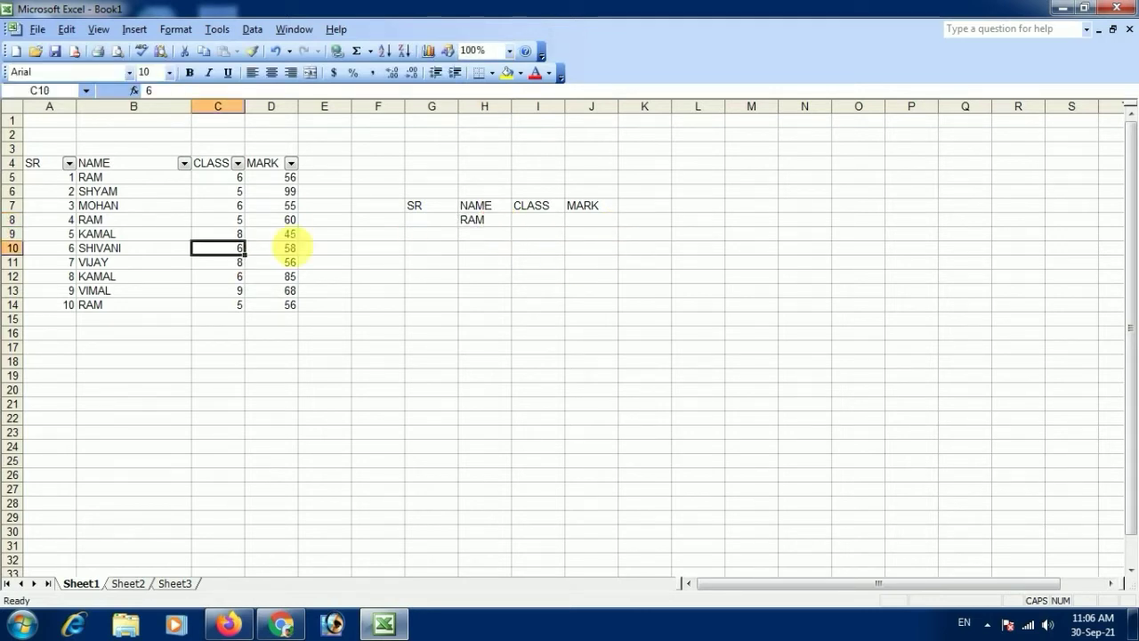
{"action": "left_click", "coordinate": [250, 30]}
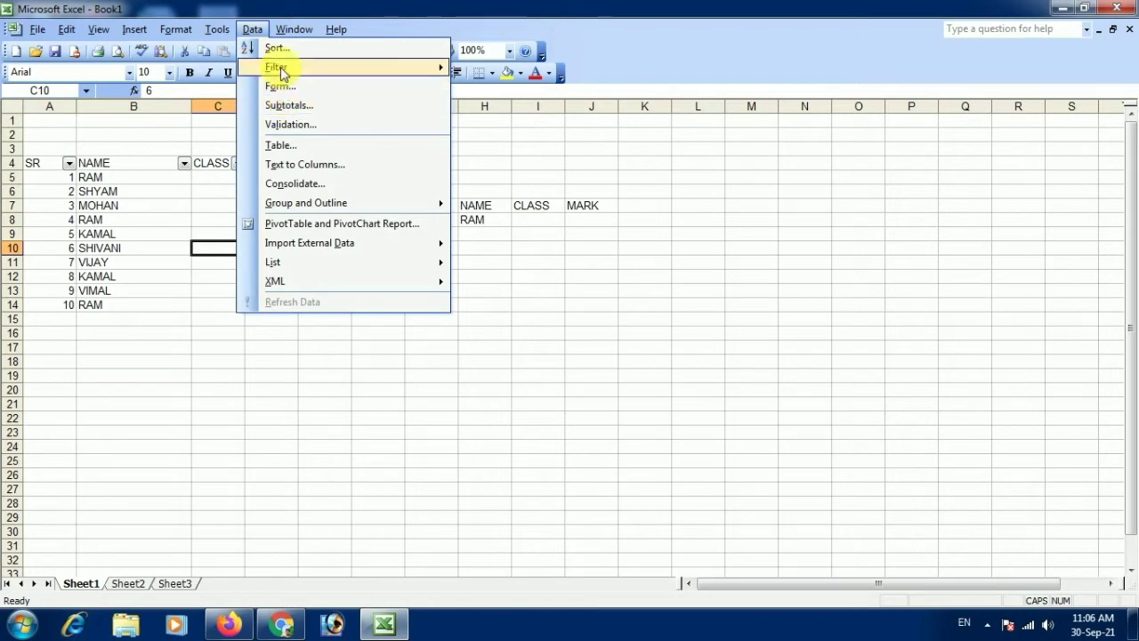
- Run Advanced Filter with criteria G7:J8, copying RAM's records to G9:J14
{"action": "mouse_move", "coordinate": [276, 66]}
{"action": "left_click", "coordinate": [516, 106]}
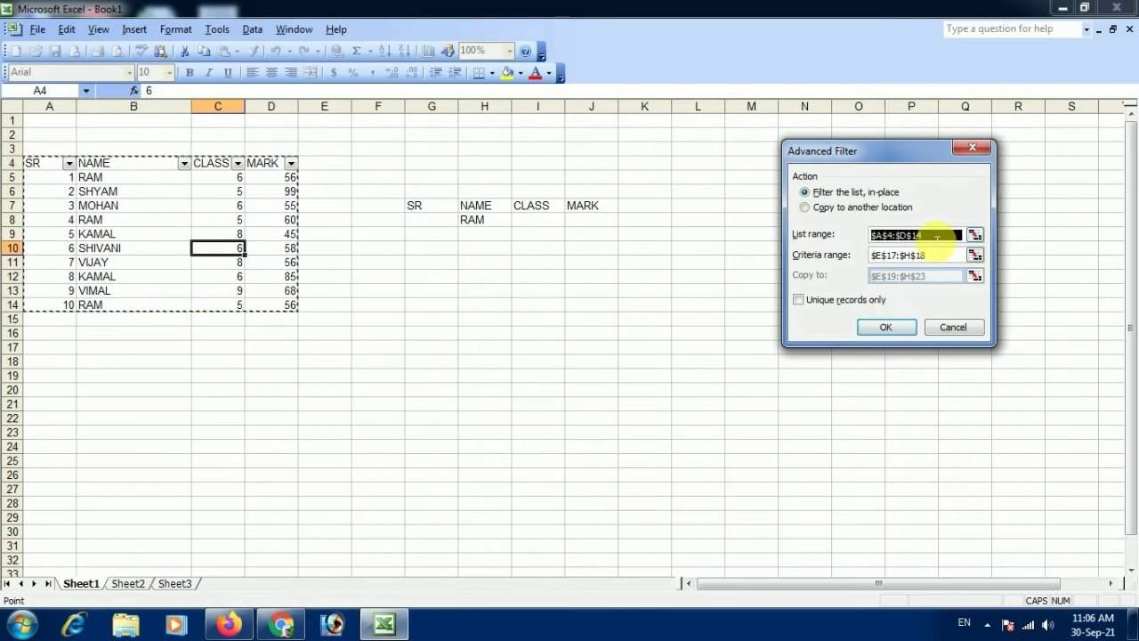
{"action": "left_click", "coordinate": [928, 234]}
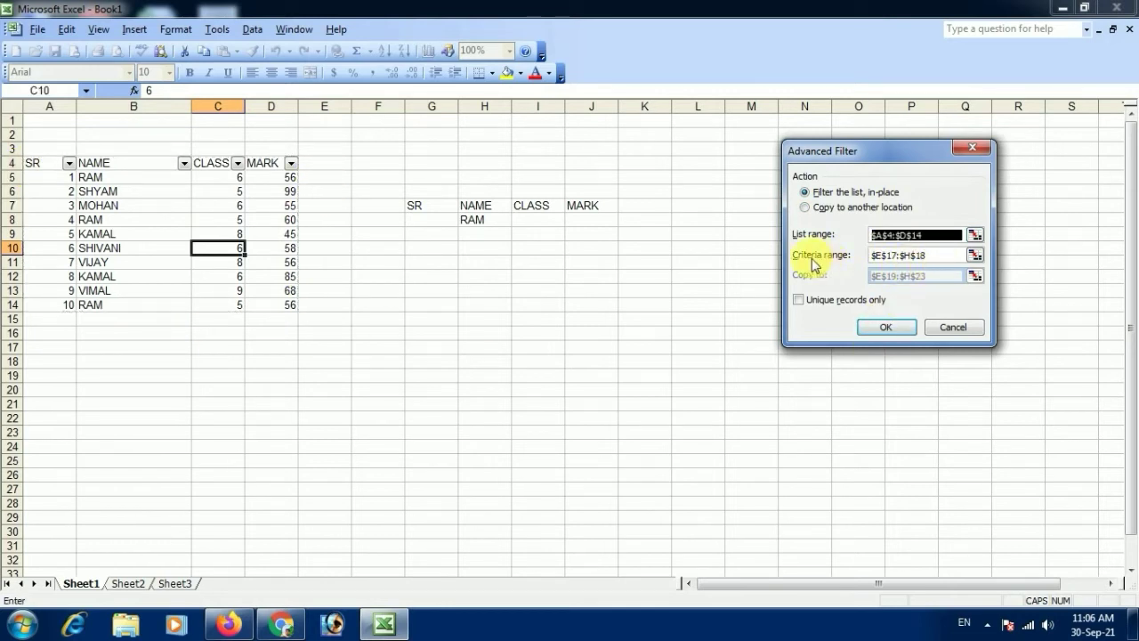
{"action": "left_click", "coordinate": [975, 258]}
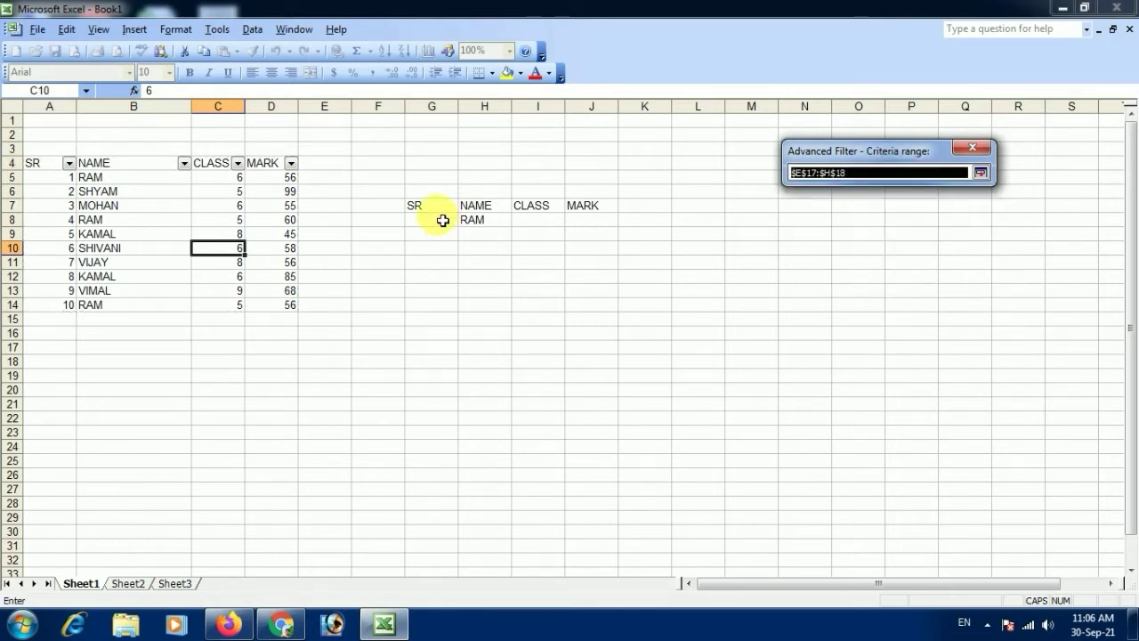
{"action": "left_click_drag", "start_coordinate": [426, 206], "coordinate": [582, 231]}
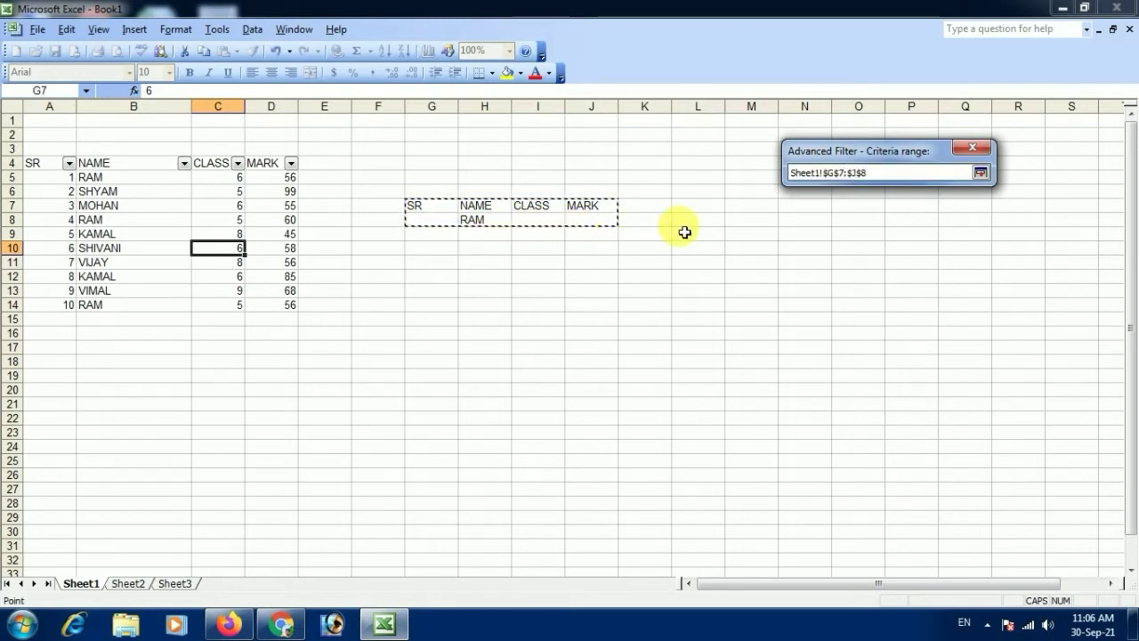
{"action": "left_click", "coordinate": [980, 173]}
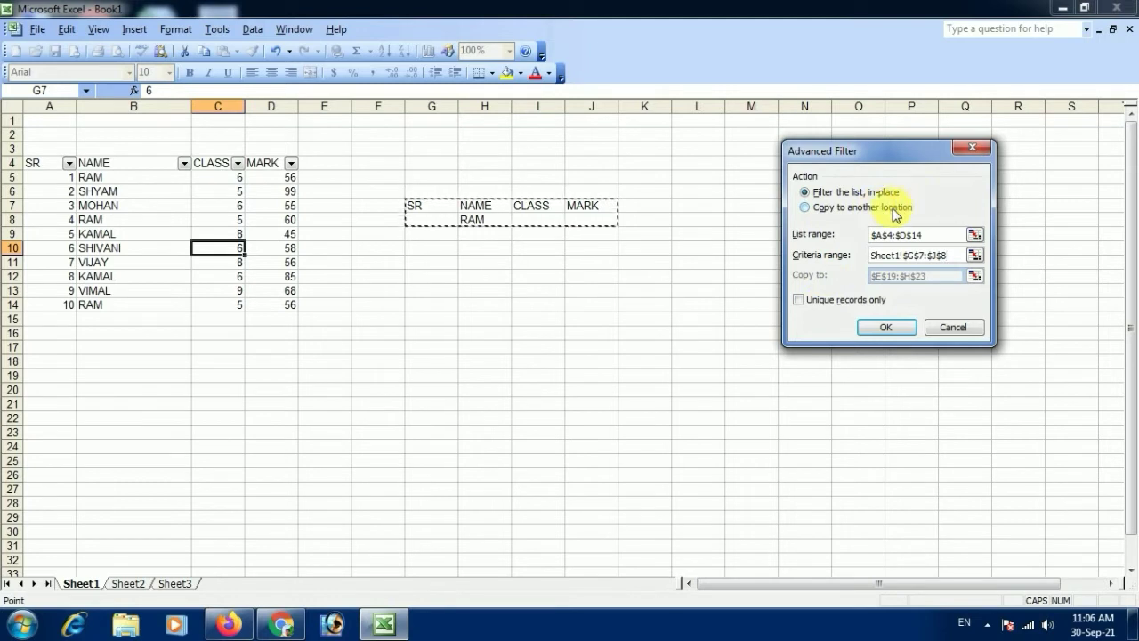
{"action": "left_click", "coordinate": [846, 208]}
{"action": "left_click", "coordinate": [975, 276]}
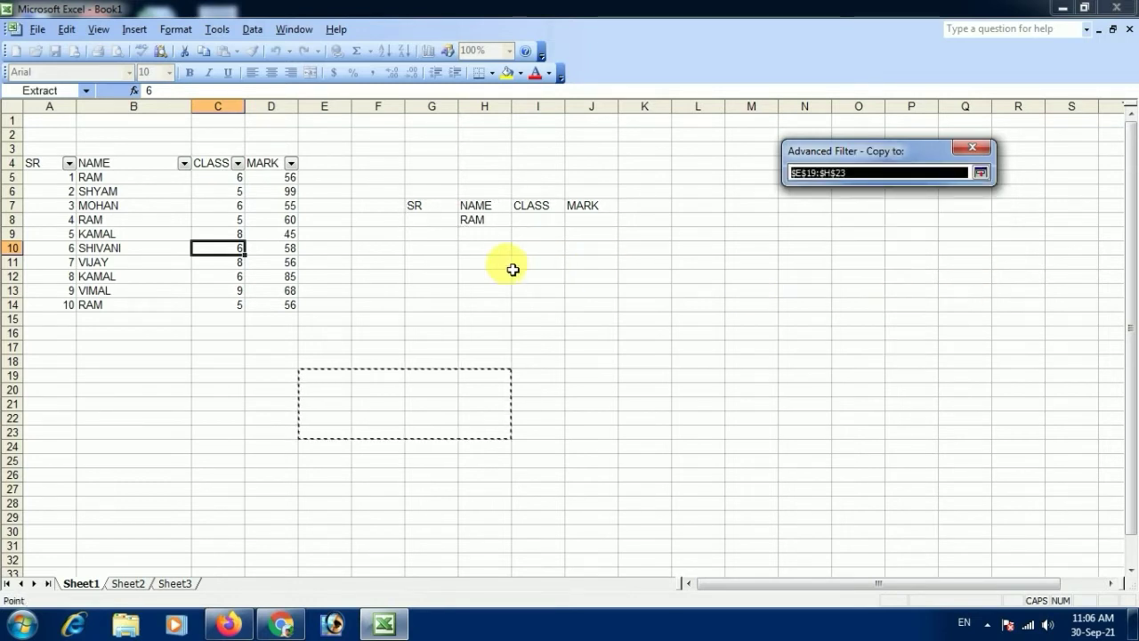
{"action": "left_click_drag", "start_coordinate": [428, 235], "coordinate": [579, 309]}
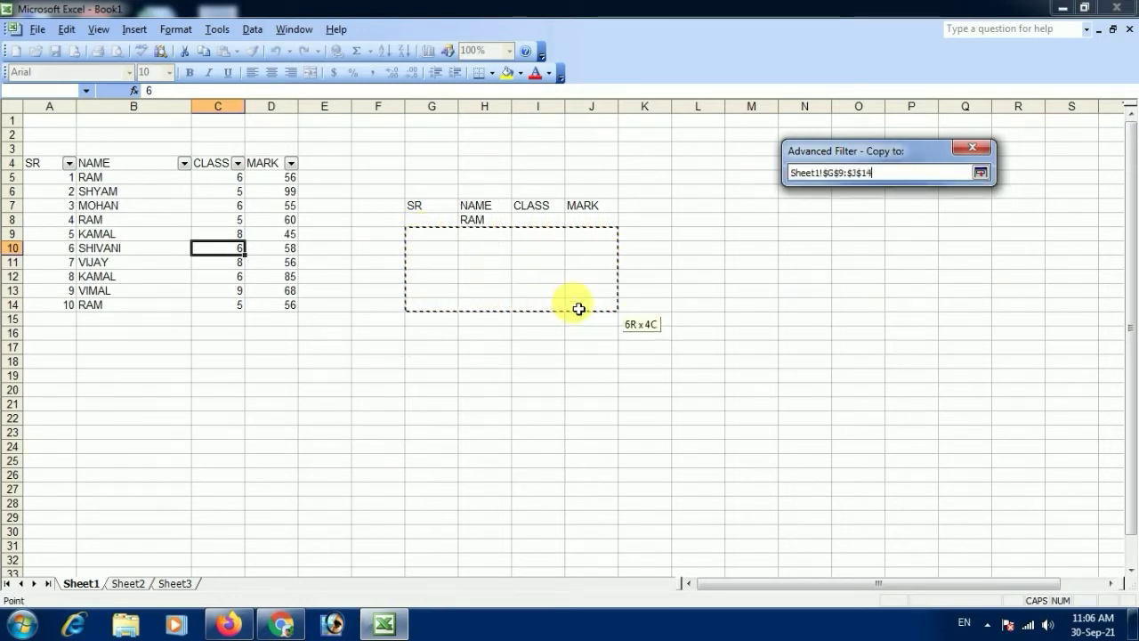
{"action": "left_click", "coordinate": [981, 171]}
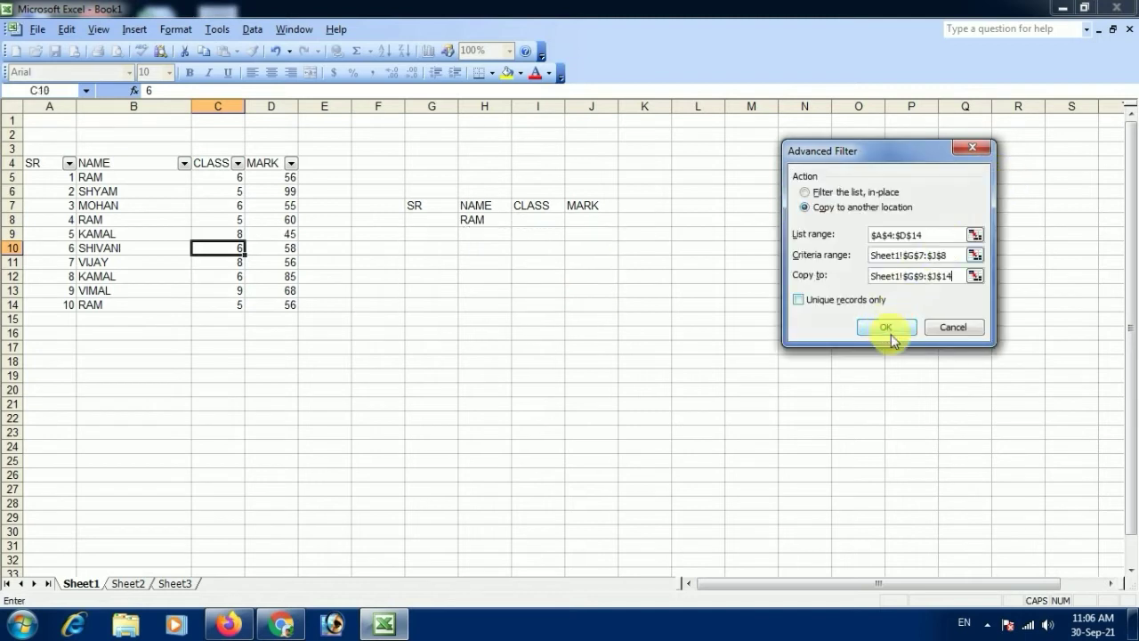
{"action": "left_click", "coordinate": [889, 338]}
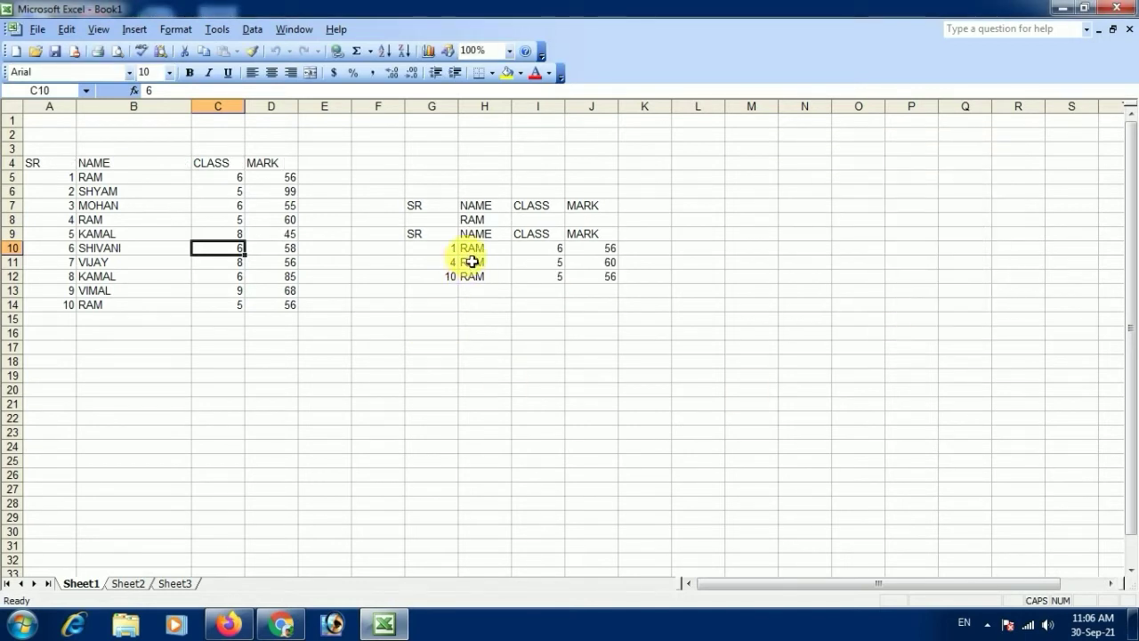
{"action": "left_click_drag", "start_coordinate": [470, 255], "coordinate": [474, 263]}
- Review the extracted CLASS values and the criteria headings in row 7
{"action": "left_click", "coordinate": [550, 250]}
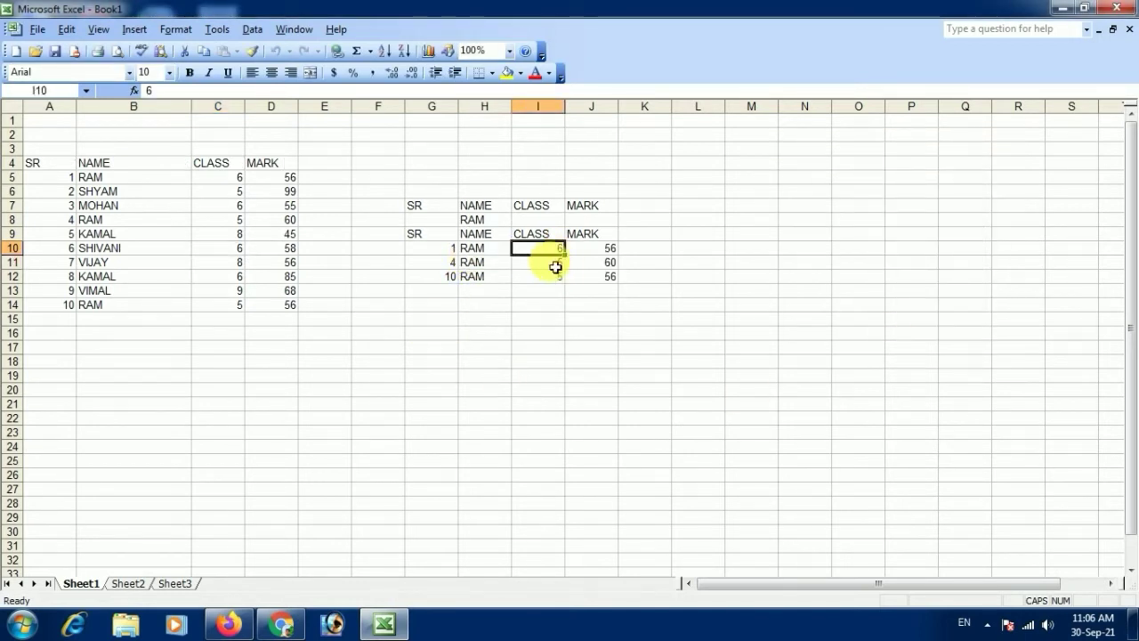
{"action": "left_click", "coordinate": [553, 262]}
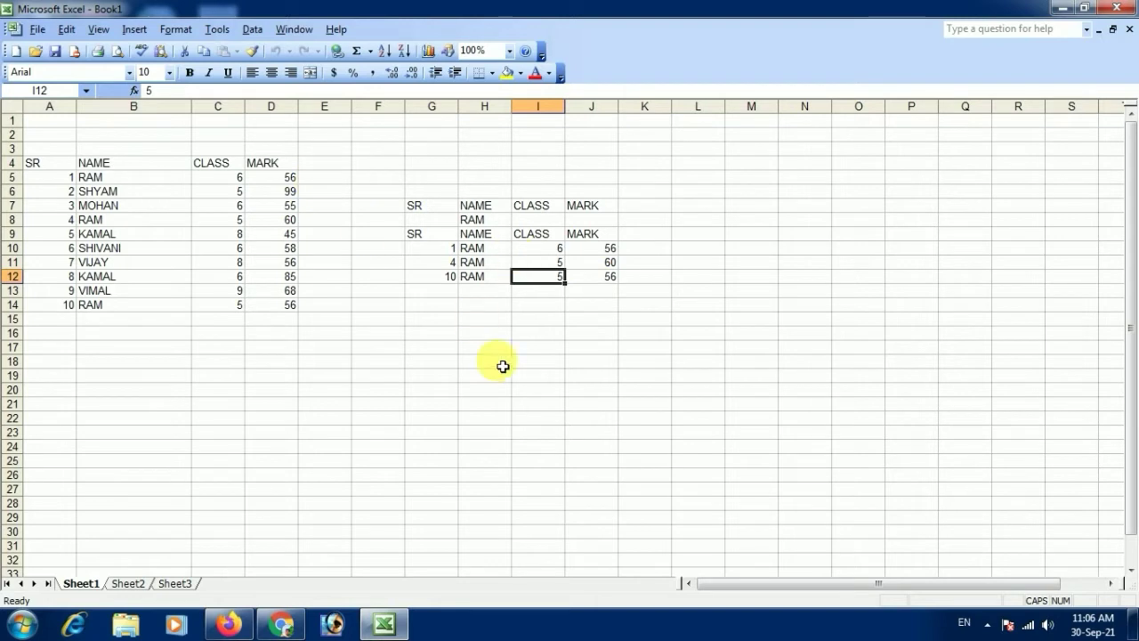
{"action": "left_click", "coordinate": [253, 29]}
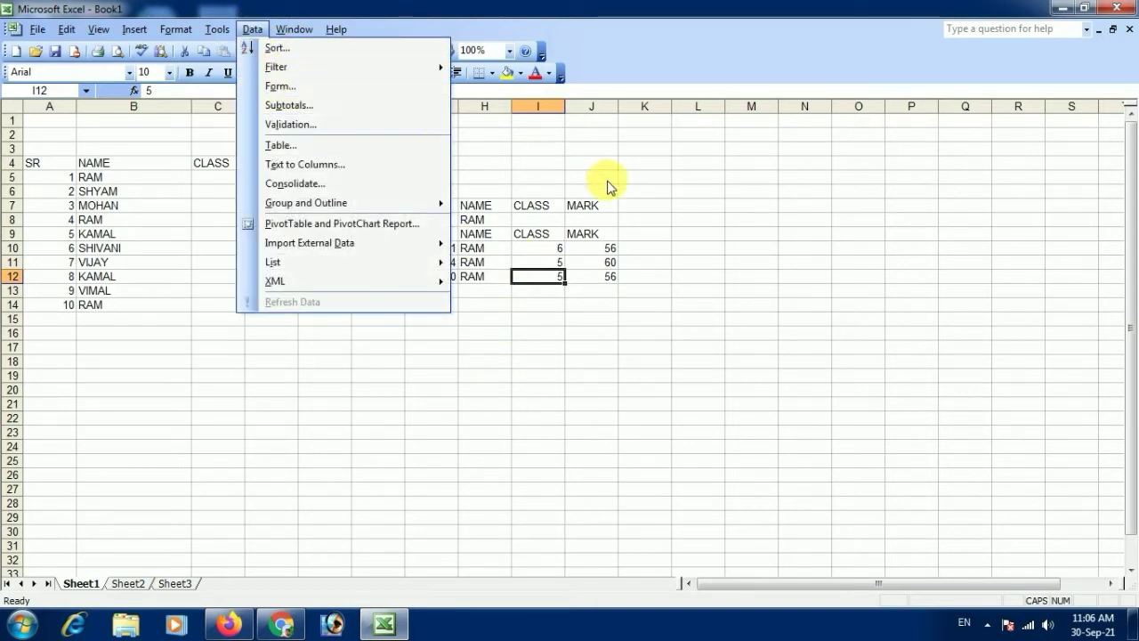
{"action": "left_click", "coordinate": [704, 236]}
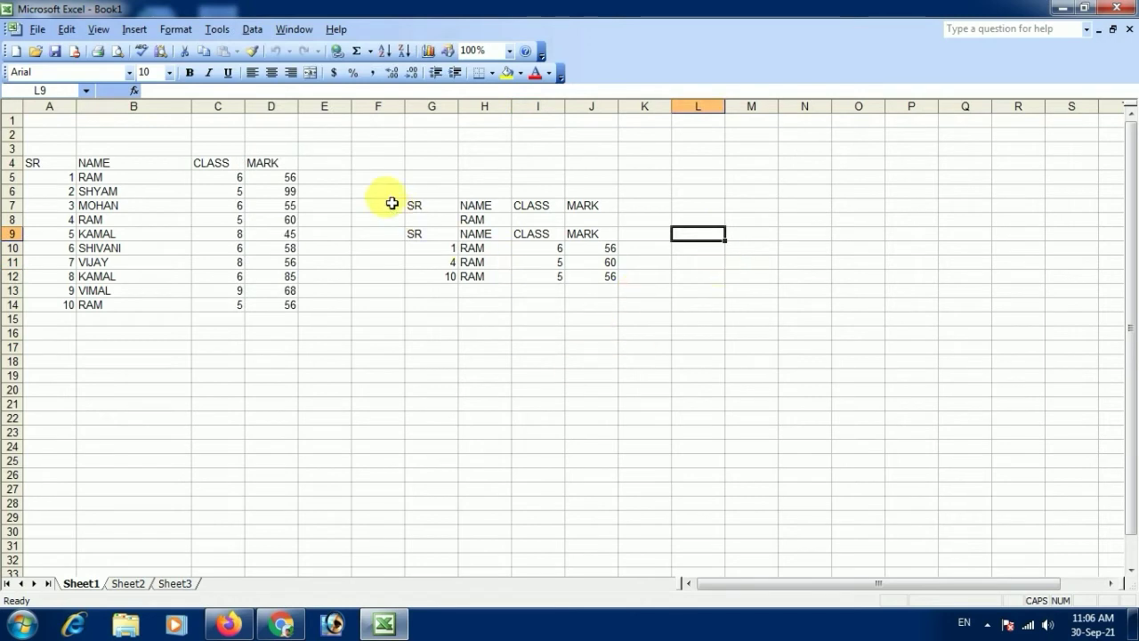
{"action": "left_click_drag", "start_coordinate": [418, 218], "coordinate": [607, 216]}
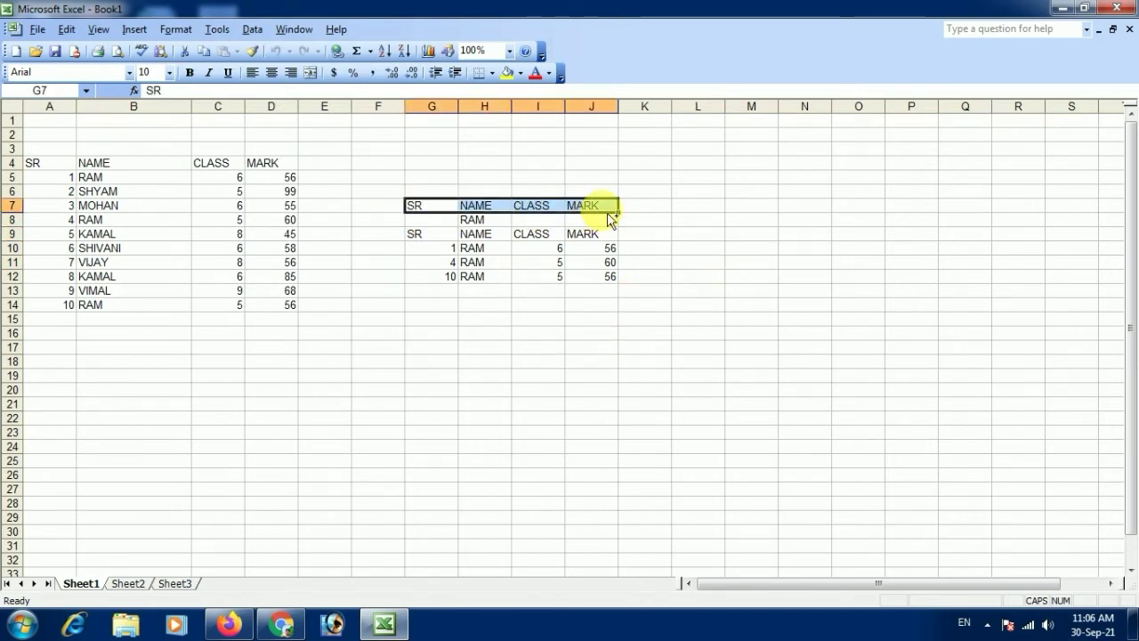
- Copy the A4:D4 headers and paste them into D19:G19
{"action": "left_click_drag", "start_coordinate": [40, 163], "coordinate": [259, 168]}
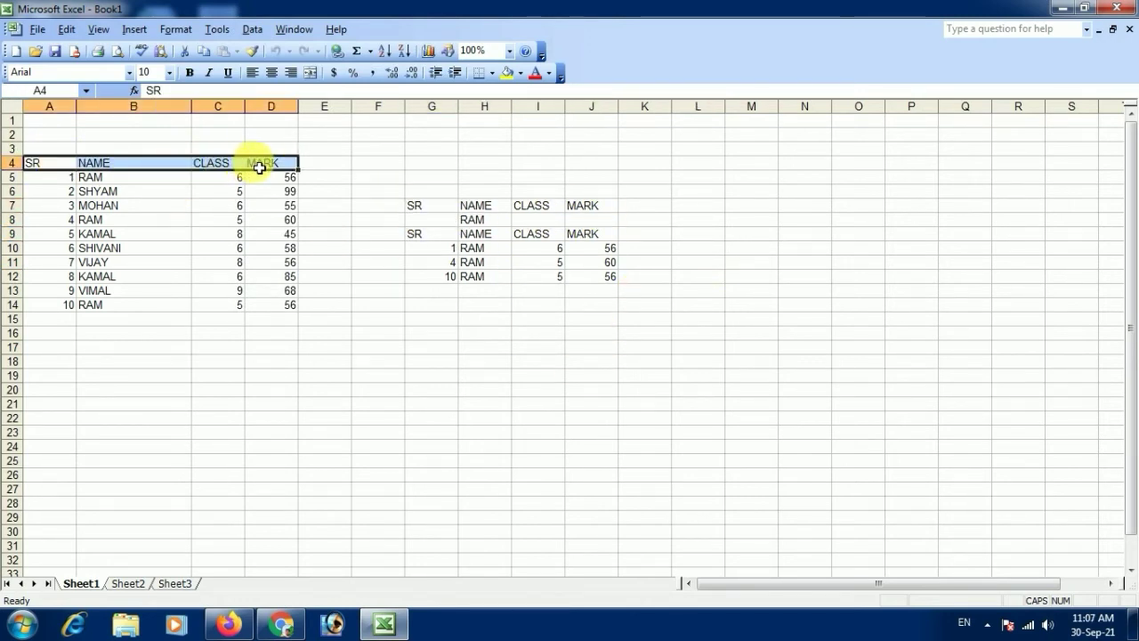
{"action": "key", "text": "ctrl+c"}
{"action": "scroll", "coordinate": [267, 395], "scroll_direction": "down", "scroll_amount": 1}
{"action": "scroll", "coordinate": [272, 282], "scroll_direction": "down", "scroll_amount": 1}
{"action": "left_click", "coordinate": [279, 291]}
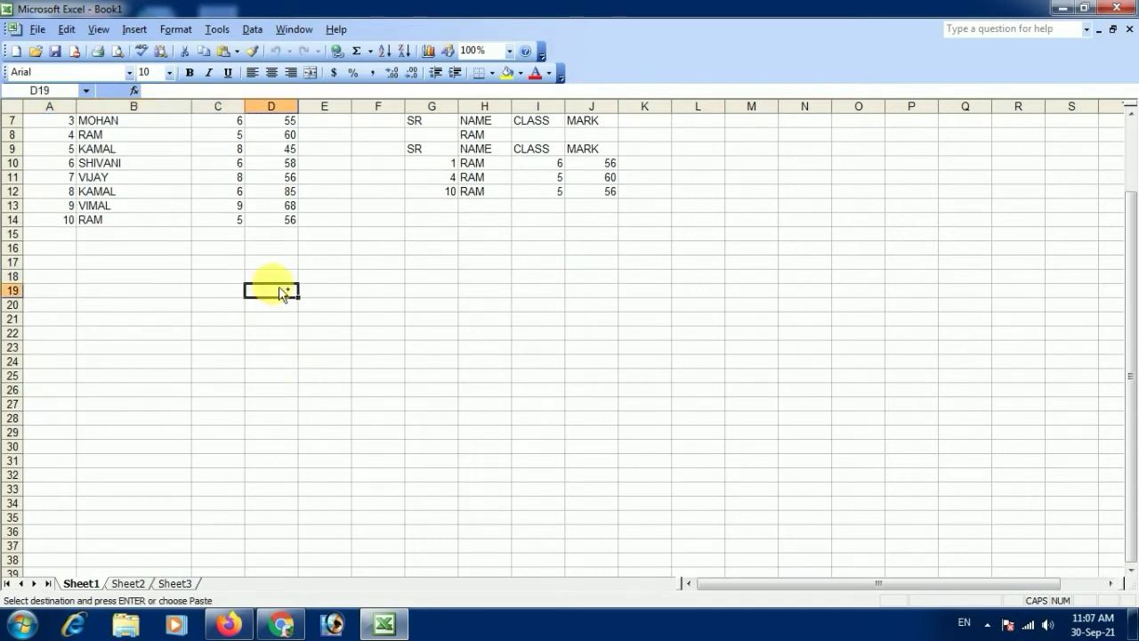
{"action": "key", "text": "ctrl+v"}
{"action": "scroll", "coordinate": [373, 356], "scroll_direction": "up", "scroll_amount": 2}
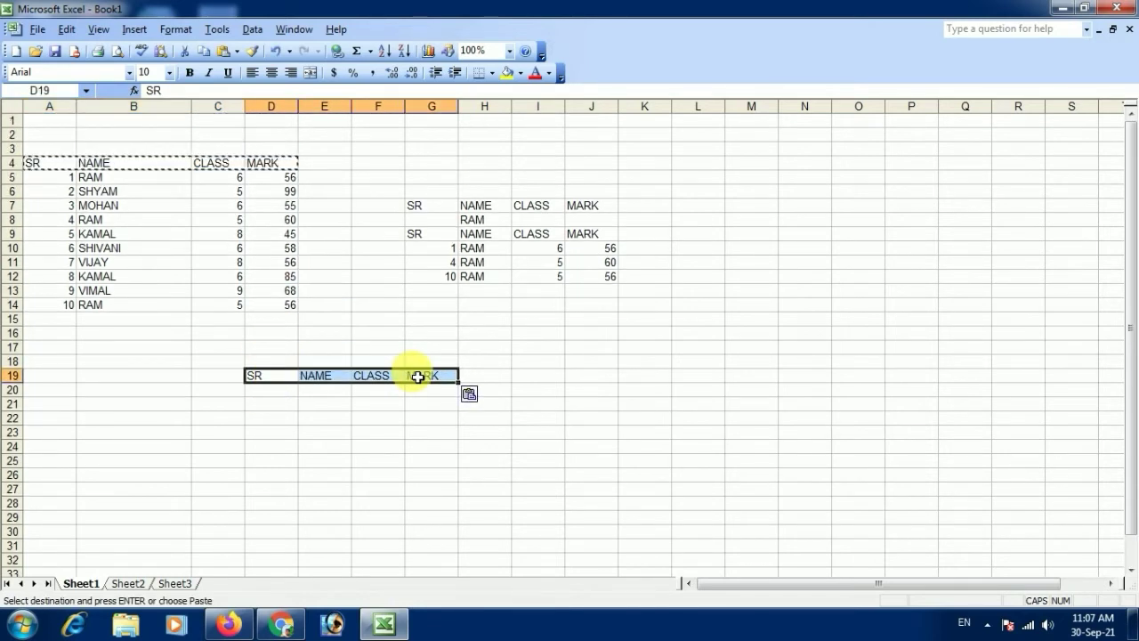
- Toggle AutoFilter on and then off for the D19:G19 headers
{"action": "left_click", "coordinate": [246, 34]}
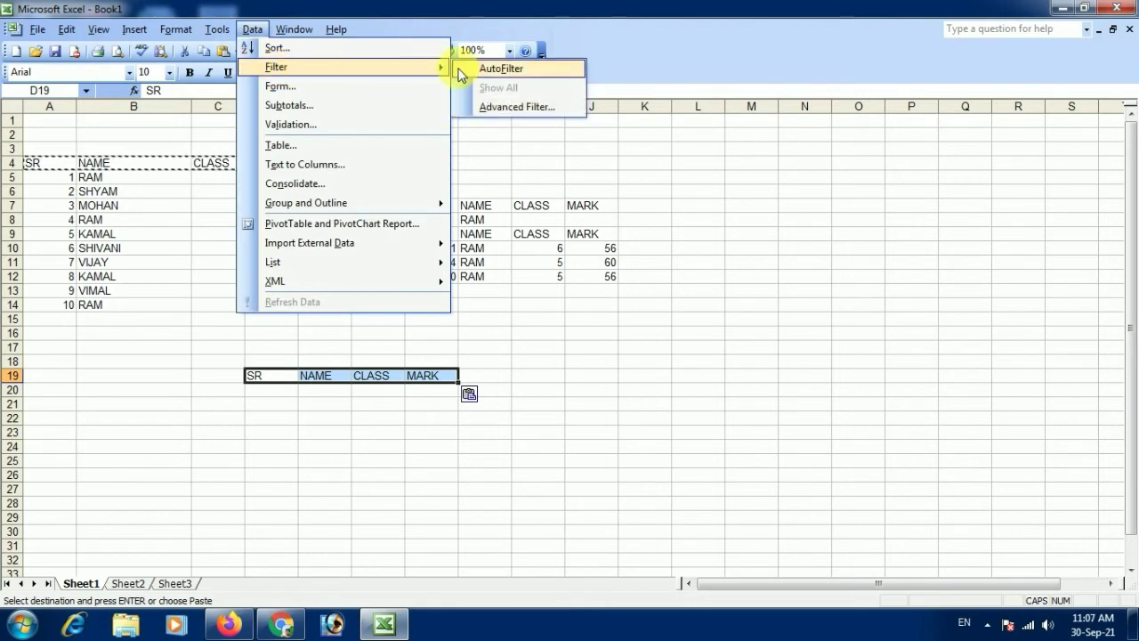
{"action": "left_click", "coordinate": [470, 71]}
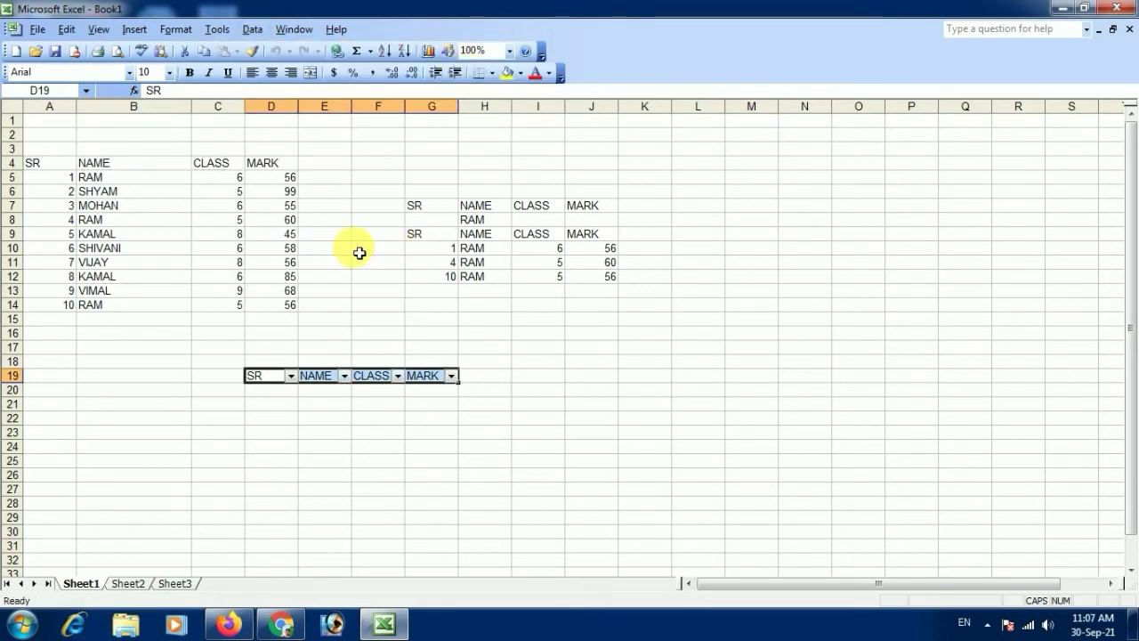
{"action": "left_click", "coordinate": [369, 362]}
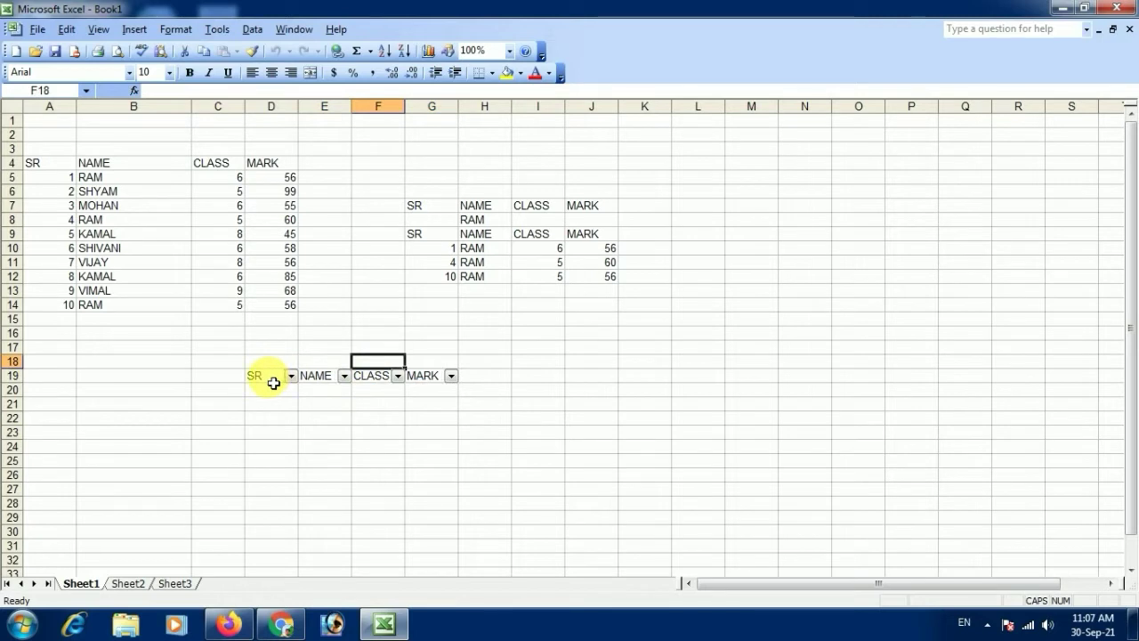
{"action": "left_click_drag", "start_coordinate": [273, 381], "coordinate": [423, 378]}
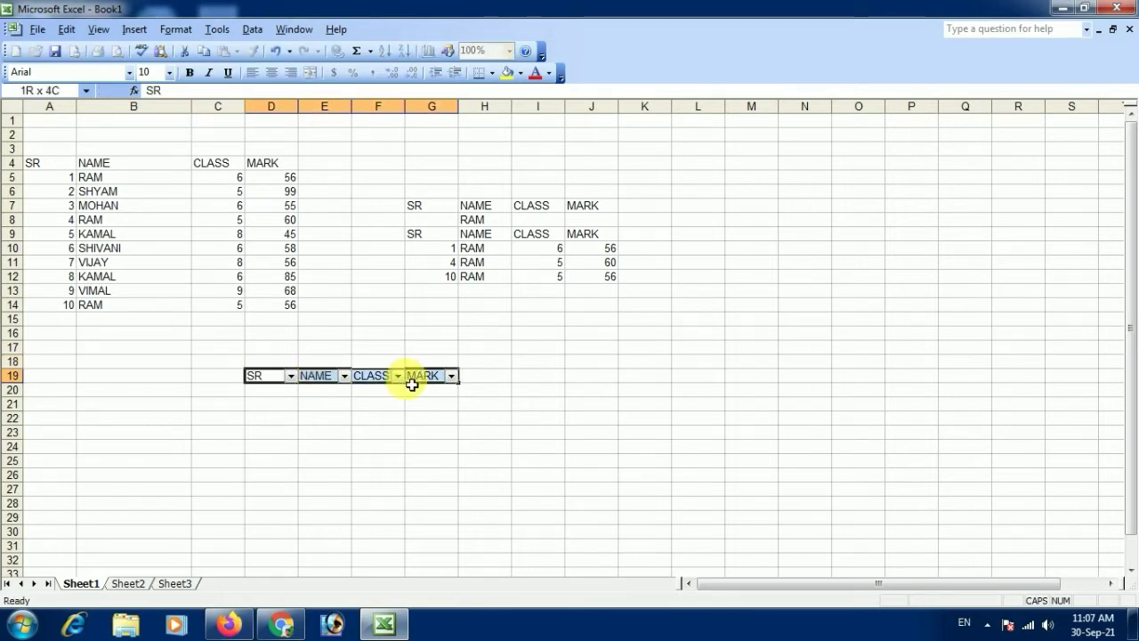
{"action": "left_click", "coordinate": [254, 30]}
{"action": "mouse_move", "coordinate": [339, 67]}
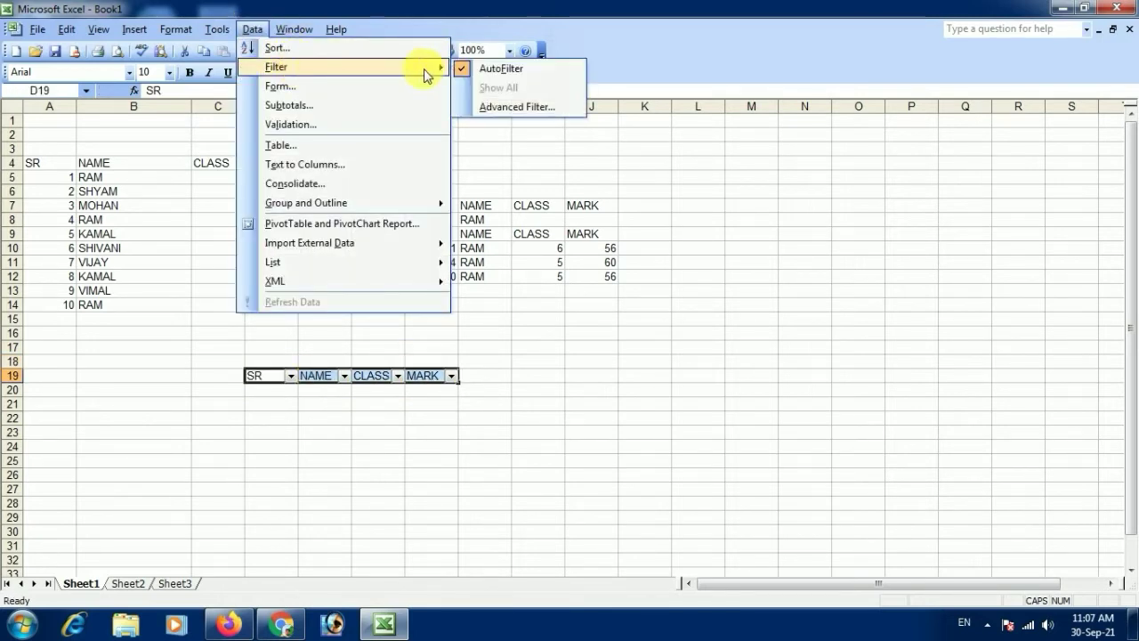
{"action": "left_click", "coordinate": [462, 73]}
{"action": "left_click", "coordinate": [462, 73]}
- Select the main table's header row A4:D4
{"action": "left_click", "coordinate": [306, 263]}
{"action": "mouse_move", "coordinate": [40, 165]}
{"action": "left_mouse_down"}
{"action": "mouse_move", "coordinate": [278, 187]}
{"action": "mouse_move", "coordinate": [281, 169]}
{"action": "left_mouse_up"}
{"action": "left_click", "coordinate": [253, 30]}
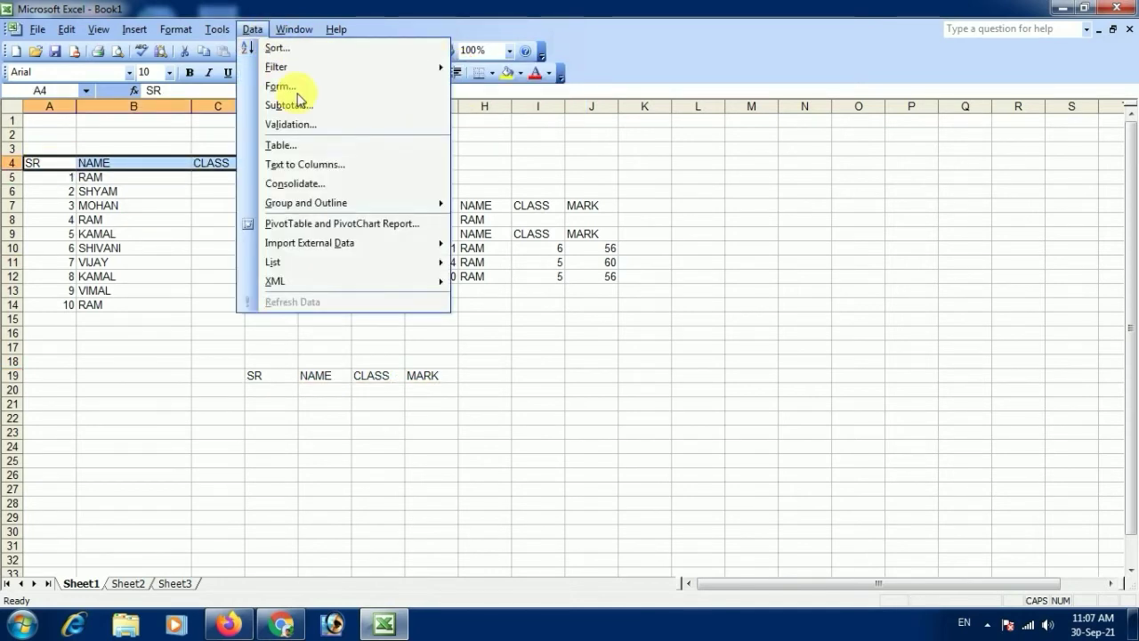
- Turn on AutoFilter for row 4 headers and enter ="SHYAM" in E20
{"action": "left_click", "coordinate": [470, 71]}
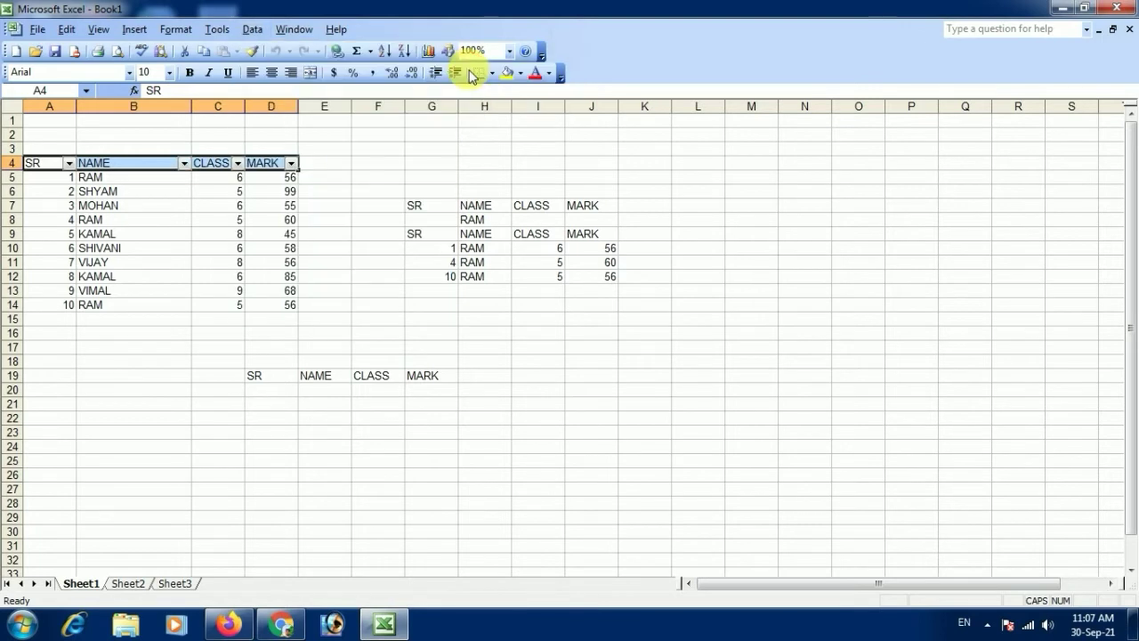
{"action": "left_click", "coordinate": [373, 398]}
{"action": "left_click", "coordinate": [328, 394]}
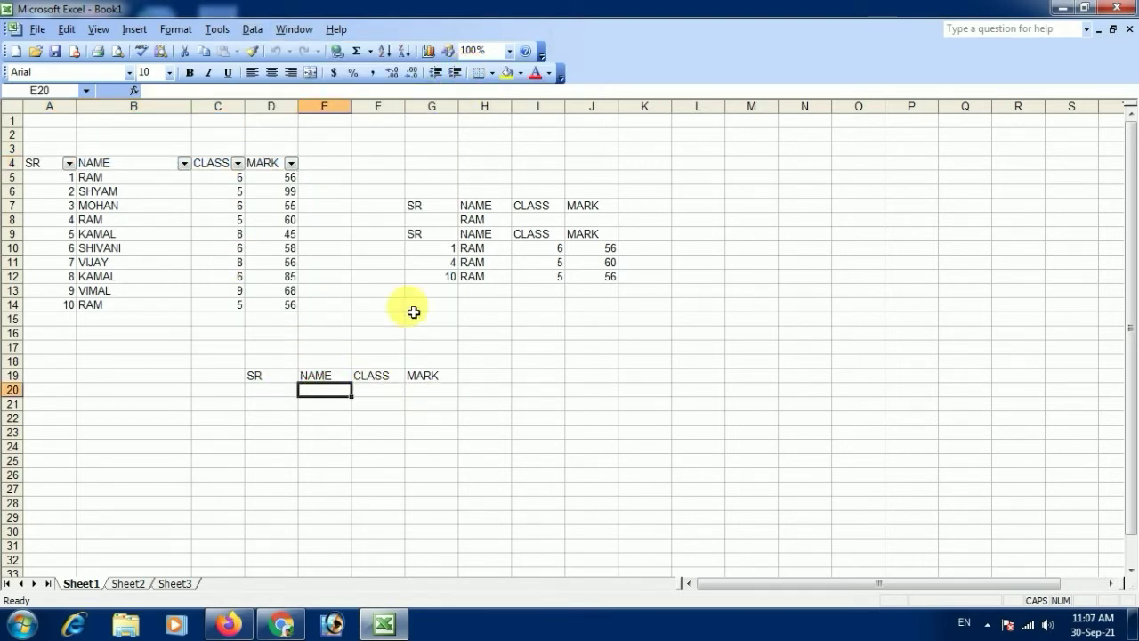
{"action": "type", "text": "=\"SHYAM"}
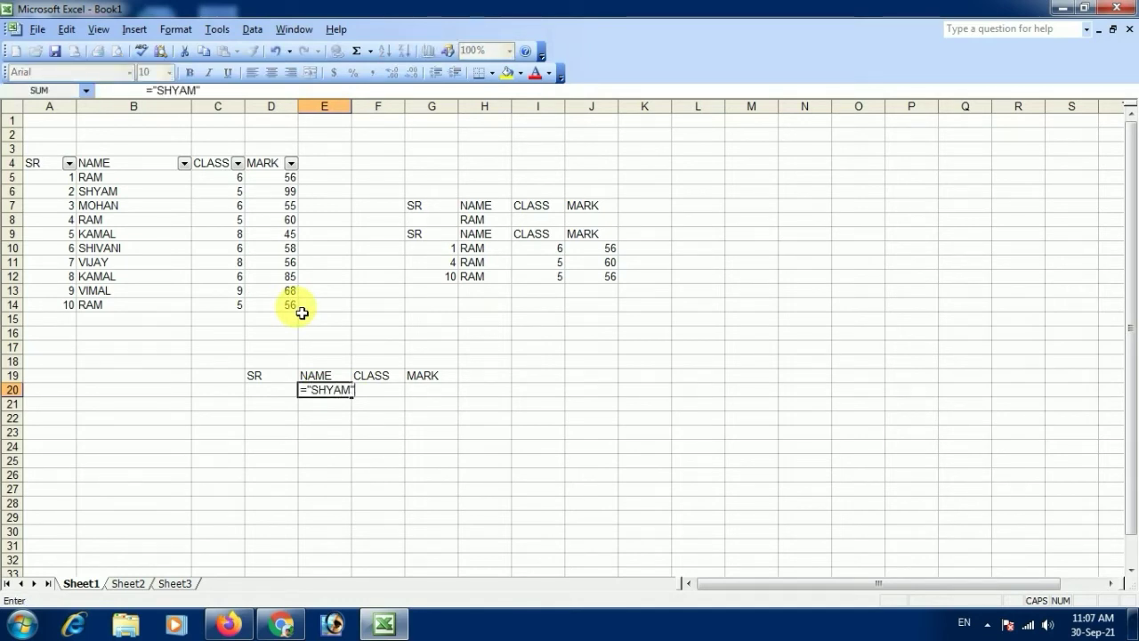
{"action": "key", "text": "Return"}
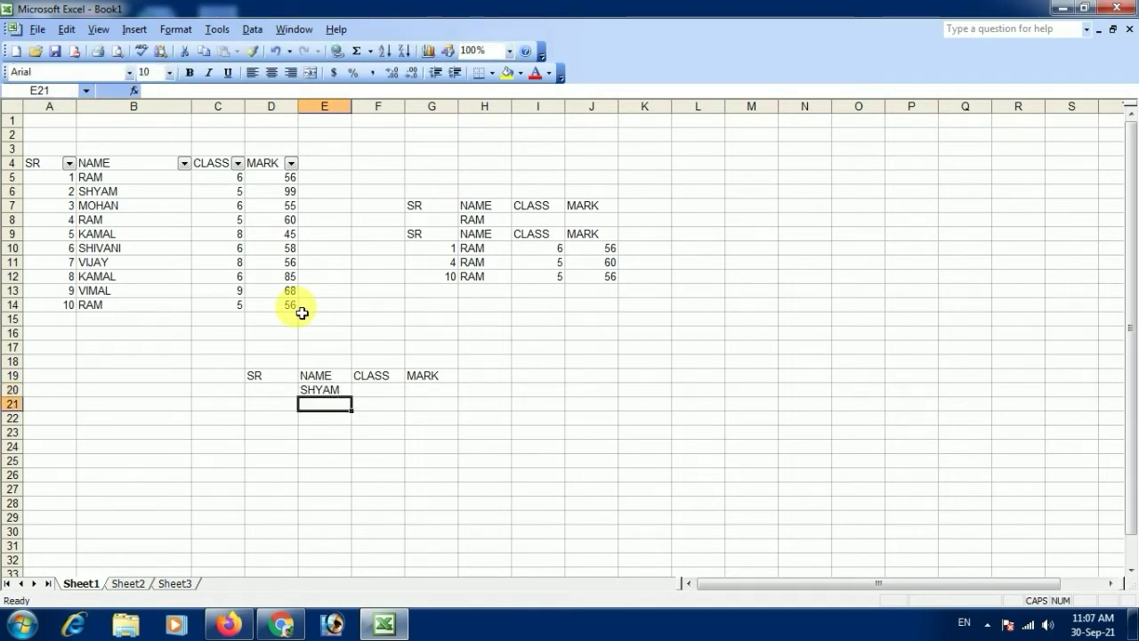
{"action": "scroll", "coordinate": [338, 365], "scroll_direction": "down", "scroll_amount": 2}
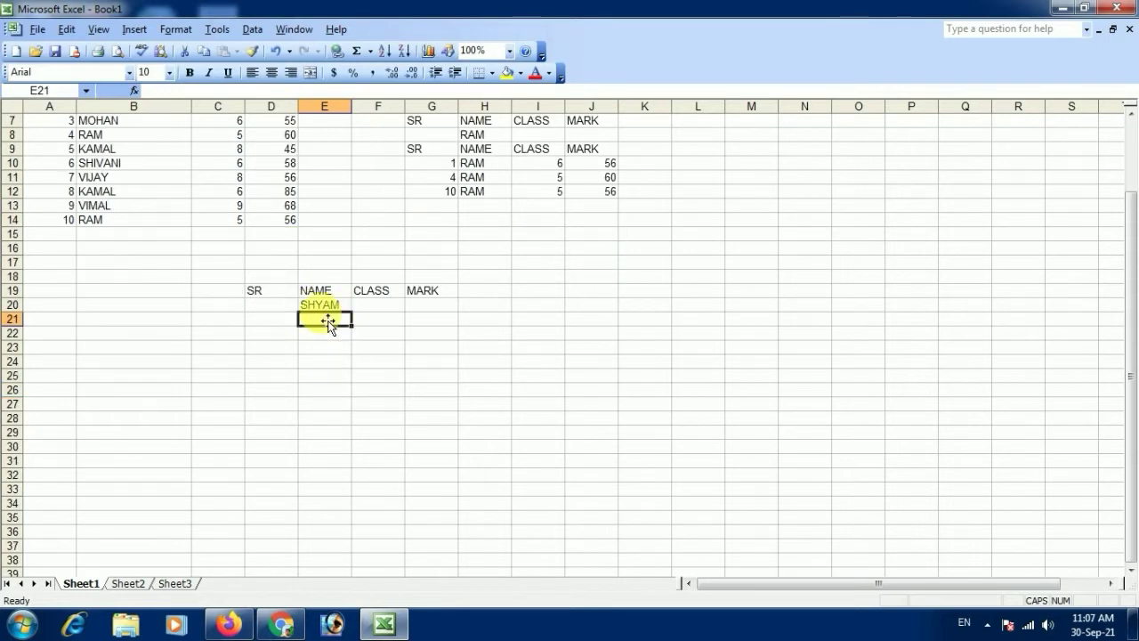
{"action": "scroll", "coordinate": [330, 317], "scroll_direction": "up", "scroll_amount": 2}
{"action": "left_click", "coordinate": [253, 29]}
{"action": "mouse_move", "coordinate": [343, 67]}
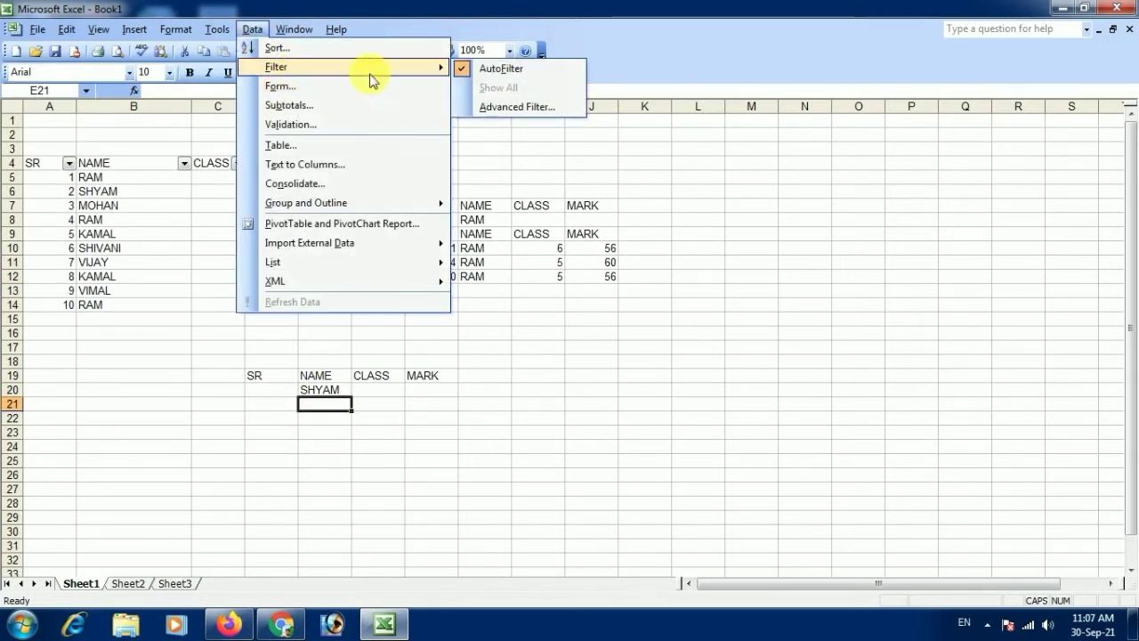
- In Advanced Filter, set the list range to A4:D14
{"action": "left_click", "coordinate": [512, 107]}
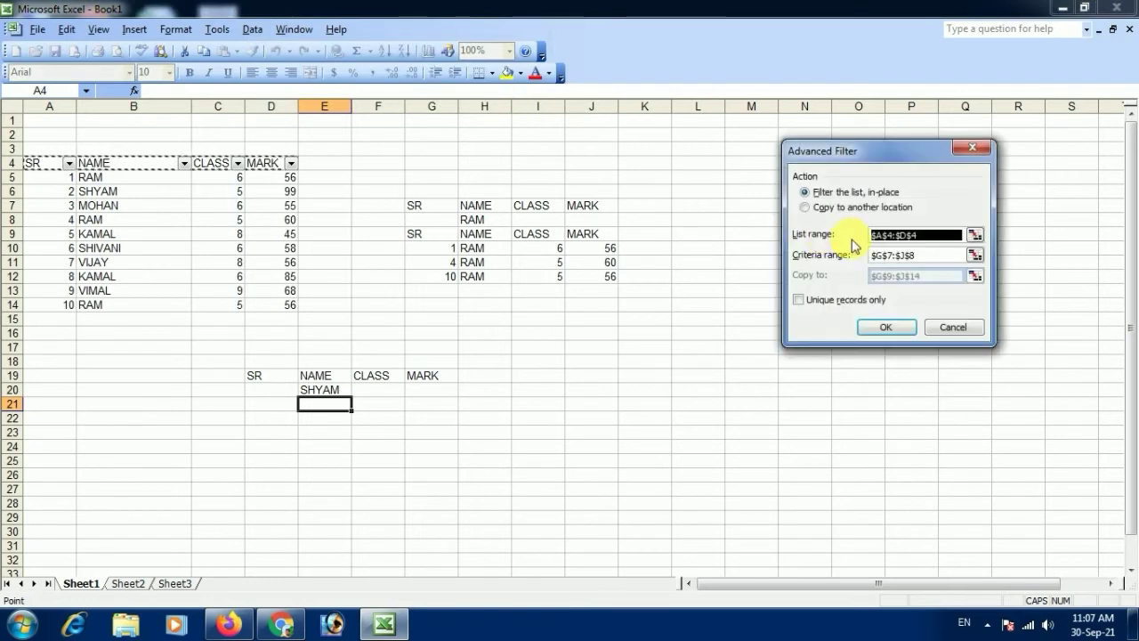
{"action": "left_click", "coordinate": [930, 234]}
{"action": "left_click", "coordinate": [976, 234]}
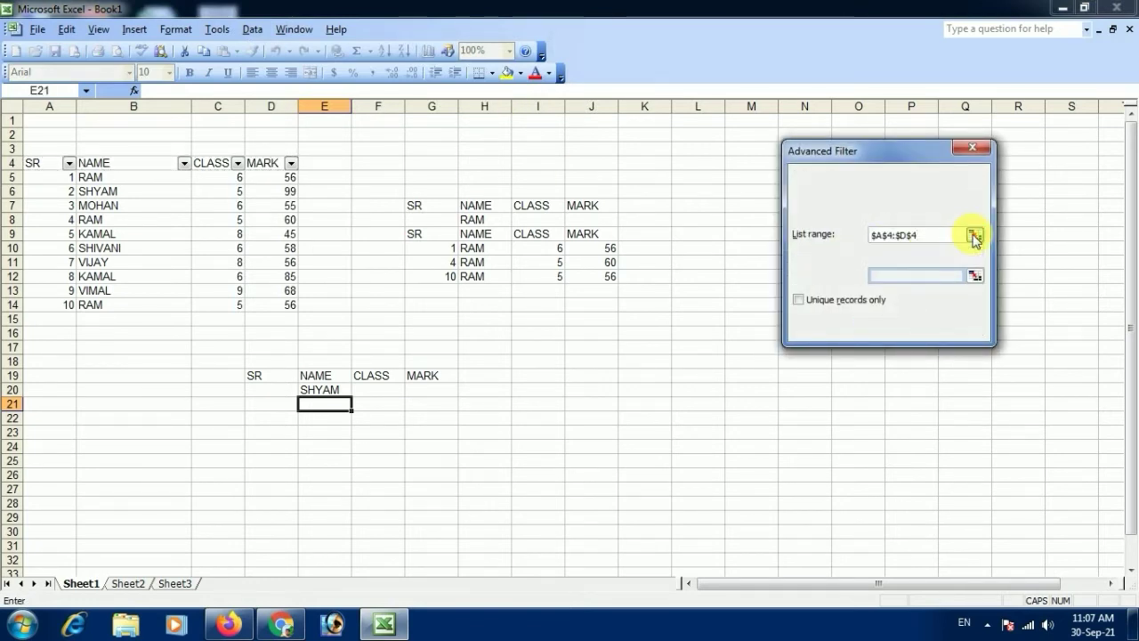
{"action": "left_click_drag", "start_coordinate": [40, 163], "coordinate": [297, 312]}
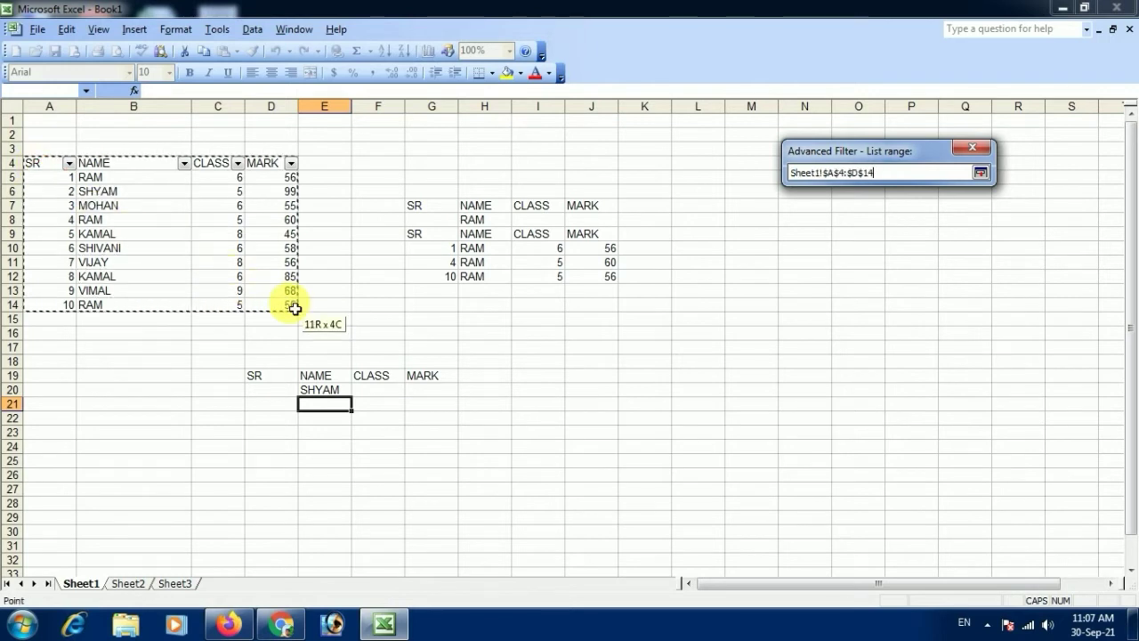
{"action": "left_click", "coordinate": [980, 172]}
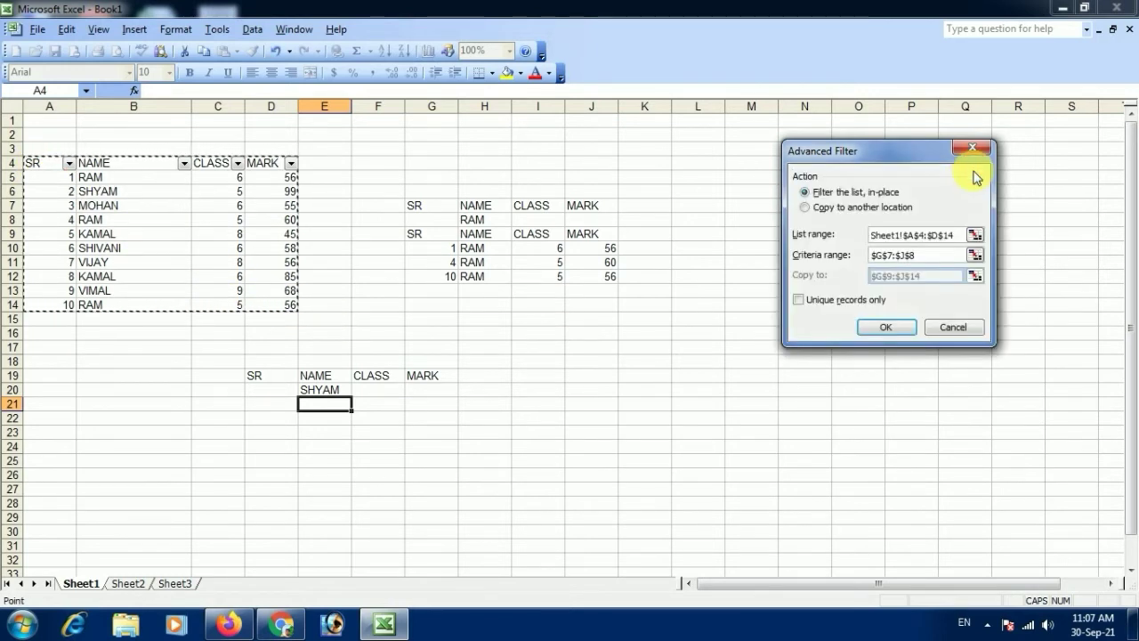
- Set criteria D19:G20 and copy results to another location, D21:G27
{"action": "left_click", "coordinate": [885, 256]}
{"action": "left_click", "coordinate": [976, 255]}
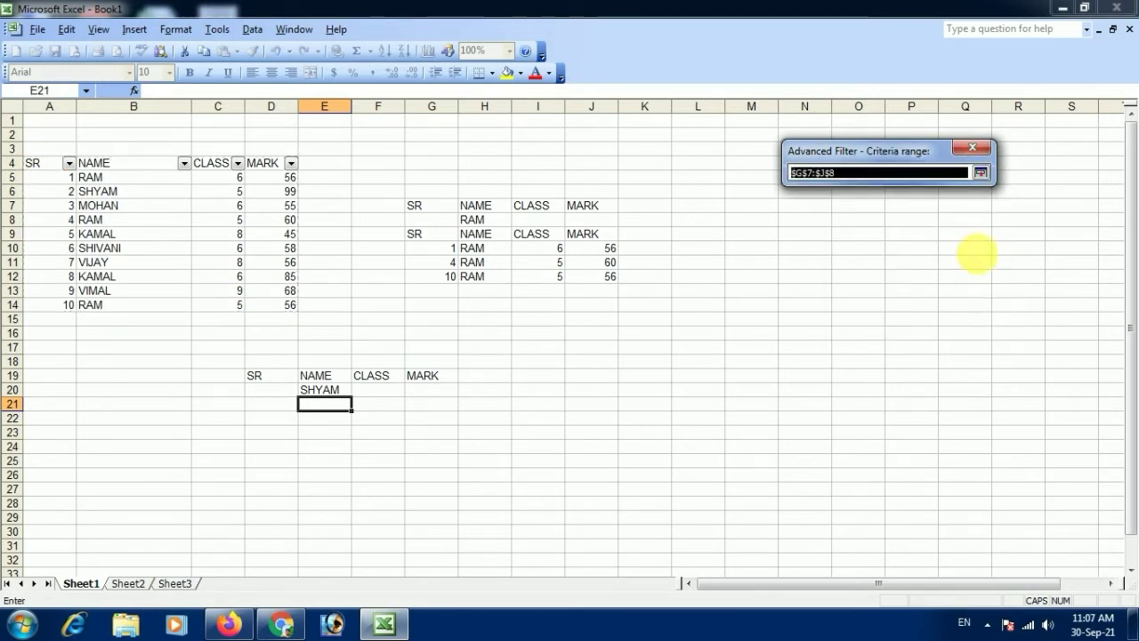
{"action": "left_click_drag", "start_coordinate": [259, 376], "coordinate": [428, 397]}
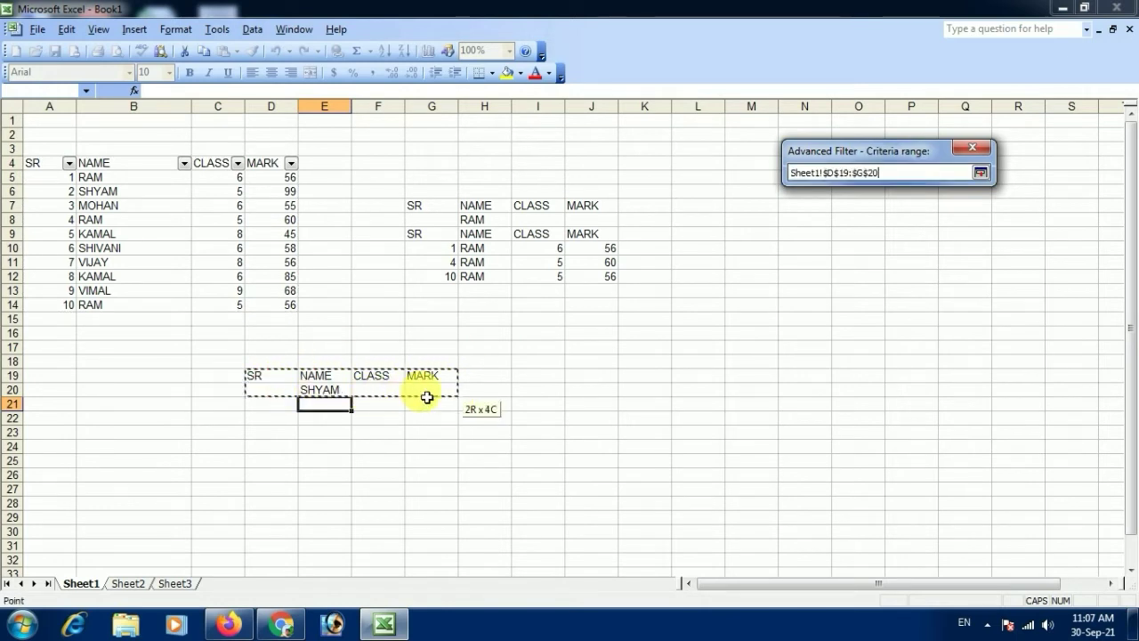
{"action": "left_click", "coordinate": [980, 173]}
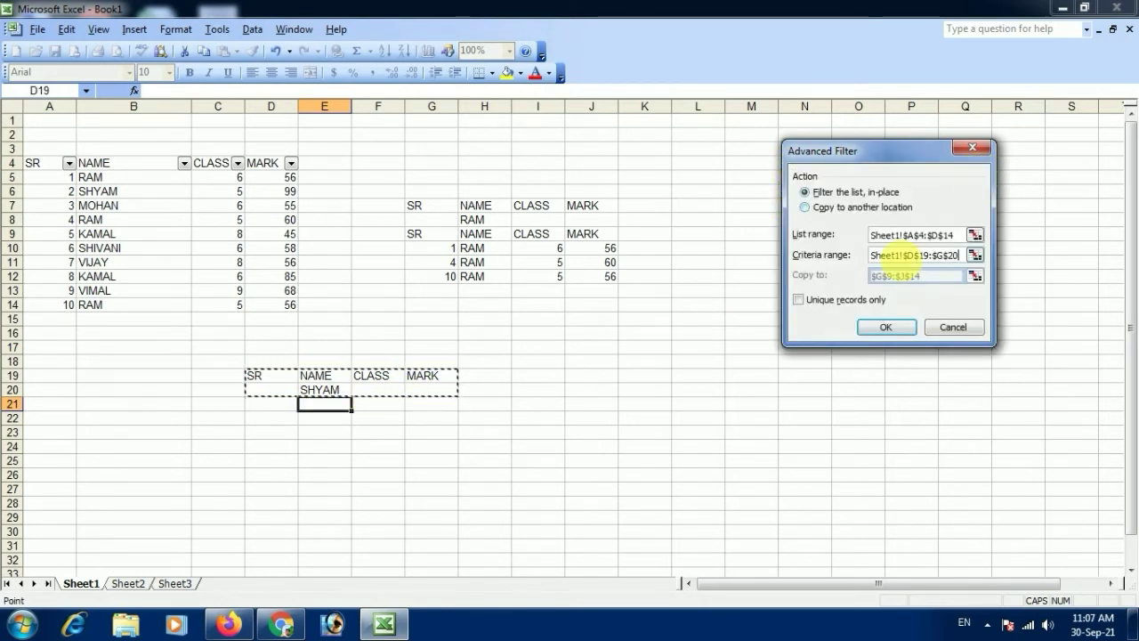
{"action": "left_click", "coordinate": [827, 207]}
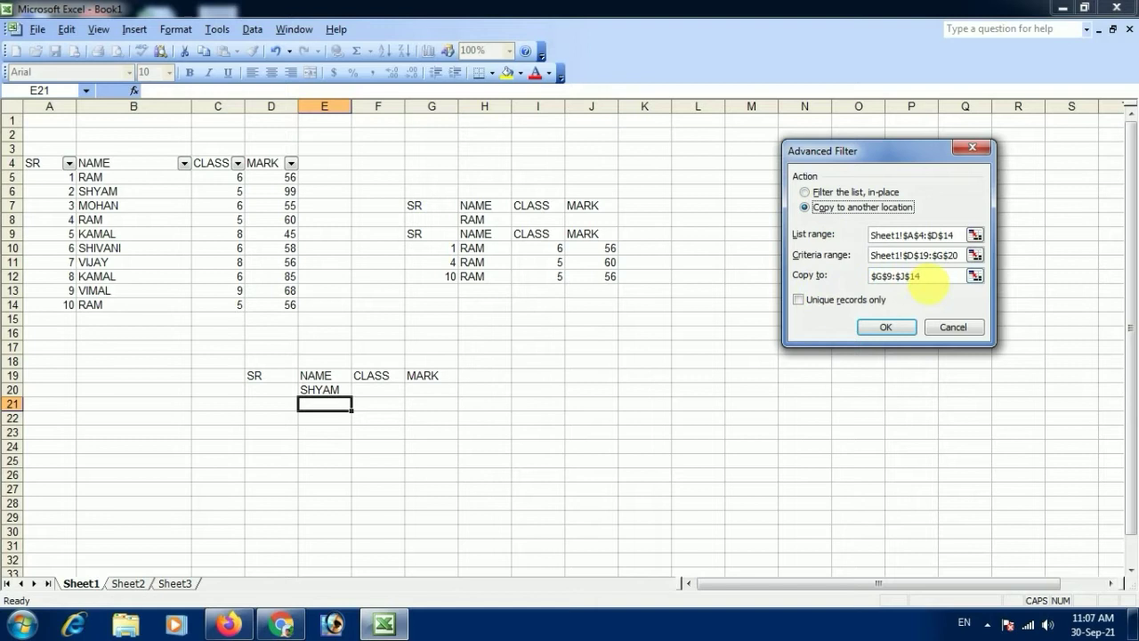
{"action": "left_click", "coordinate": [976, 278]}
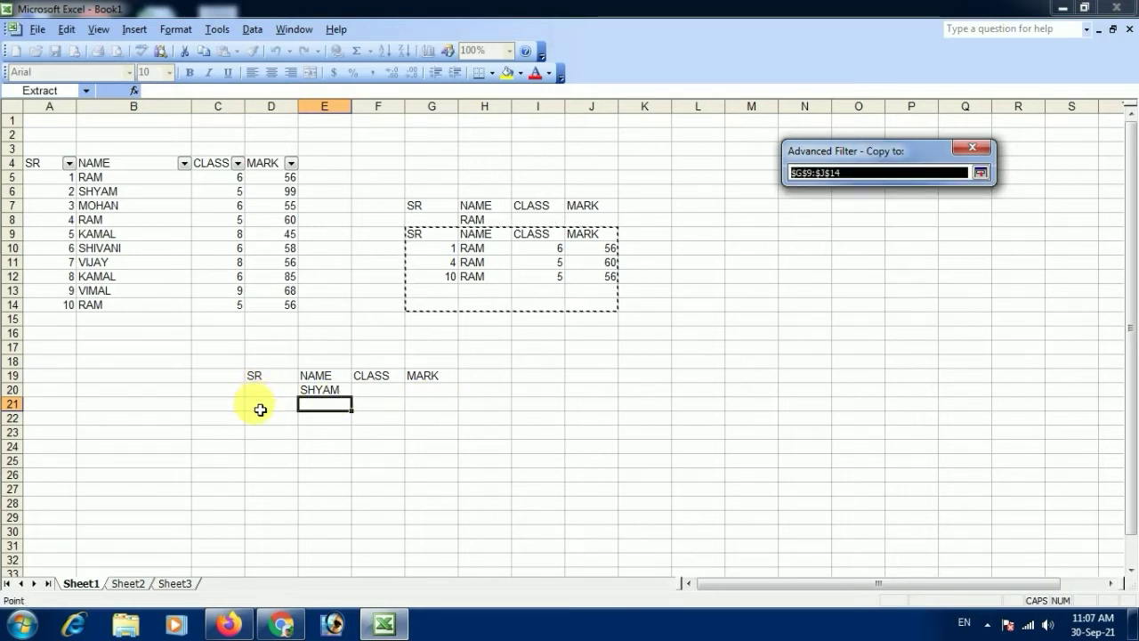
{"action": "left_click_drag", "start_coordinate": [260, 409], "coordinate": [436, 494]}
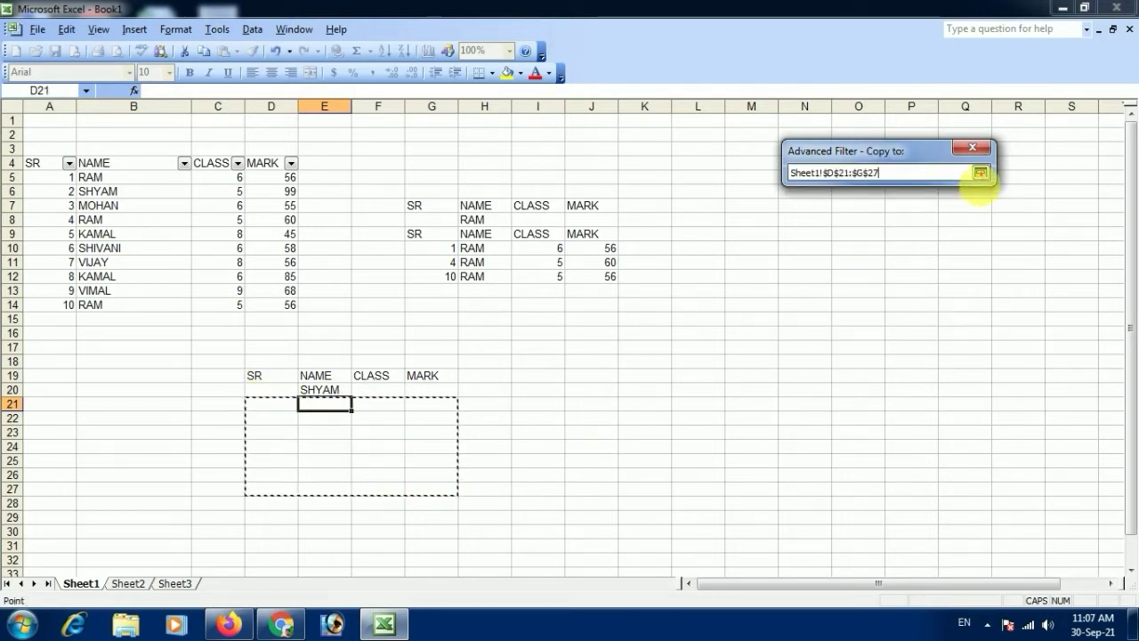
{"action": "left_click", "coordinate": [980, 173]}
- Run the Advanced Filter and compare the extracted SHYAM record with the source table
{"action": "left_click", "coordinate": [890, 329]}
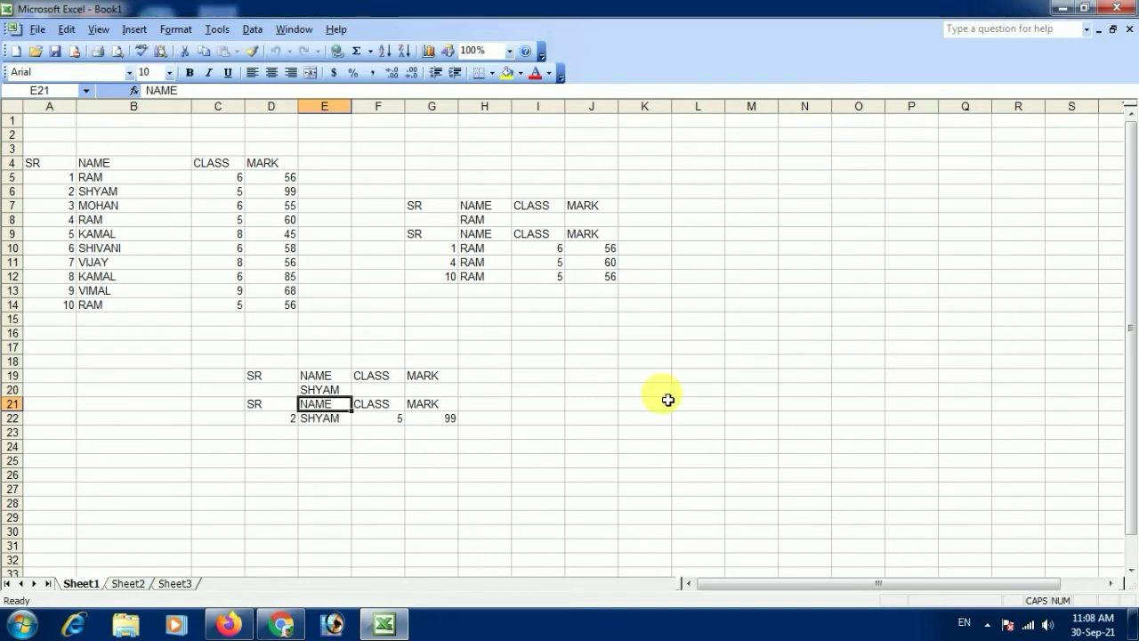
{"action": "scroll", "coordinate": [665, 397], "scroll_direction": "down", "scroll_amount": 2}
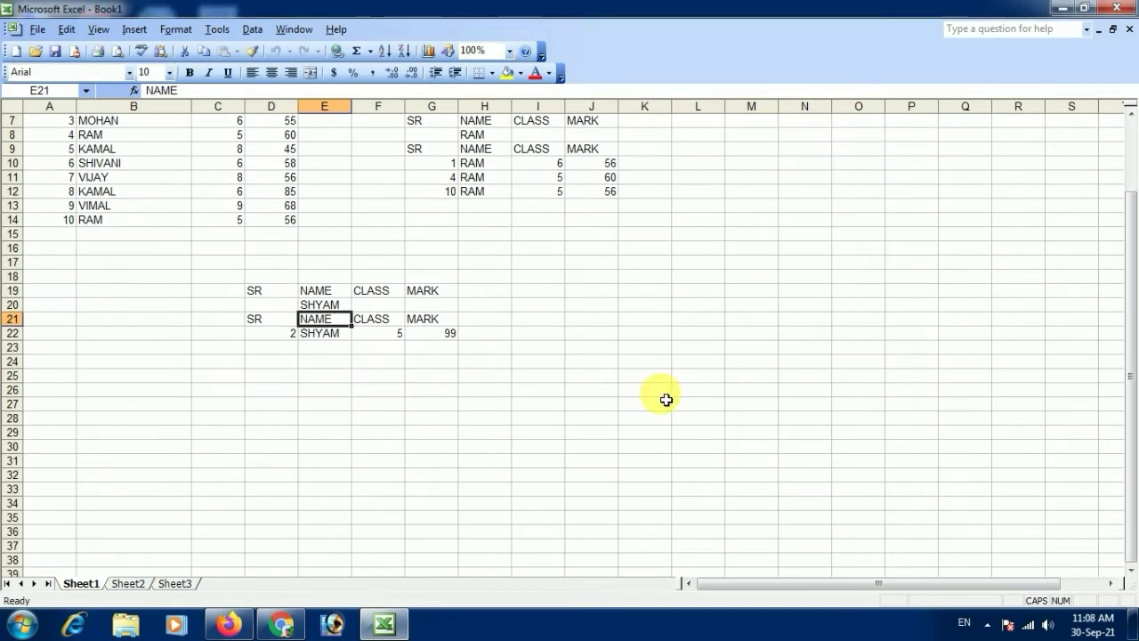
{"action": "left_click", "coordinate": [346, 339]}
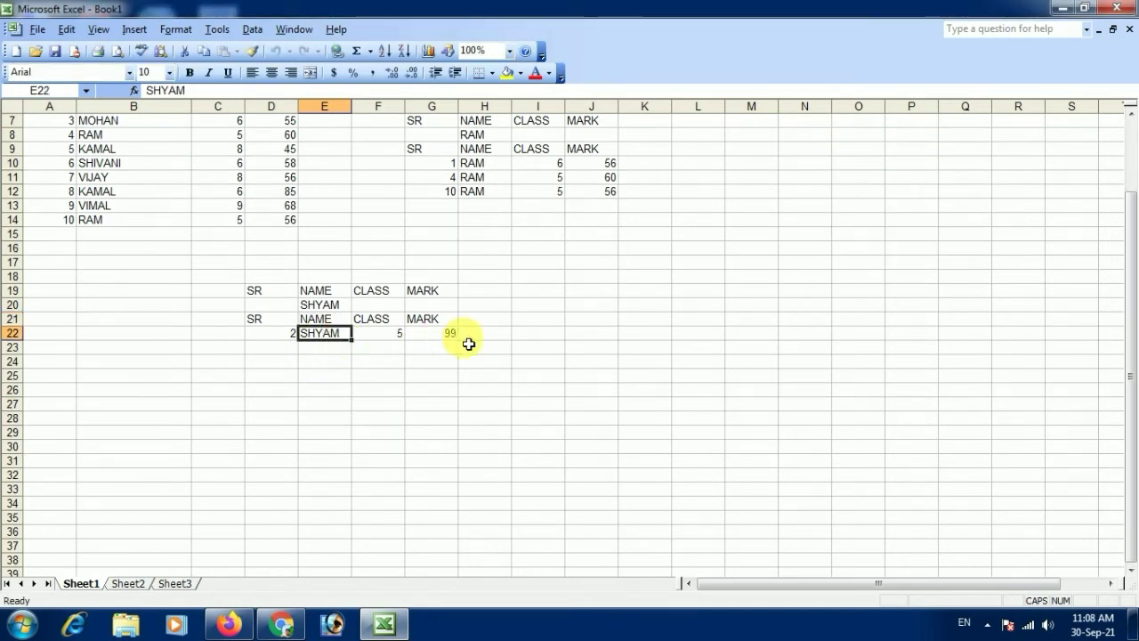
{"action": "scroll", "coordinate": [120, 365], "scroll_direction": "up", "scroll_amount": 1}
{"action": "scroll", "coordinate": [134, 187], "scroll_direction": "up", "scroll_amount": 1}
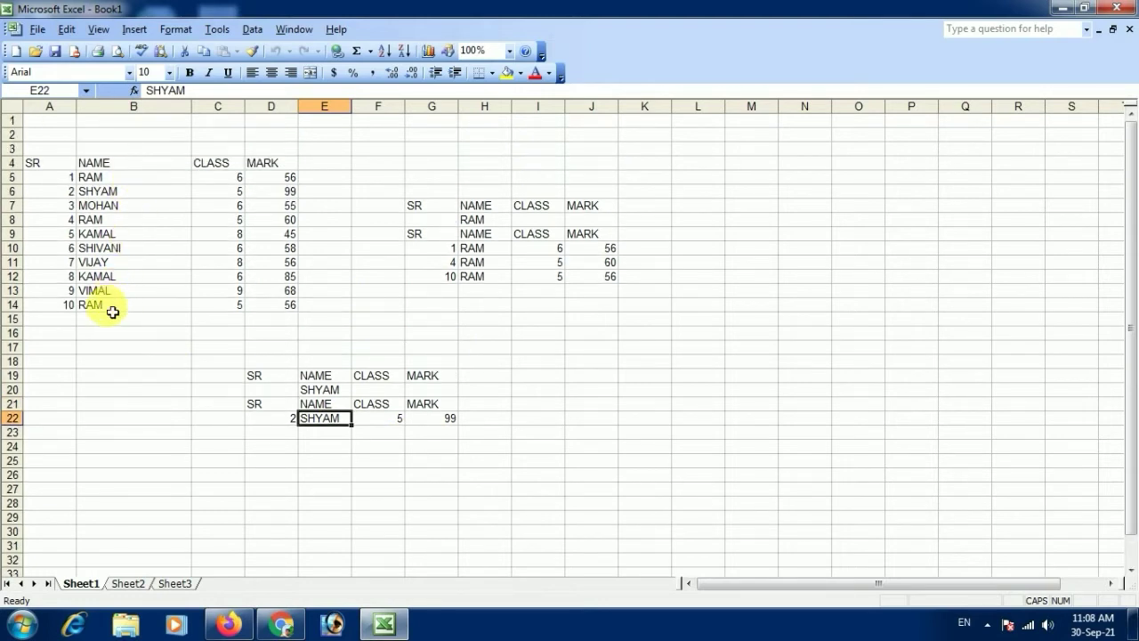
{"action": "left_click", "coordinate": [103, 195]}
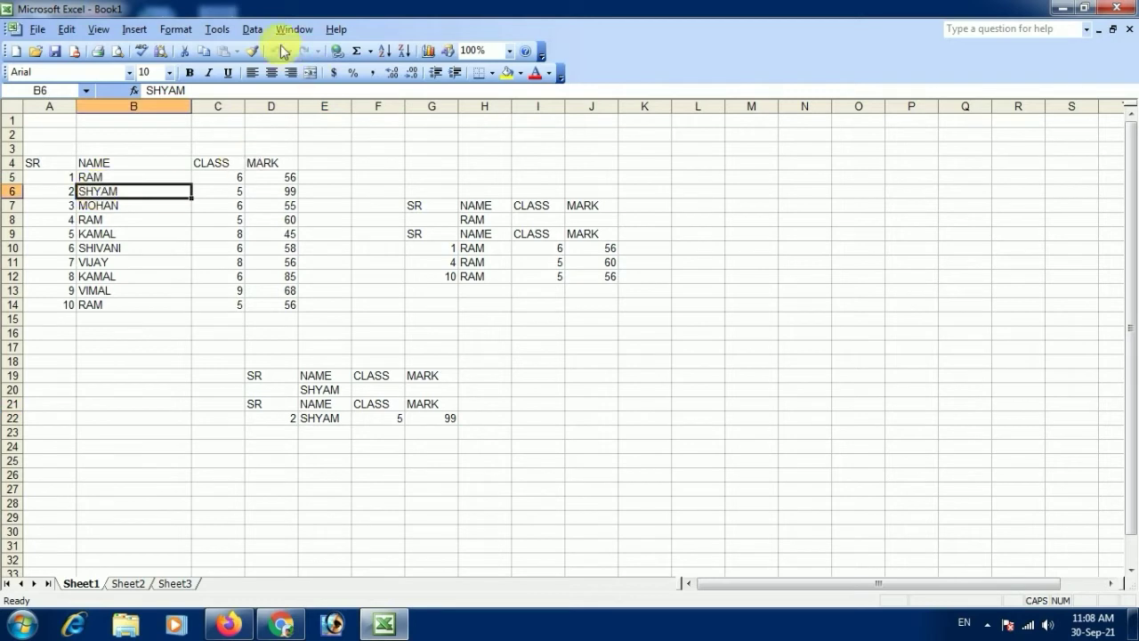
- Clear the old filter output in D21:G24
{"action": "left_click", "coordinate": [252, 28]}
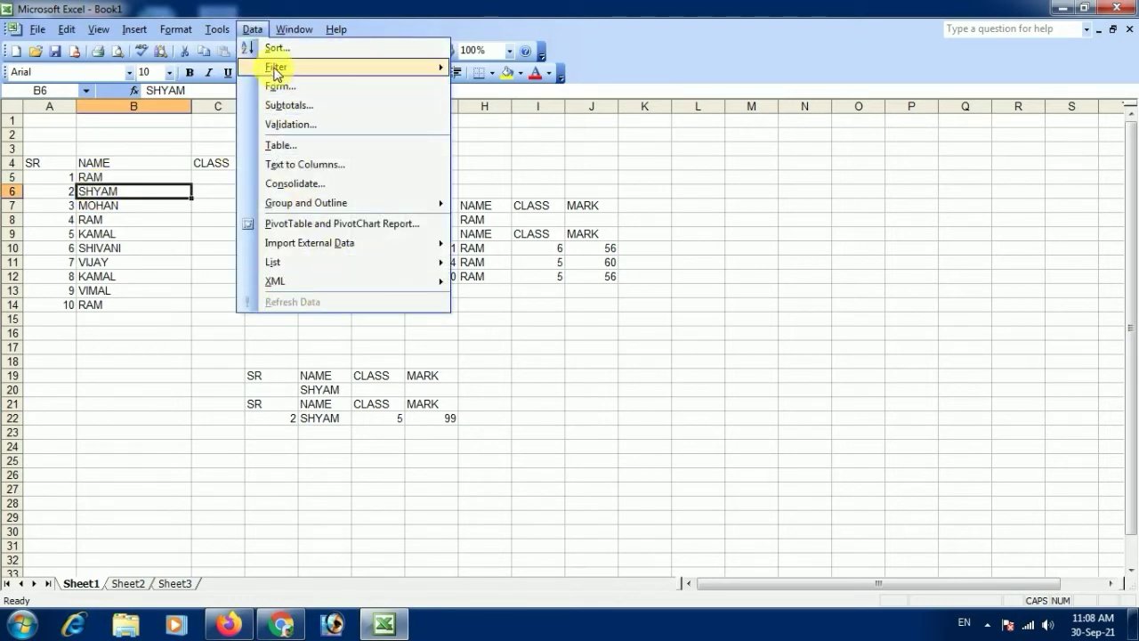
{"action": "mouse_move", "coordinate": [276, 67]}
{"action": "left_click", "coordinate": [603, 347]}
{"action": "scroll", "coordinate": [499, 383], "scroll_direction": "down", "scroll_amount": 4}
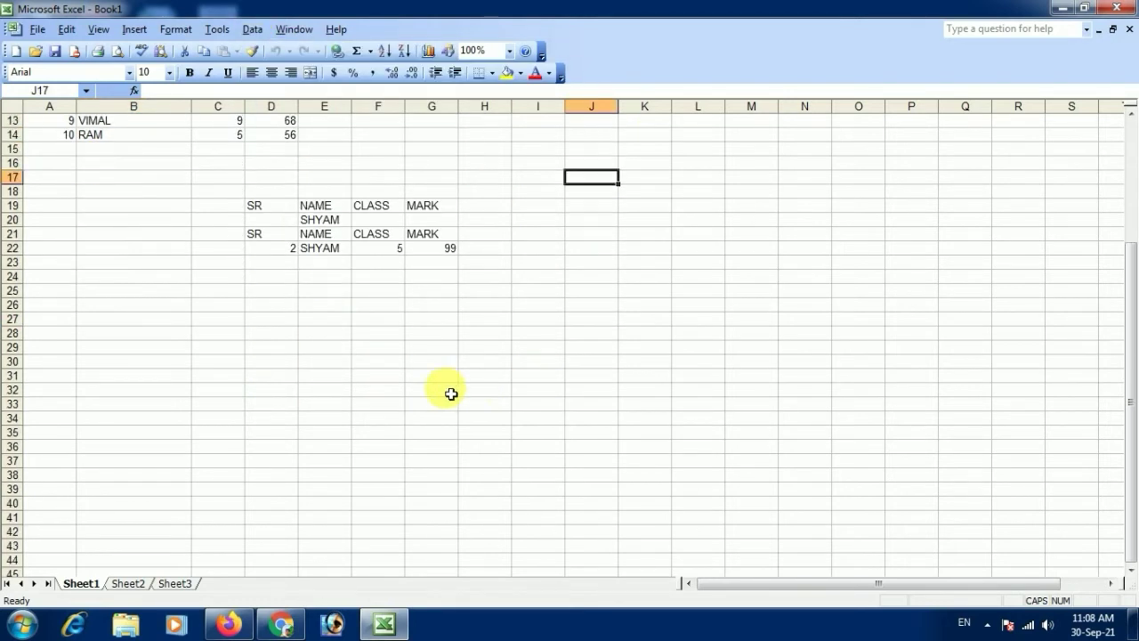
{"action": "left_click", "coordinate": [133, 320]}
{"action": "scroll", "coordinate": [276, 351], "scroll_direction": "up", "scroll_amount": 2}
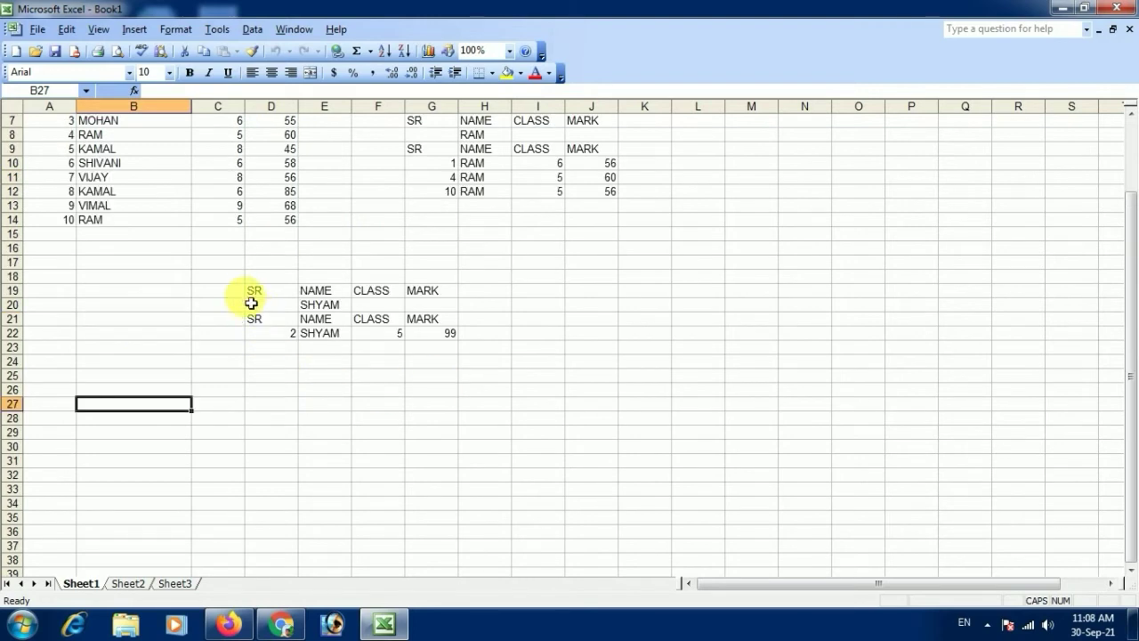
{"action": "left_click_drag", "start_coordinate": [252, 291], "coordinate": [436, 292]}
{"action": "left_click", "coordinate": [303, 372]}
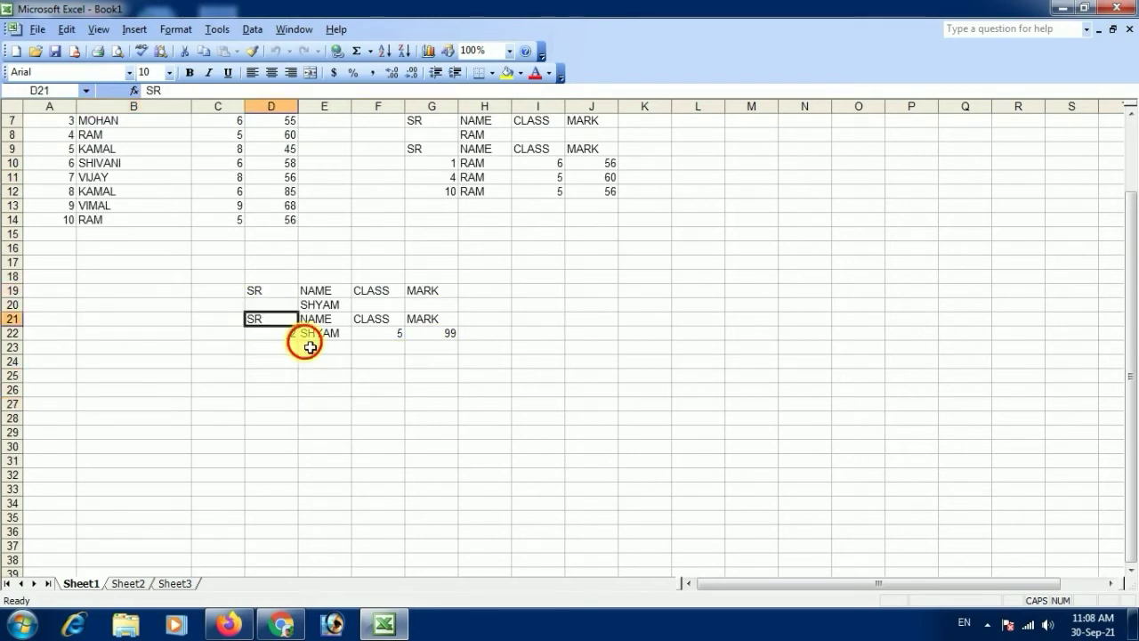
{"action": "left_click_drag", "start_coordinate": [258, 319], "coordinate": [464, 369]}
{"action": "key", "text": "Delete"}
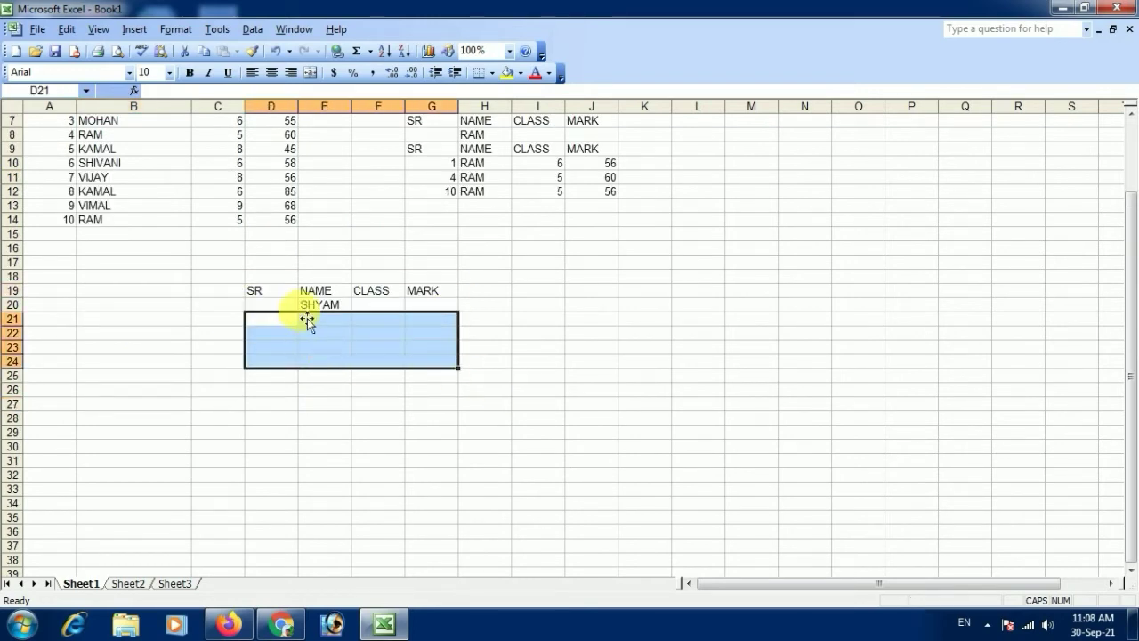
- Delete the SHYAM criterion from E20
{"action": "left_click", "coordinate": [325, 308]}
{"action": "key", "text": "Delete"}
{"action": "left_click", "coordinate": [433, 320]}
{"action": "scroll", "coordinate": [364, 343], "scroll_direction": "up", "scroll_amount": 2}
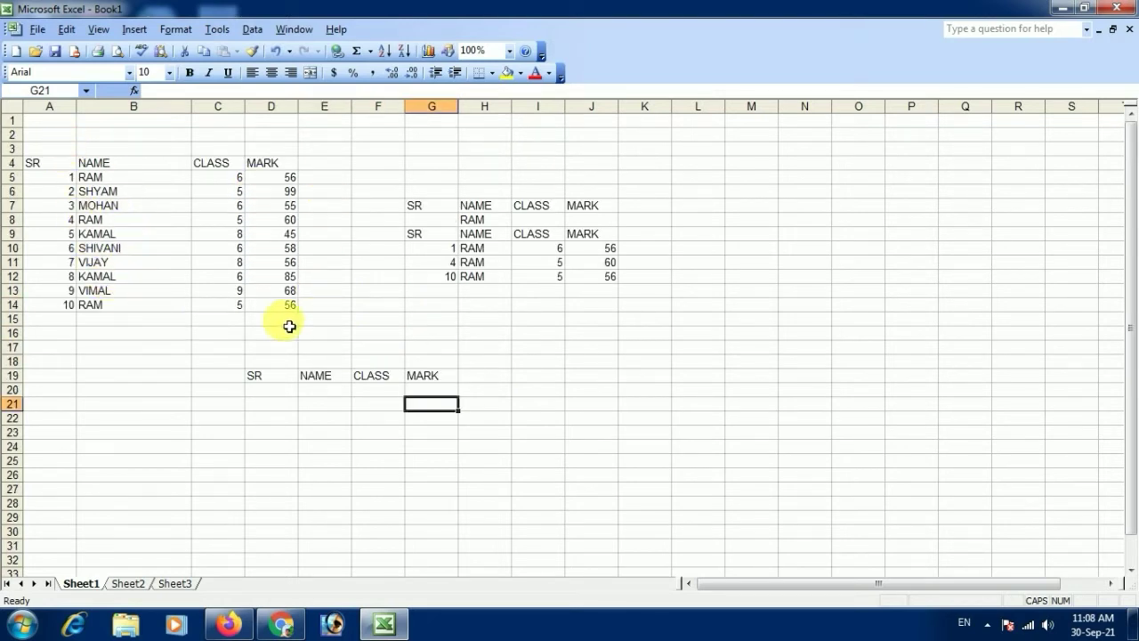
{"action": "left_click_drag", "start_coordinate": [409, 398], "coordinate": [419, 389]}
- Enter the criterion =">55" in G20 under the MARK heading
{"action": "left_click", "coordinate": [432, 392]}
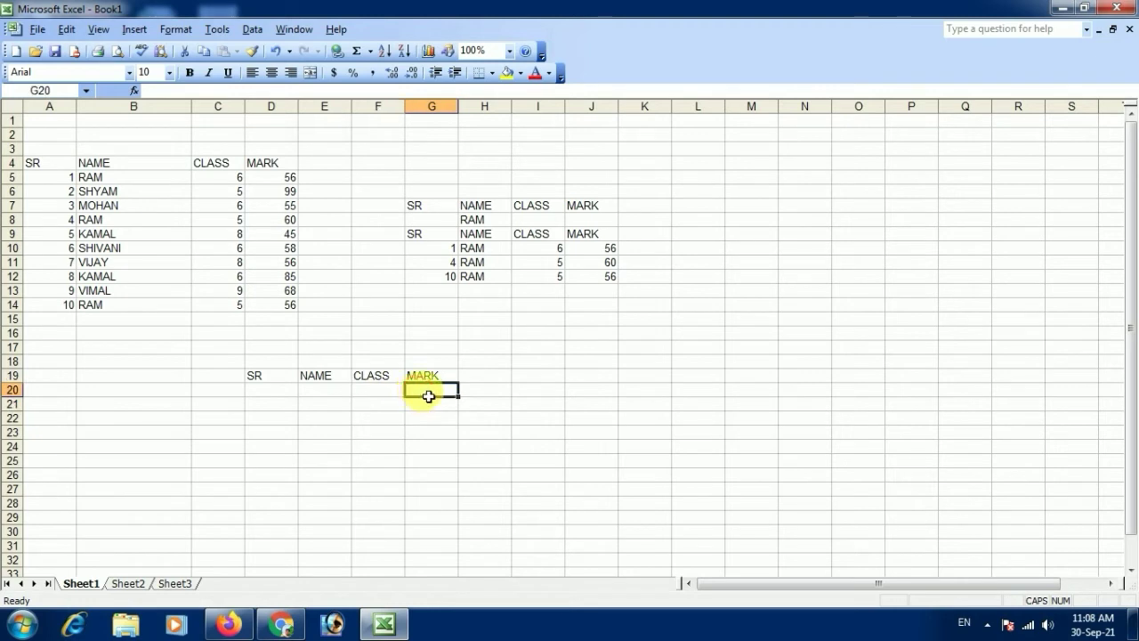
{"action": "type", "text": "=\">55"}
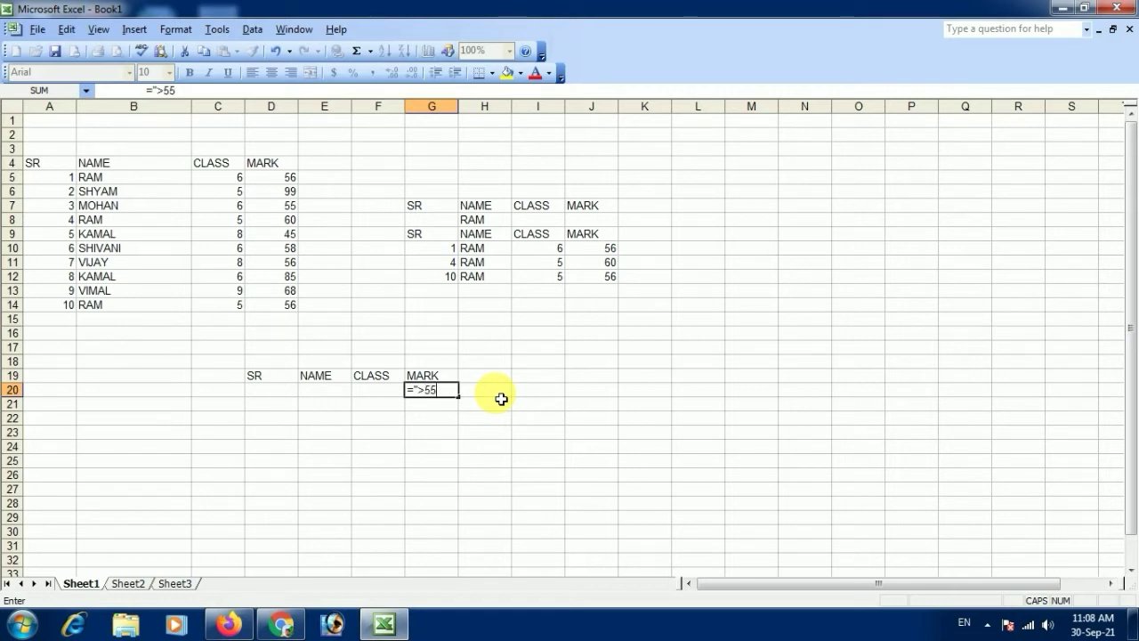
{"action": "key", "text": "Return"}
{"action": "left_click", "coordinate": [420, 391]}
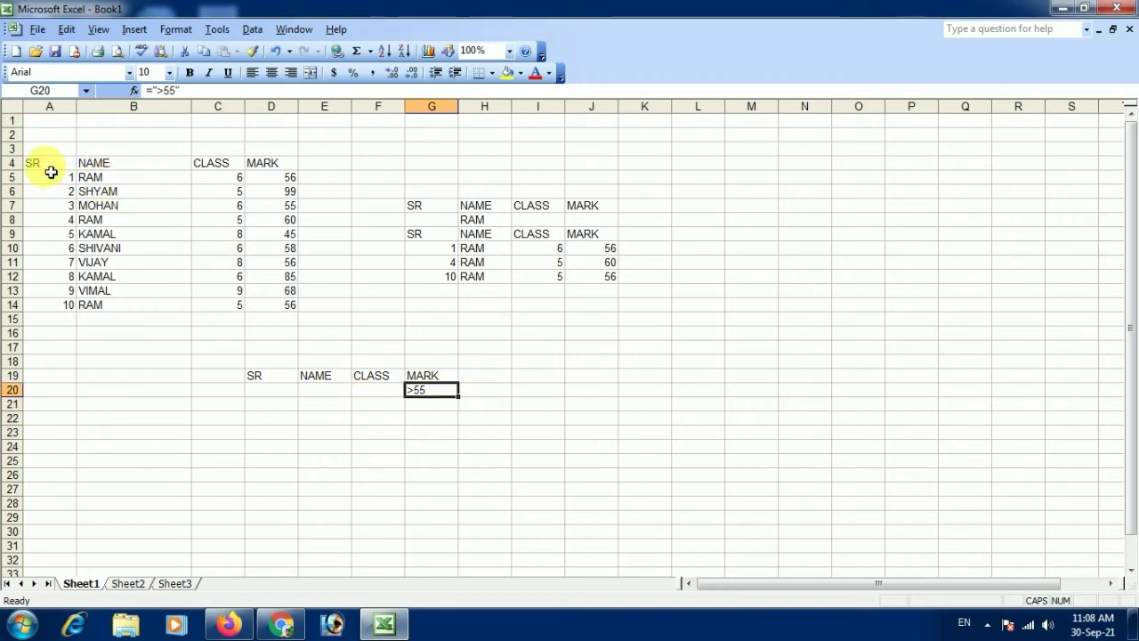
- Select the main table's header row A4:D4
{"action": "left_click_drag", "start_coordinate": [45, 165], "coordinate": [271, 166]}
{"action": "left_click", "coordinate": [272, 165]}
{"action": "left_click", "coordinate": [272, 179]}
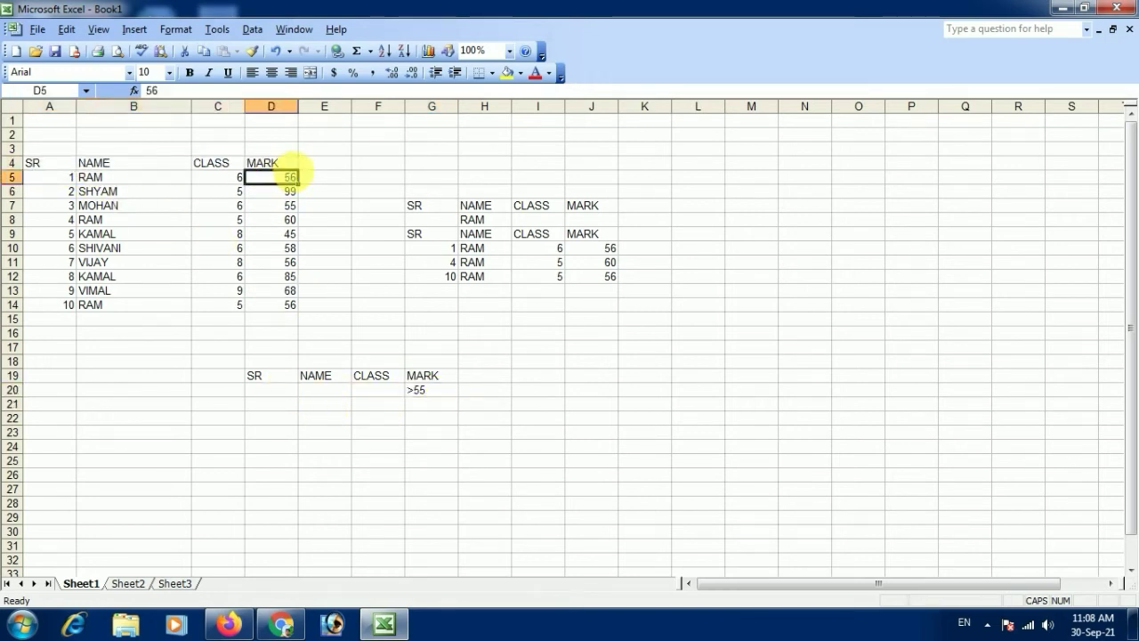
{"action": "left_click_drag", "start_coordinate": [62, 163], "coordinate": [217, 169]}
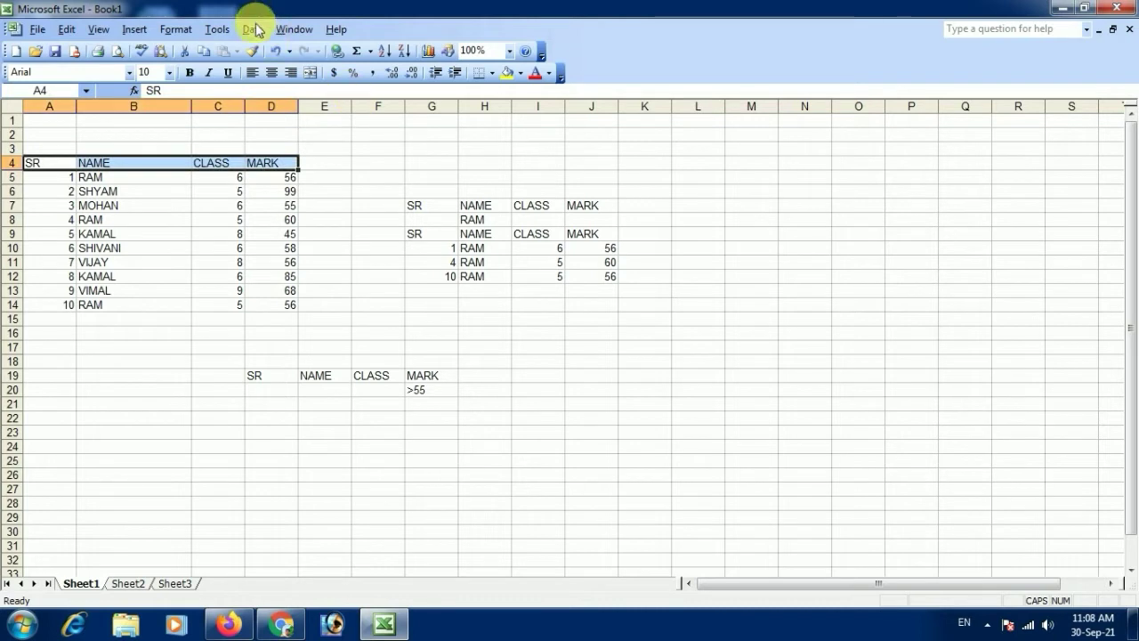
- Turn on AutoFilter, then set the Advanced Filter list range to A4:D14
{"action": "left_click", "coordinate": [252, 30]}
{"action": "mouse_move", "coordinate": [276, 67]}
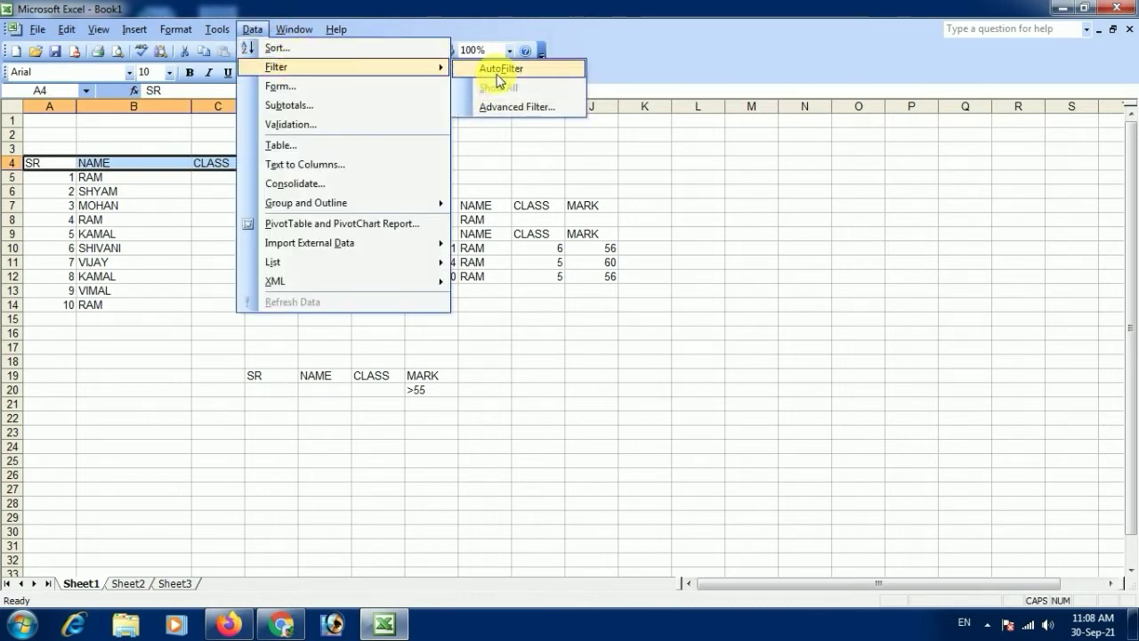
{"action": "left_click", "coordinate": [500, 70]}
{"action": "left_click", "coordinate": [252, 30]}
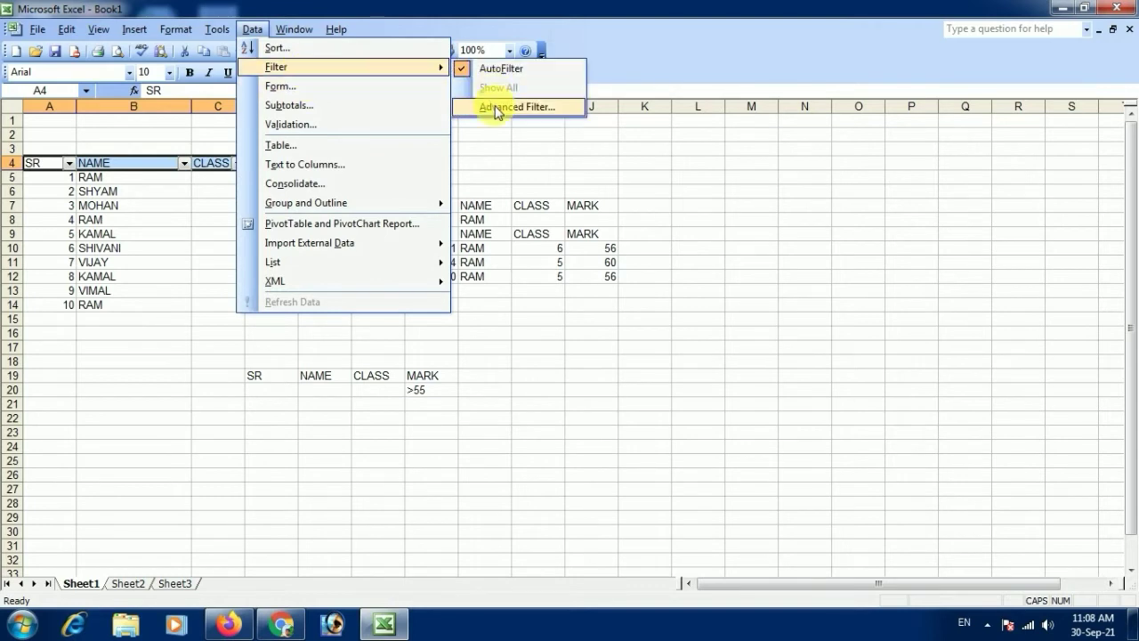
{"action": "left_click", "coordinate": [498, 107]}
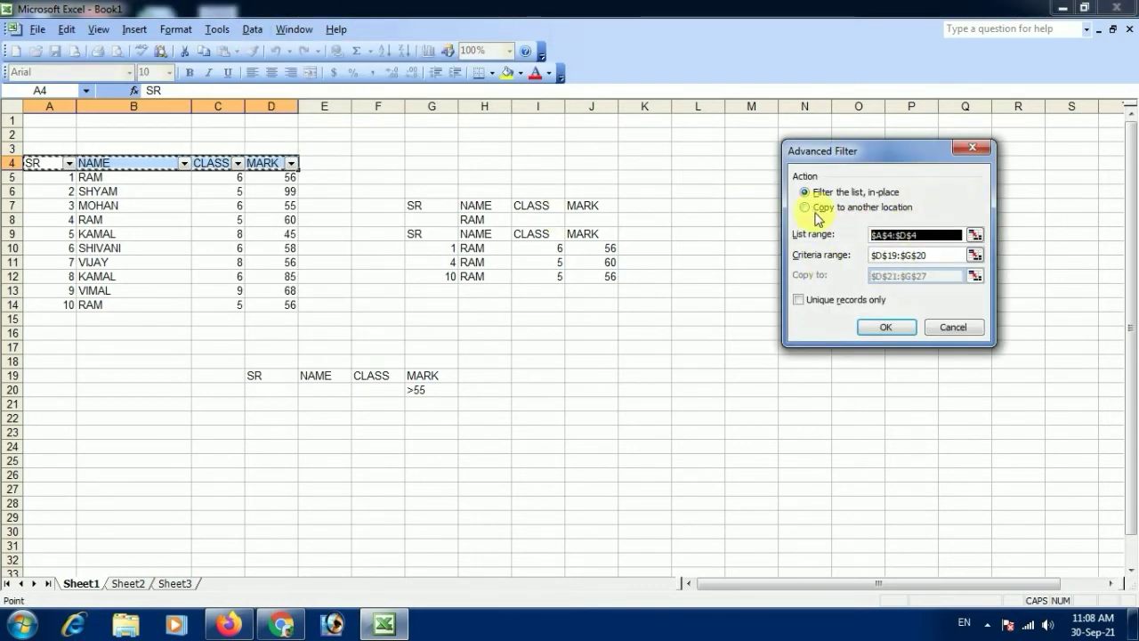
{"action": "left_click", "coordinate": [976, 237]}
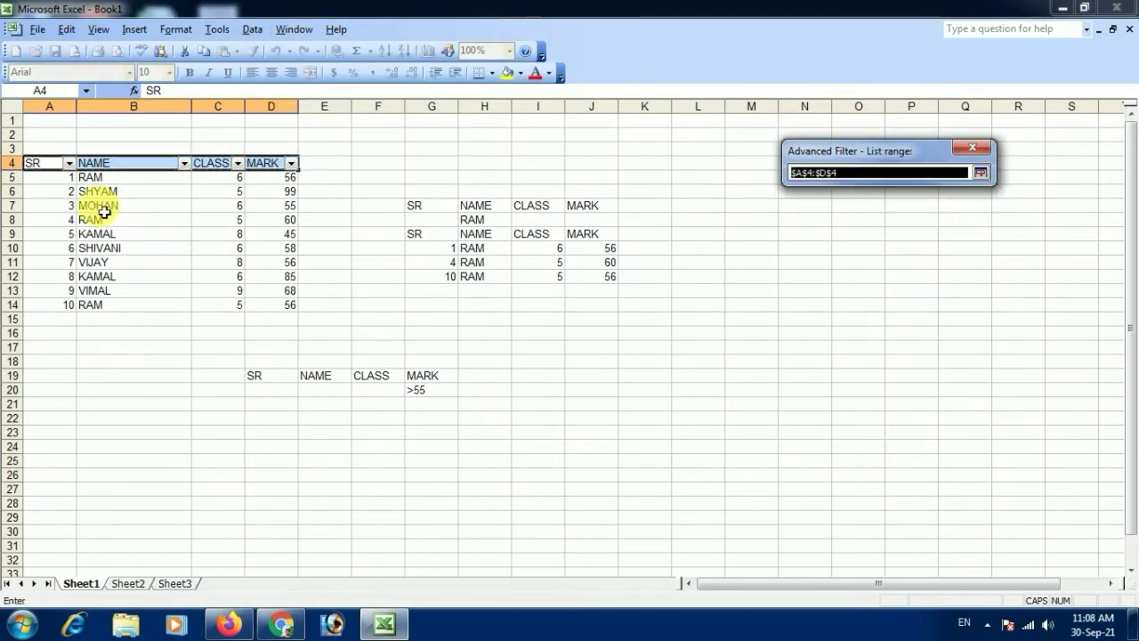
{"action": "left_click_drag", "start_coordinate": [40, 163], "coordinate": [267, 306]}
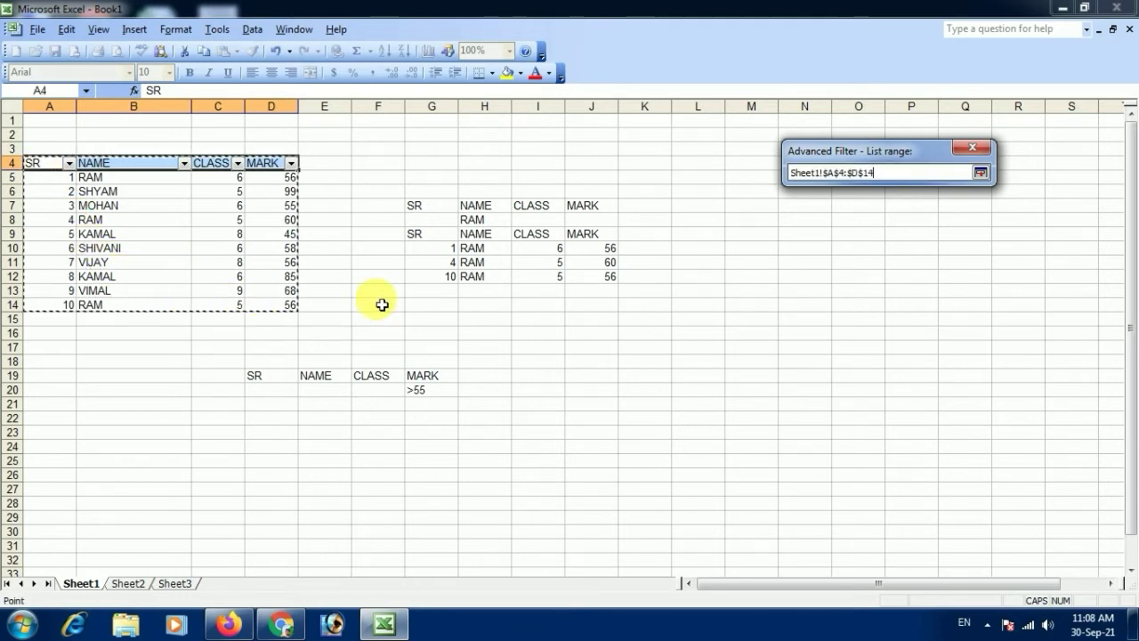
{"action": "left_click", "coordinate": [980, 172]}
{"action": "left_click", "coordinate": [945, 237]}
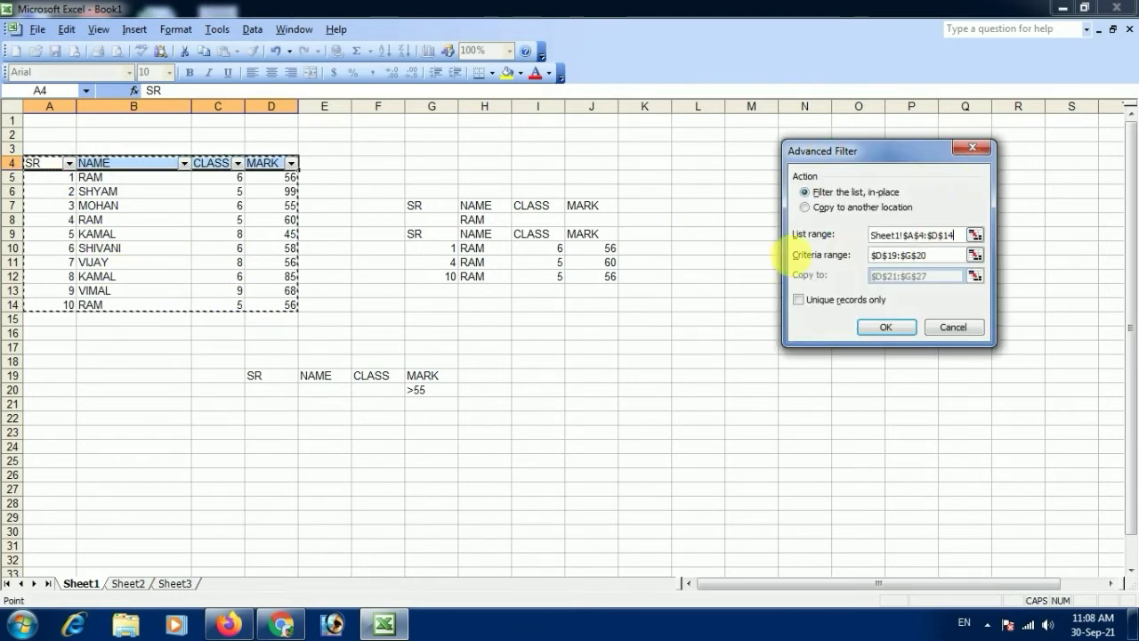
- Filter with criteria D19:G20, copying results to D21:G27 and allowing the extract to extend
{"action": "left_click", "coordinate": [976, 255]}
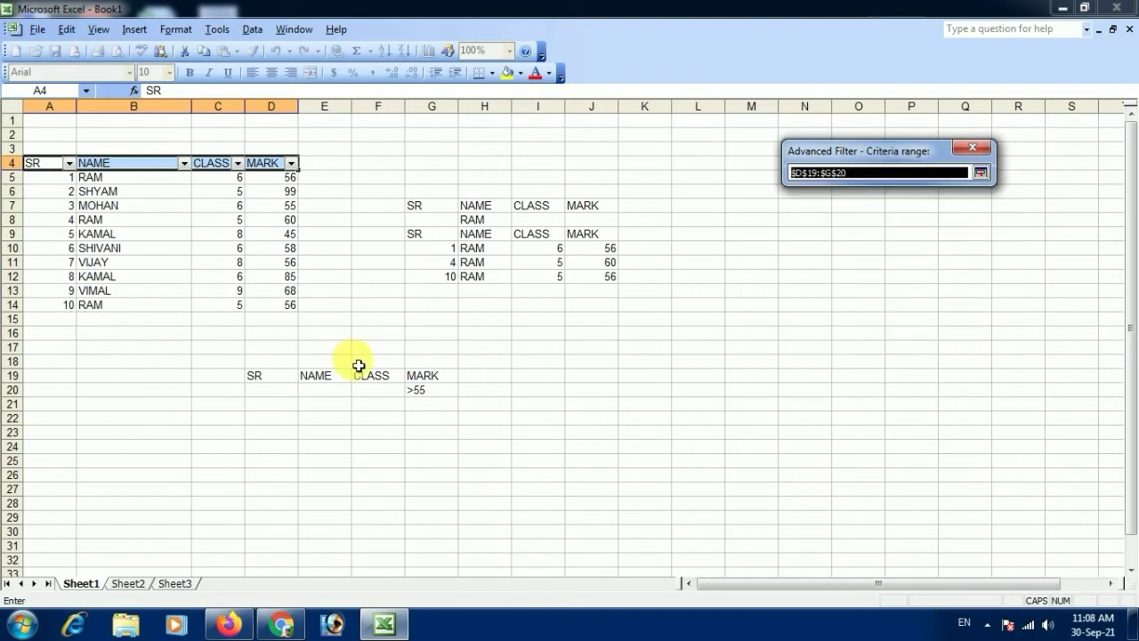
{"action": "left_click_drag", "start_coordinate": [268, 383], "coordinate": [455, 395]}
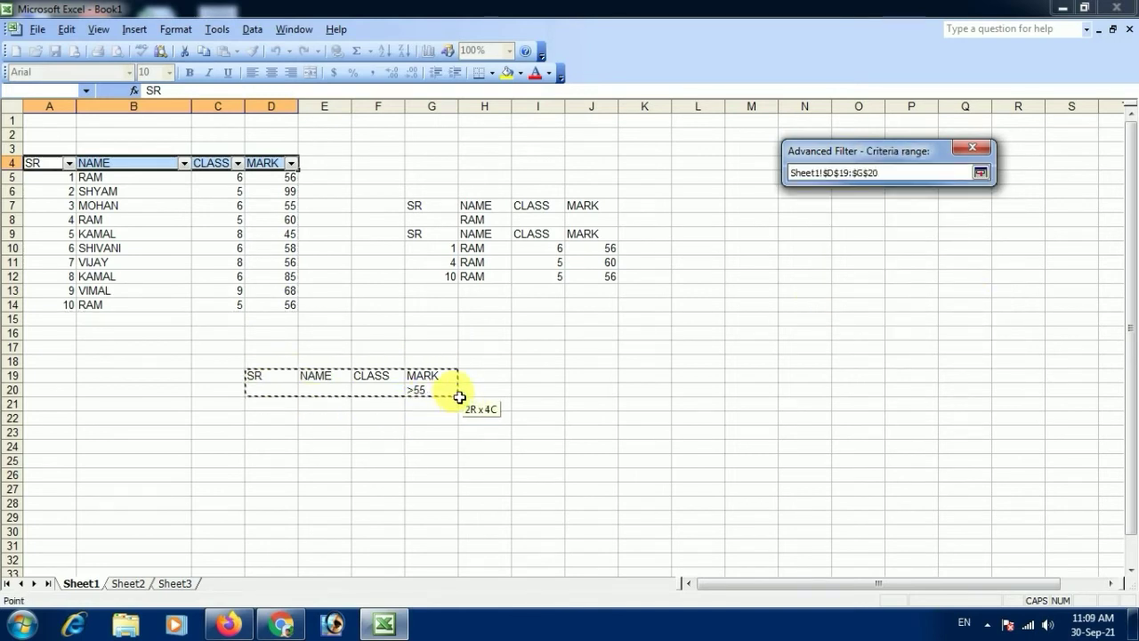
{"action": "left_click", "coordinate": [980, 172]}
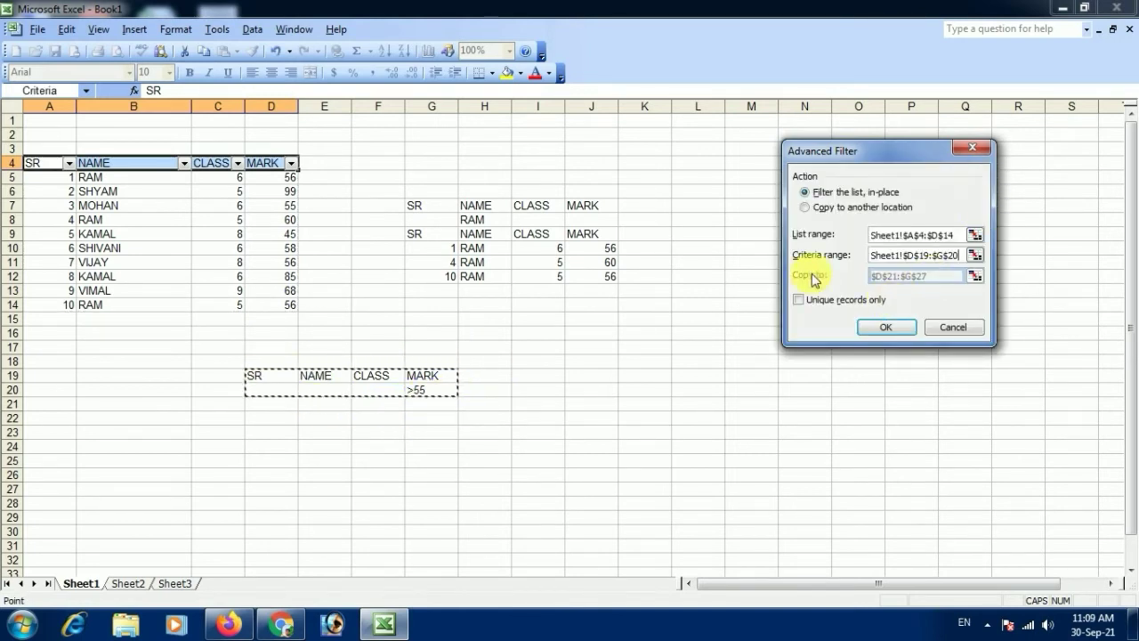
{"action": "left_click", "coordinate": [835, 213]}
{"action": "left_click", "coordinate": [977, 276]}
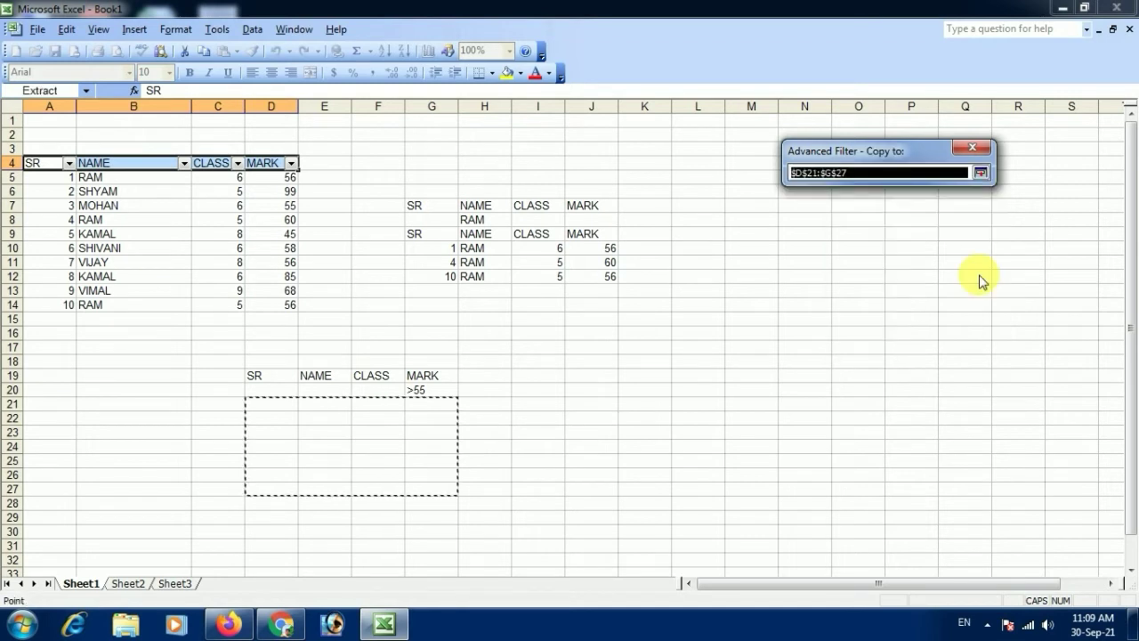
{"action": "scroll", "coordinate": [274, 412], "scroll_direction": "down", "scroll_amount": 1}
{"action": "left_click", "coordinate": [259, 348]}
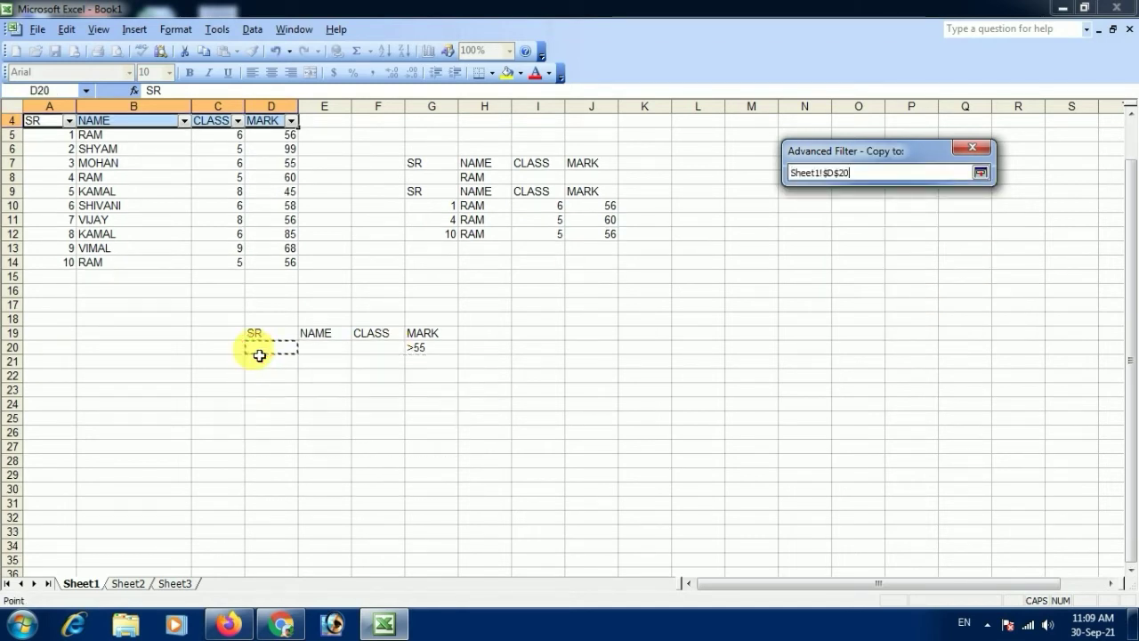
{"action": "left_click_drag", "start_coordinate": [263, 365], "coordinate": [425, 449]}
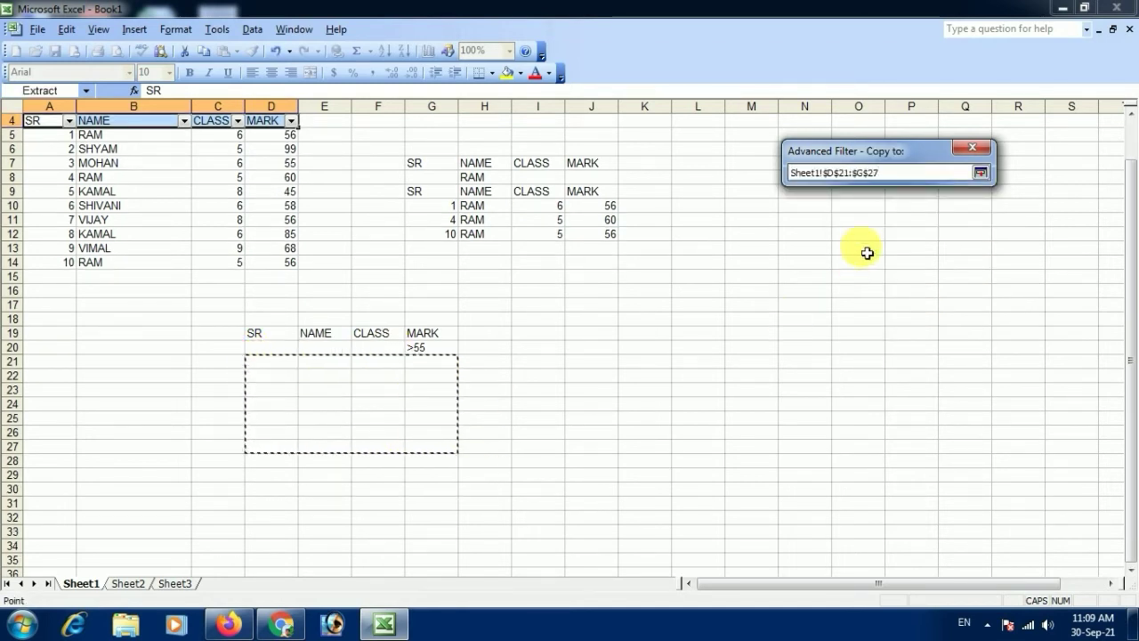
{"action": "left_click", "coordinate": [979, 173]}
{"action": "left_click", "coordinate": [891, 329]}
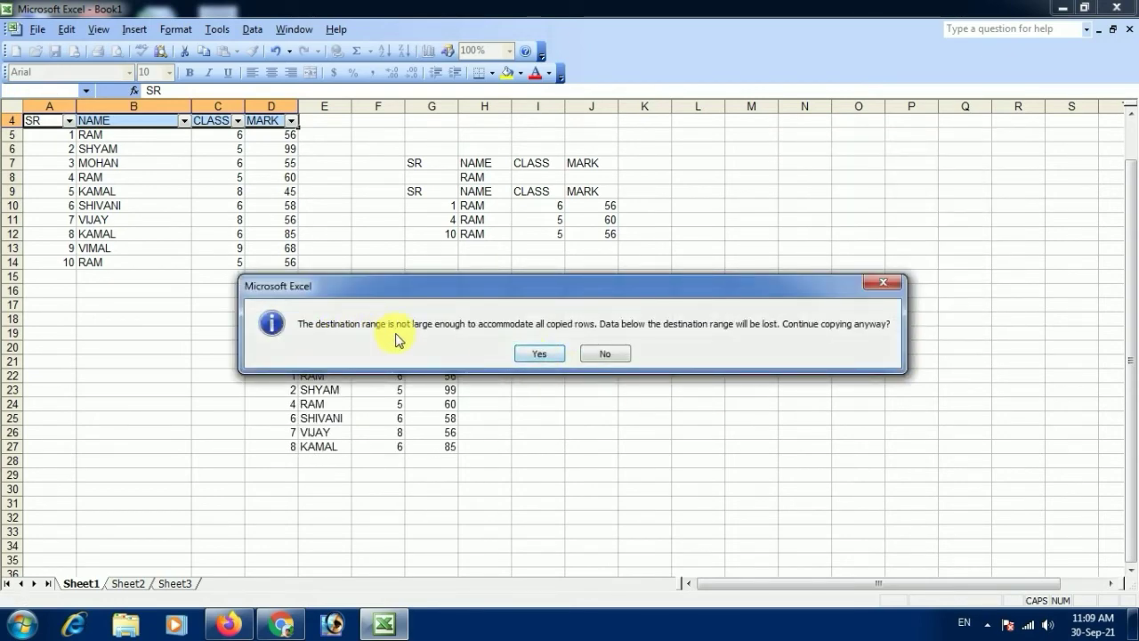
{"action": "left_click", "coordinate": [536, 352]}
{"action": "scroll", "coordinate": [600, 407], "scroll_direction": "down", "scroll_amount": 2}
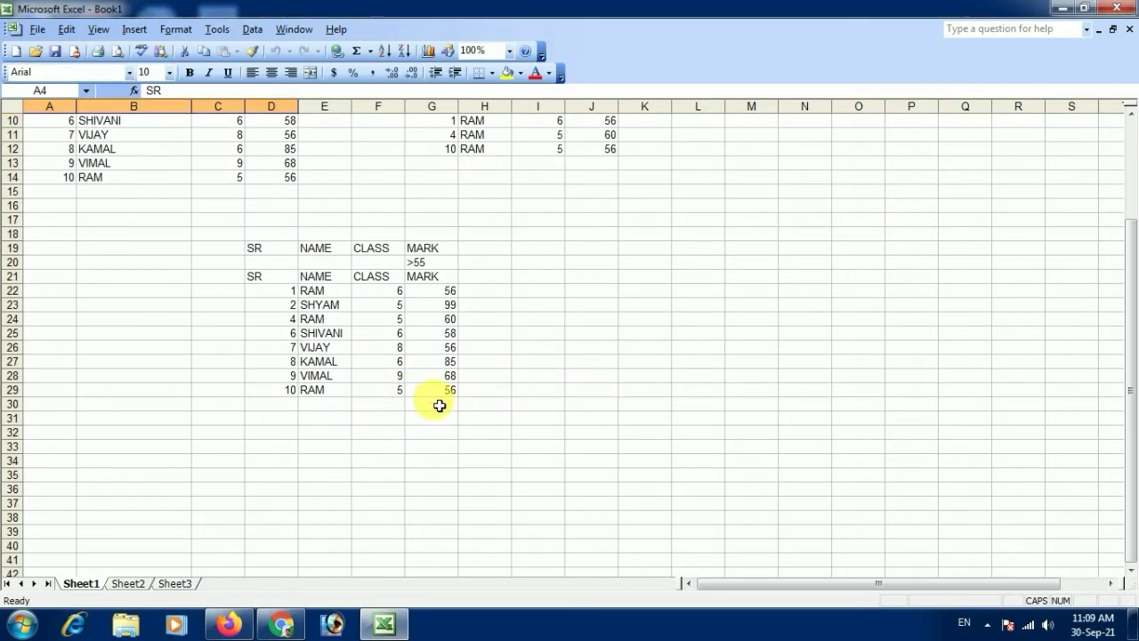
- Clear the small table in G7:J12
{"action": "scroll", "coordinate": [497, 406], "scroll_direction": "down", "scroll_amount": 1}
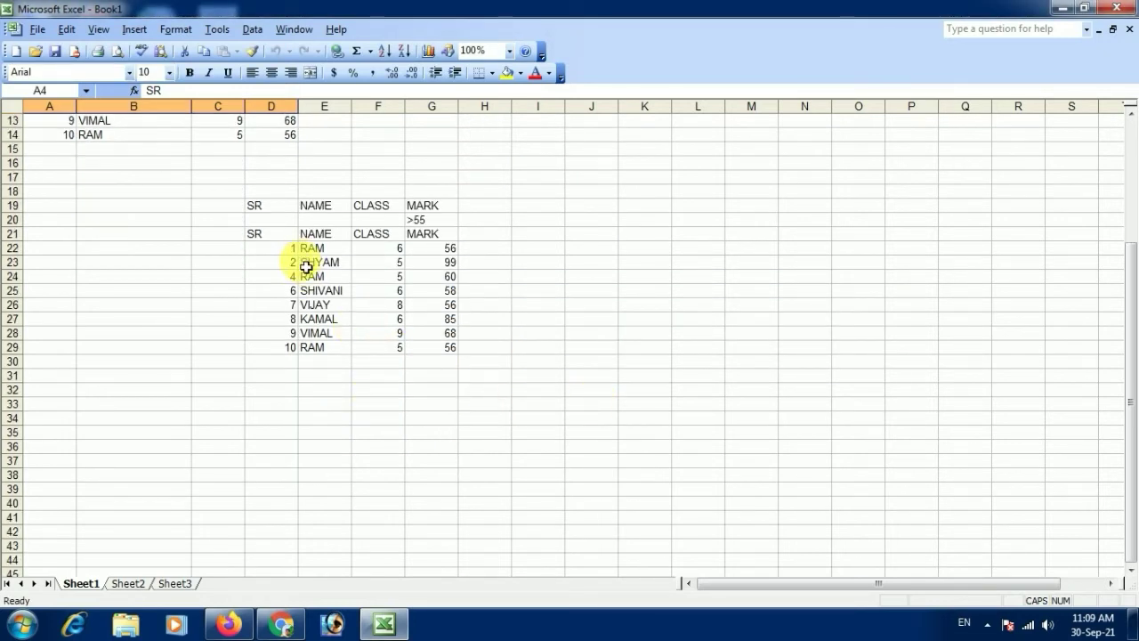
{"action": "scroll", "coordinate": [516, 338], "scroll_direction": "up", "scroll_amount": 3}
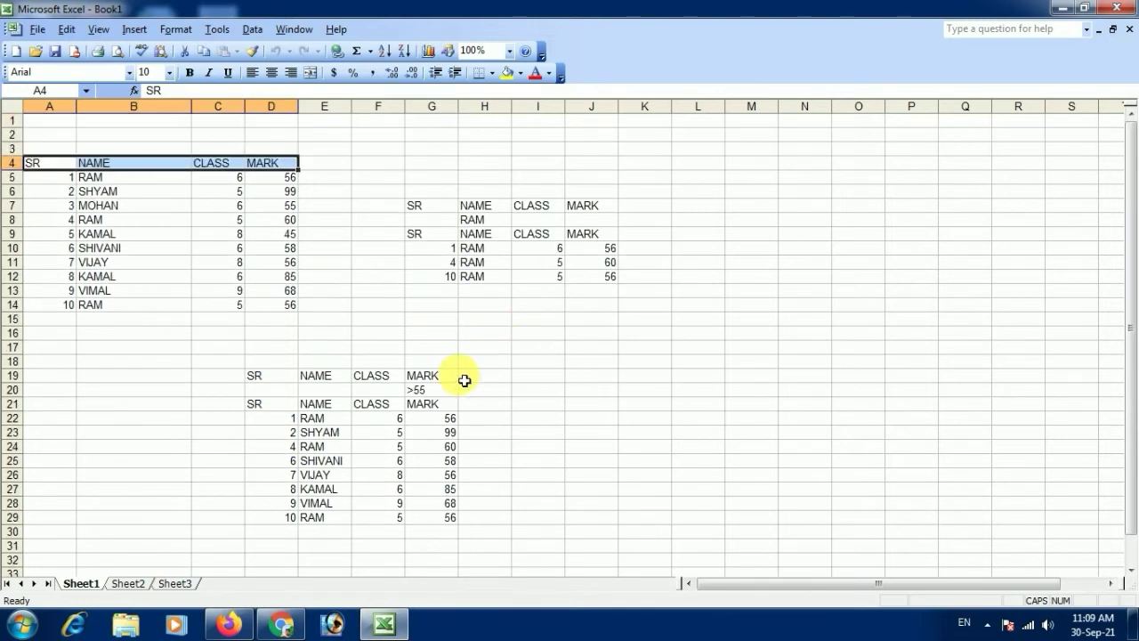
{"action": "scroll", "coordinate": [458, 361], "scroll_direction": "down", "scroll_amount": 1}
{"action": "scroll", "coordinate": [435, 432], "scroll_direction": "down", "scroll_amount": 1}
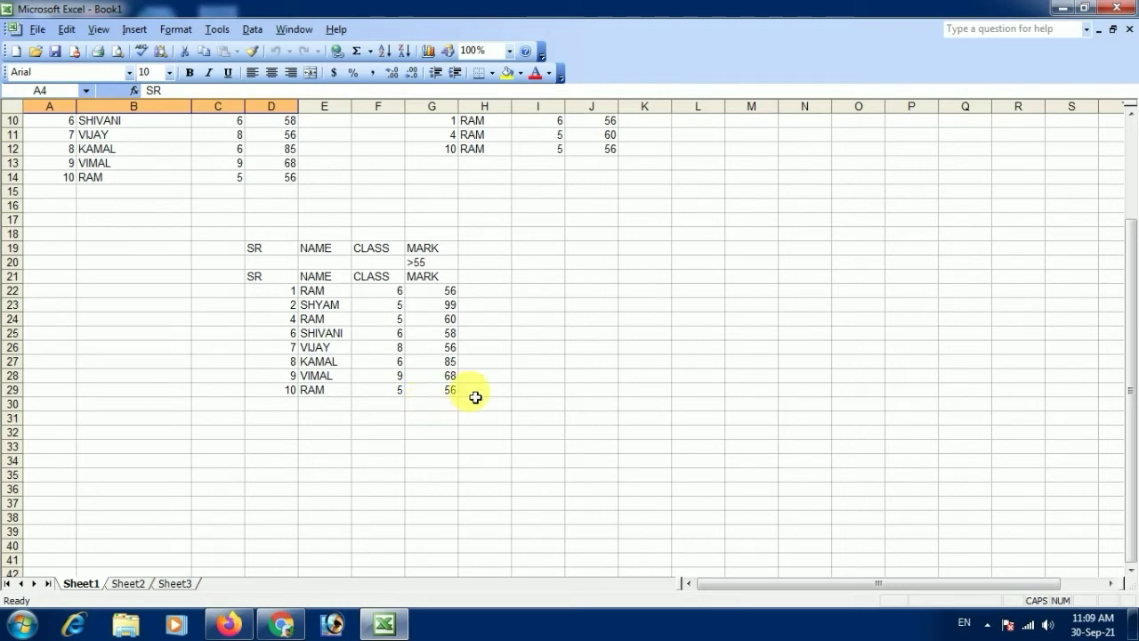
{"action": "scroll", "coordinate": [546, 364], "scroll_direction": "up", "scroll_amount": 3}
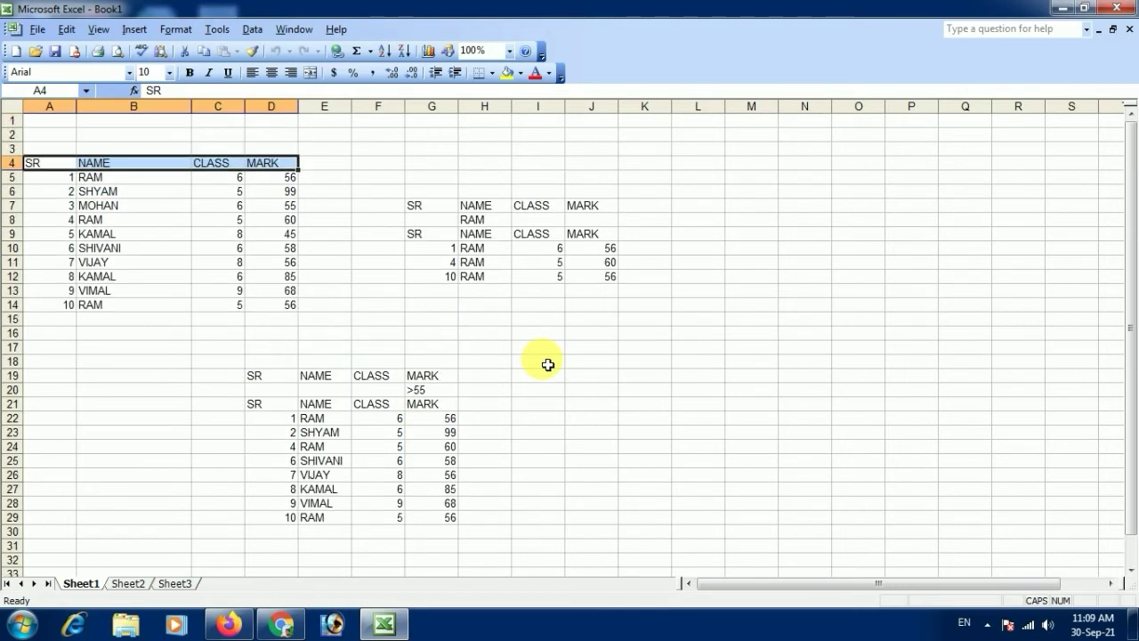
{"action": "left_click", "coordinate": [252, 29]}
{"action": "mouse_move", "coordinate": [276, 67]}
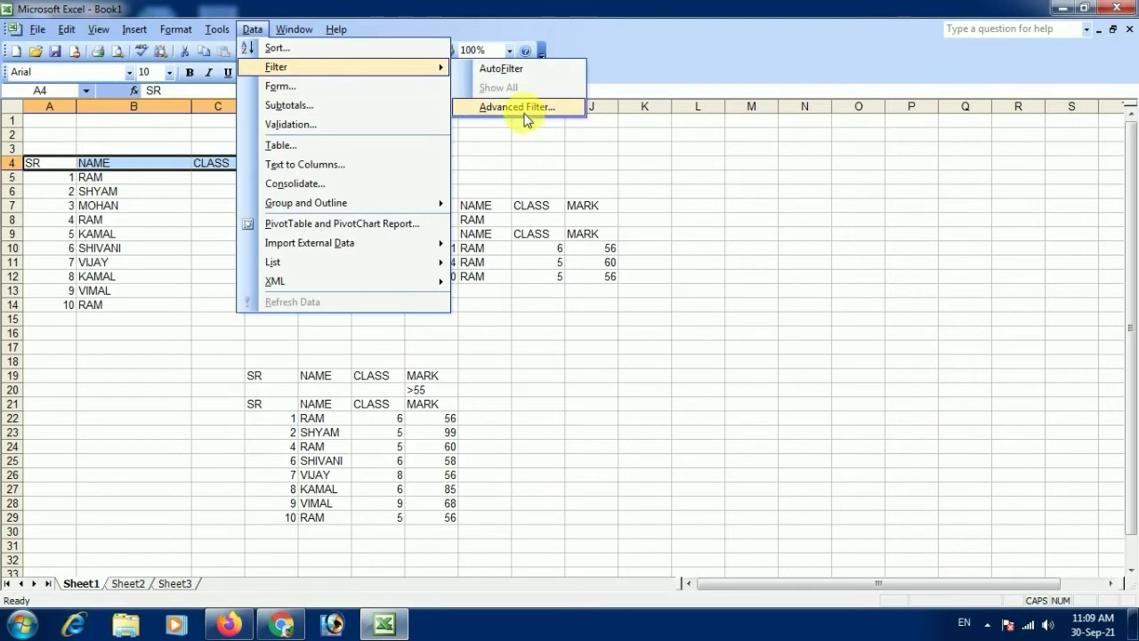
{"action": "left_click", "coordinate": [739, 274]}
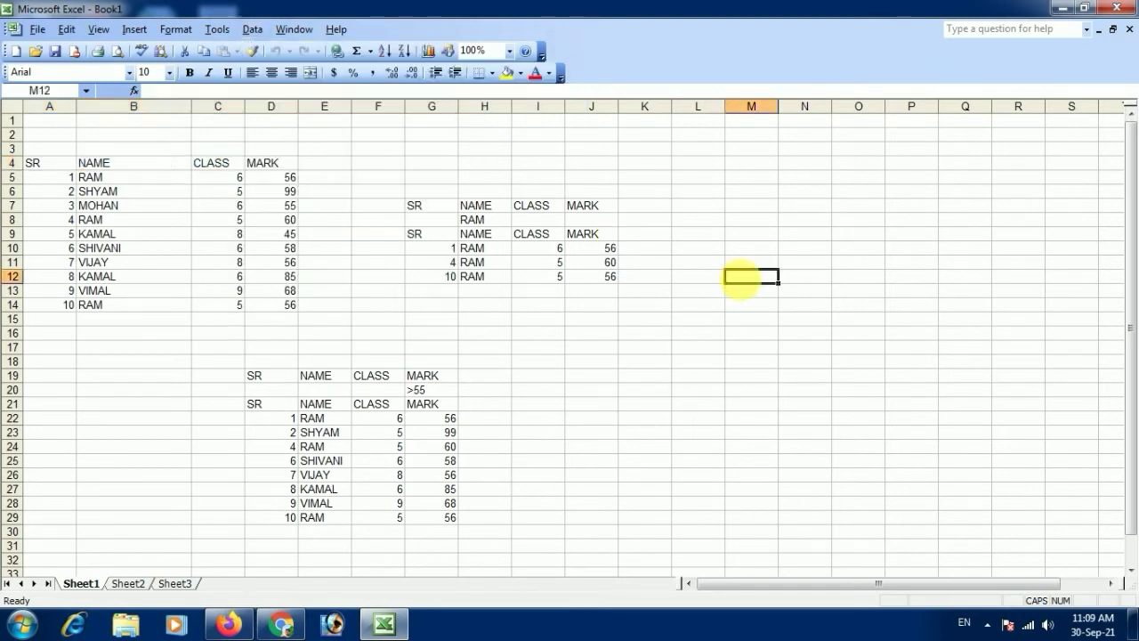
{"action": "scroll", "coordinate": [348, 351], "scroll_direction": "down", "scroll_amount": 2}
{"action": "scroll", "coordinate": [392, 356], "scroll_direction": "up", "scroll_amount": 2}
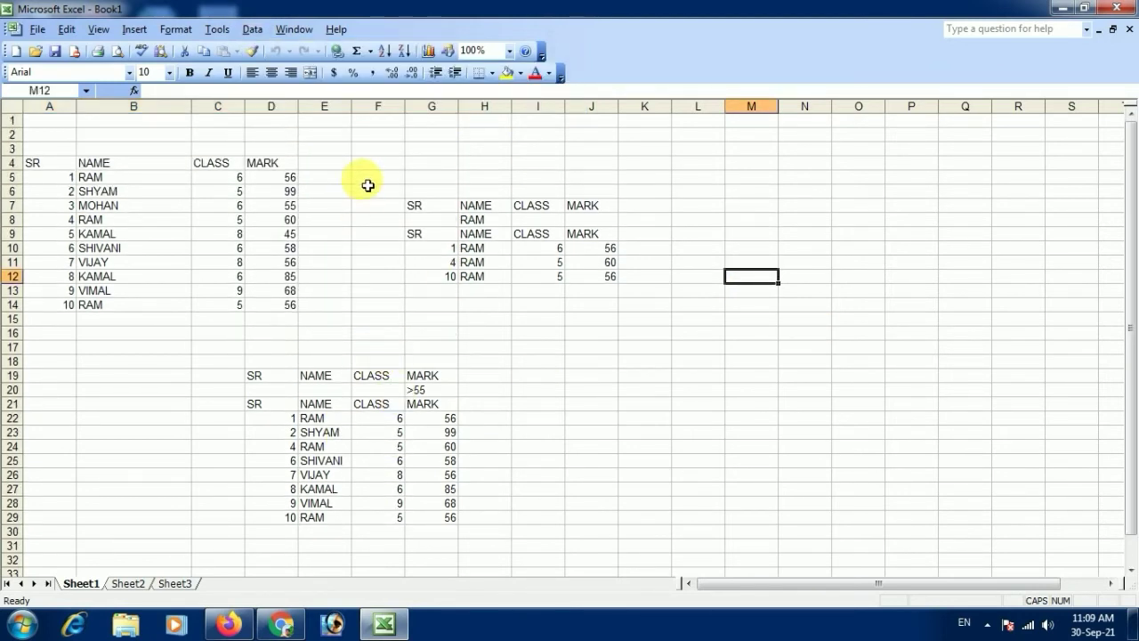
{"action": "mouse_move", "coordinate": [369, 178]}
{"action": "left_mouse_down"}
{"action": "mouse_move", "coordinate": [646, 313]}
{"action": "mouse_move", "coordinate": [697, 325]}
{"action": "left_mouse_up"}
{"action": "key", "text": "Delete"}
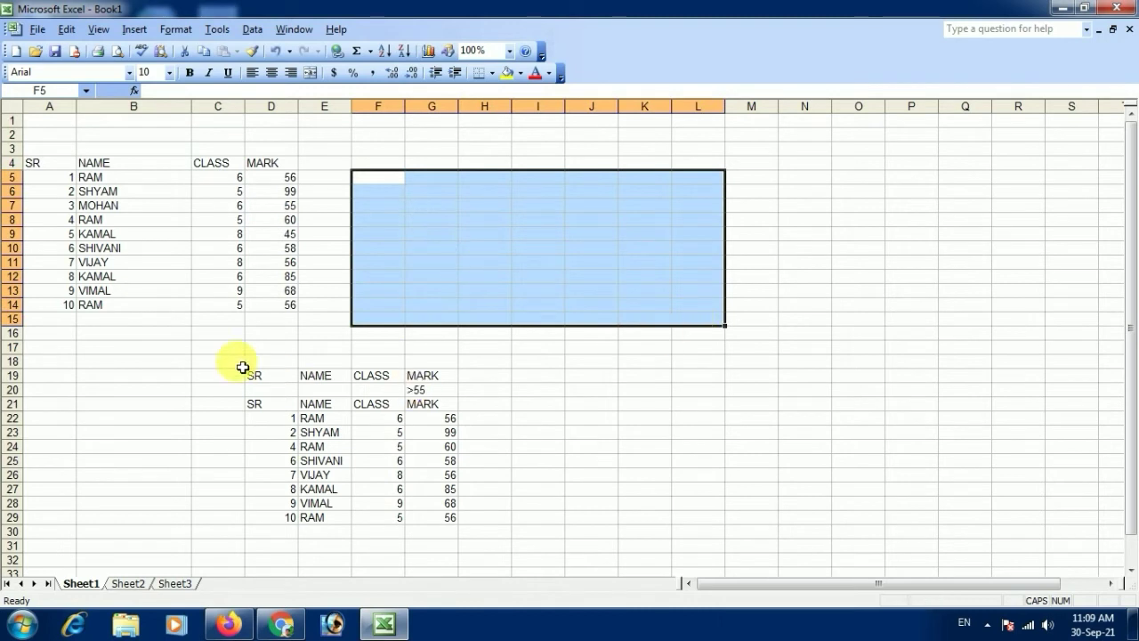
- Select the lower criteria area and I20:J20, then the student table A4:D14
{"action": "mouse_move", "coordinate": [235, 362]}
{"action": "left_mouse_down"}
{"action": "mouse_move", "coordinate": [437, 529]}
{"action": "mouse_move", "coordinate": [497, 552]}
{"action": "left_mouse_up"}
{"action": "left_click_drag", "start_coordinate": [539, 390], "coordinate": [583, 390]}
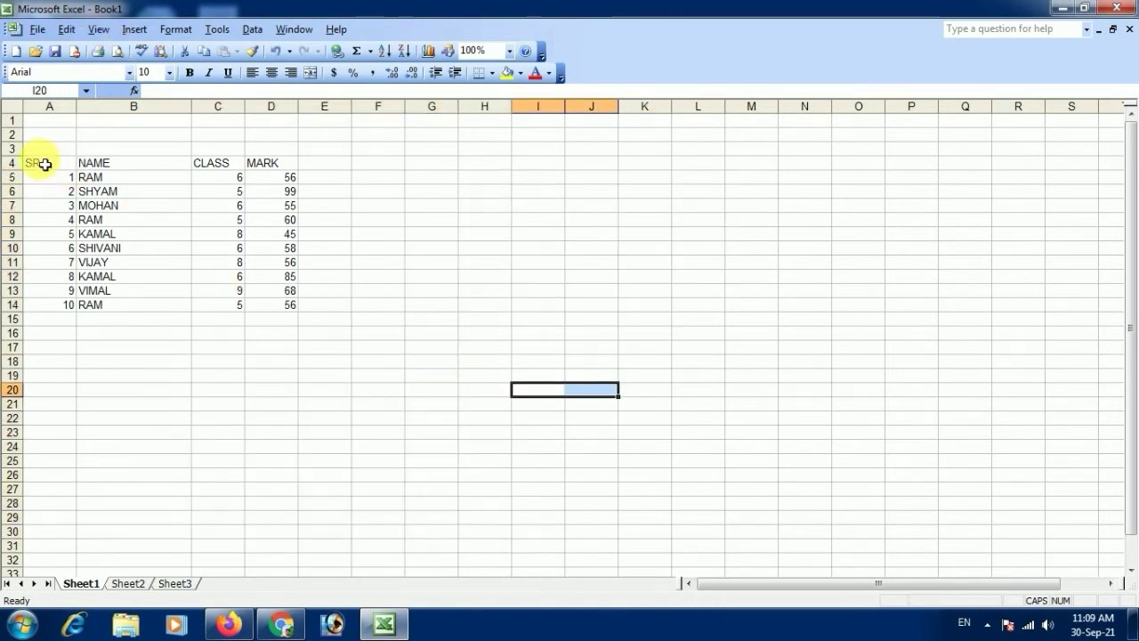
{"action": "left_click_drag", "start_coordinate": [44, 162], "coordinate": [285, 313]}
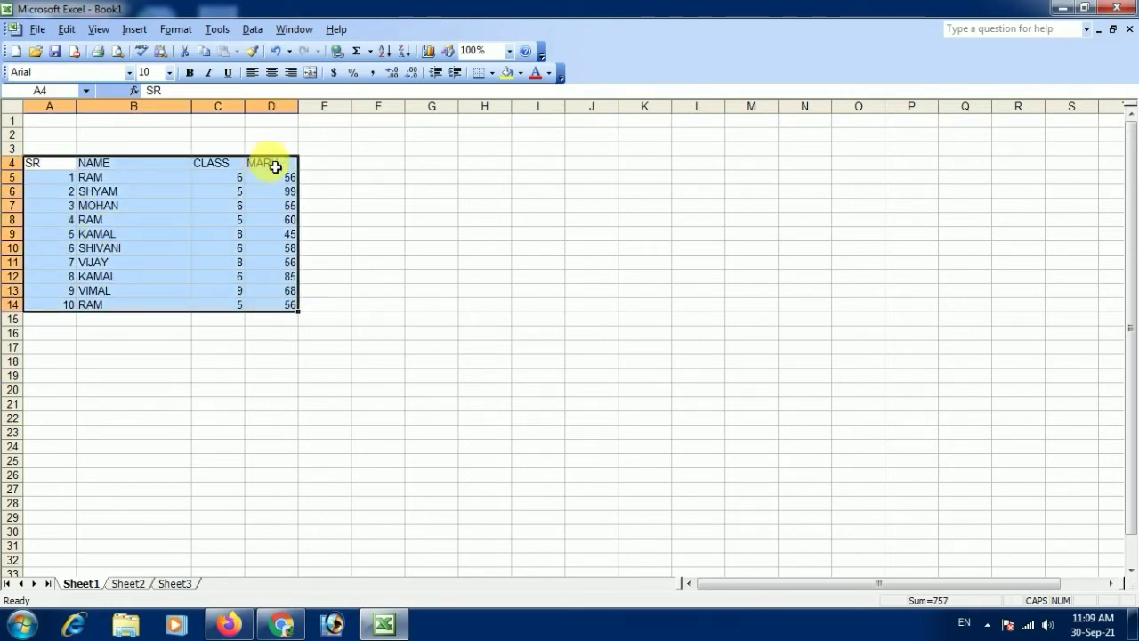
- Add record SR 11, GEETA, class 6, mark 56 through the data form, then close it
{"action": "left_click", "coordinate": [253, 29]}
{"action": "left_click", "coordinate": [295, 86]}
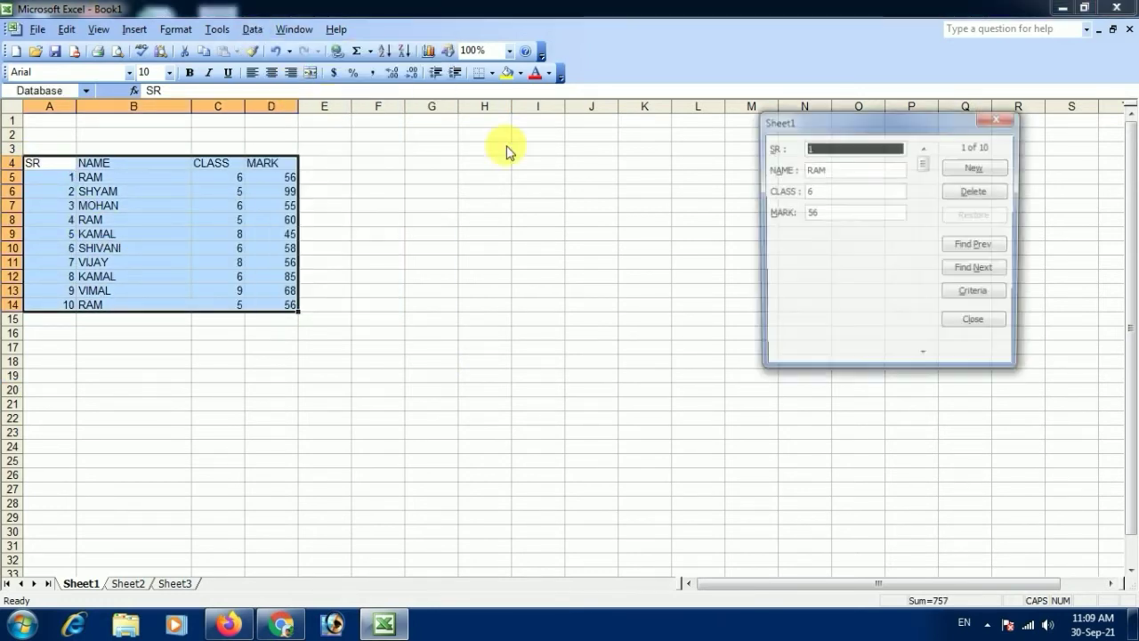
{"action": "left_click_drag", "start_coordinate": [825, 127], "coordinate": [676, 134]}
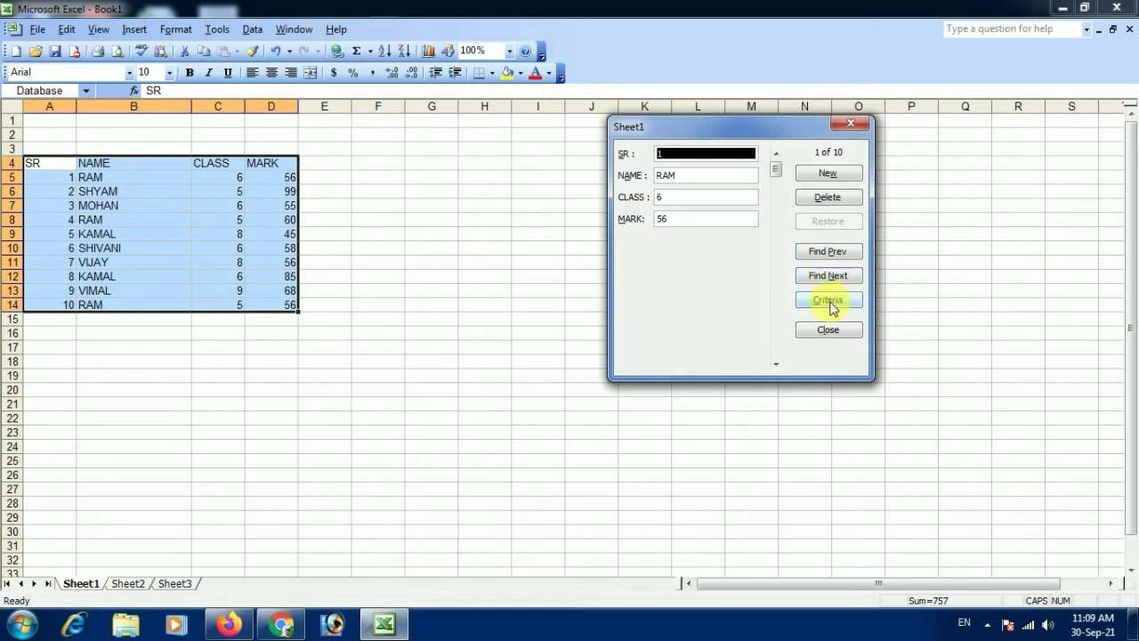
{"action": "left_click", "coordinate": [822, 175]}
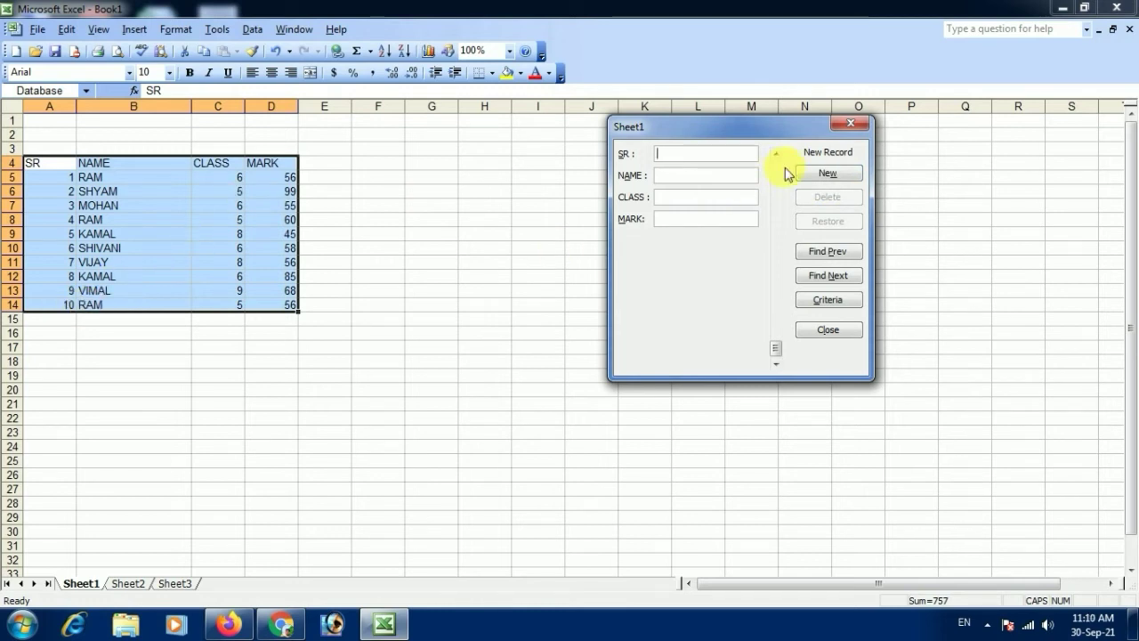
{"action": "type", "text": "11"}
{"action": "key", "text": "Tab"}
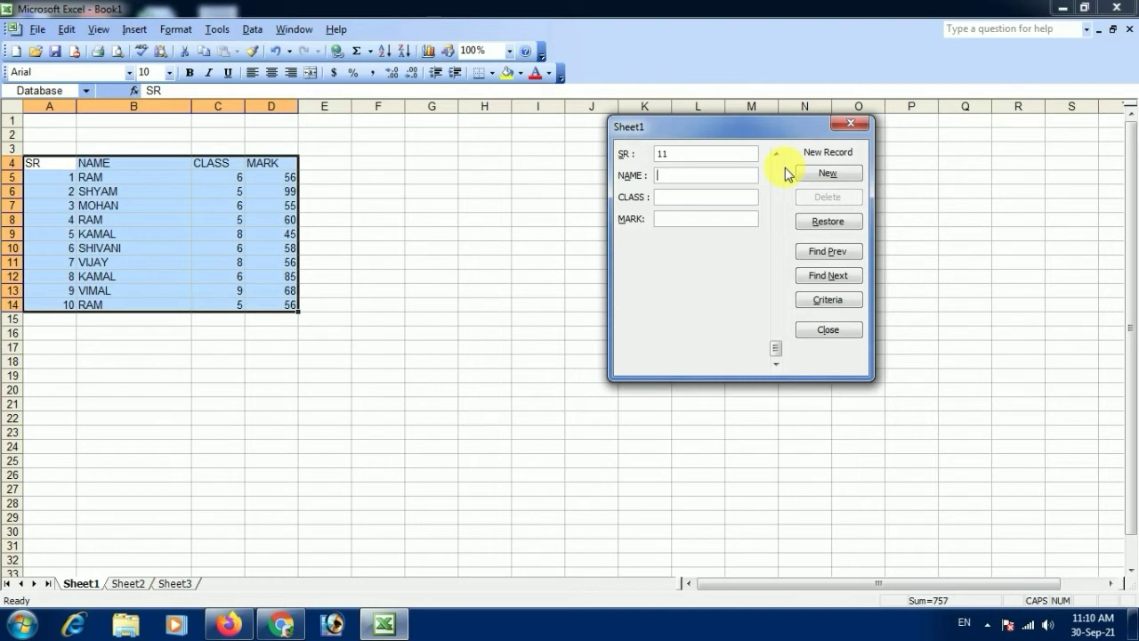
{"action": "type", "text": "GEET"}
{"action": "type", "text": "A"}
{"action": "type", "text": "6"}
{"action": "type", "text": "56"}
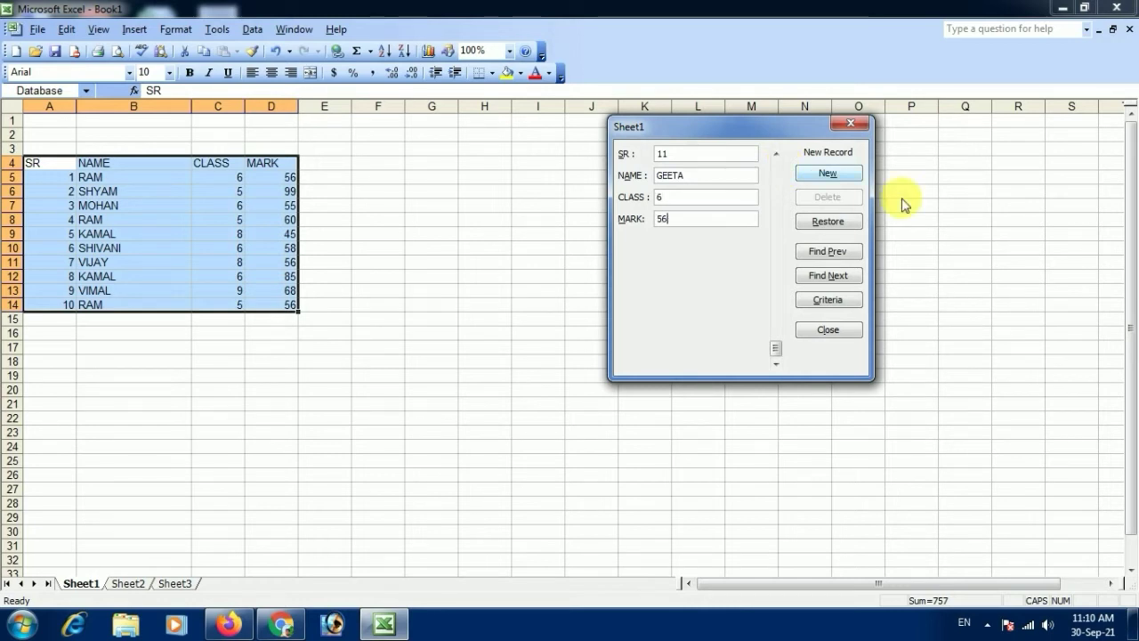
{"action": "left_click", "coordinate": [836, 174]}
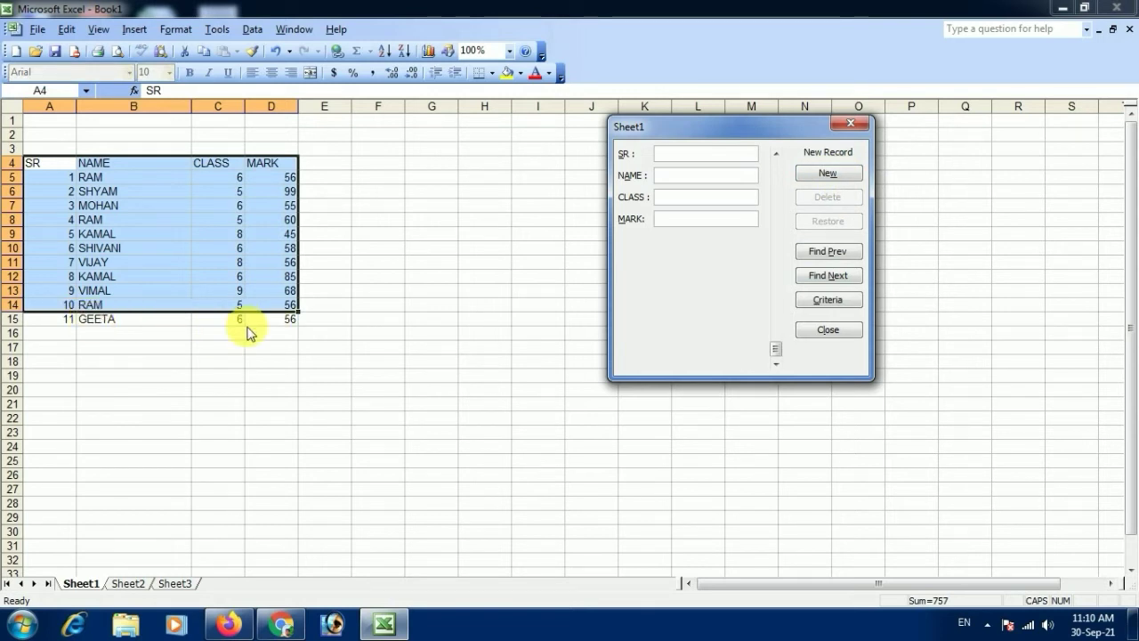
{"action": "left_click", "coordinate": [849, 124]}
- Select the table A4:D15 including the new GEETA row
{"action": "left_click", "coordinate": [251, 29]}
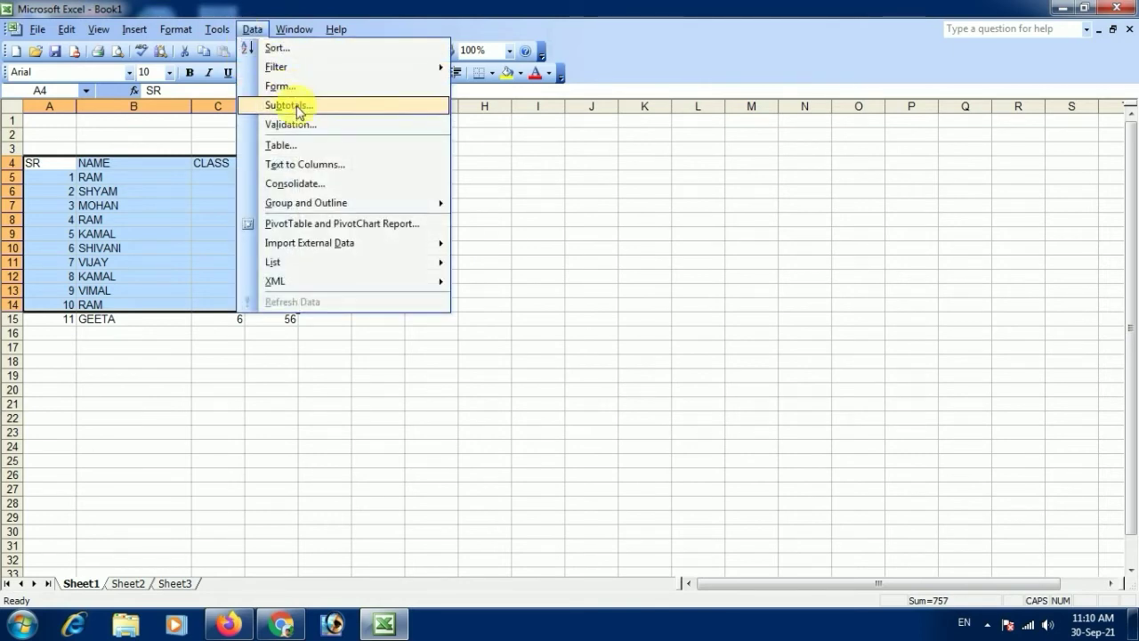
{"action": "left_click", "coordinate": [539, 176]}
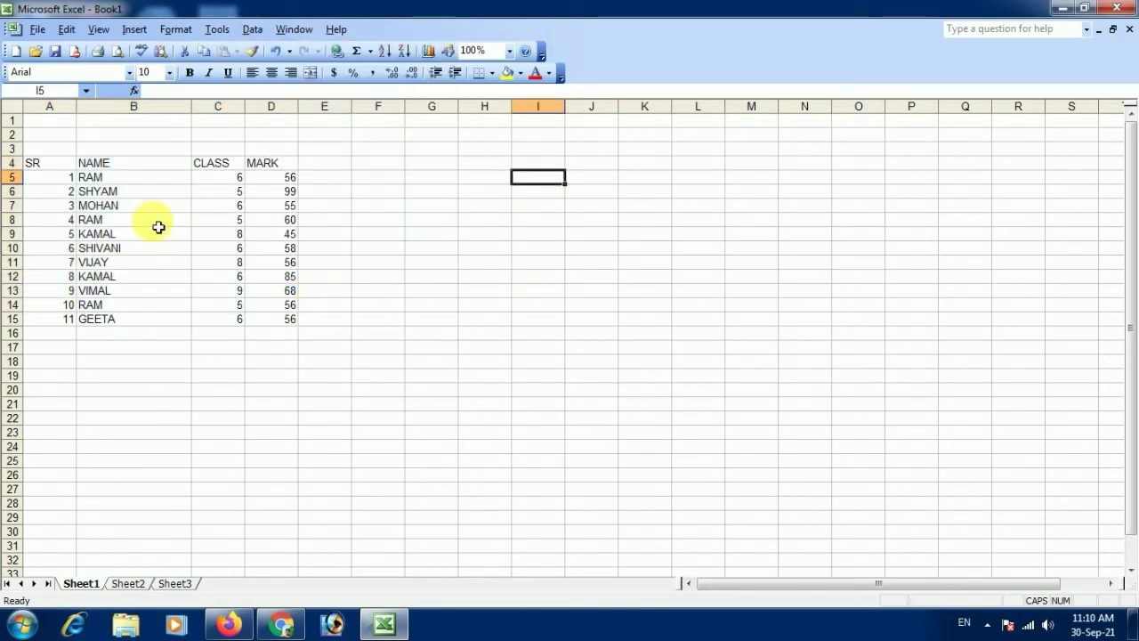
{"action": "left_click_drag", "start_coordinate": [53, 167], "coordinate": [292, 322]}
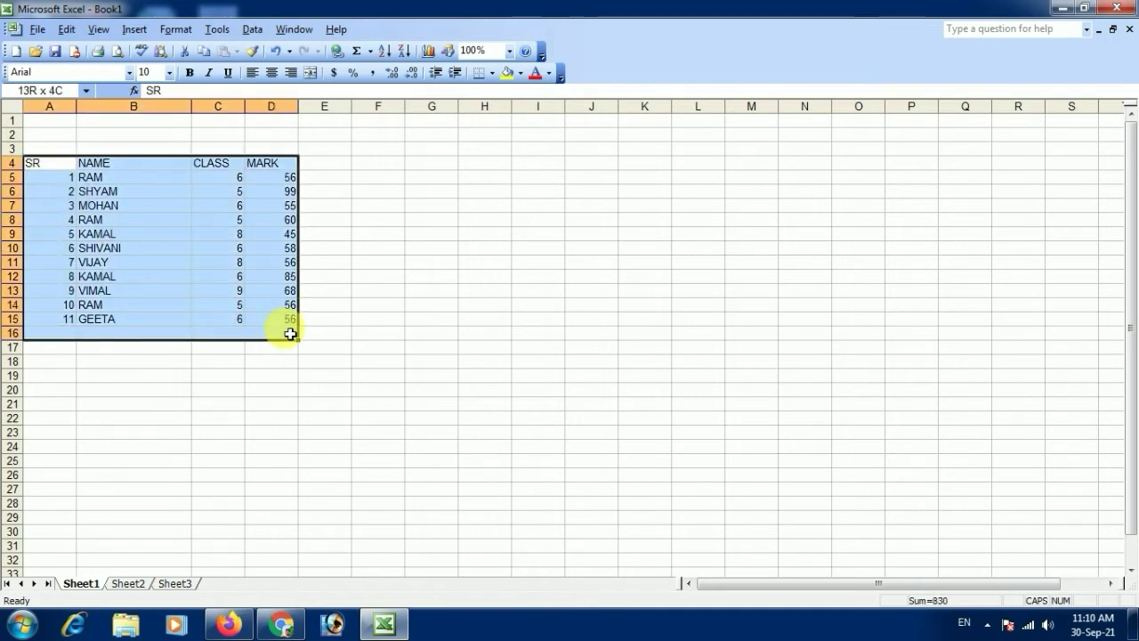
- Insert Sum subtotals of MARK at each change in CLASS
{"action": "left_click", "coordinate": [247, 29]}
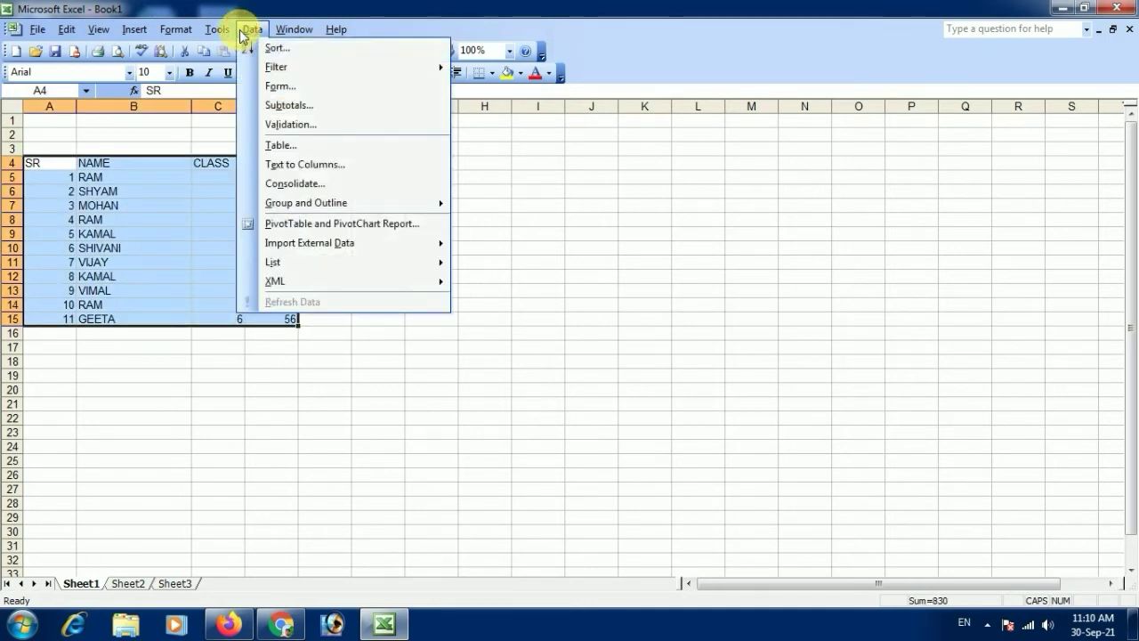
{"action": "left_click", "coordinate": [286, 106]}
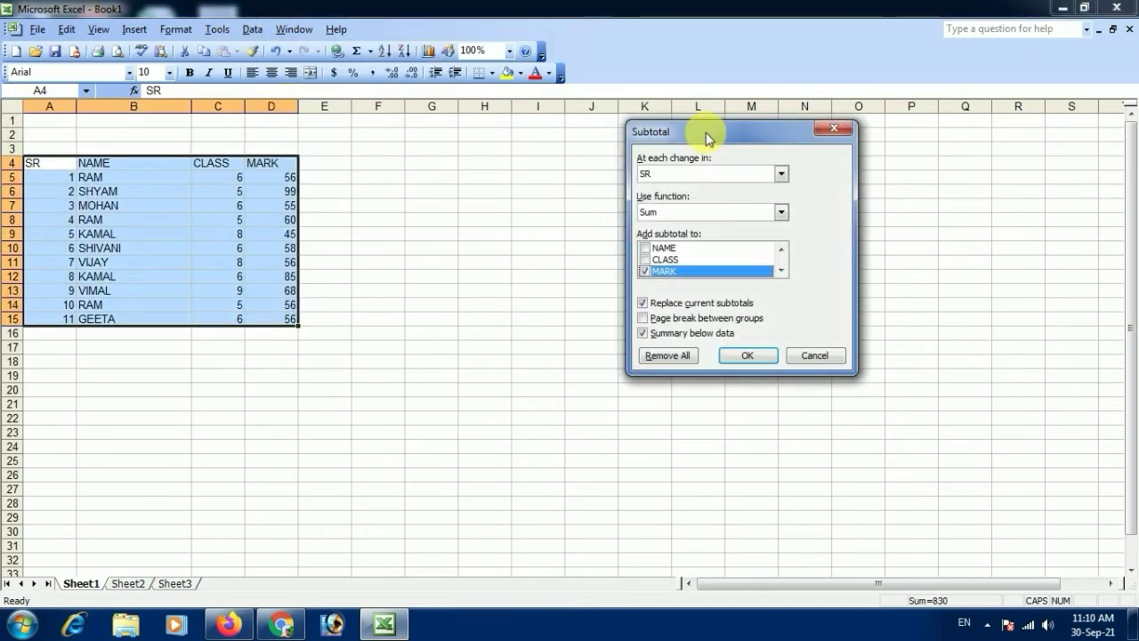
{"action": "left_click_drag", "start_coordinate": [714, 133], "coordinate": [649, 133]}
{"action": "left_click", "coordinate": [577, 178]}
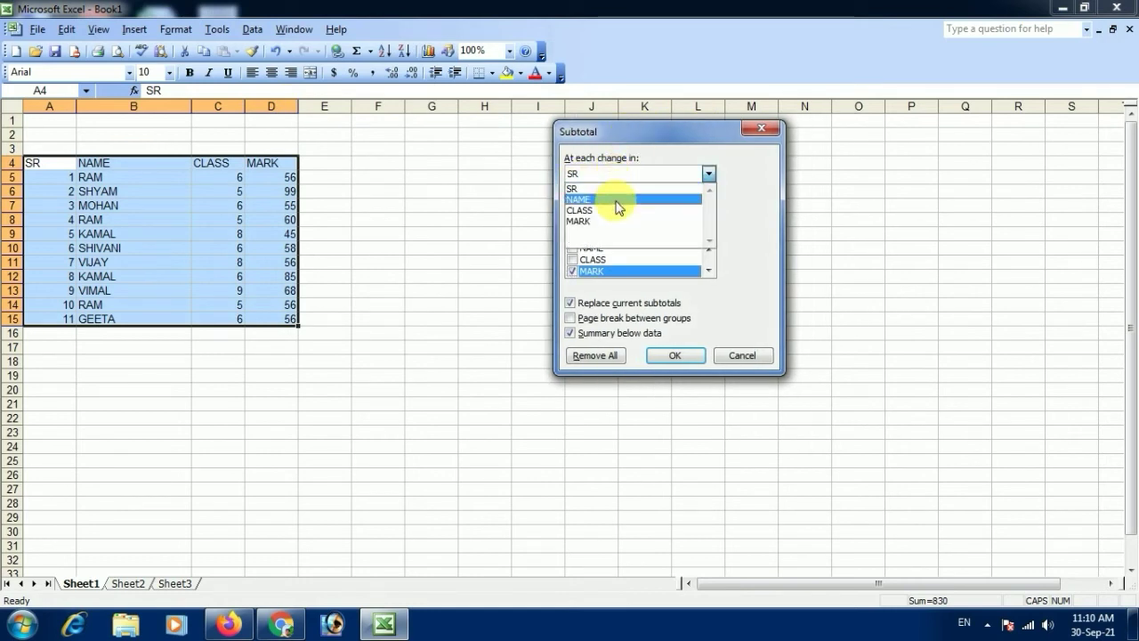
{"action": "left_click", "coordinate": [616, 212]}
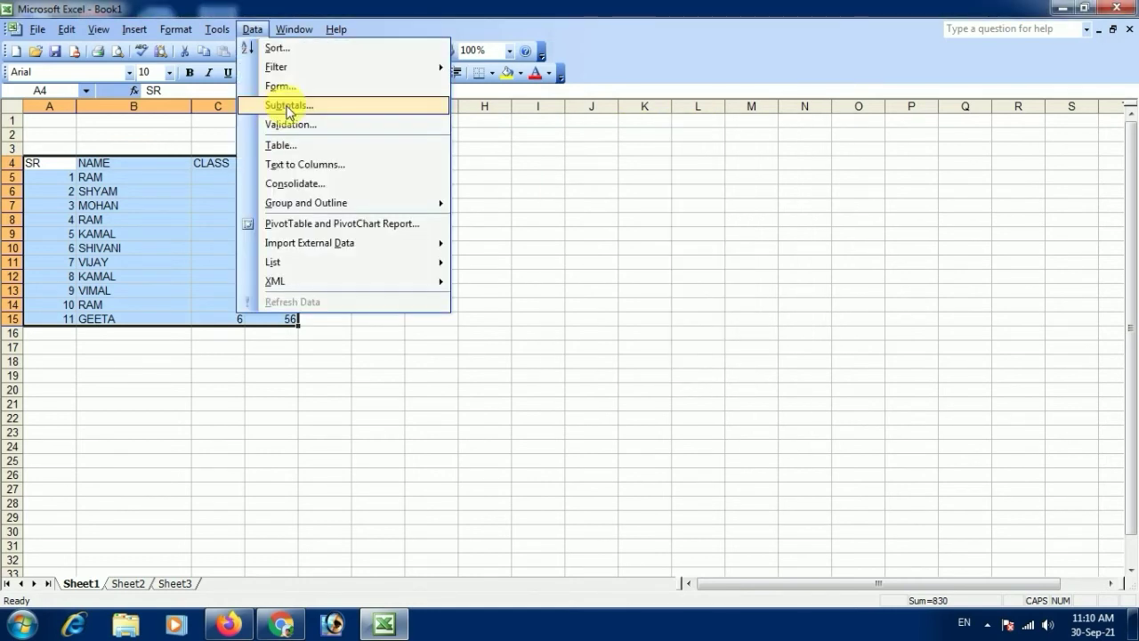
{"action": "left_click", "coordinate": [286, 107]}
{"action": "left_click_drag", "start_coordinate": [712, 132], "coordinate": [634, 135]}
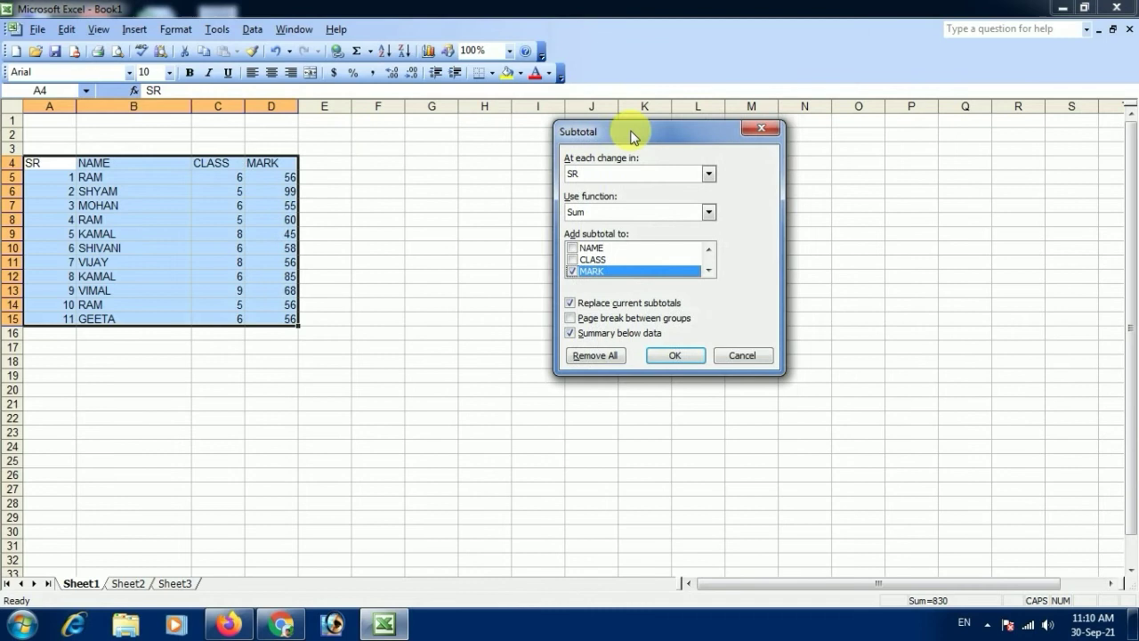
{"action": "left_click", "coordinate": [612, 174]}
{"action": "left_click", "coordinate": [618, 211]}
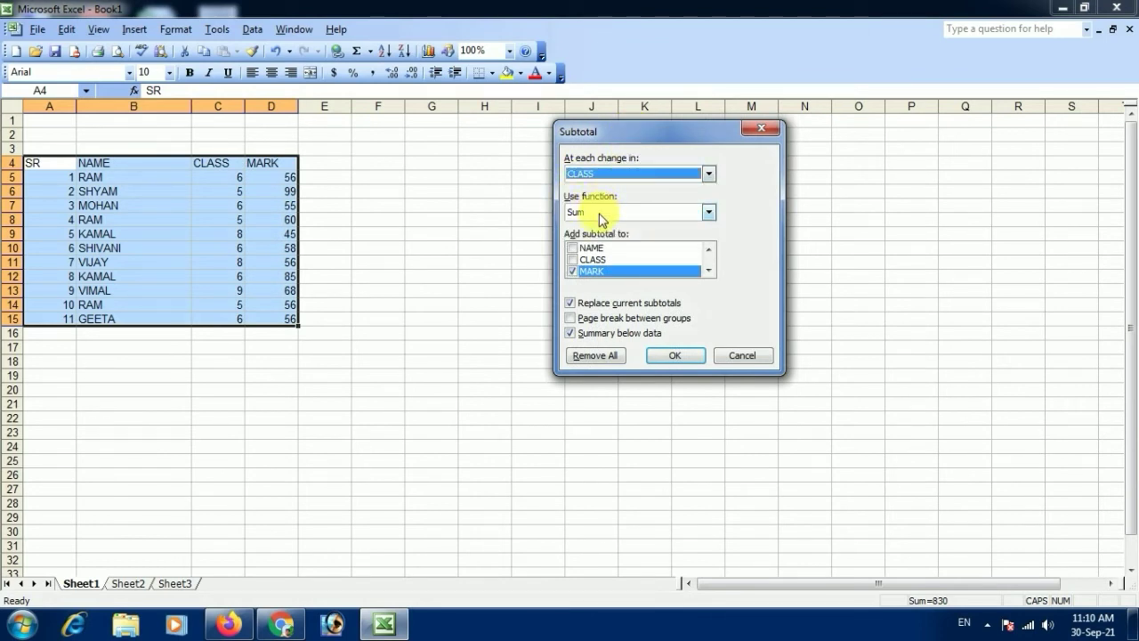
{"action": "left_click", "coordinate": [599, 213]}
{"action": "left_click", "coordinate": [596, 223]}
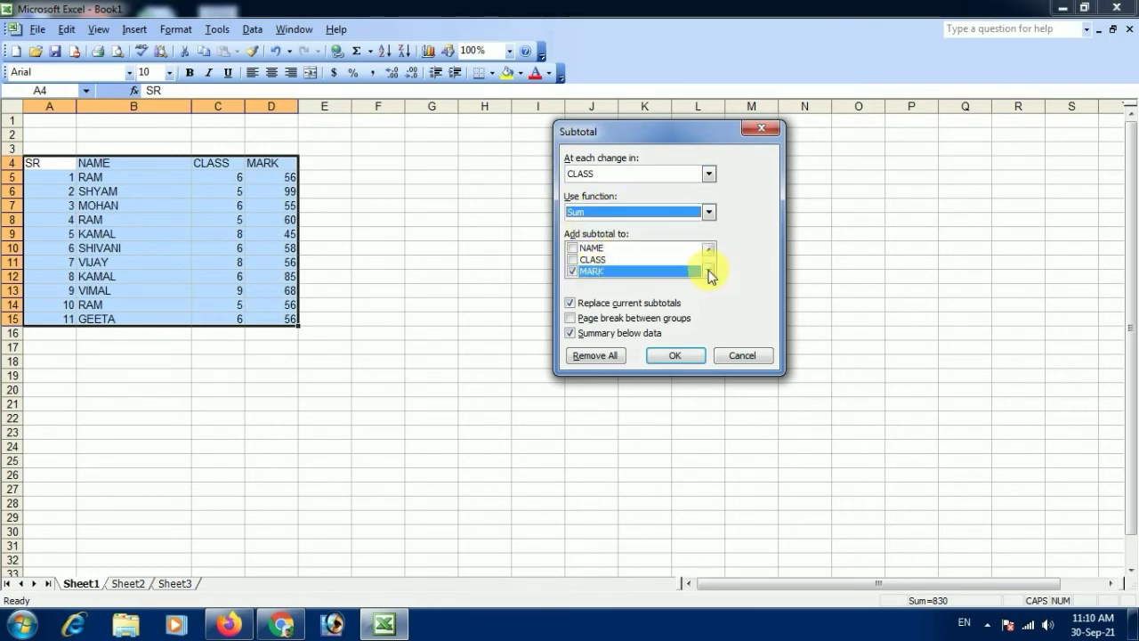
{"action": "left_click", "coordinate": [676, 356]}
- Review the subtotals down to the Grand Total row, then undo them with Ctrl+Z
{"action": "left_click", "coordinate": [411, 303]}
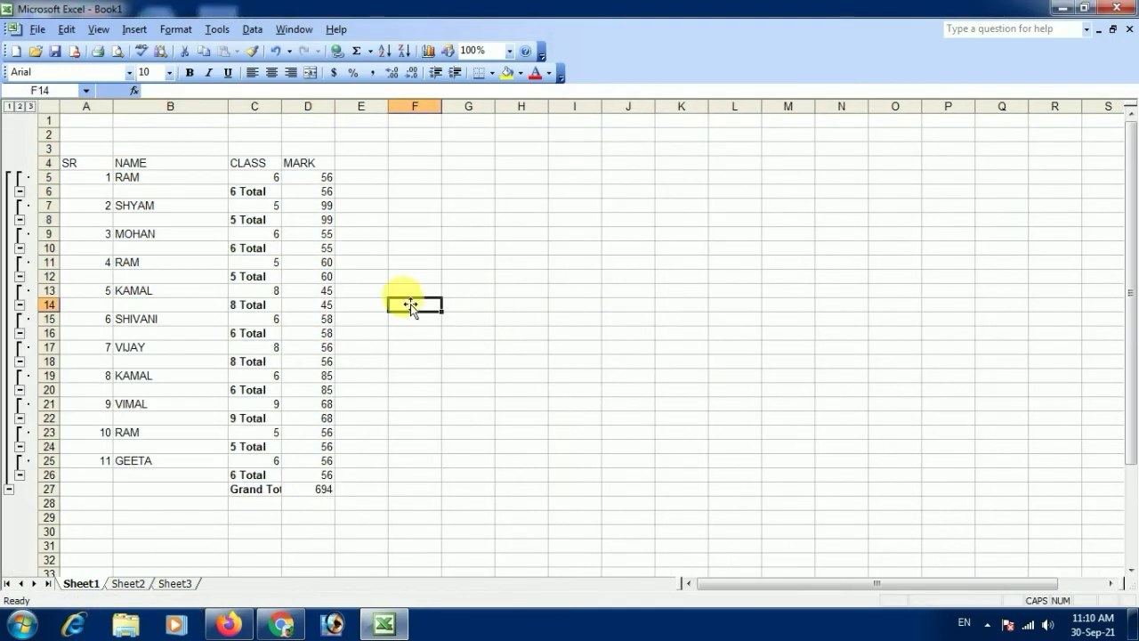
{"action": "scroll", "coordinate": [403, 304], "scroll_direction": "down", "scroll_amount": 1}
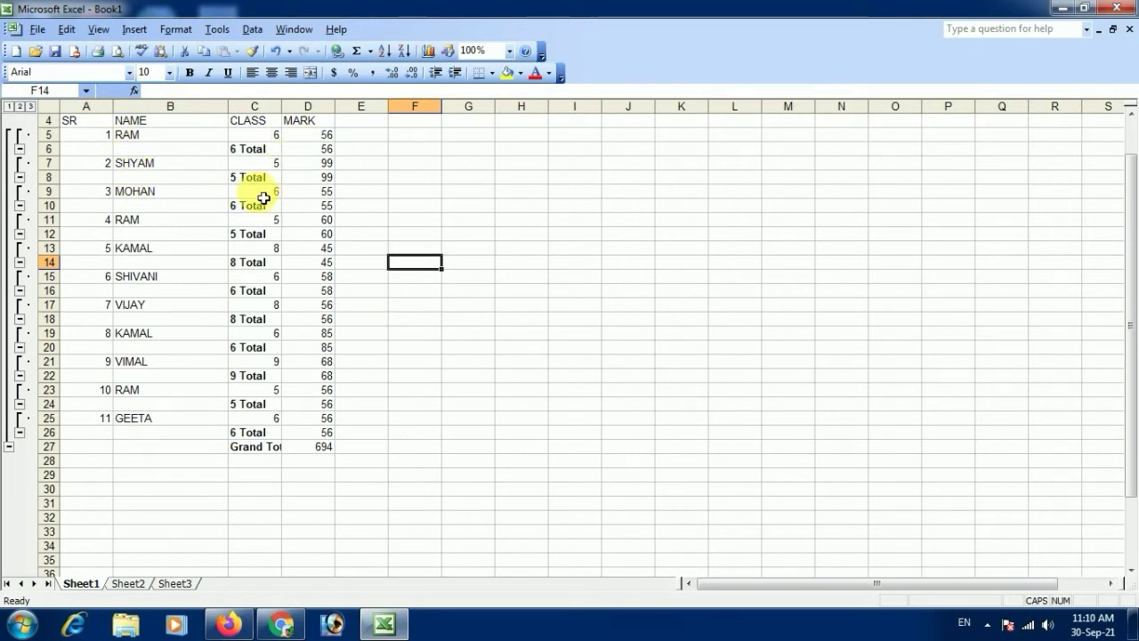
{"action": "scroll", "coordinate": [285, 377], "scroll_direction": "down", "scroll_amount": 2}
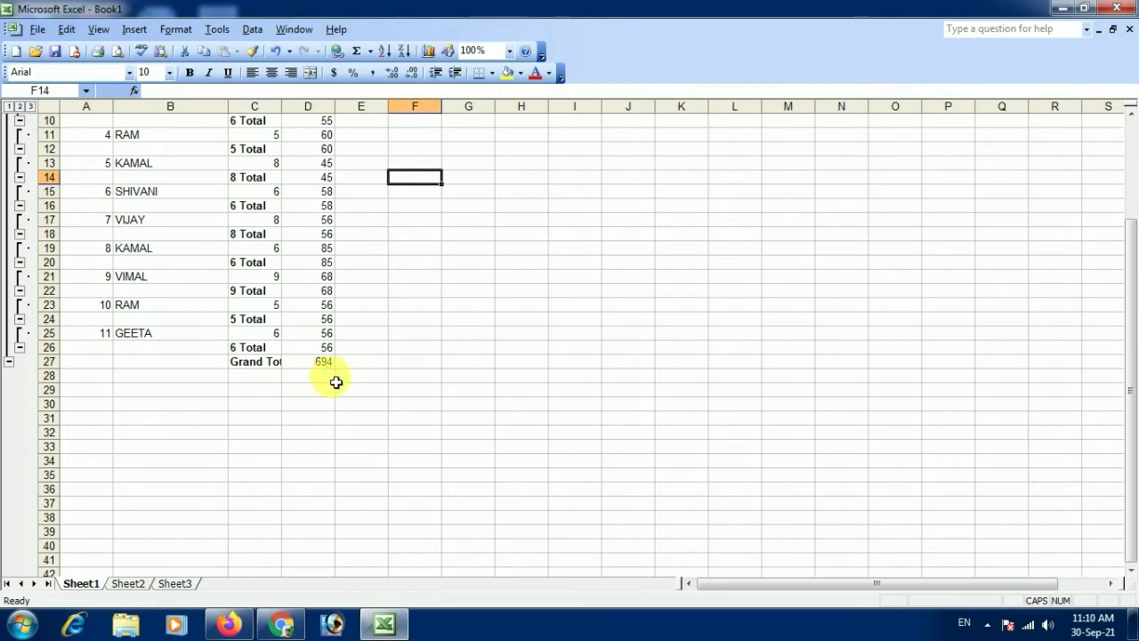
{"action": "left_click_drag", "start_coordinate": [264, 363], "coordinate": [325, 363]}
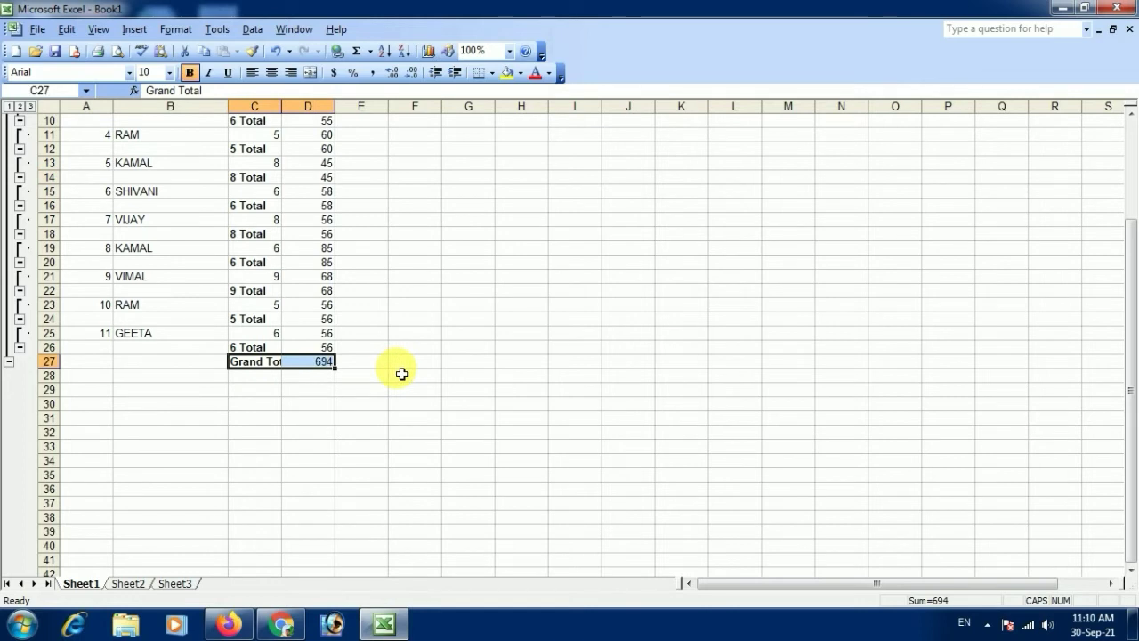
{"action": "scroll", "coordinate": [400, 373], "scroll_direction": "up", "scroll_amount": 3}
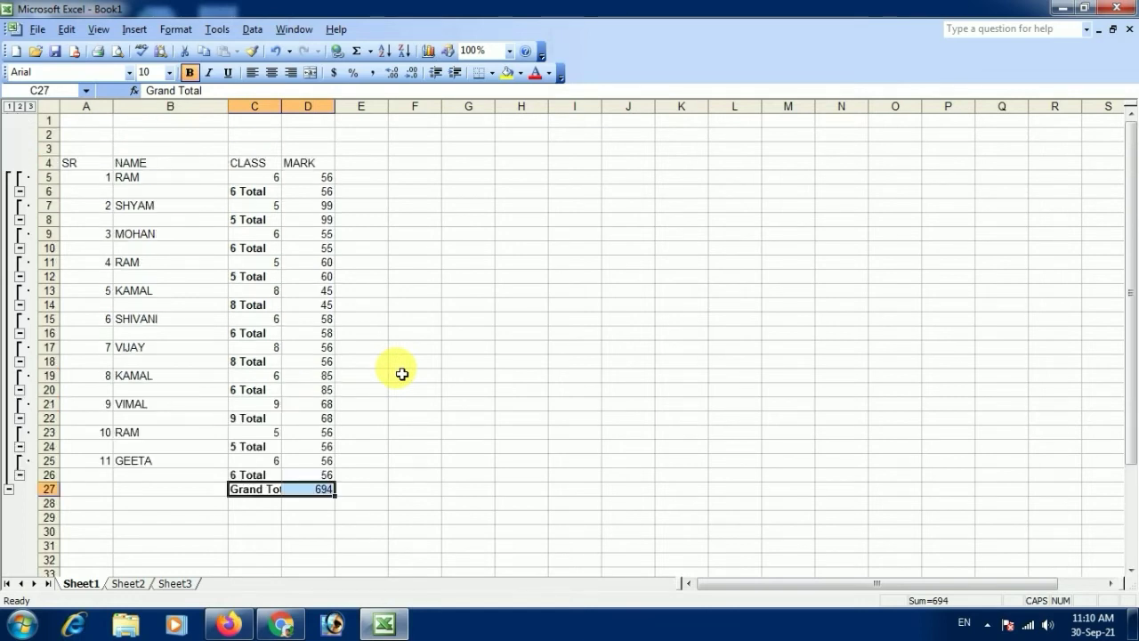
{"action": "left_click", "coordinate": [245, 31]}
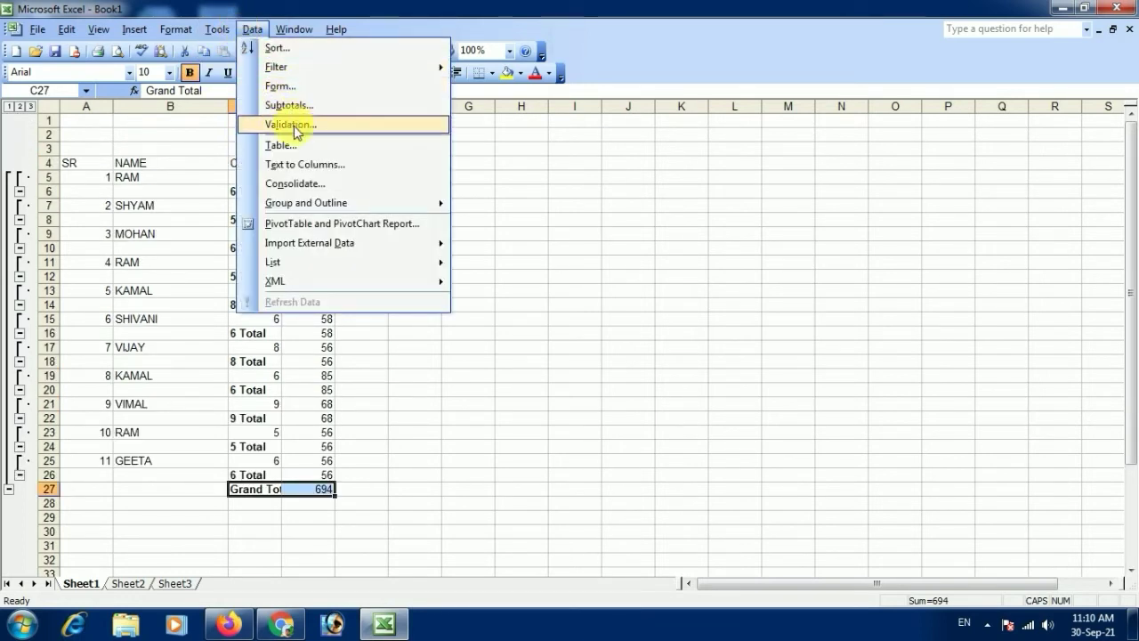
{"action": "left_click", "coordinate": [483, 265]}
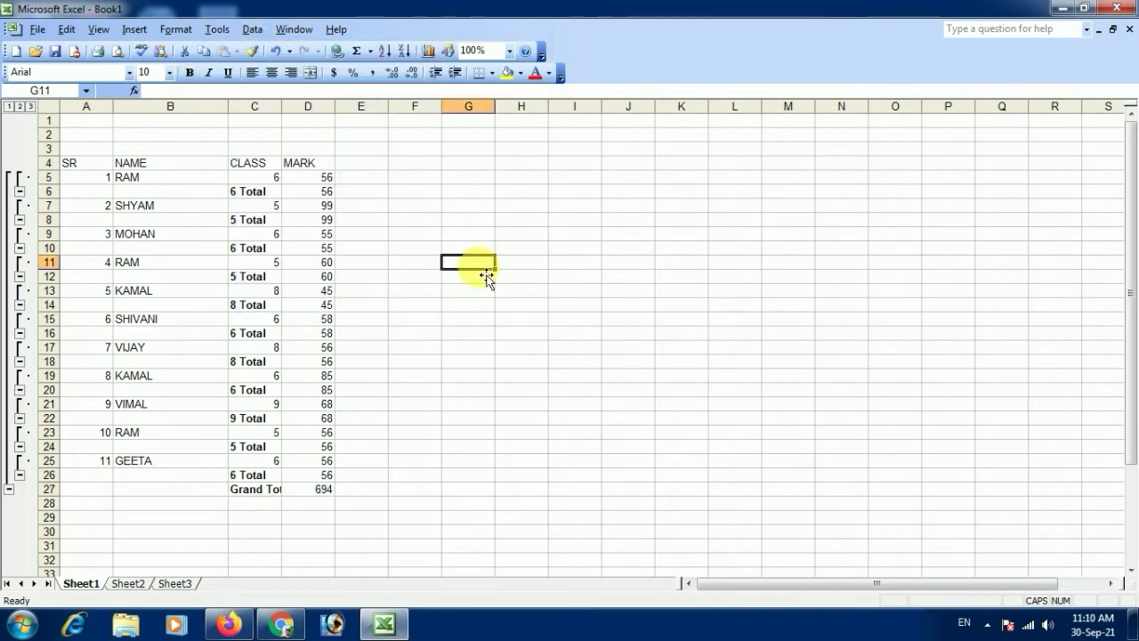
{"action": "key", "text": "ctrl+z"}
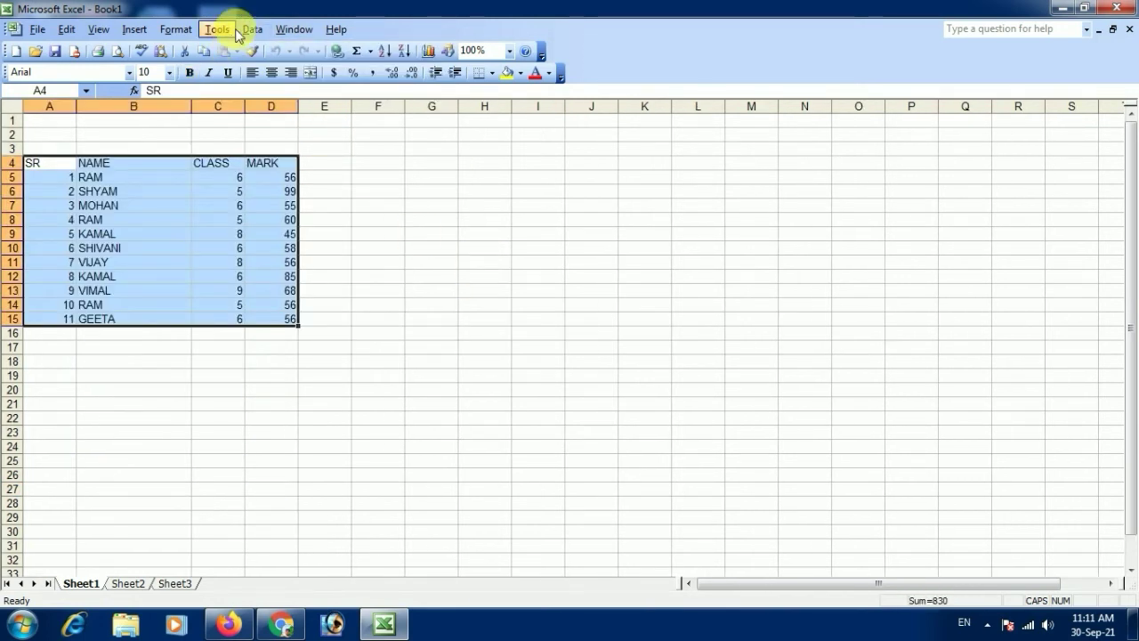
- Select cell D8, which holds the mark 60
{"action": "left_click", "coordinate": [251, 30]}
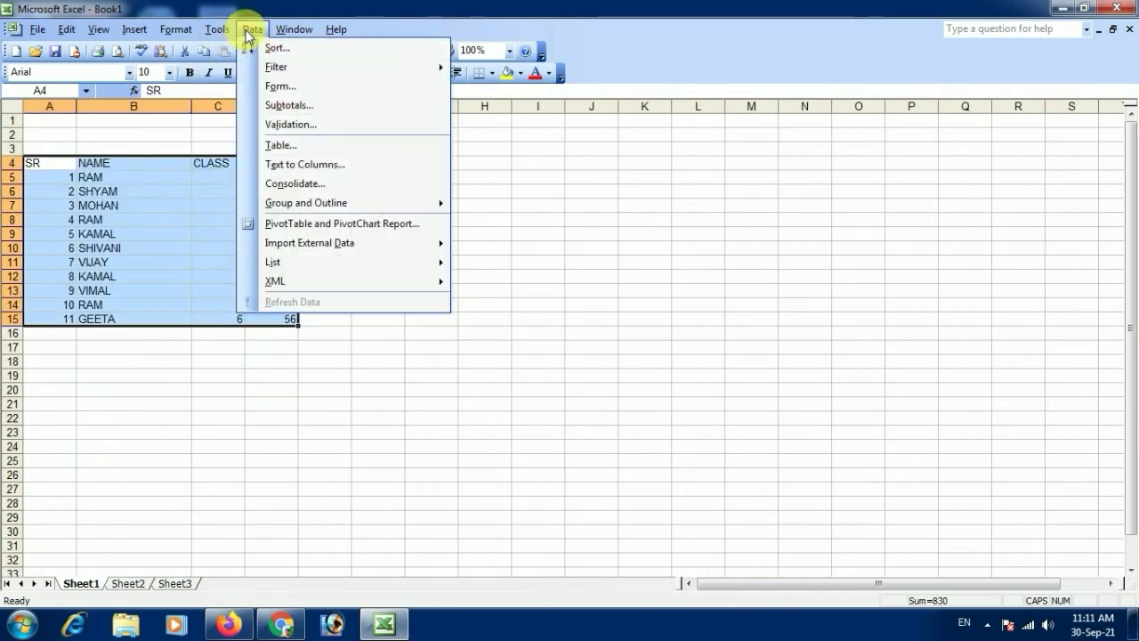
{"action": "left_click", "coordinate": [293, 124]}
{"action": "left_click_drag", "start_coordinate": [585, 116], "coordinate": [718, 130]}
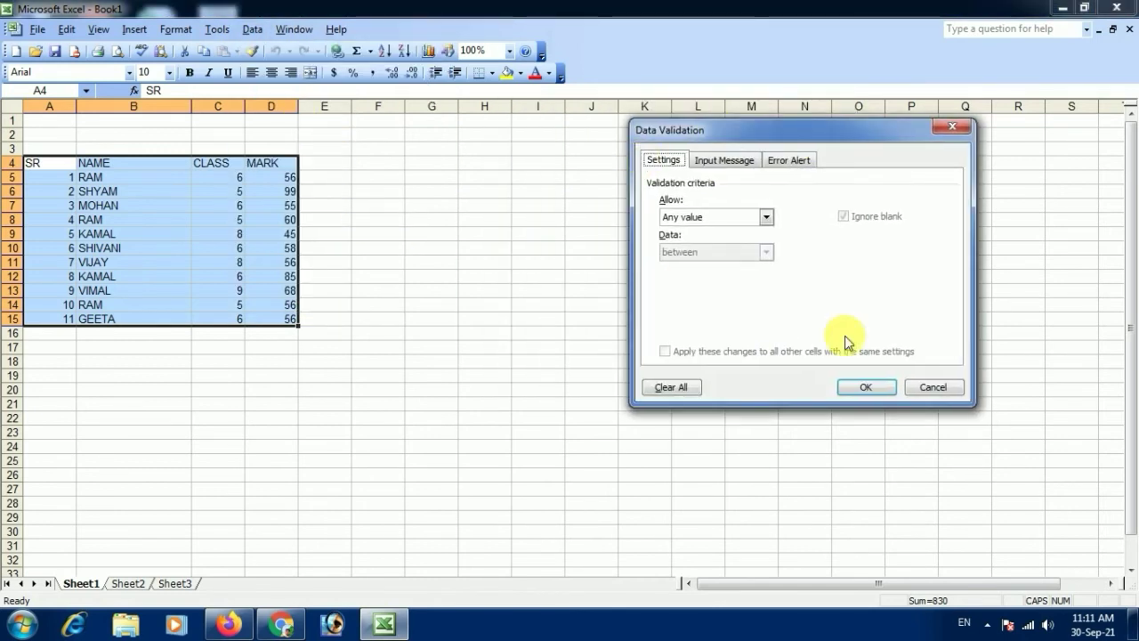
{"action": "left_click", "coordinate": [934, 388]}
{"action": "left_click", "coordinate": [361, 261]}
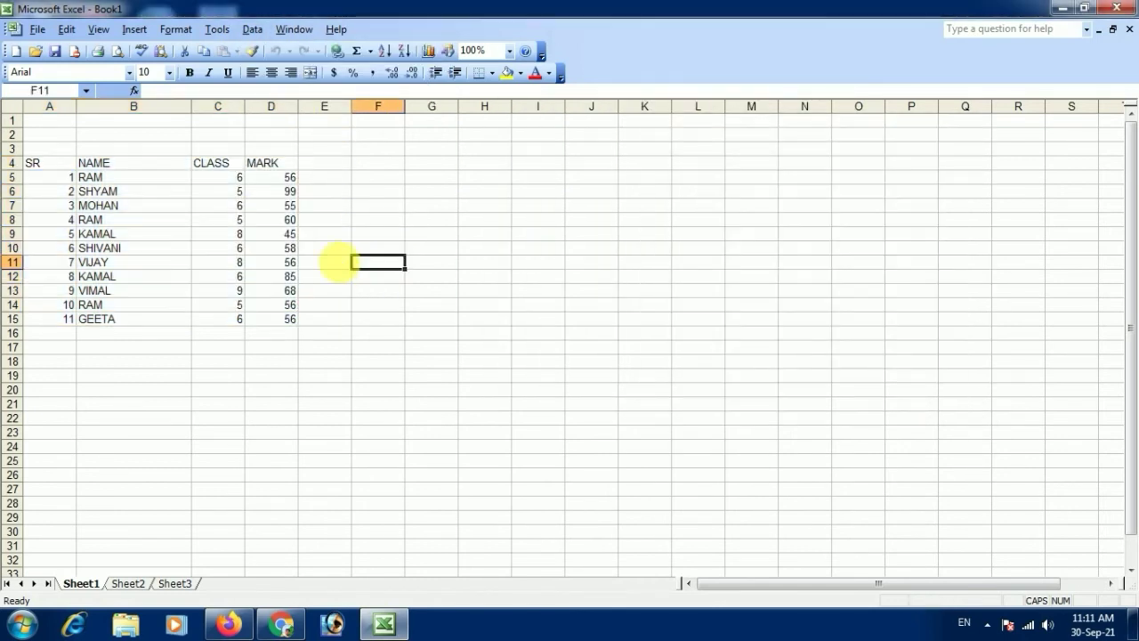
{"action": "left_click", "coordinate": [286, 192]}
{"action": "left_click", "coordinate": [292, 221]}
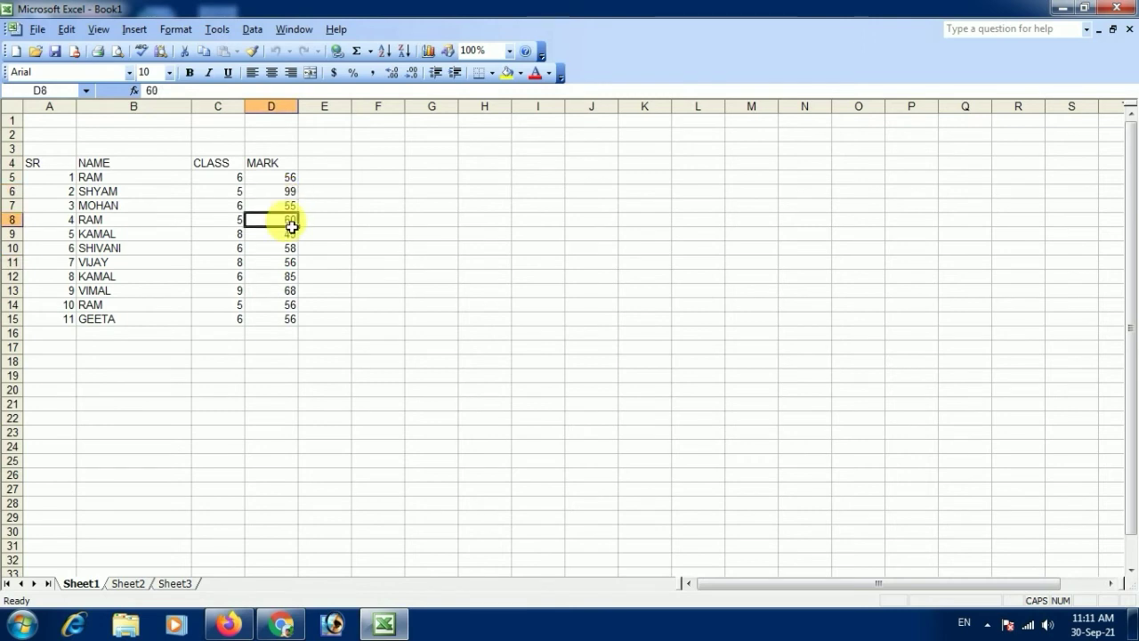
- Restrict D8 to whole numbers between 59 and 65
{"action": "left_click", "coordinate": [252, 29]}
{"action": "left_click", "coordinate": [293, 128]}
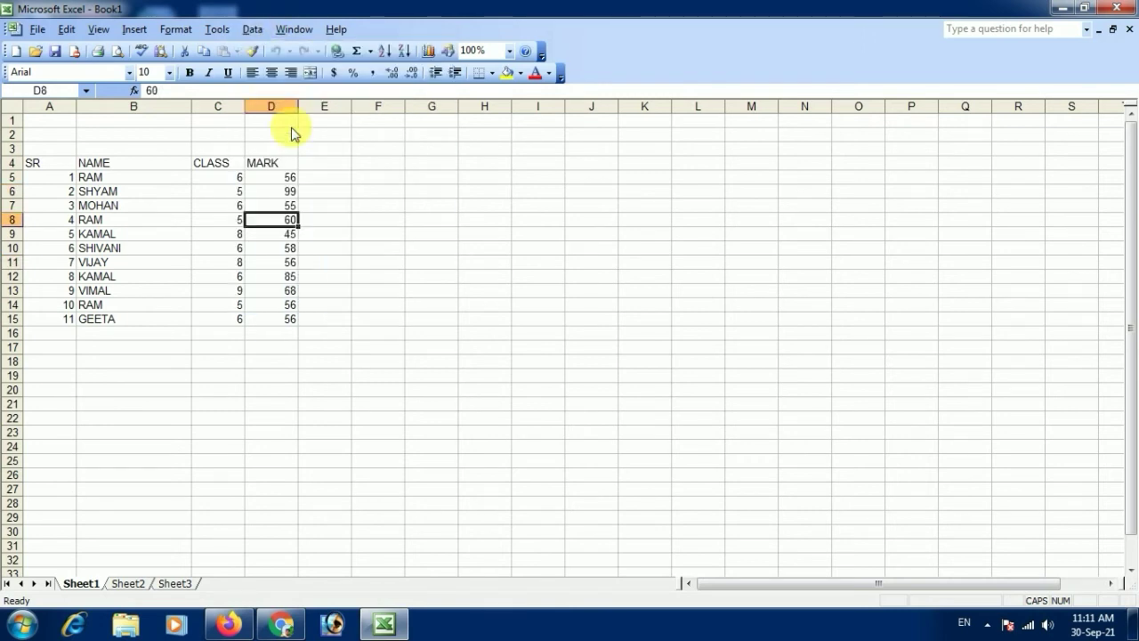
{"action": "left_click", "coordinate": [702, 219]}
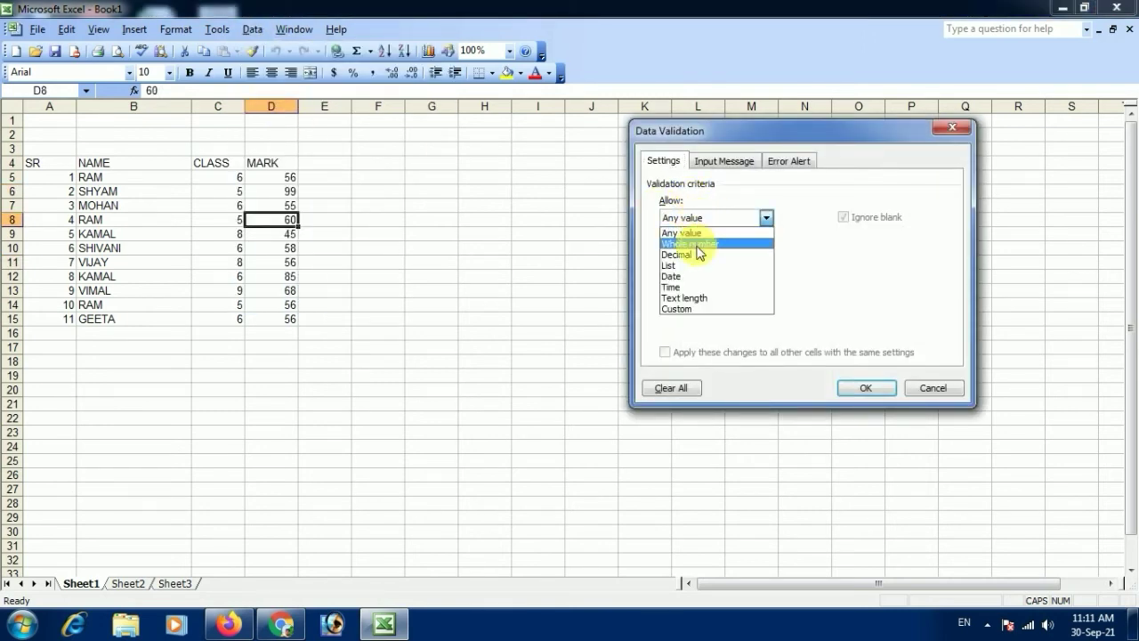
{"action": "left_click", "coordinate": [698, 244]}
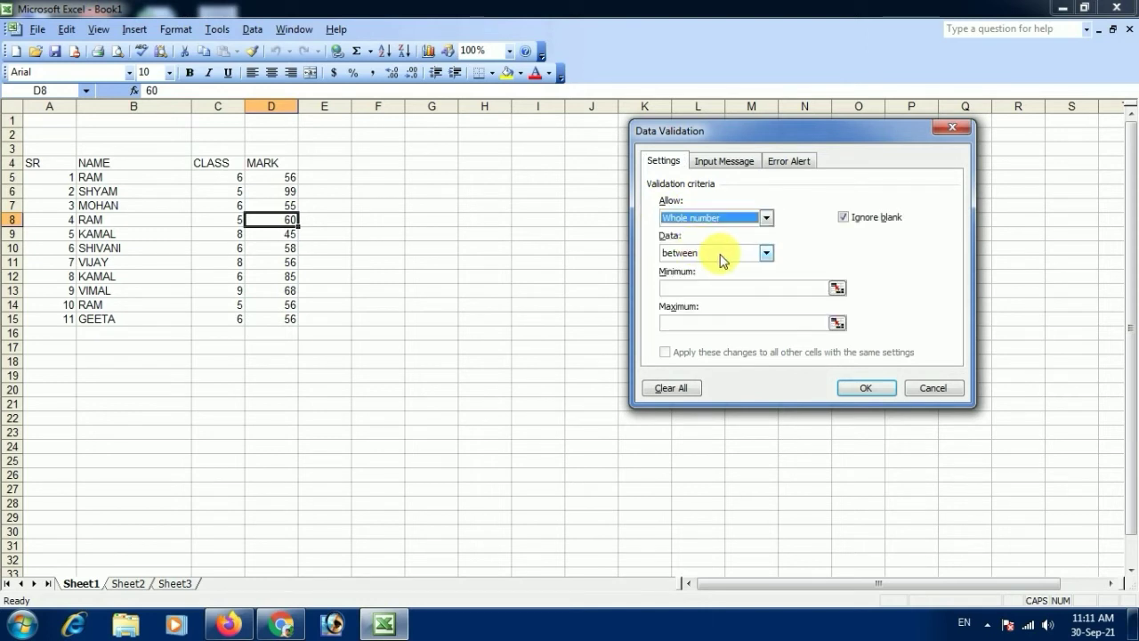
{"action": "left_click", "coordinate": [720, 255]}
{"action": "left_click", "coordinate": [720, 255]}
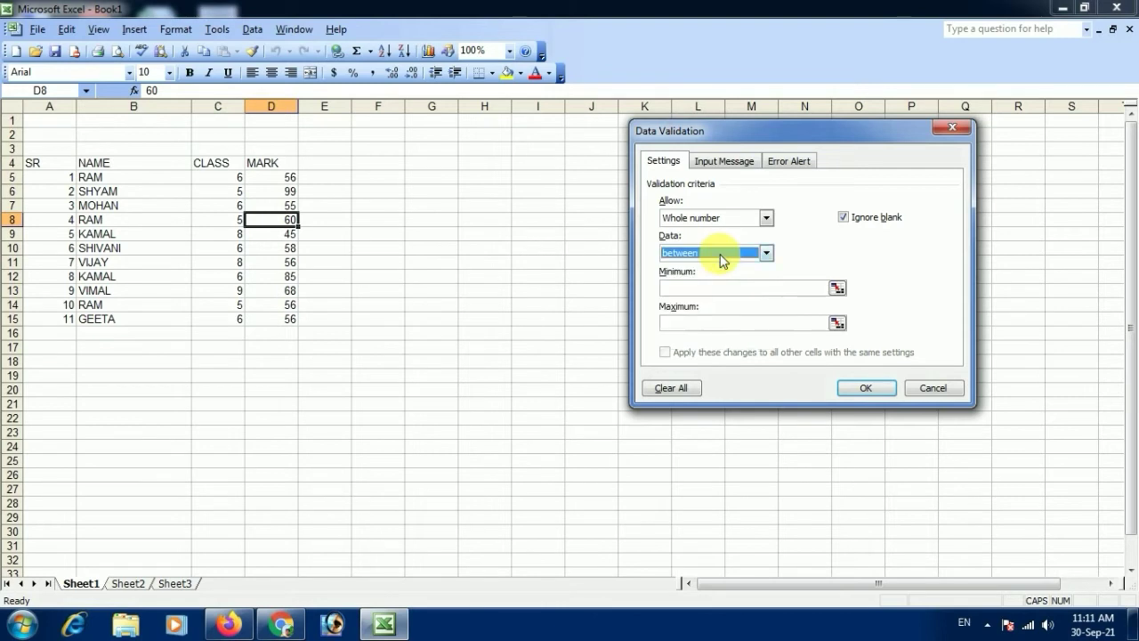
{"action": "left_click", "coordinate": [690, 289]}
{"action": "type", "text": "59"}
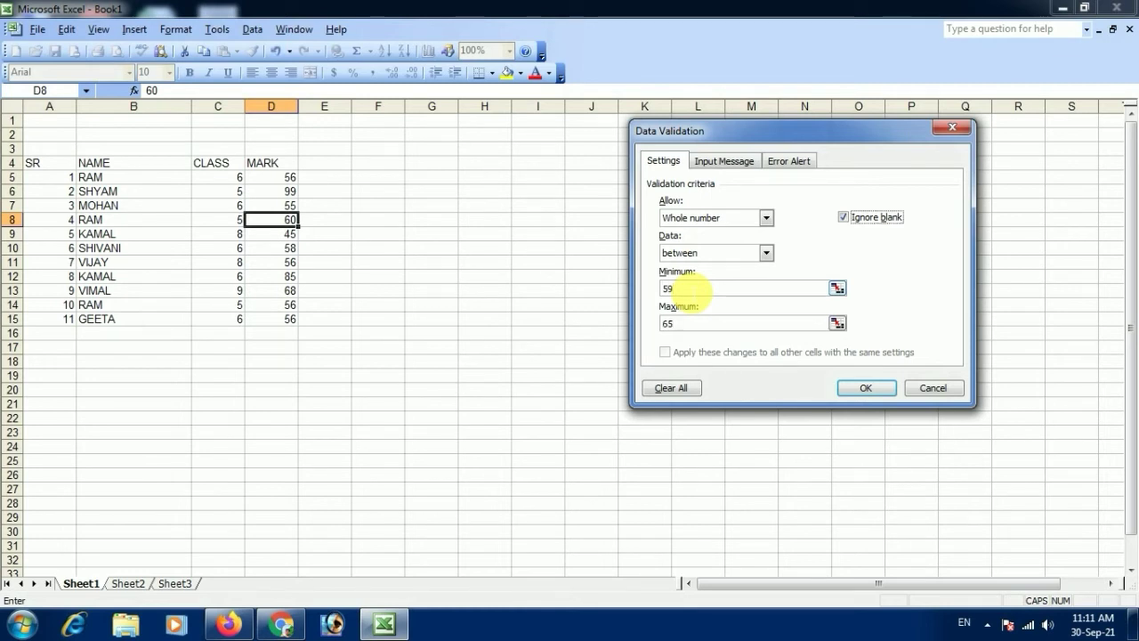
{"action": "left_click", "coordinate": [865, 387]}
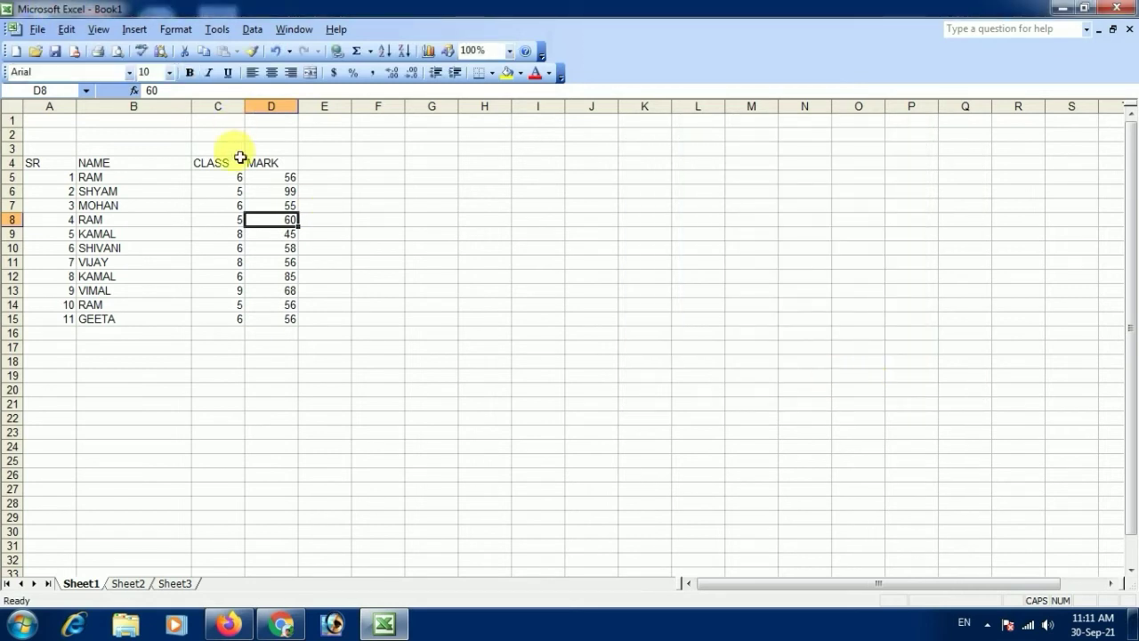
{"action": "left_click", "coordinate": [289, 210]}
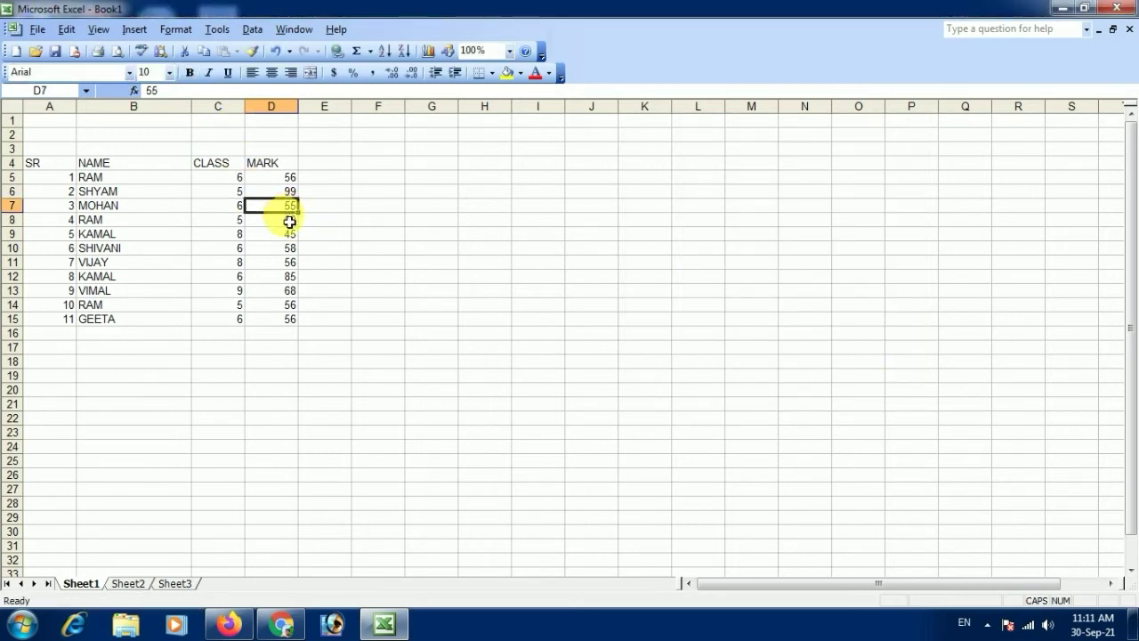
{"action": "left_click", "coordinate": [281, 224]}
{"action": "type", "text": "58"}
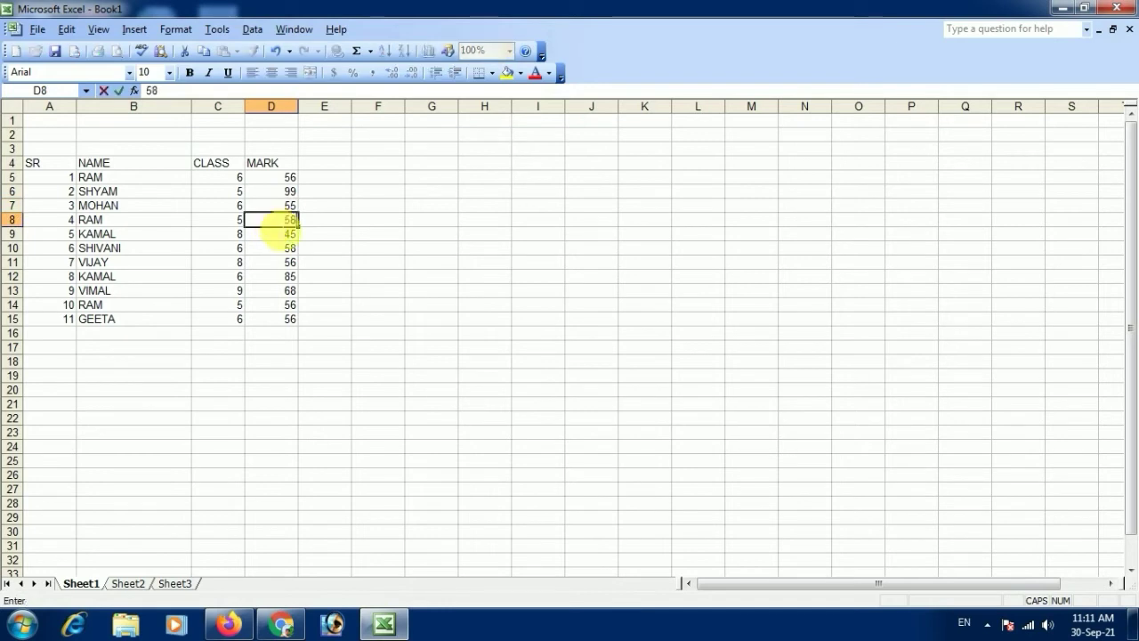
{"action": "key", "text": "Return"}
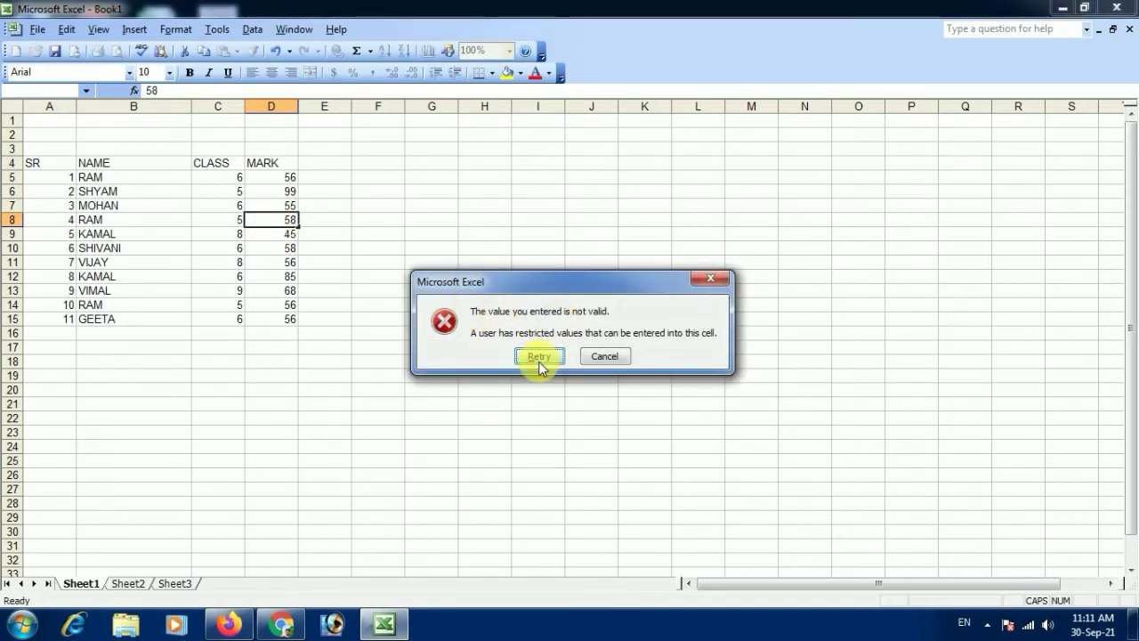
{"action": "left_click", "coordinate": [600, 356]}
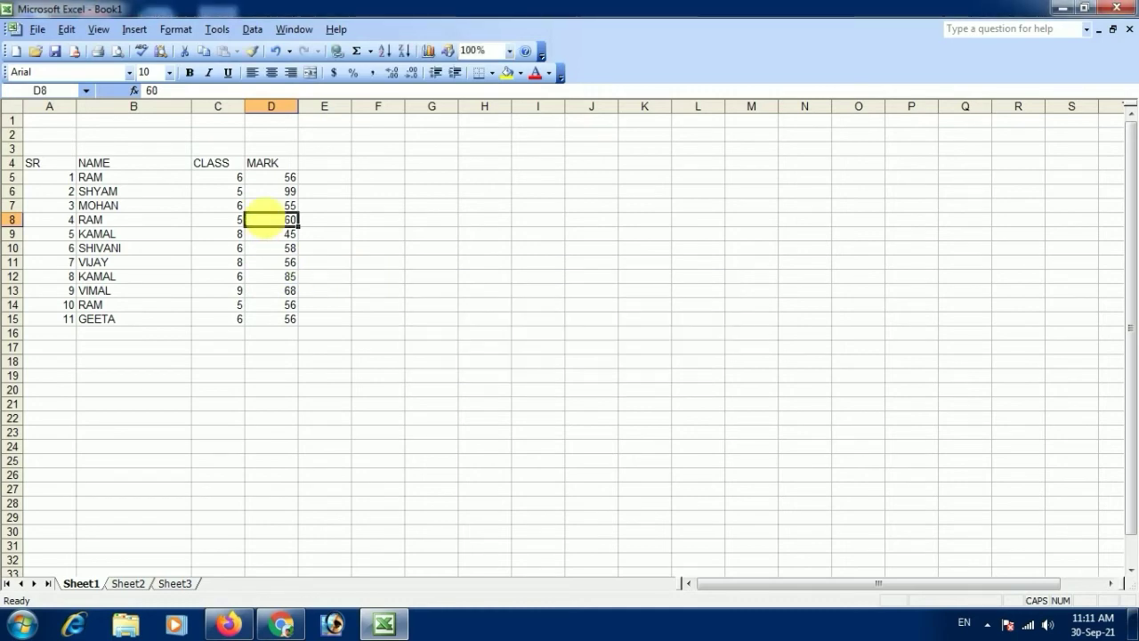
{"action": "left_click", "coordinate": [251, 29]}
- Give D8 an input message titled ERROR reading EXAM MARKS and a DONT CHANGE error alert
{"action": "left_click", "coordinate": [296, 126]}
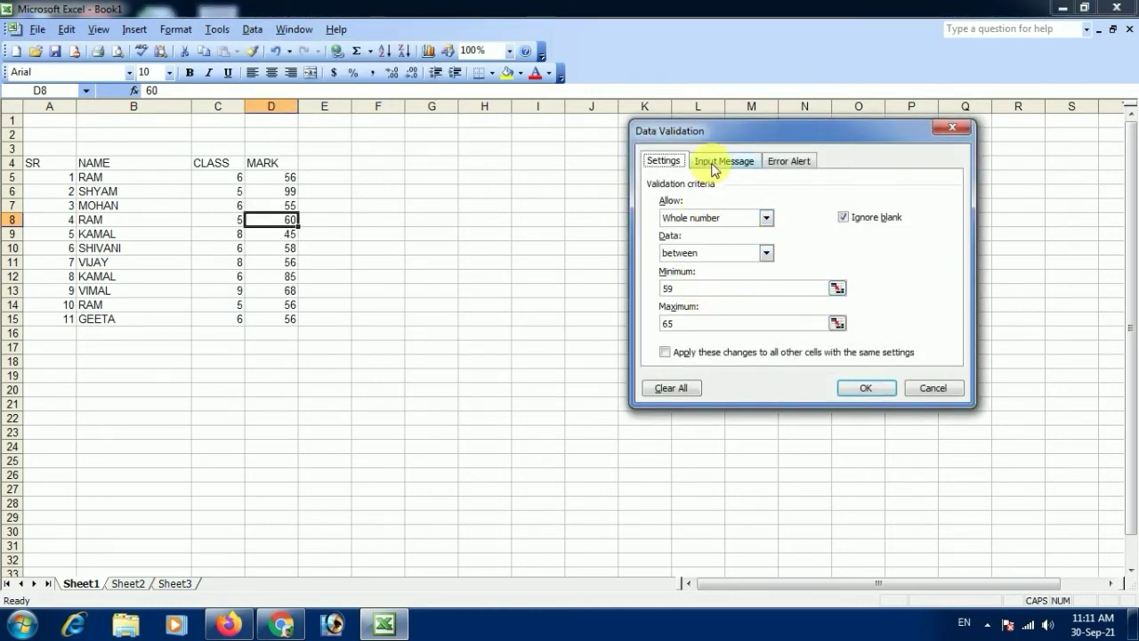
{"action": "left_click", "coordinate": [715, 161]}
{"action": "left_click", "coordinate": [692, 236]}
{"action": "type", "text": "EXAM MARKS"}
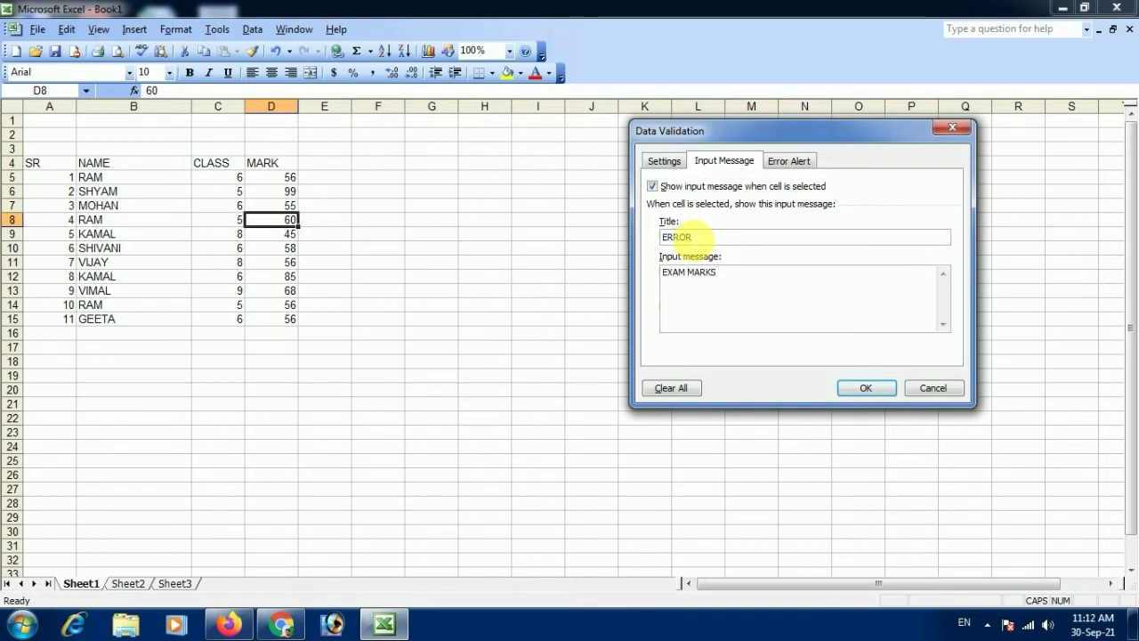
{"action": "left_click", "coordinate": [790, 160]}
{"action": "left_click", "coordinate": [761, 238]}
{"action": "type", "text": "DONT C"}
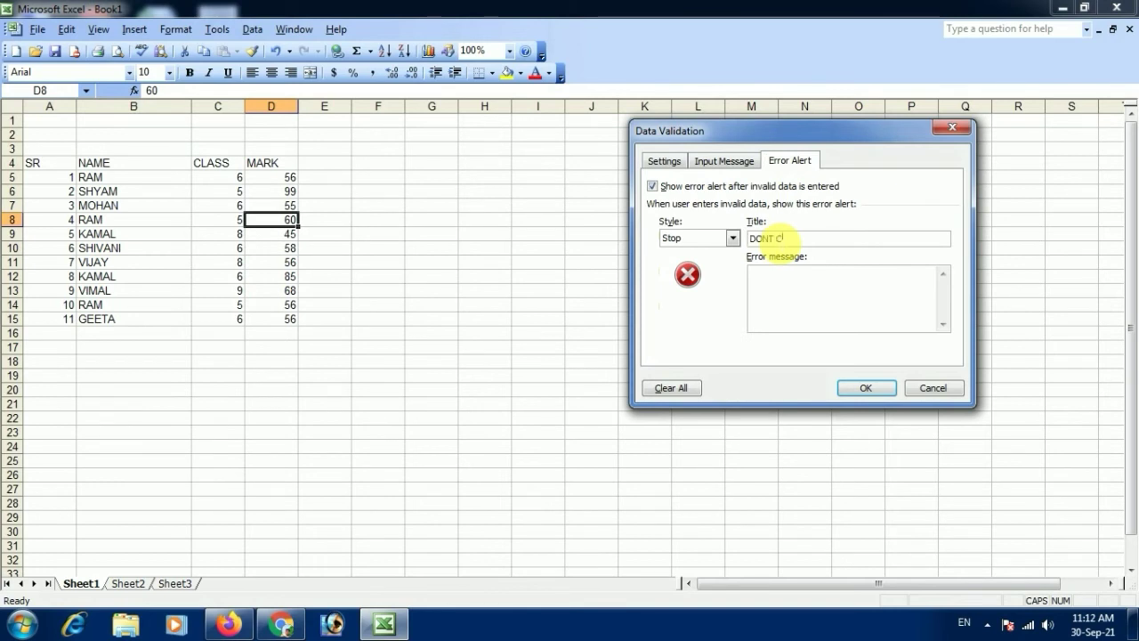
{"action": "type", "text": "HANGE"}
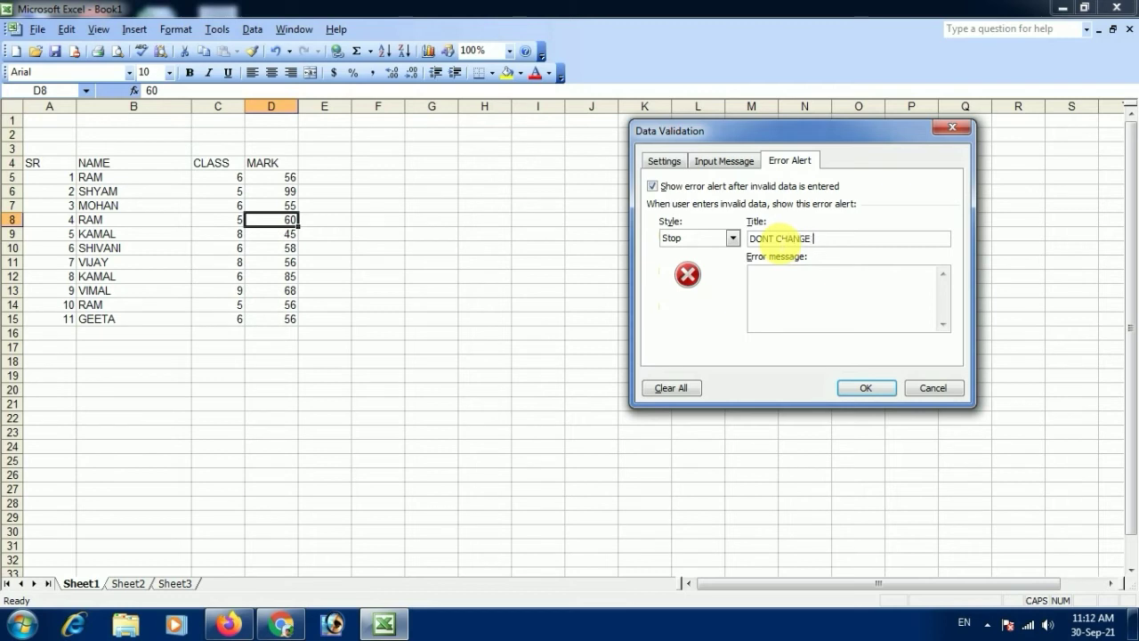
{"action": "left_click", "coordinate": [806, 300]}
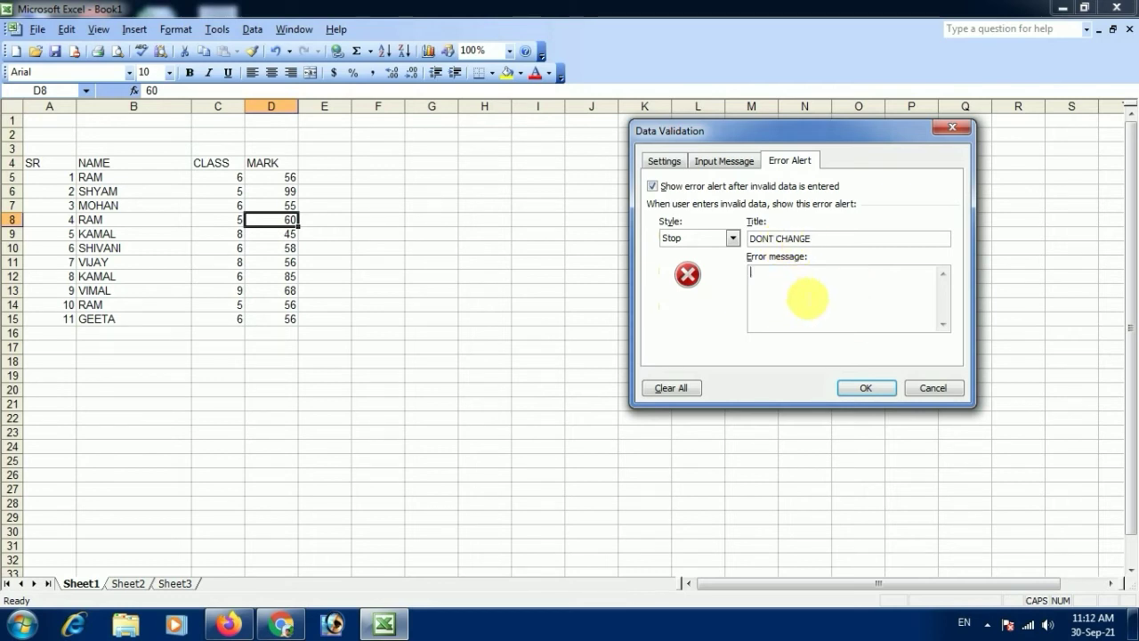
{"action": "left_click", "coordinate": [865, 387]}
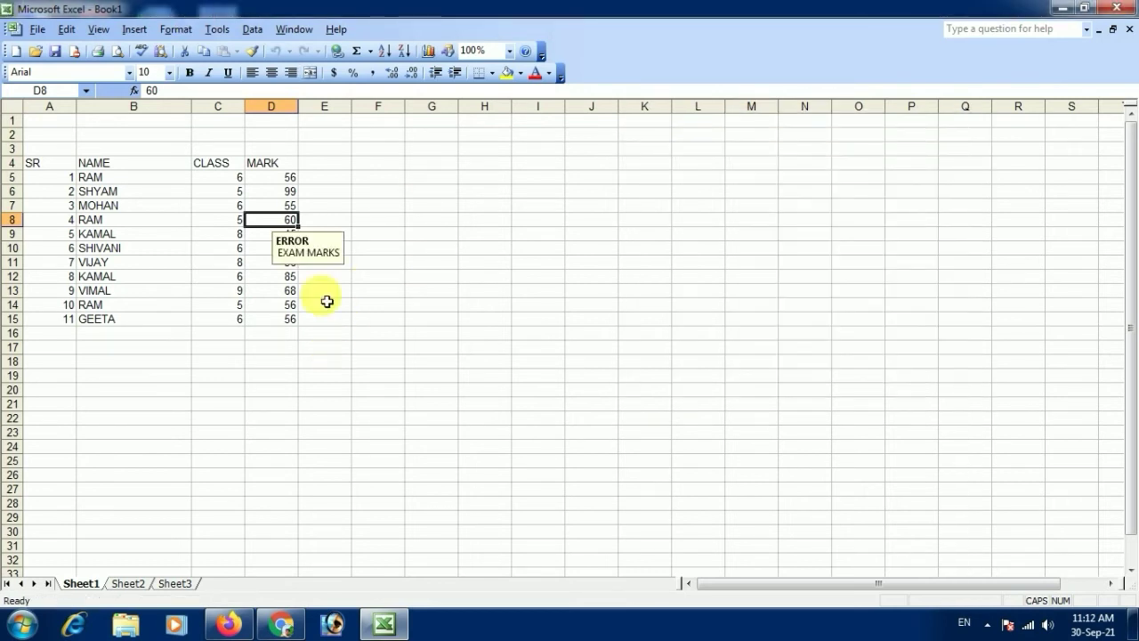
- Enter 59 in D8, then try 58 and cancel the DONT CHANGE rejection
{"action": "left_click", "coordinate": [278, 228]}
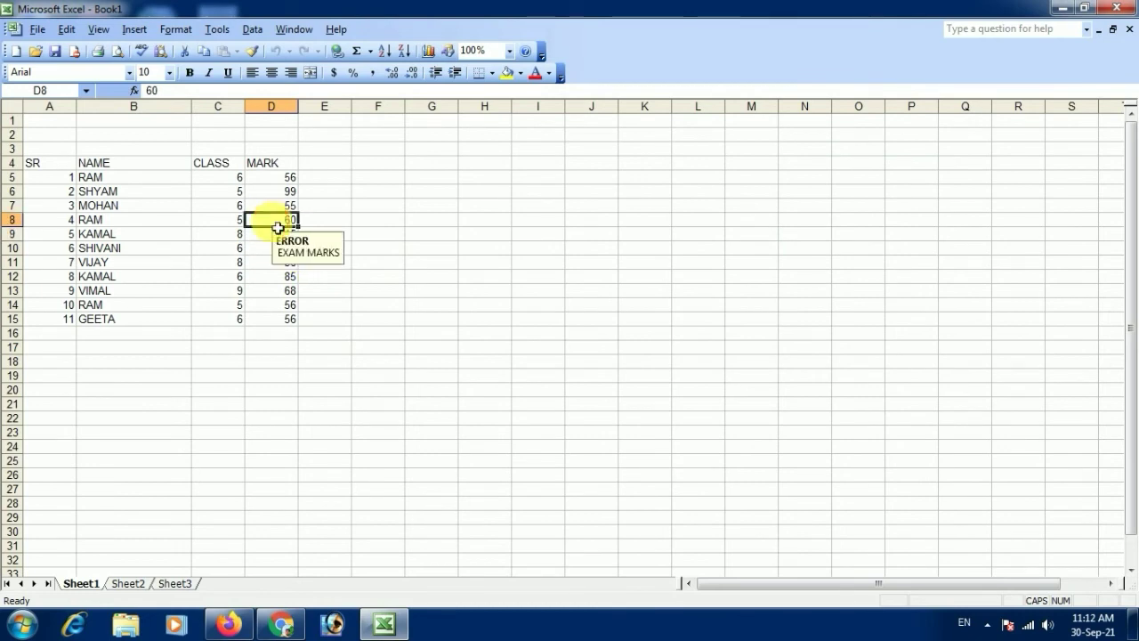
{"action": "type", "text": "59."}
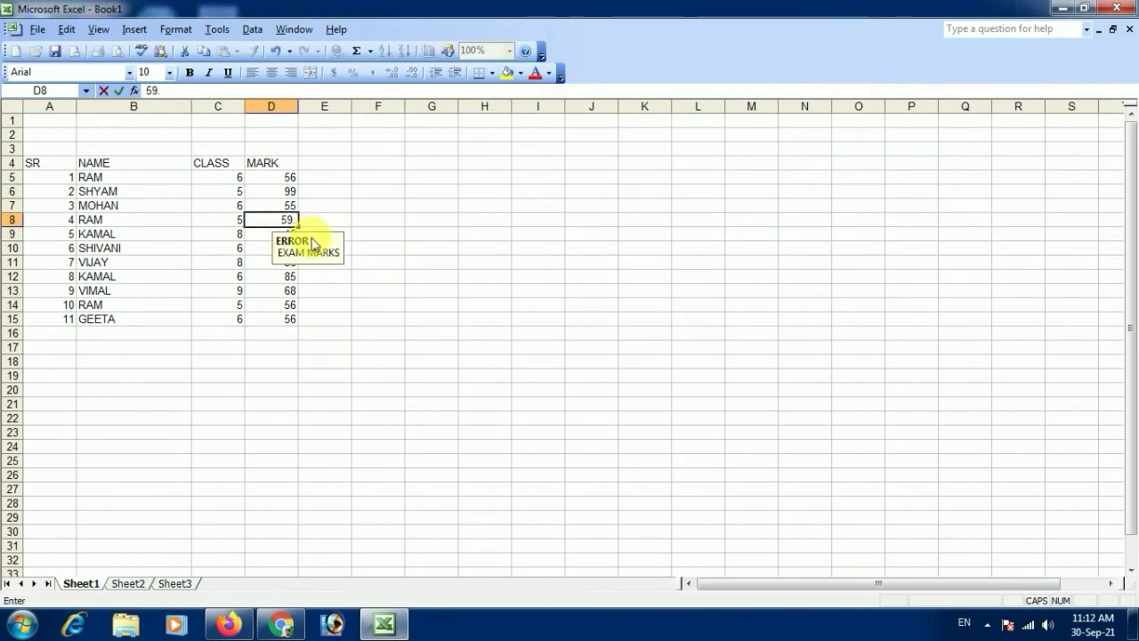
{"action": "key", "text": "Return"}
{"action": "left_click", "coordinate": [285, 226]}
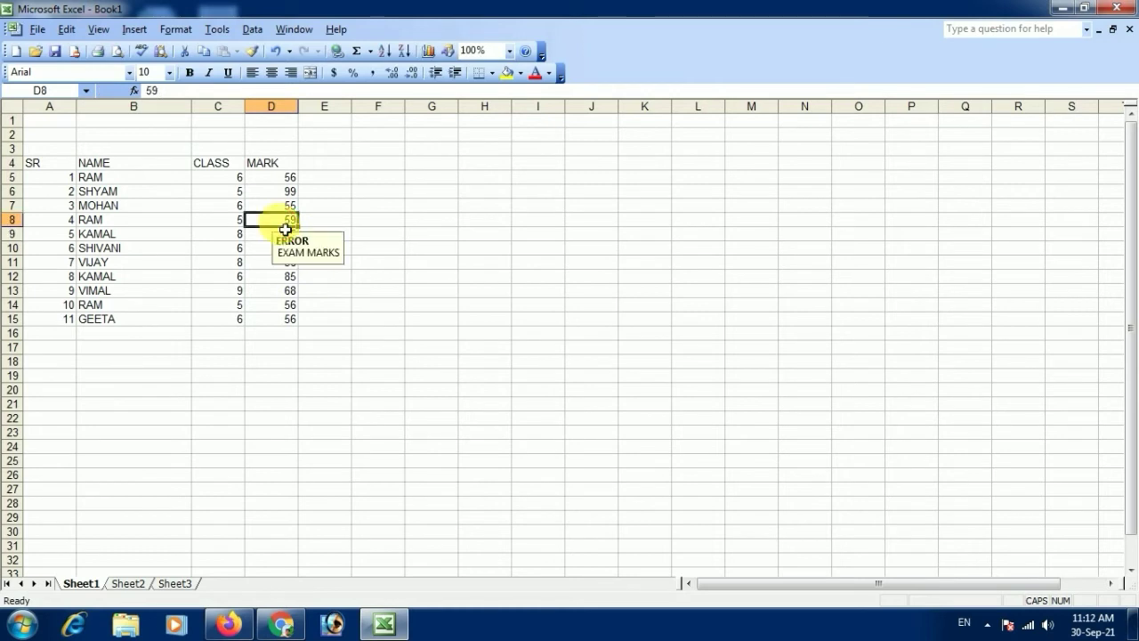
{"action": "type", "text": "58"}
{"action": "key", "text": "Return"}
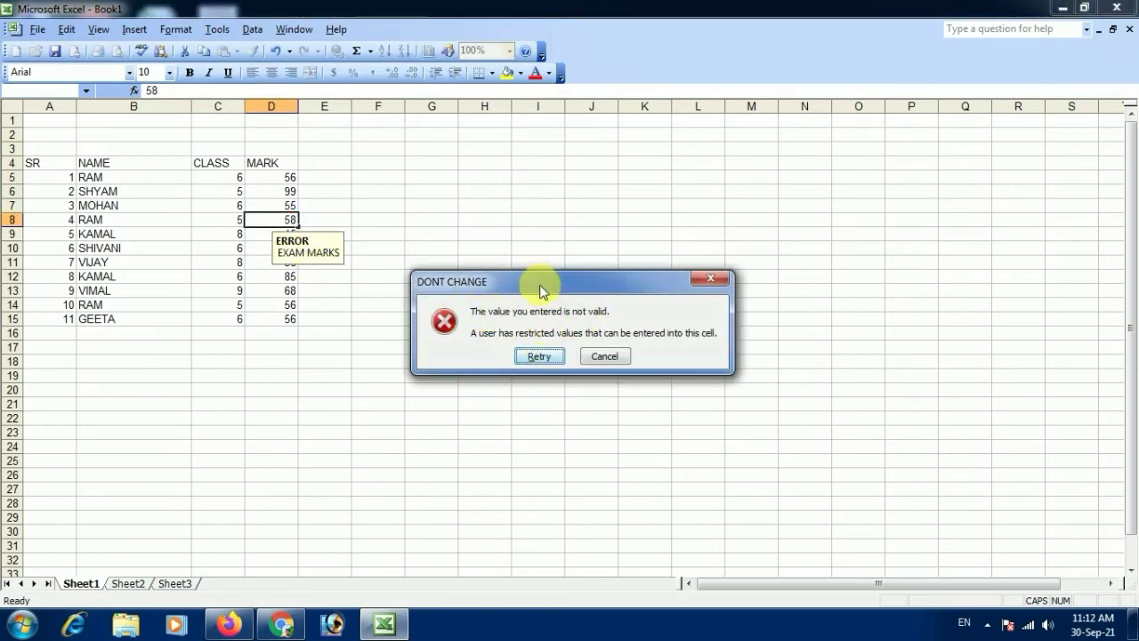
{"action": "left_click_drag", "start_coordinate": [539, 283], "coordinate": [617, 251]}
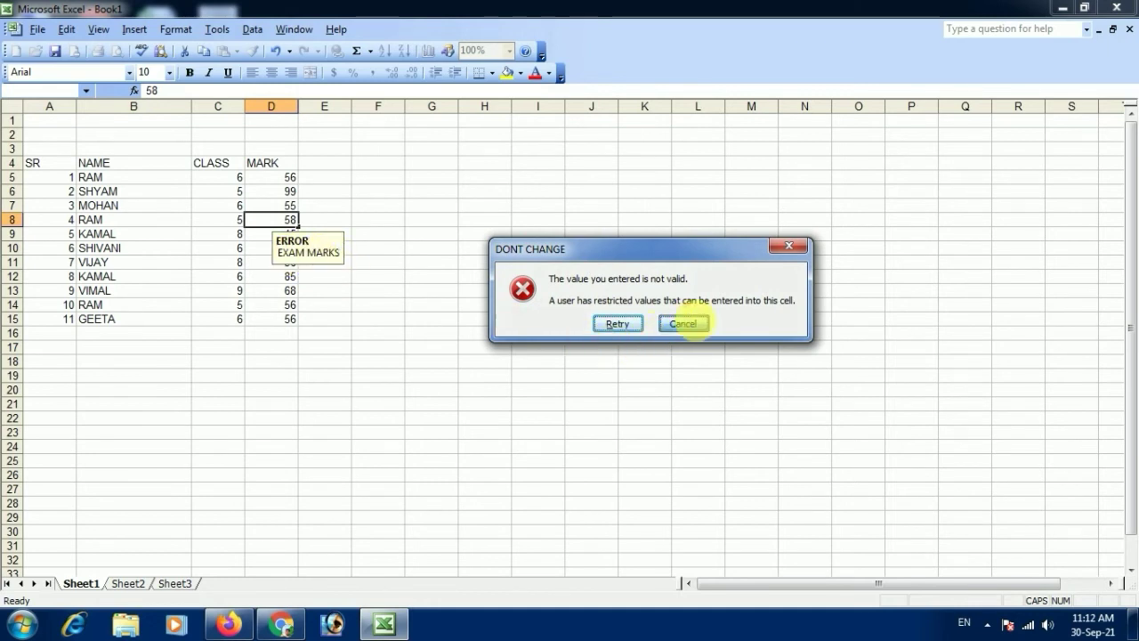
{"action": "left_click", "coordinate": [683, 323]}
{"action": "left_click", "coordinate": [254, 29]}
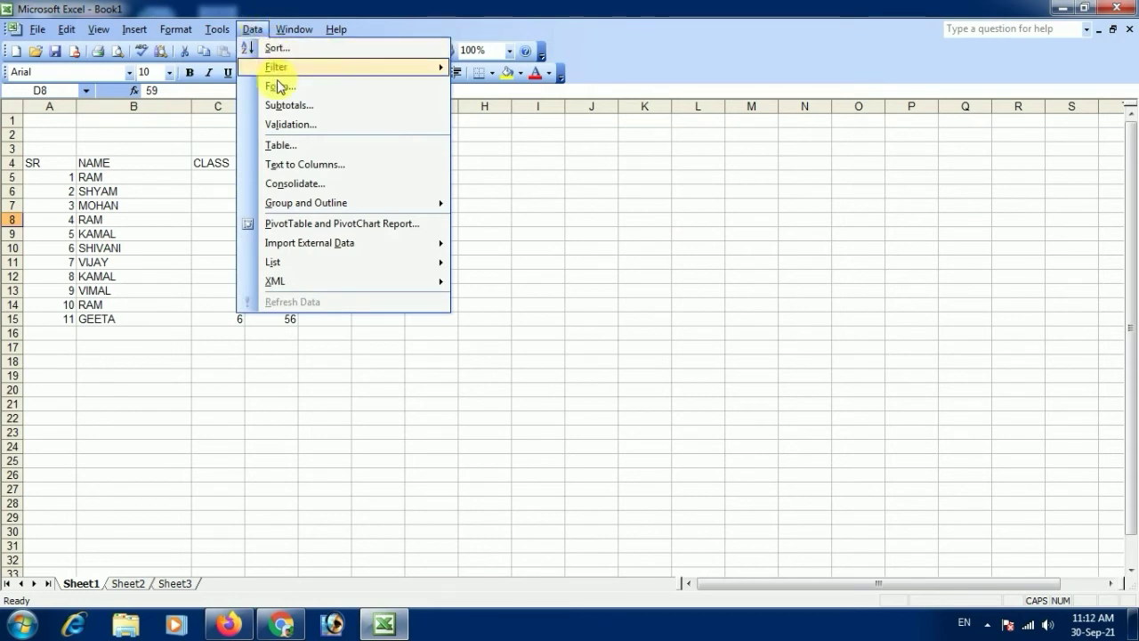
- Reset D8's validation to allow any value
{"action": "left_click", "coordinate": [291, 124]}
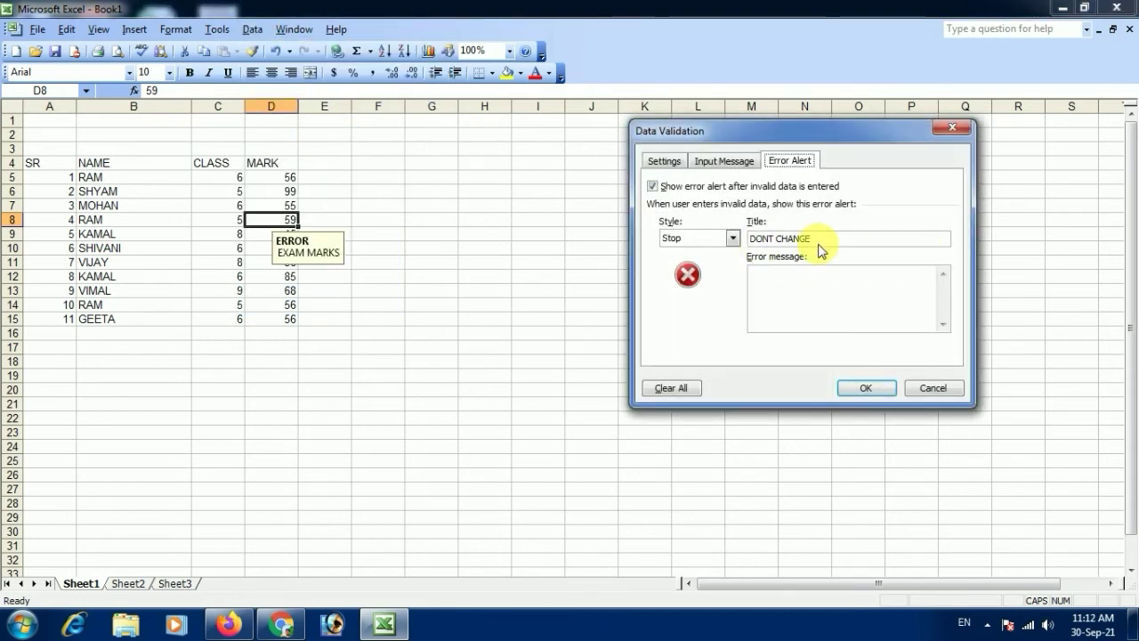
{"action": "left_click", "coordinate": [672, 161]}
{"action": "left_click", "coordinate": [697, 221]}
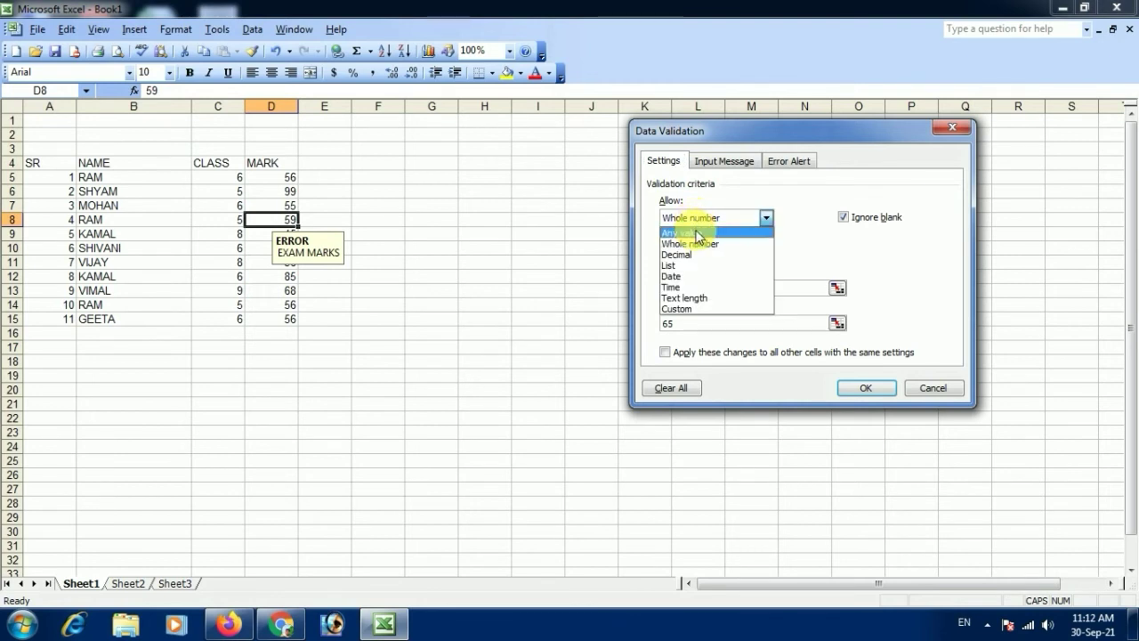
{"action": "left_click", "coordinate": [694, 230]}
{"action": "left_click", "coordinate": [863, 390]}
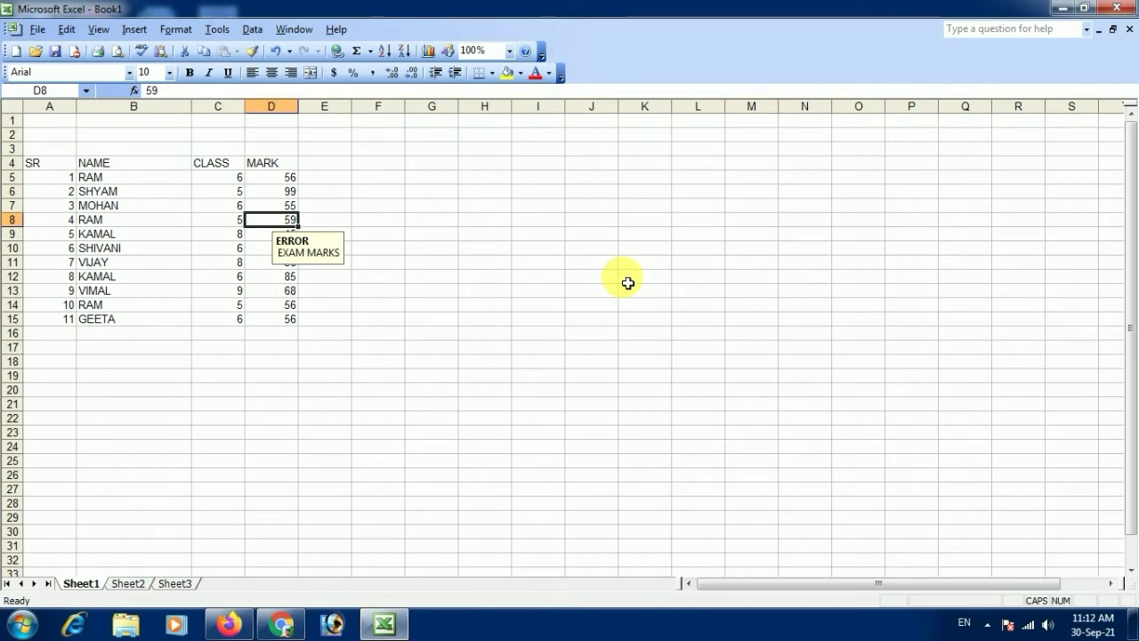
- Delete the student marks table from the sheet, leaving it empty
{"action": "left_click", "coordinate": [281, 230]}
{"action": "left_click", "coordinate": [283, 220]}
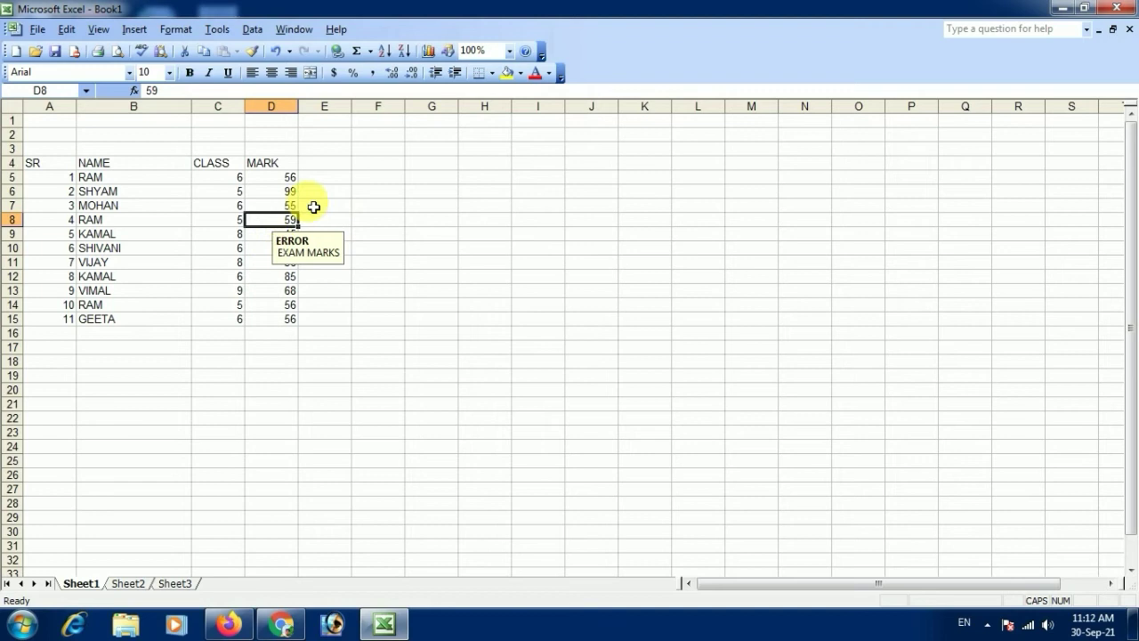
{"action": "left_click", "coordinate": [252, 29]}
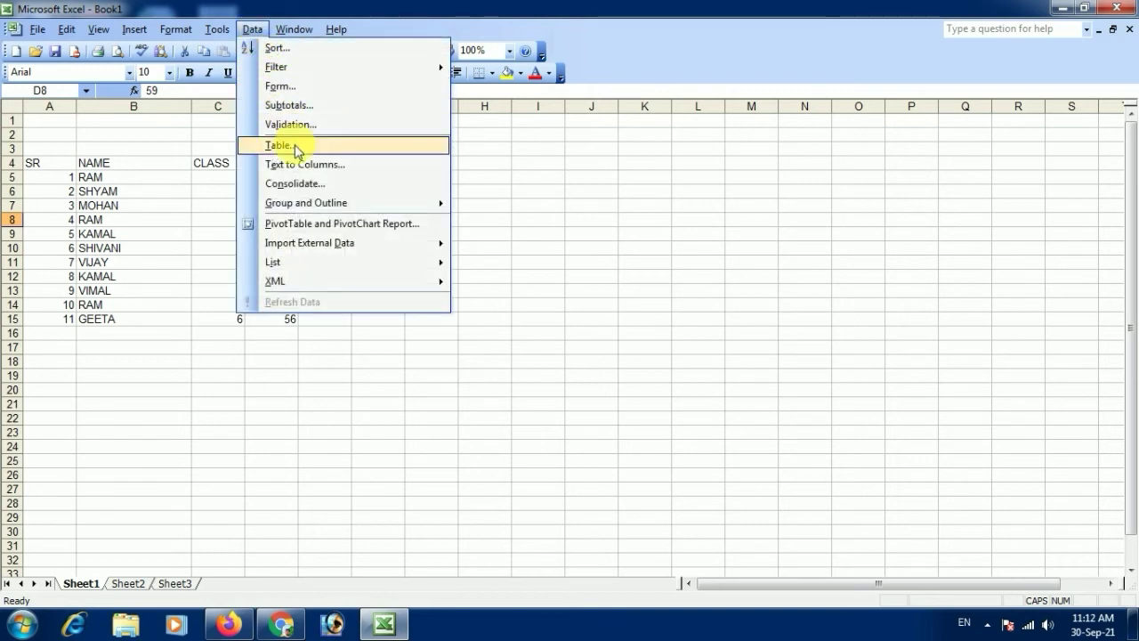
{"action": "left_click", "coordinate": [523, 200]}
{"action": "mouse_move", "coordinate": [40, 162]}
{"action": "left_mouse_down"}
{"action": "mouse_move", "coordinate": [311, 338]}
{"action": "mouse_move", "coordinate": [294, 333]}
{"action": "left_mouse_up"}
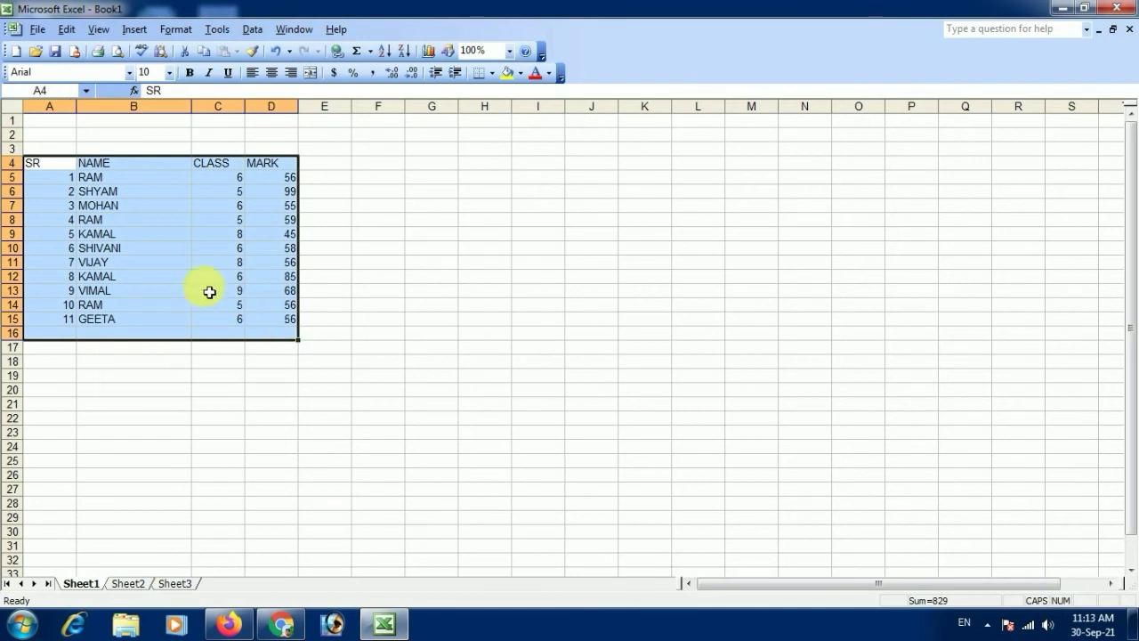
{"action": "key", "text": "Delete"}
- Enter 1 in both A4 and B4
{"action": "left_click", "coordinate": [272, 190]}
{"action": "left_click", "coordinate": [365, 192]}
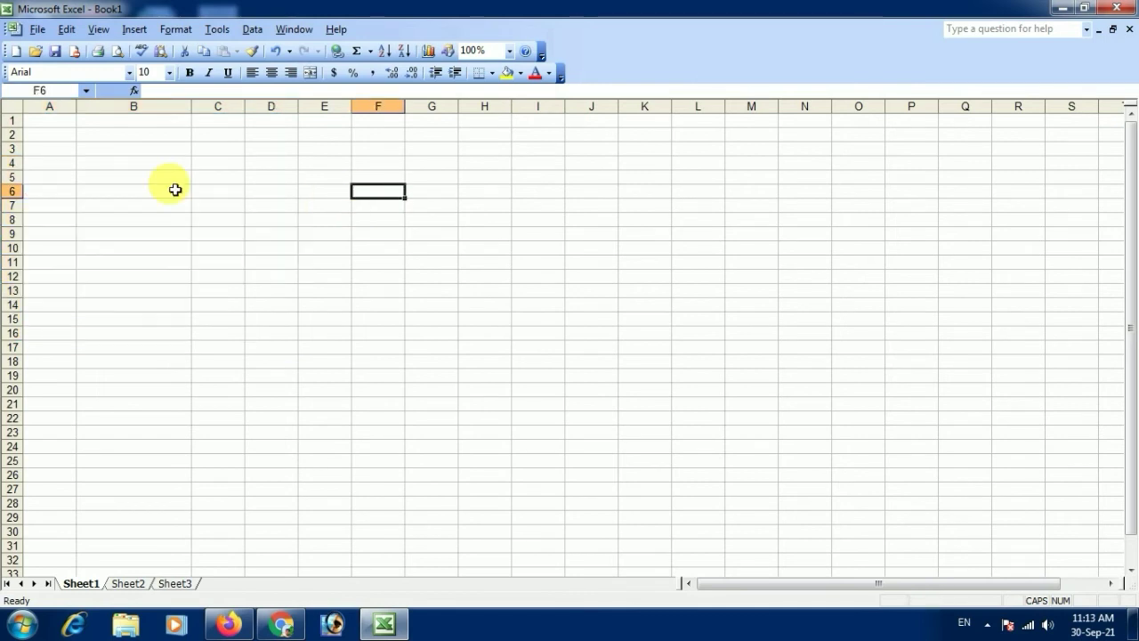
{"action": "left_click", "coordinate": [65, 167]}
{"action": "type", "text": "1"}
{"action": "key", "text": "Tab"}
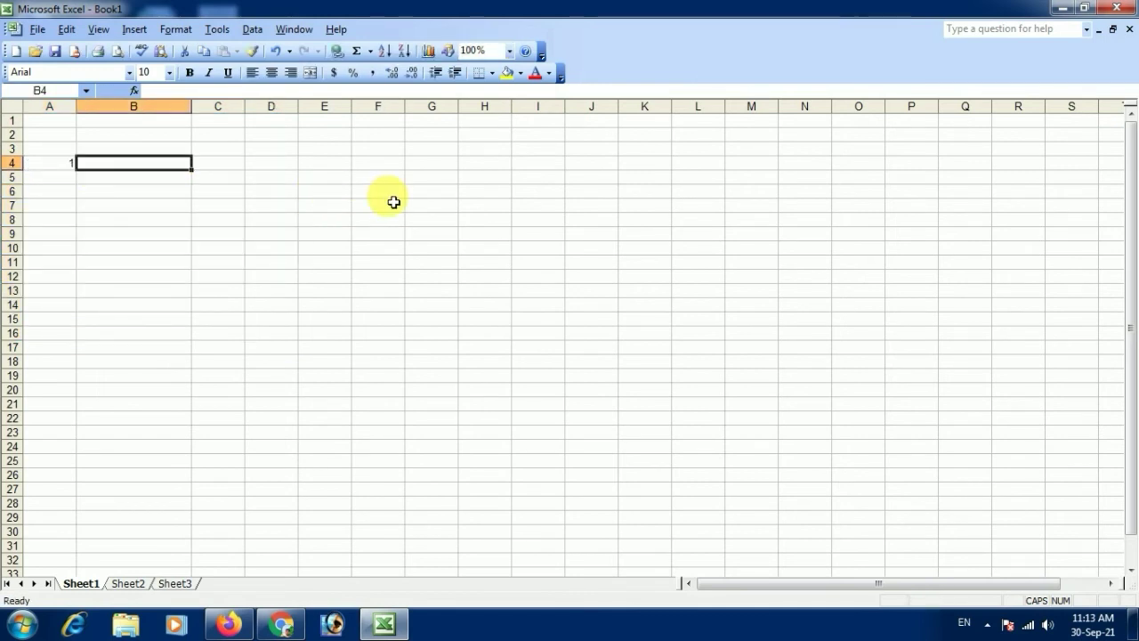
{"action": "type", "text": "1"}
{"action": "key", "text": "Tab"}
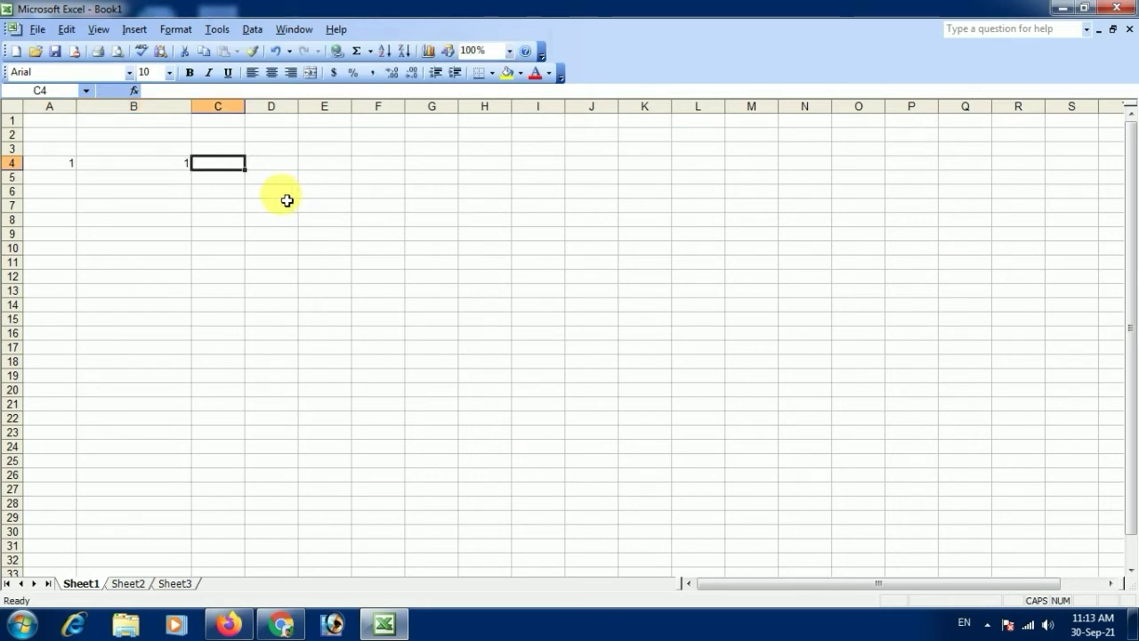
- Enter the formula =A4*B4 in A5, correcting it after the first attempt
{"action": "key", "text": "Return"}
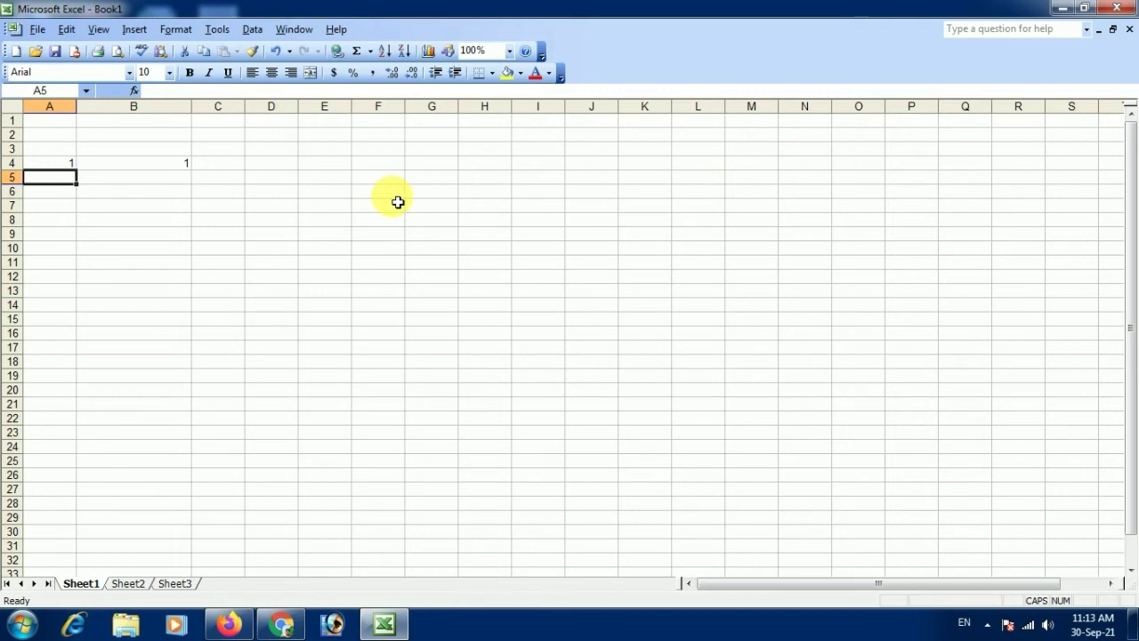
{"action": "type", "text": "A4*B4"}
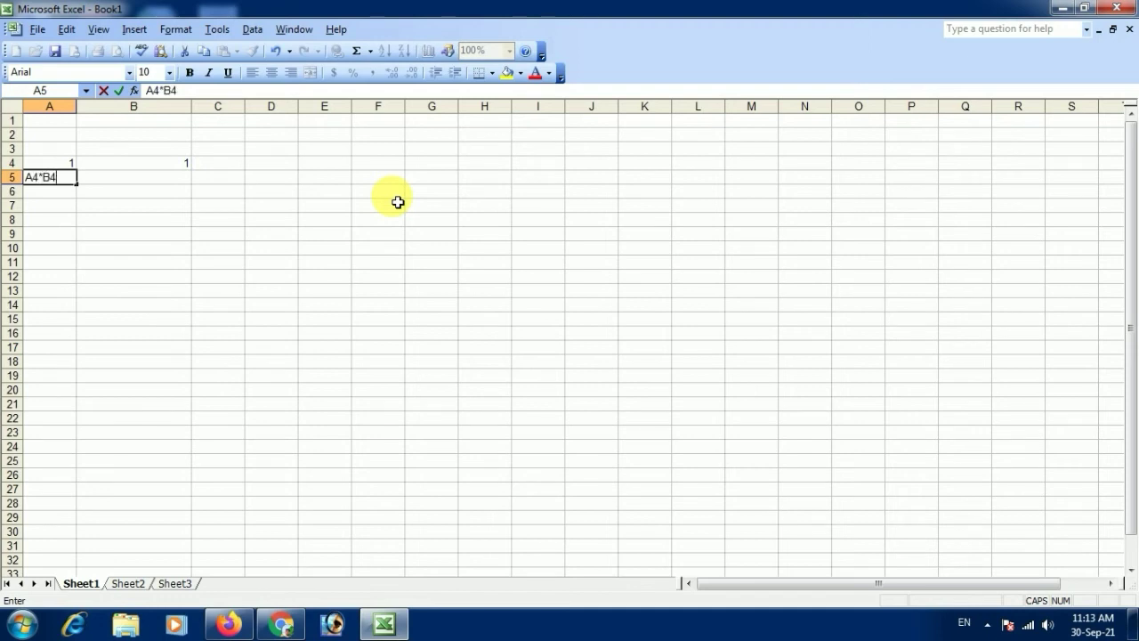
{"action": "key", "text": "ctrl+Return"}
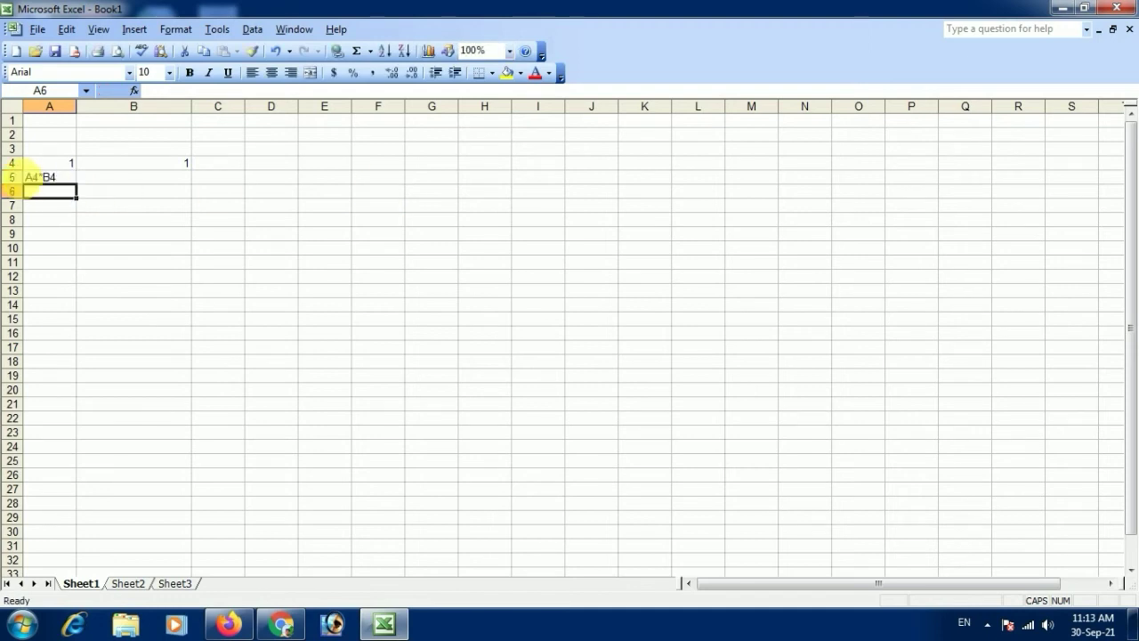
{"action": "double_click", "coordinate": [40, 178]}
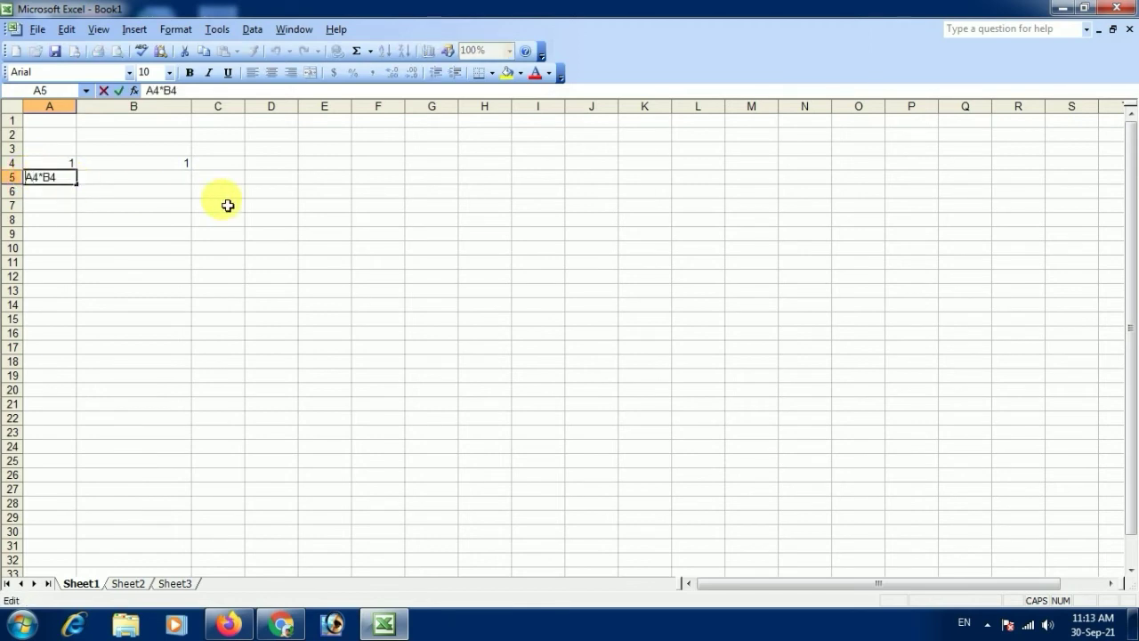
{"action": "type", "text": "="}
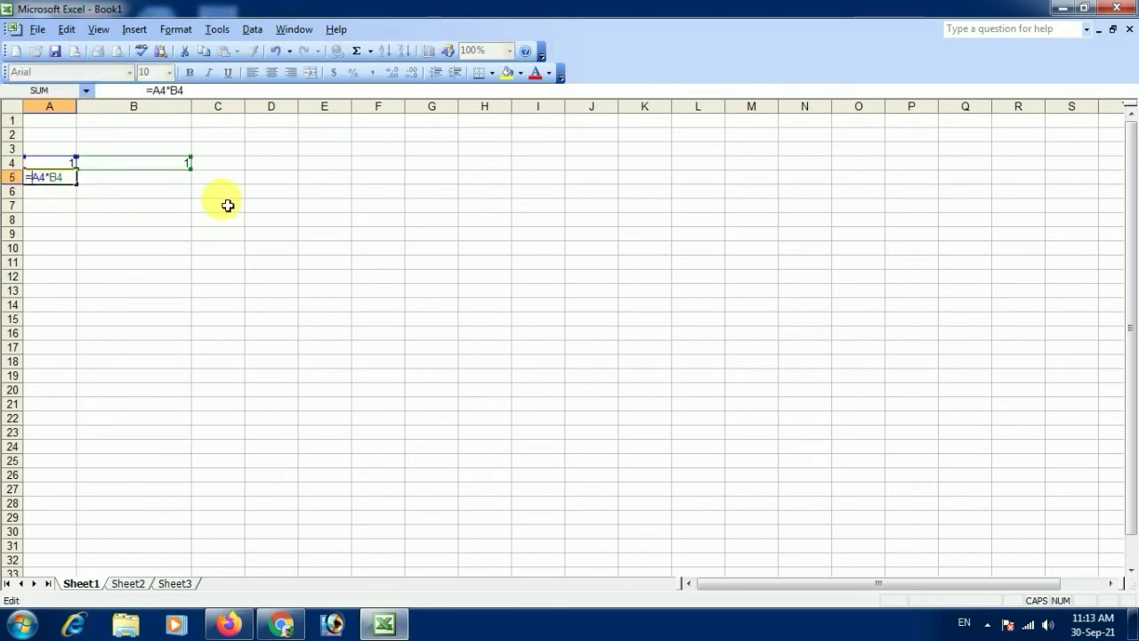
{"action": "key", "text": "Return"}
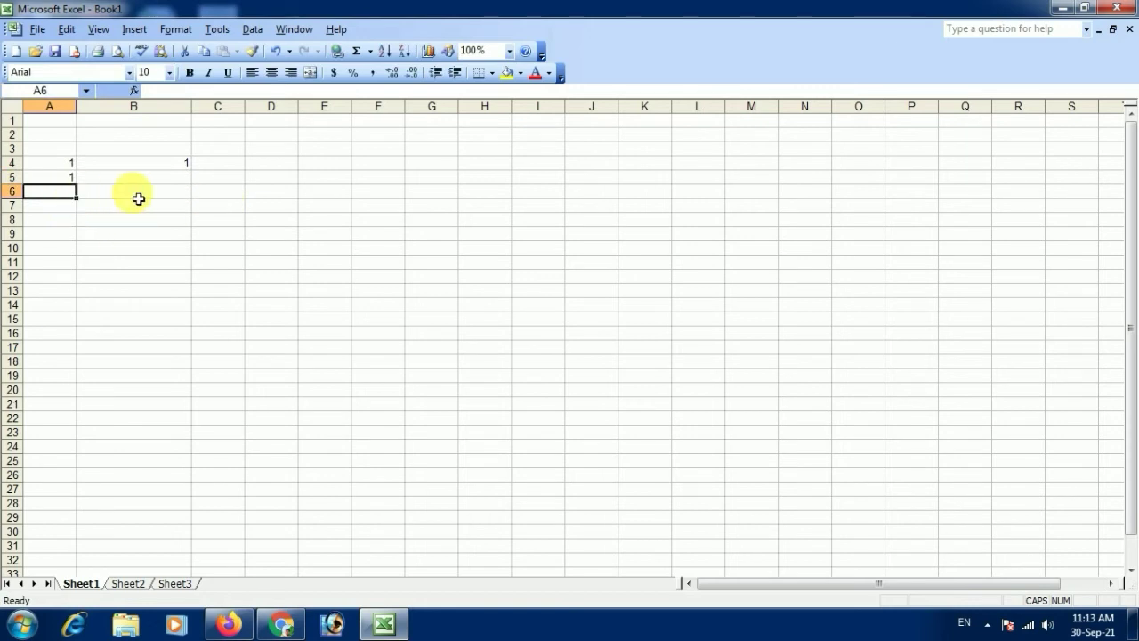
- Type the column series 2 through 10 down A6:A14
{"action": "type", "text": "2"}
{"action": "key", "text": "Return"}
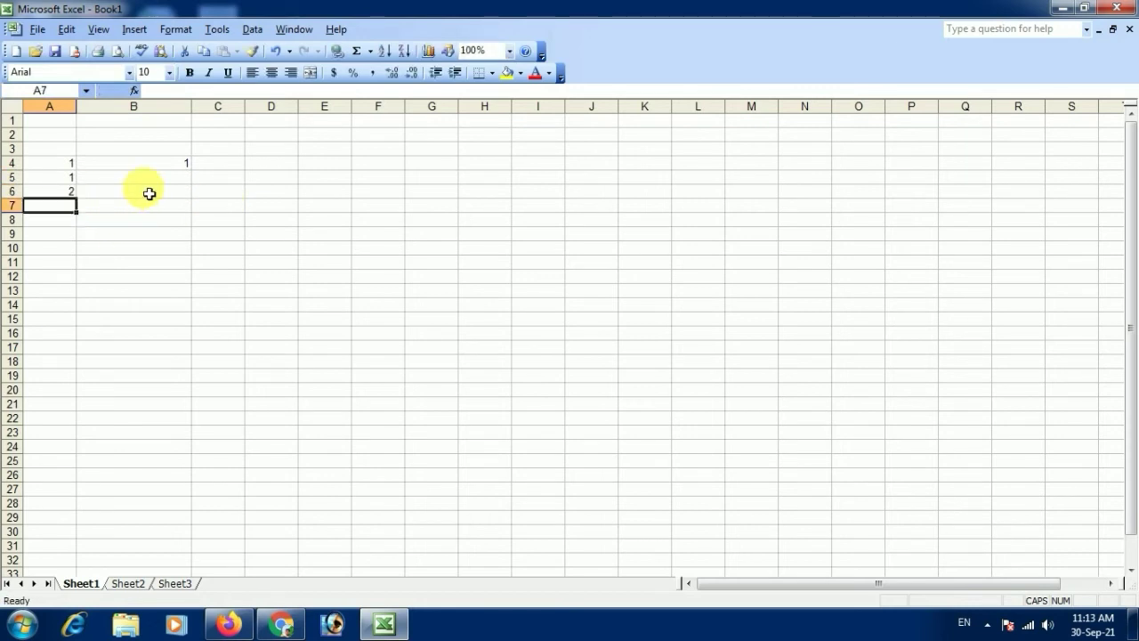
{"action": "type", "text": "3"}
{"action": "key", "text": "Return"}
{"action": "type", "text": "4"}
{"action": "key", "text": "Return"}
{"action": "type", "text": "5"}
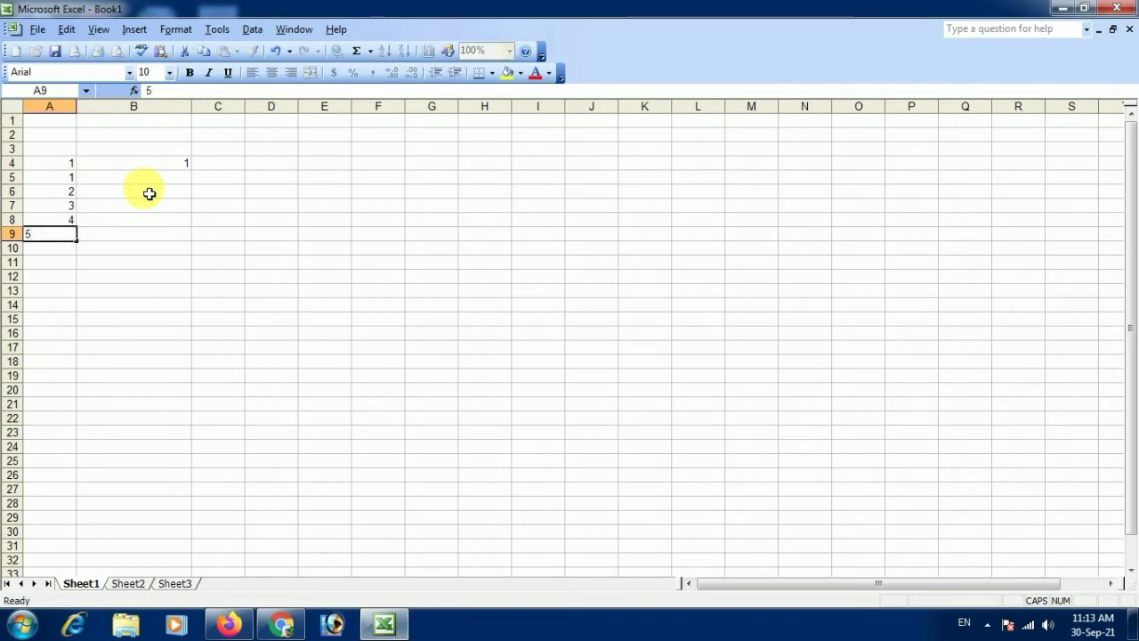
{"action": "key", "text": "Return"}
{"action": "type", "text": "6"}
{"action": "key", "text": "Return"}
{"action": "type", "text": "7"}
{"action": "key", "text": "Return"}
{"action": "type", "text": "8"}
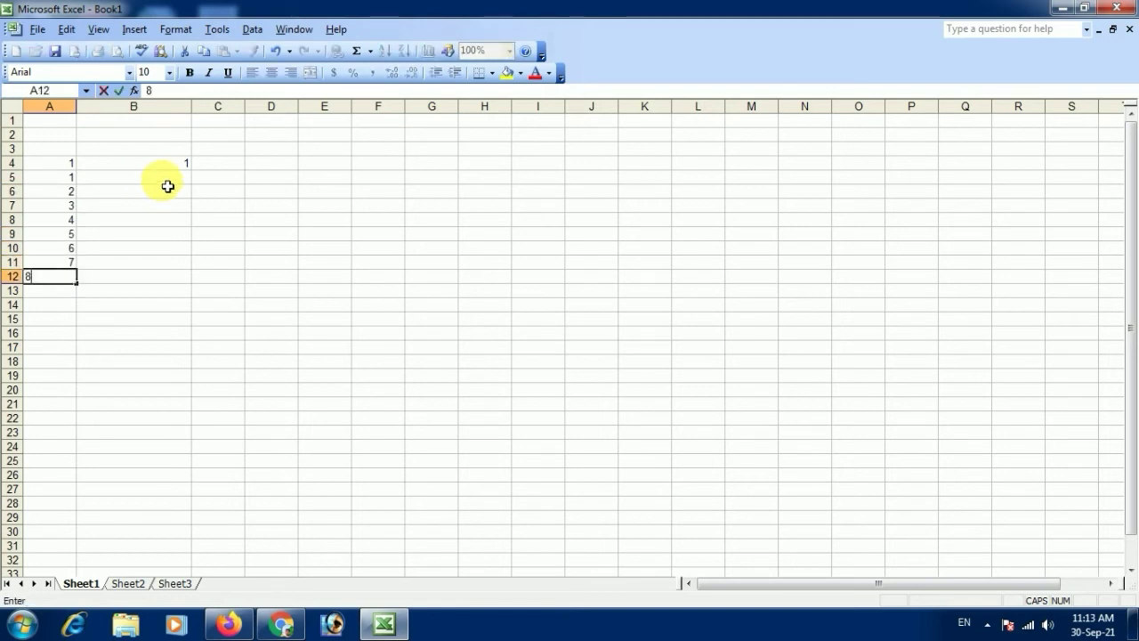
{"action": "key", "text": "Return"}
{"action": "type", "text": "9"}
{"action": "key", "text": "Return"}
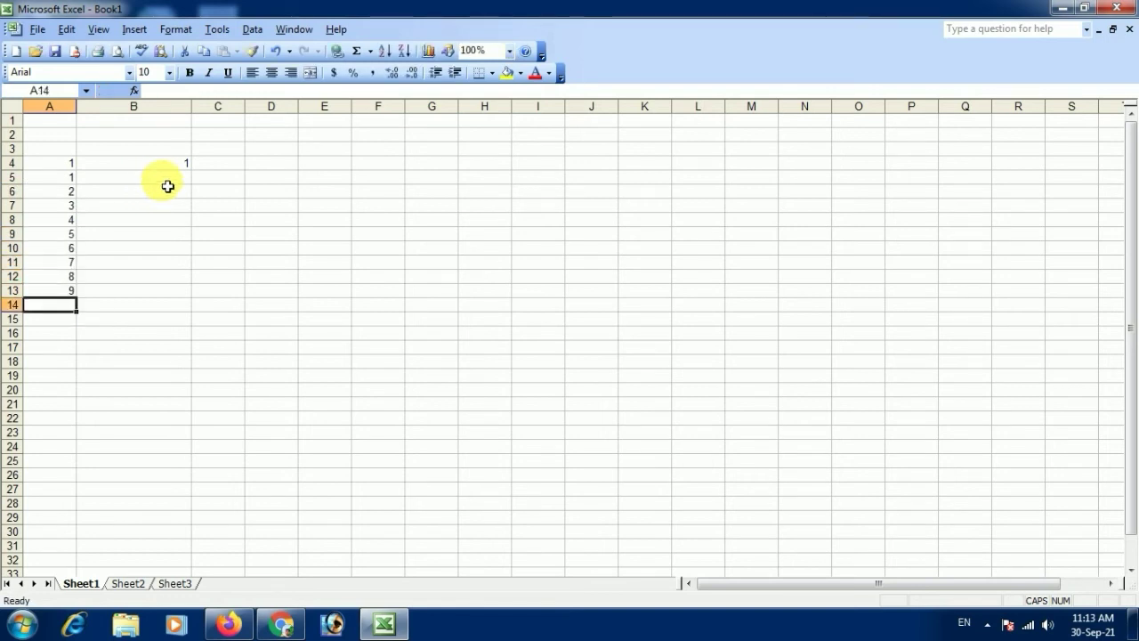
{"action": "type", "text": "10"}
- Fill B5:Q5 with row values 1, 5, 6, 5, 8, 5, 48, 5, 89, 65, 8, 6, 58, 56, 8, 56
{"action": "key", "text": "Return"}
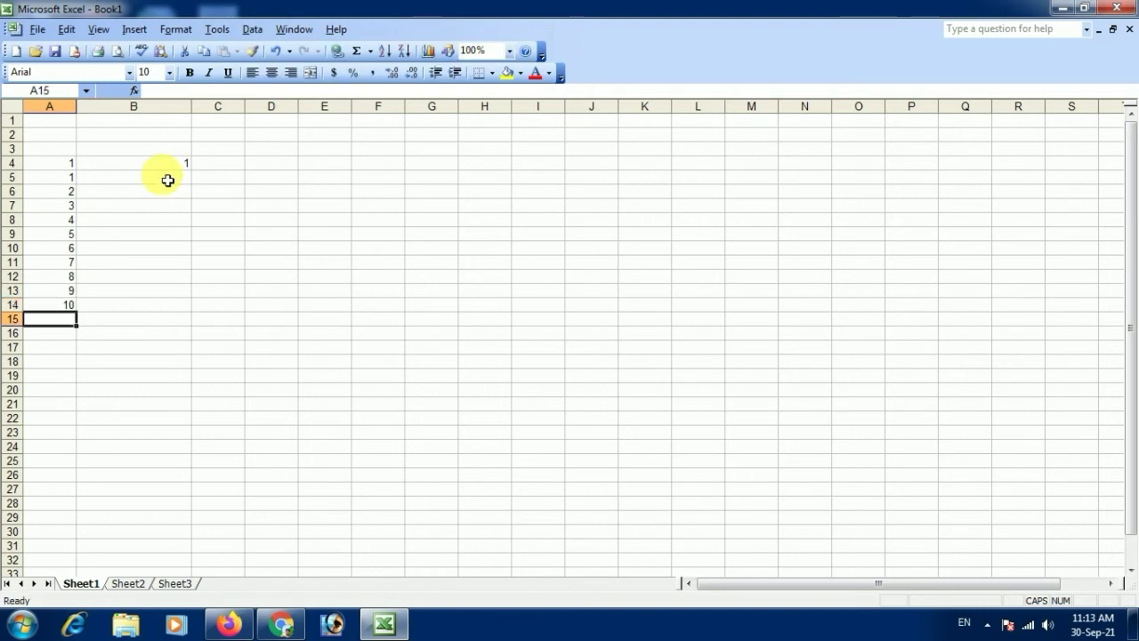
{"action": "left_click", "coordinate": [167, 180]}
{"action": "type", "text": "1"}
{"action": "key", "text": "Return"}
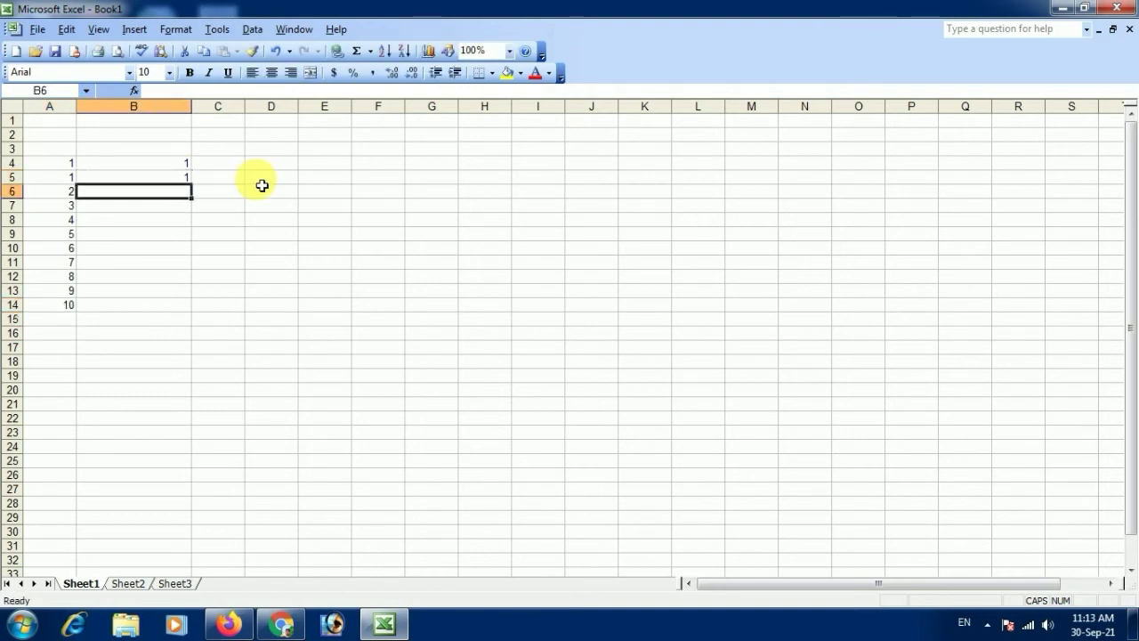
{"action": "left_click", "coordinate": [216, 184]}
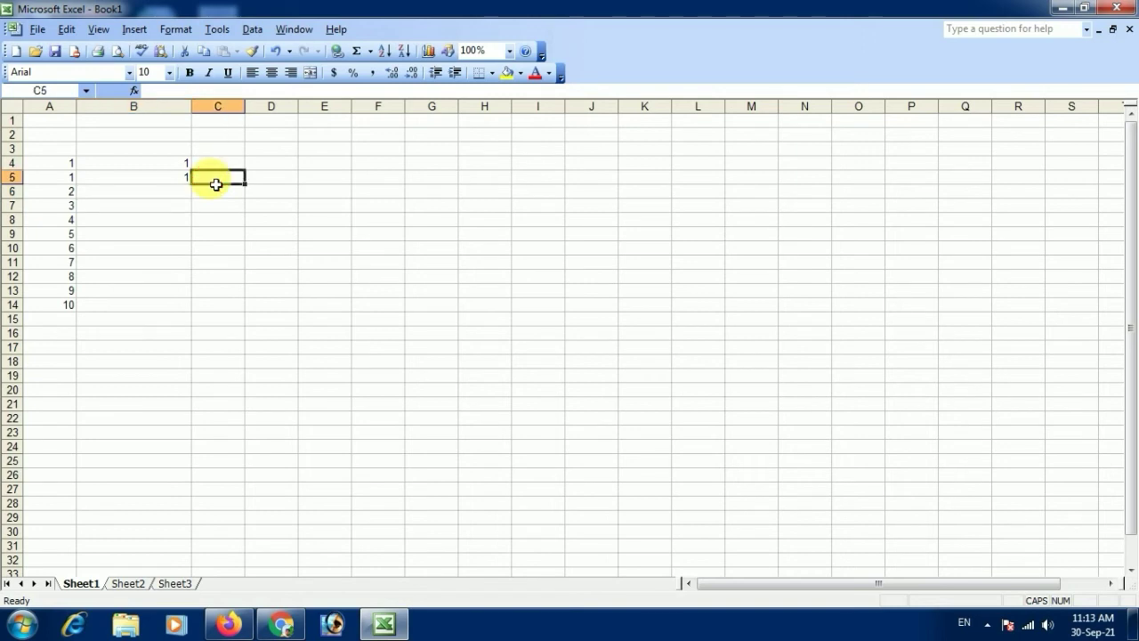
{"action": "type", "text": "5\t6\t"}
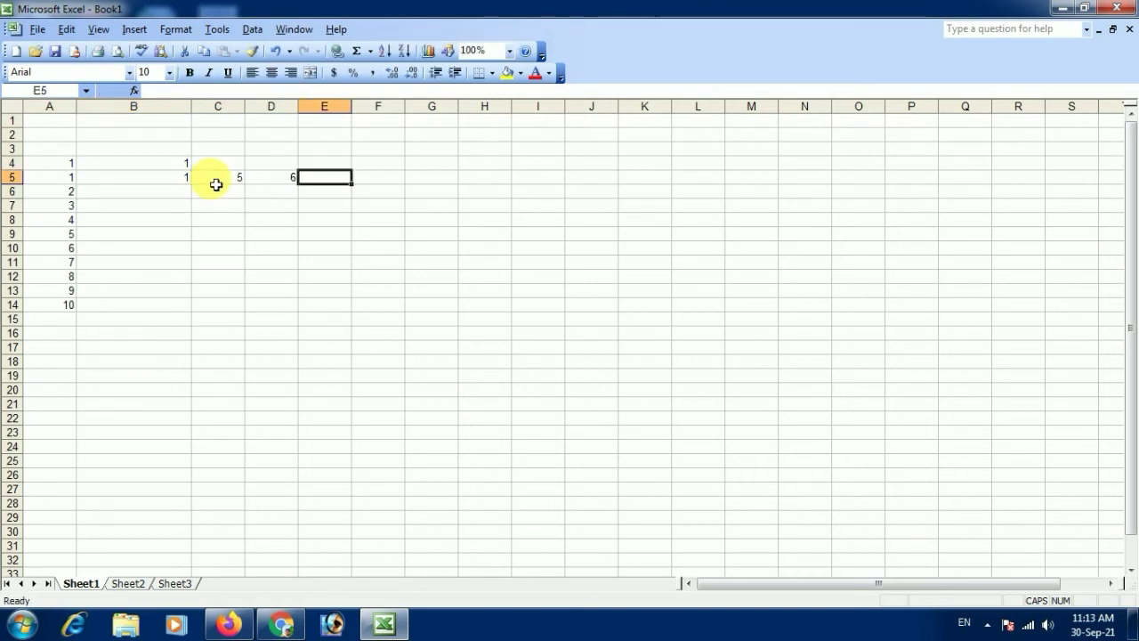
{"action": "type", "text": "5\t8\t5\t48\t5\t89"}
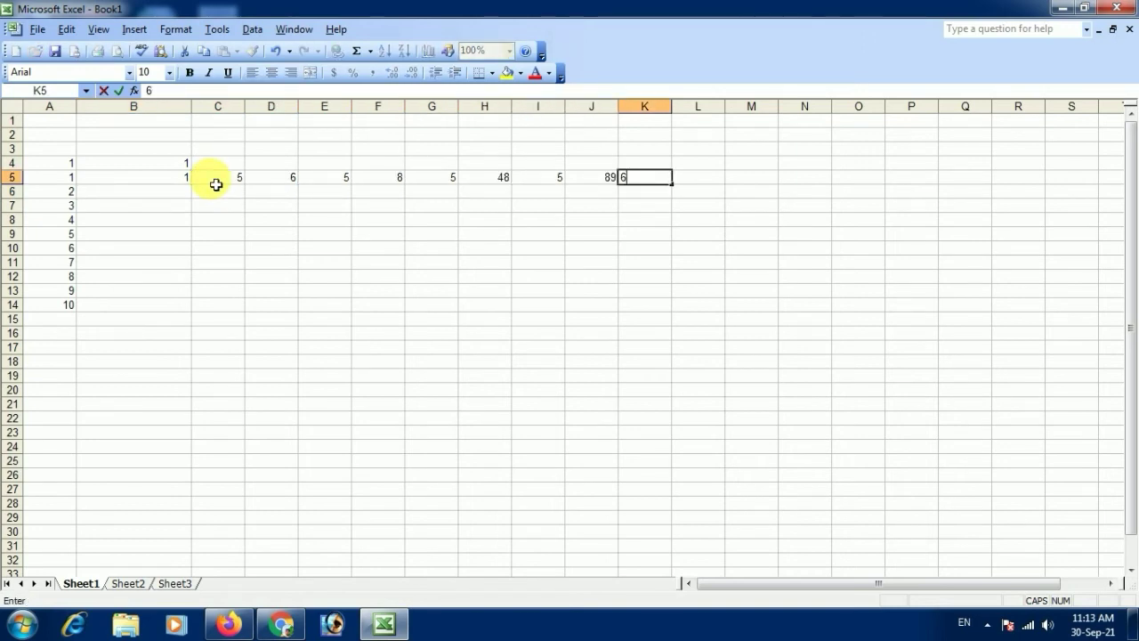
{"action": "type", "text": "\t65\t8\t6\t58\t56\t8\t56"}
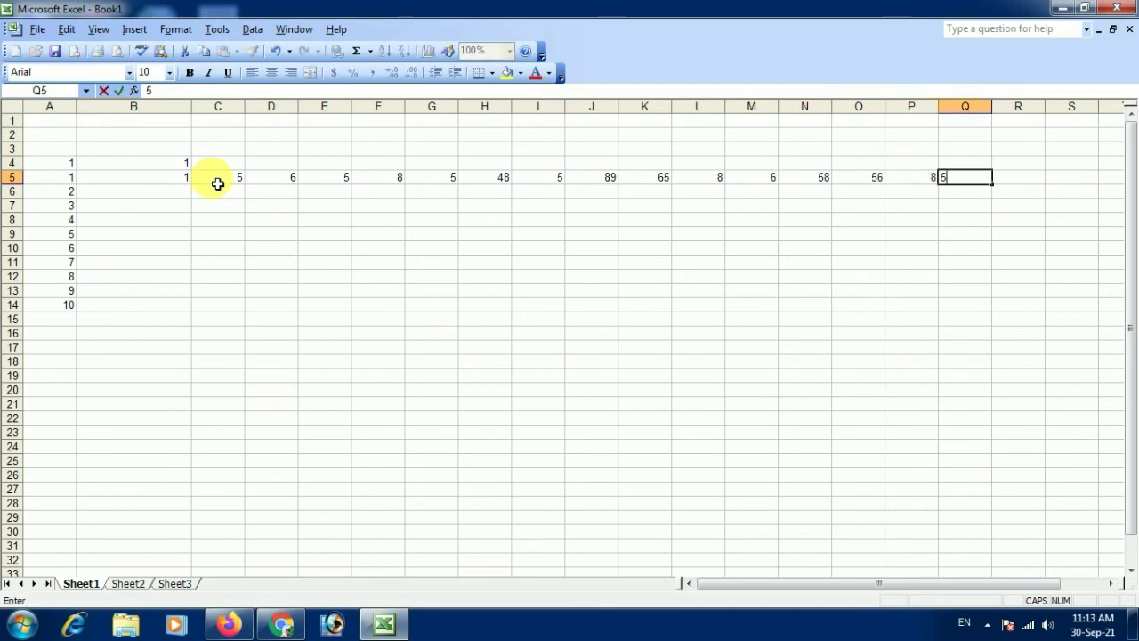
{"action": "key", "text": "Tab"}
{"action": "left_click", "coordinate": [182, 206]}
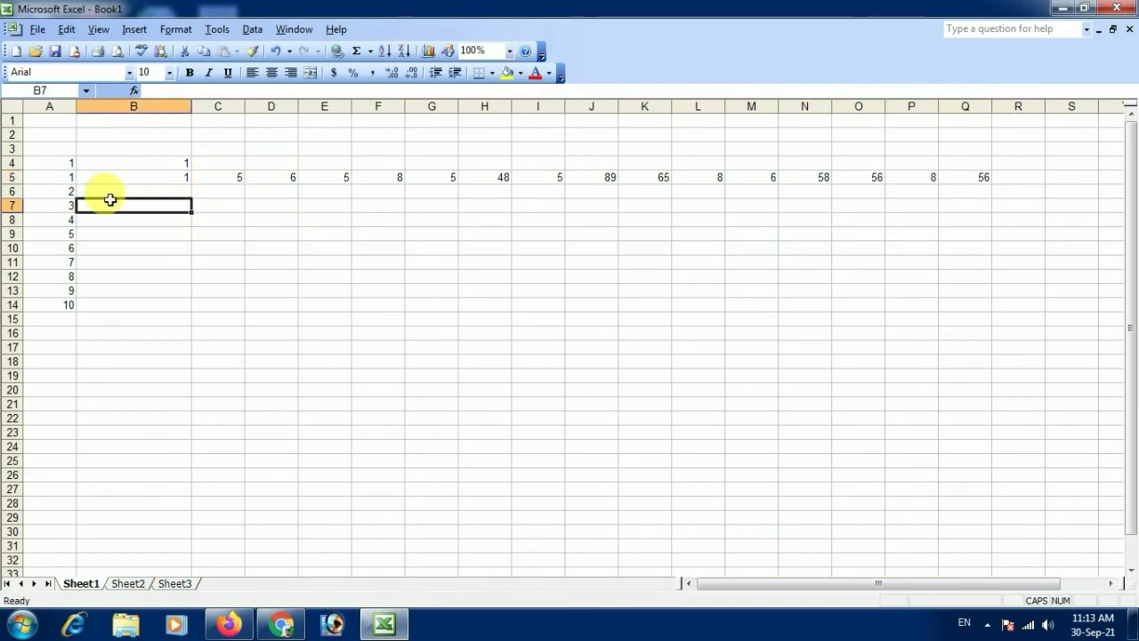
- Create a Data Table over A5:Q13 with row input cell A4 and column input cell B4
{"action": "mouse_move", "coordinate": [72, 178]}
{"action": "left_mouse_down"}
{"action": "mouse_move", "coordinate": [265, 296]}
{"action": "mouse_move", "coordinate": [970, 292]}
{"action": "left_mouse_up"}
{"action": "left_click", "coordinate": [252, 29]}
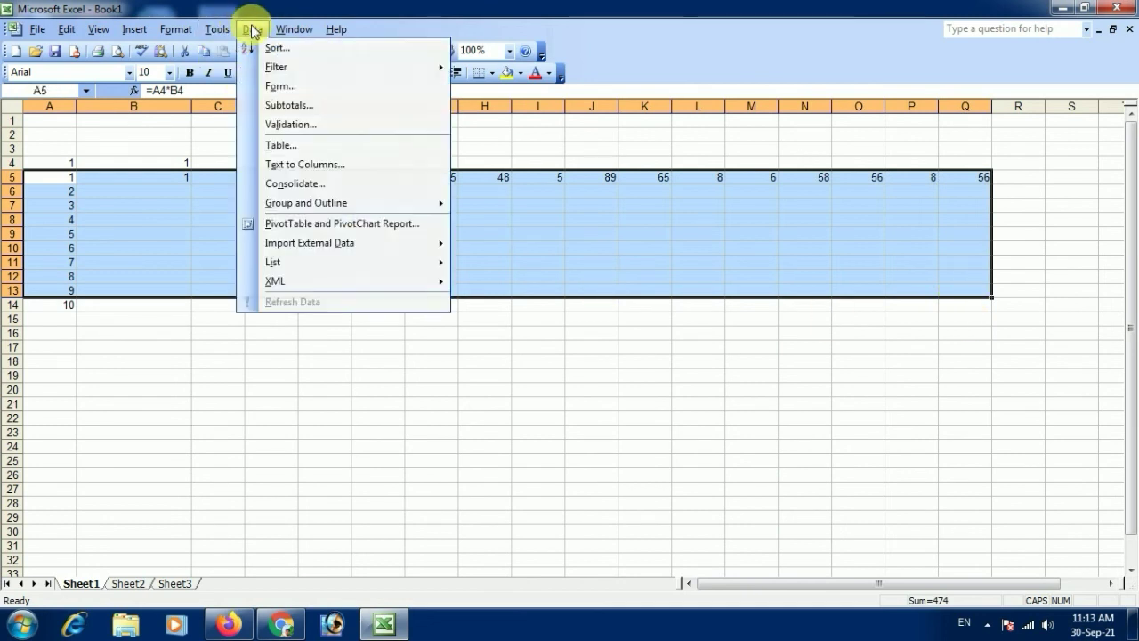
{"action": "left_click", "coordinate": [285, 148]}
{"action": "type", "text": "A4"}
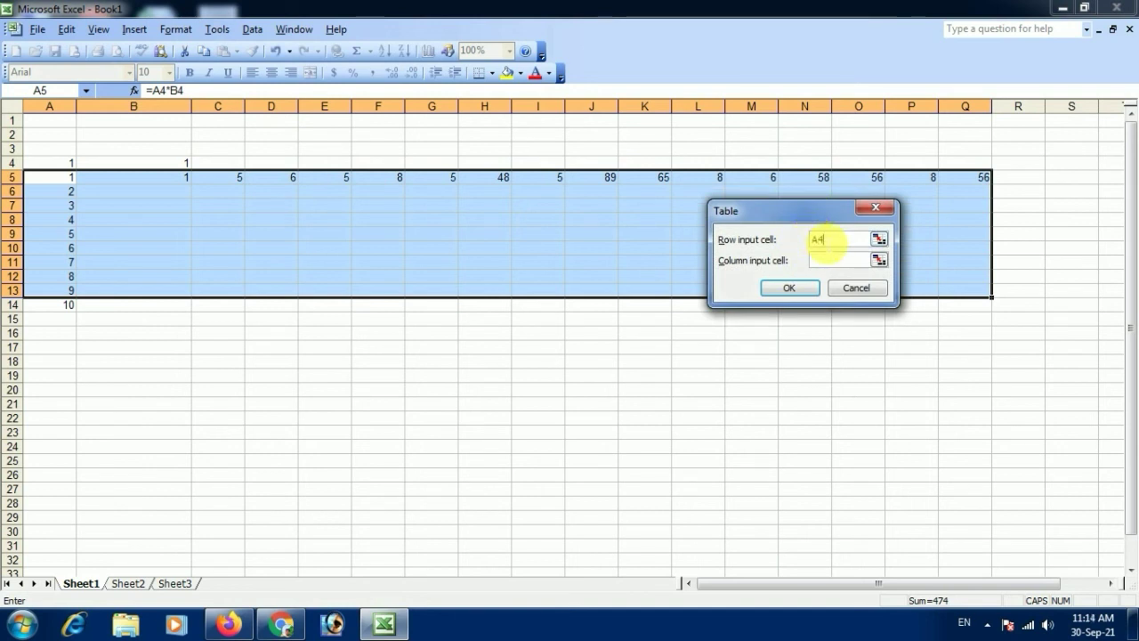
{"action": "key", "text": "Tab"}
{"action": "left_click", "coordinate": [786, 288]}
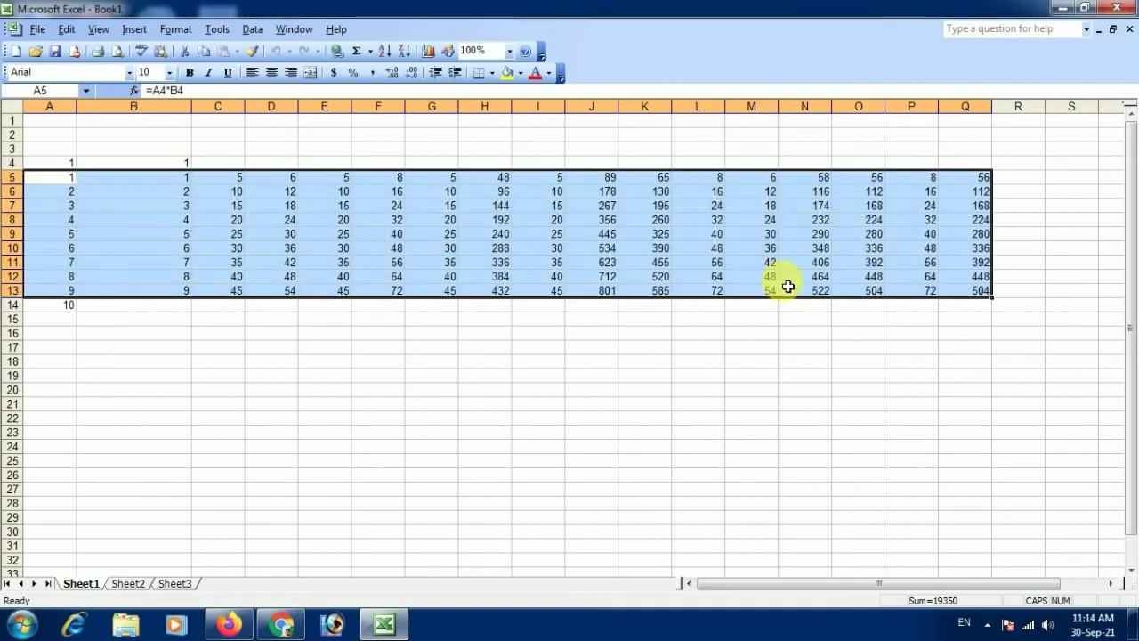
{"action": "left_click", "coordinate": [265, 335]}
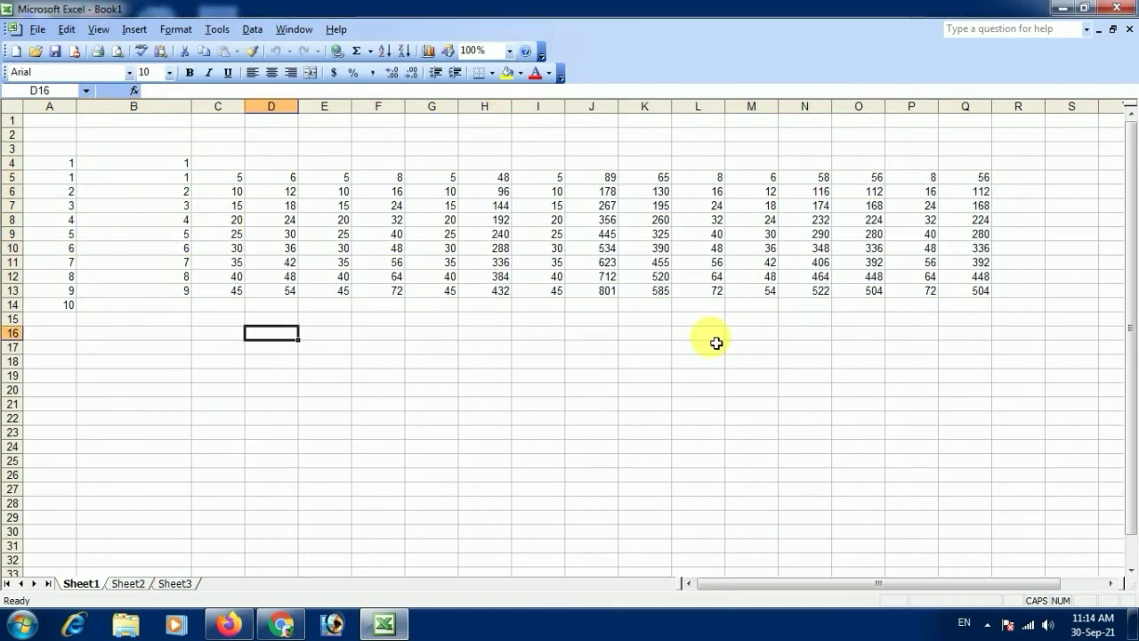
- Change row inputs F5, H5 and J5 to 25, 55 and 44 so the table recalculates
{"action": "left_click", "coordinate": [400, 178]}
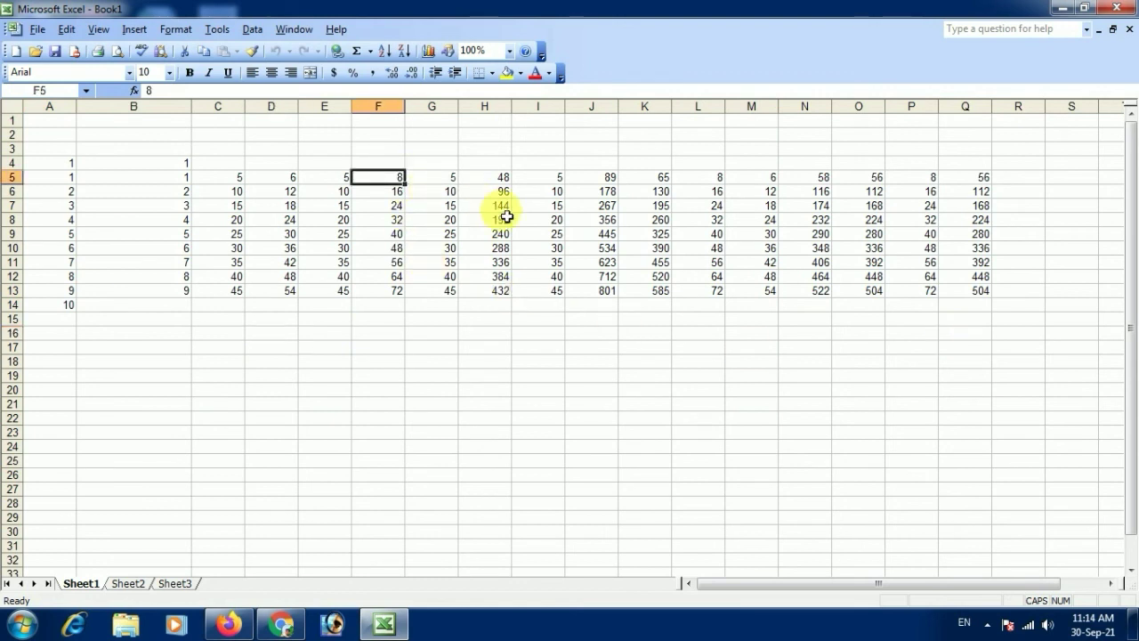
{"action": "type", "text": "25"}
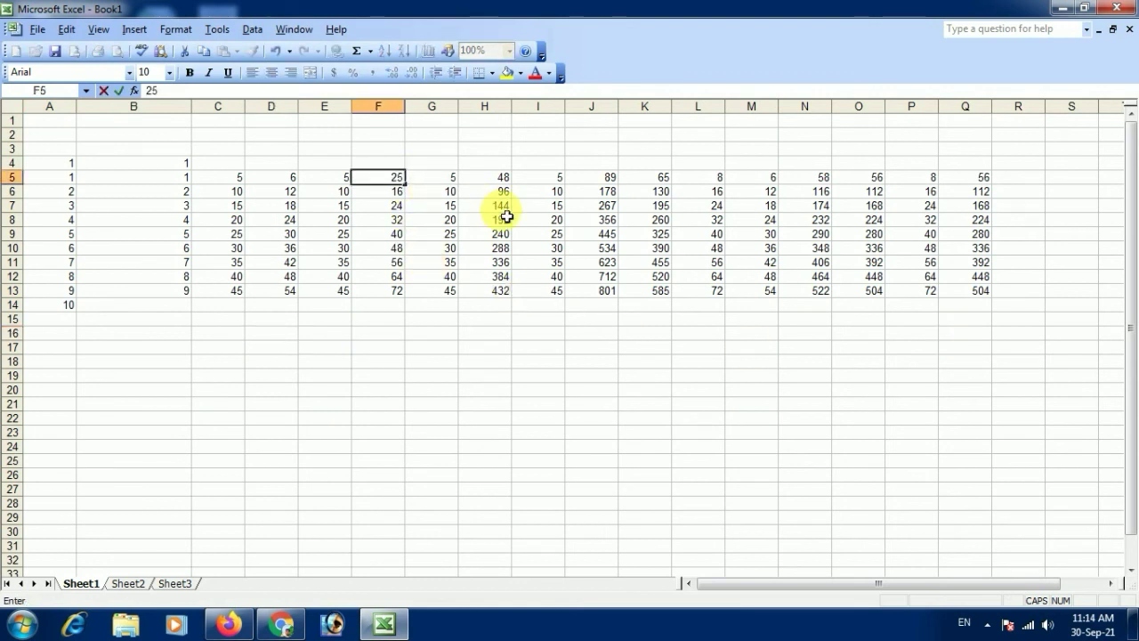
{"action": "key", "text": "Return"}
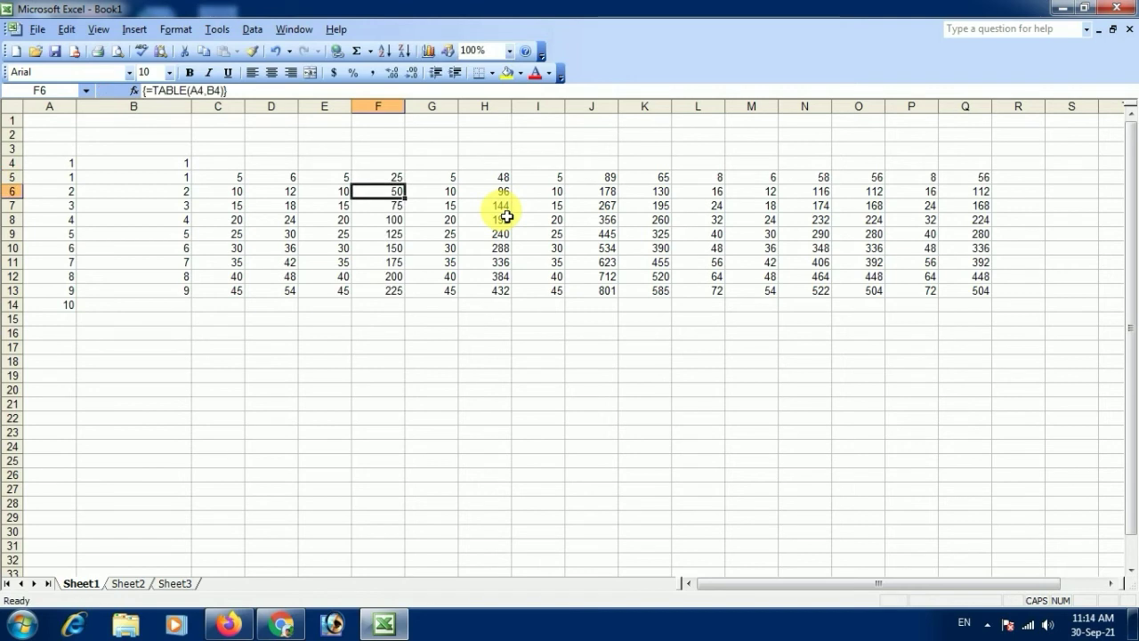
{"action": "left_click", "coordinate": [499, 179]}
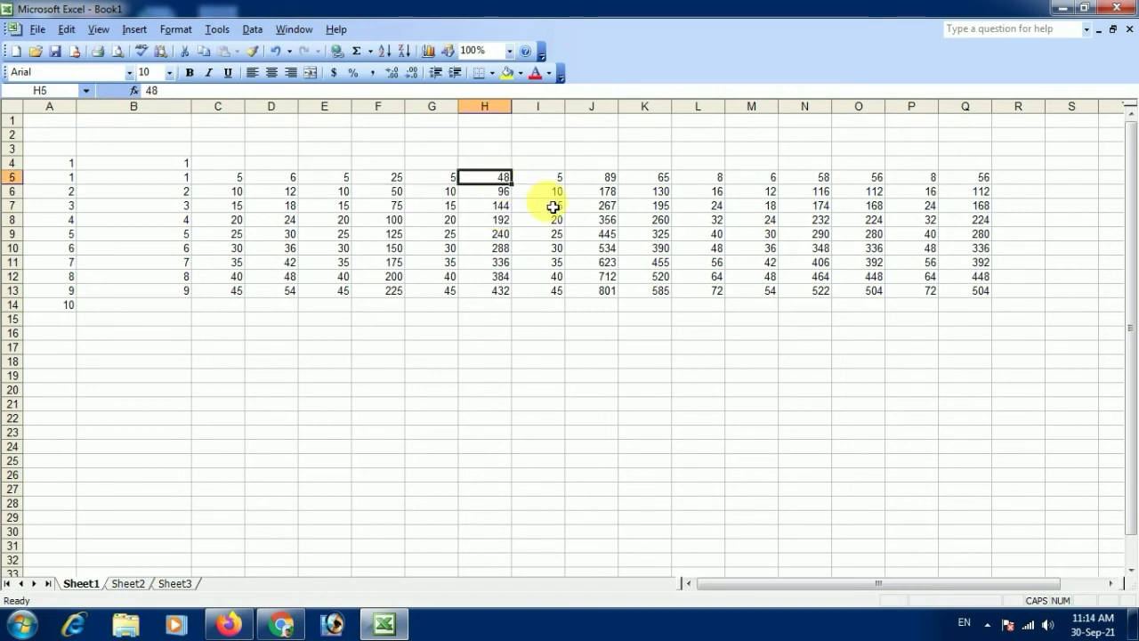
{"action": "type", "text": "55"}
{"action": "key", "text": "Return"}
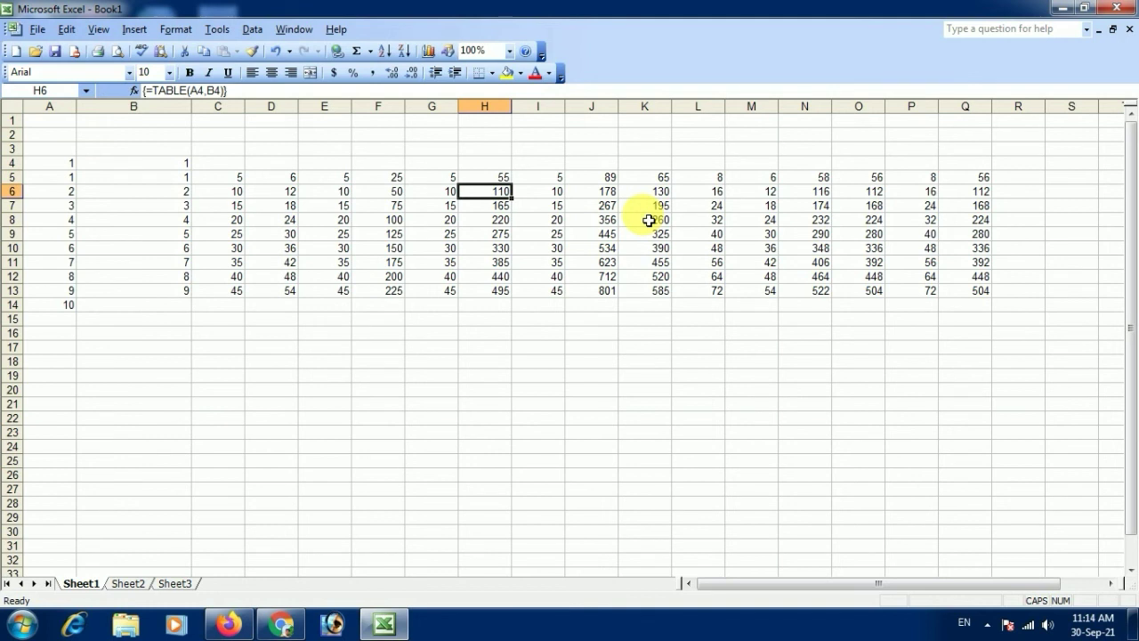
{"action": "left_click", "coordinate": [614, 181]}
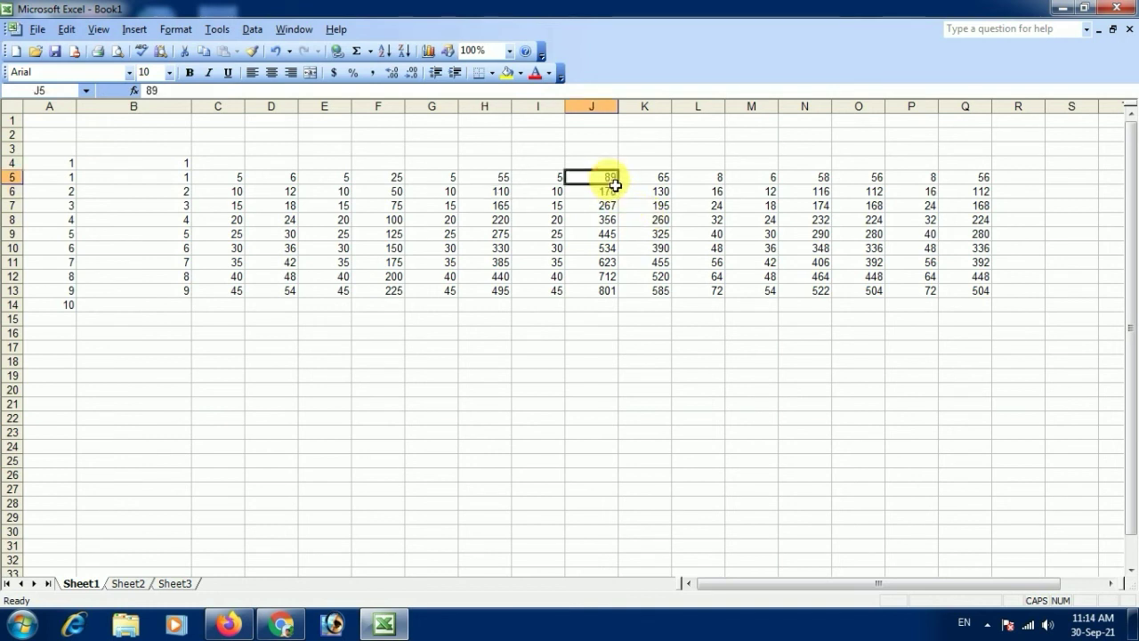
{"action": "type", "text": "44"}
{"action": "key", "text": "Return"}
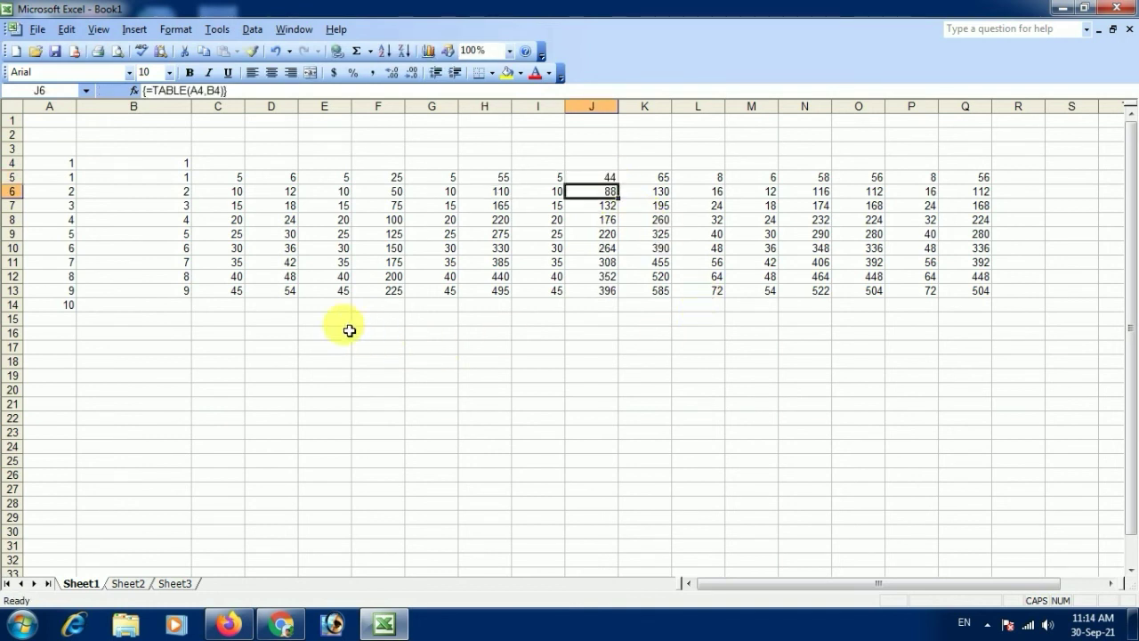
{"action": "left_click", "coordinate": [251, 29]}
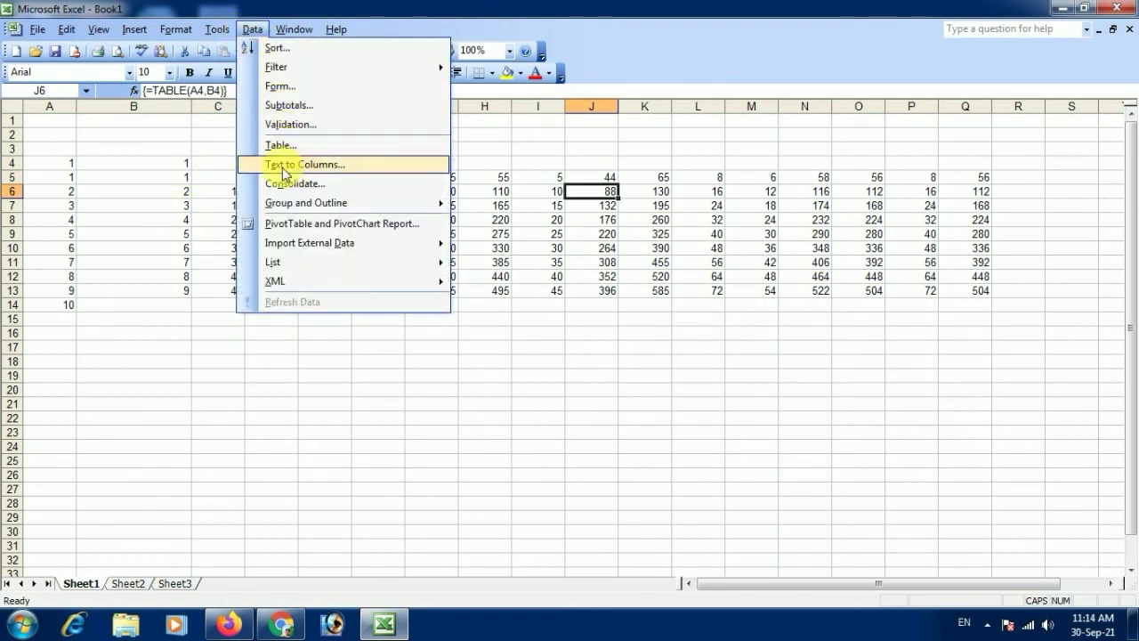
{"action": "left_click", "coordinate": [271, 375]}
- Type the sentence MY INDIA IS GREAT into D21
{"action": "left_click", "coordinate": [286, 403]}
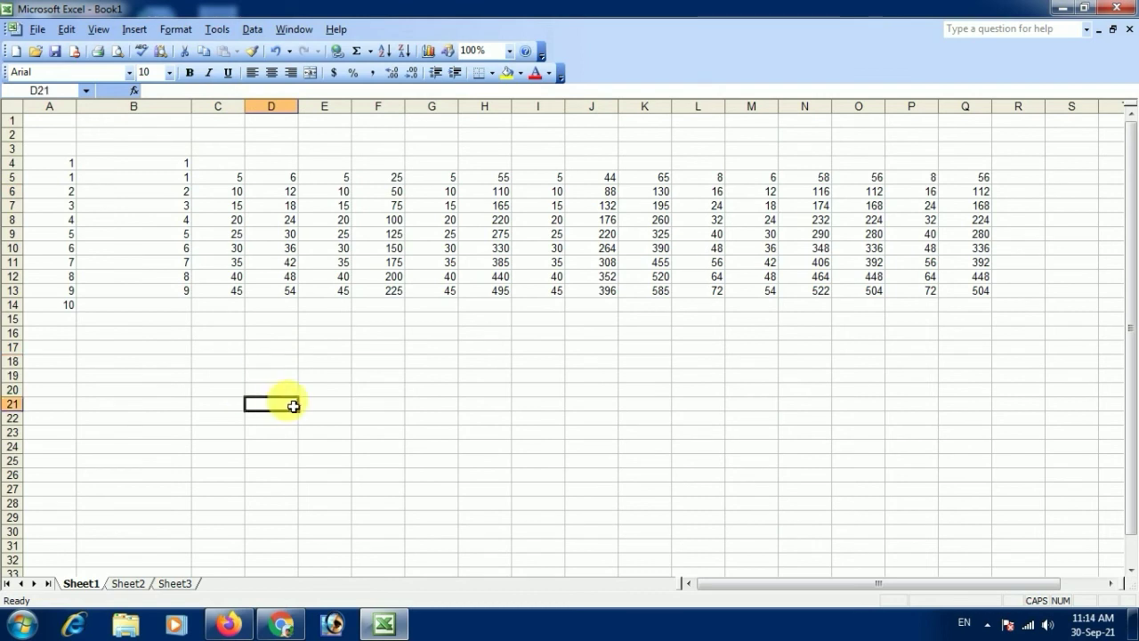
{"action": "type", "text": "MY INDIA IS GREAT"}
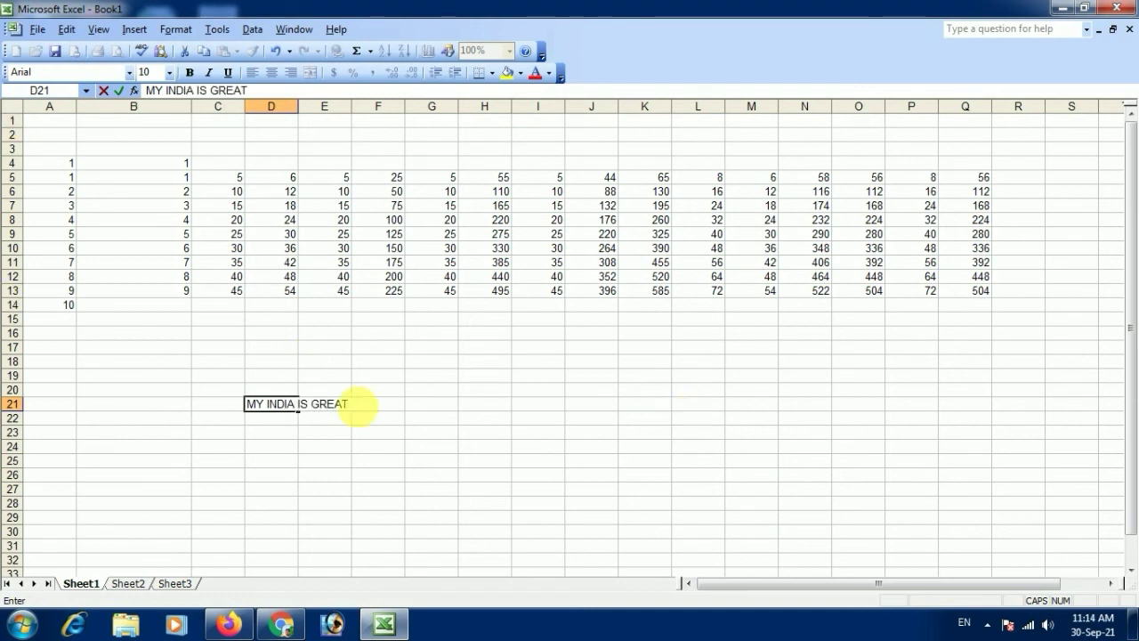
{"action": "left_click", "coordinate": [312, 418]}
{"action": "left_click", "coordinate": [260, 403]}
- Split D21 with Text to Columns, Delimited by Space, into D21:G21
{"action": "left_click", "coordinate": [253, 28]}
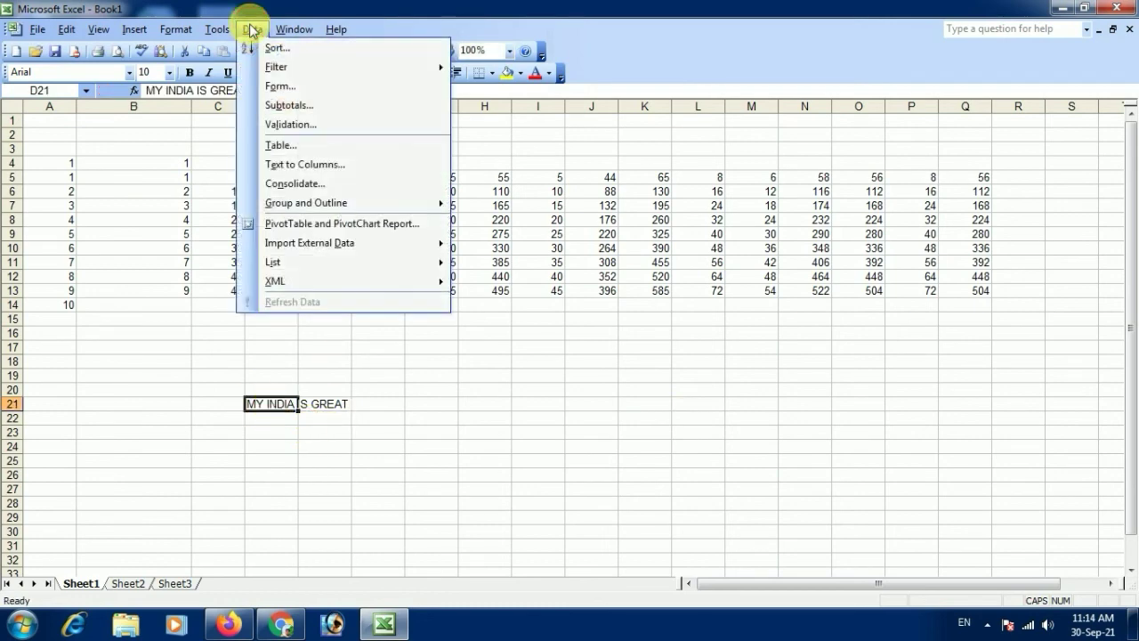
{"action": "left_click", "coordinate": [307, 165]}
{"action": "left_click_drag", "start_coordinate": [720, 109], "coordinate": [654, 125]}
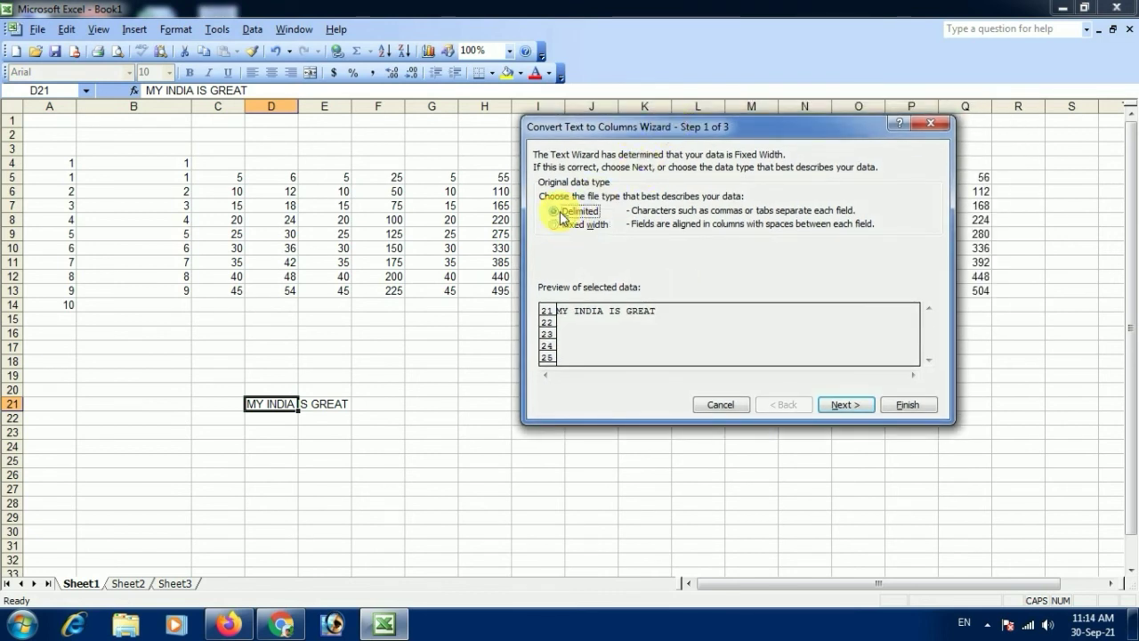
{"action": "left_click", "coordinate": [851, 406]}
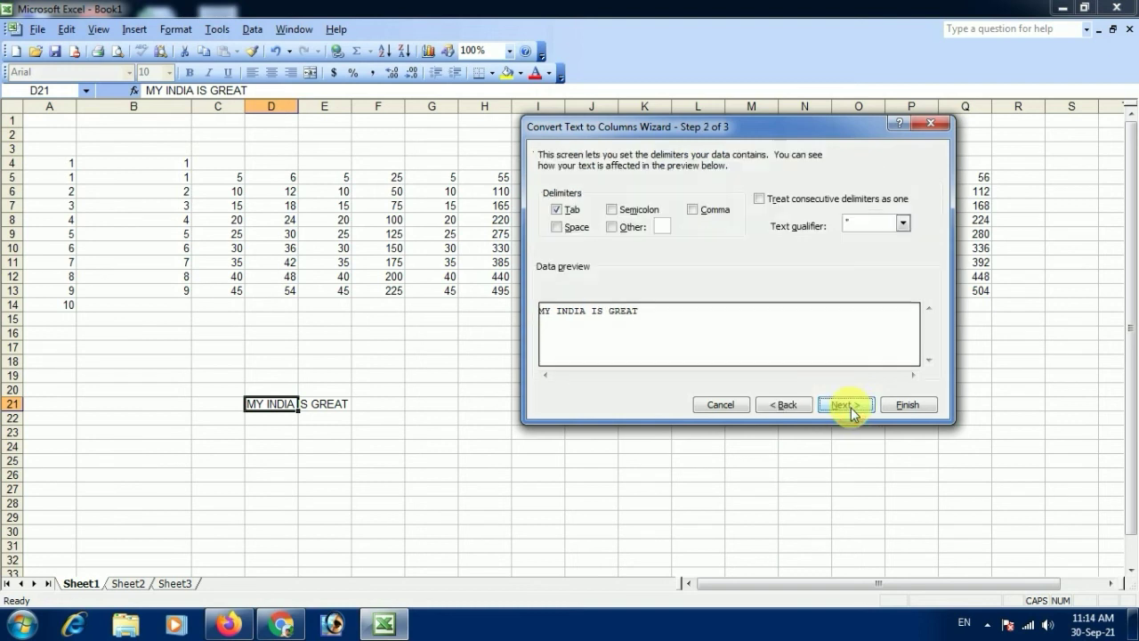
{"action": "left_click", "coordinate": [560, 229]}
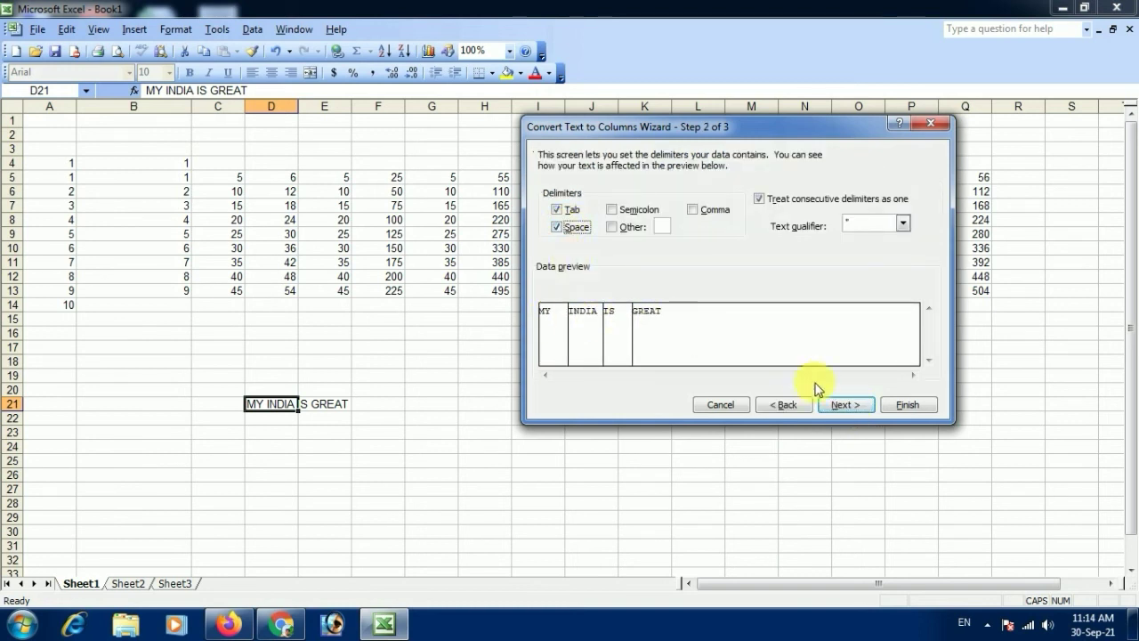
{"action": "left_click", "coordinate": [837, 405]}
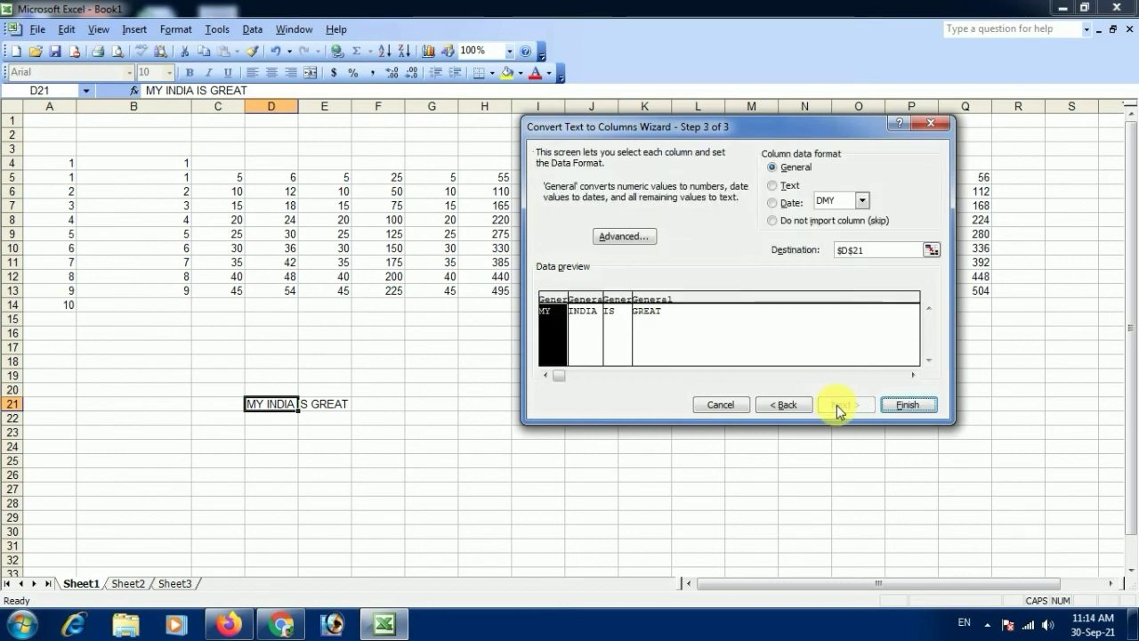
{"action": "left_click", "coordinate": [907, 405]}
{"action": "scroll", "coordinate": [564, 419], "scroll_direction": "down", "scroll_amount": 1}
{"action": "scroll", "coordinate": [564, 419], "scroll_direction": "down", "scroll_amount": 1}
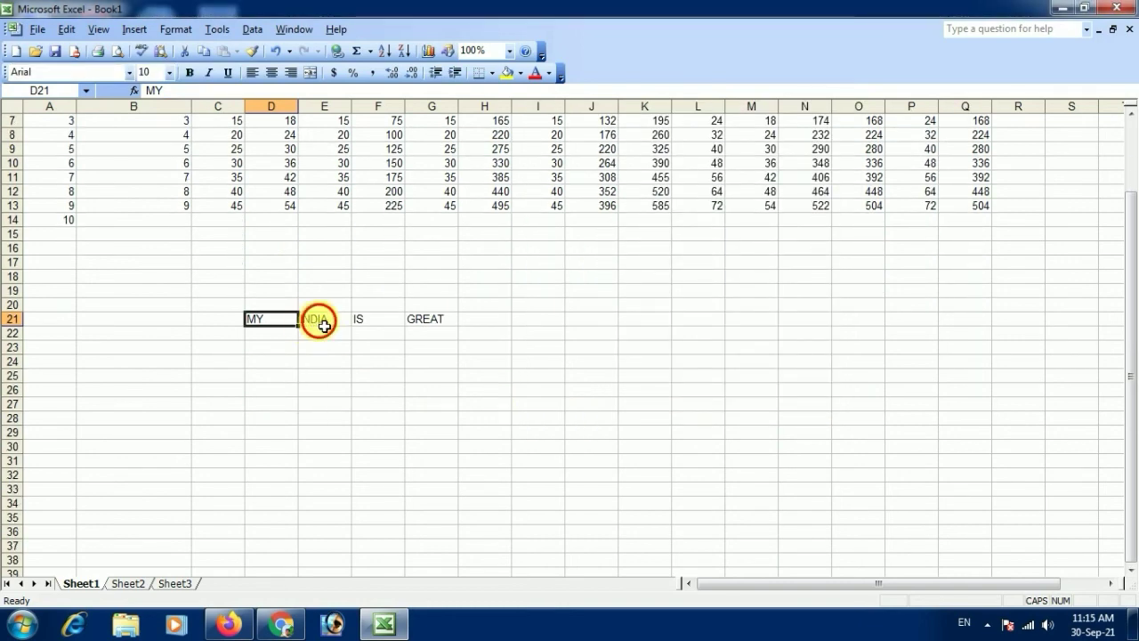
{"action": "left_click", "coordinate": [323, 325]}
{"action": "left_click", "coordinate": [389, 332]}
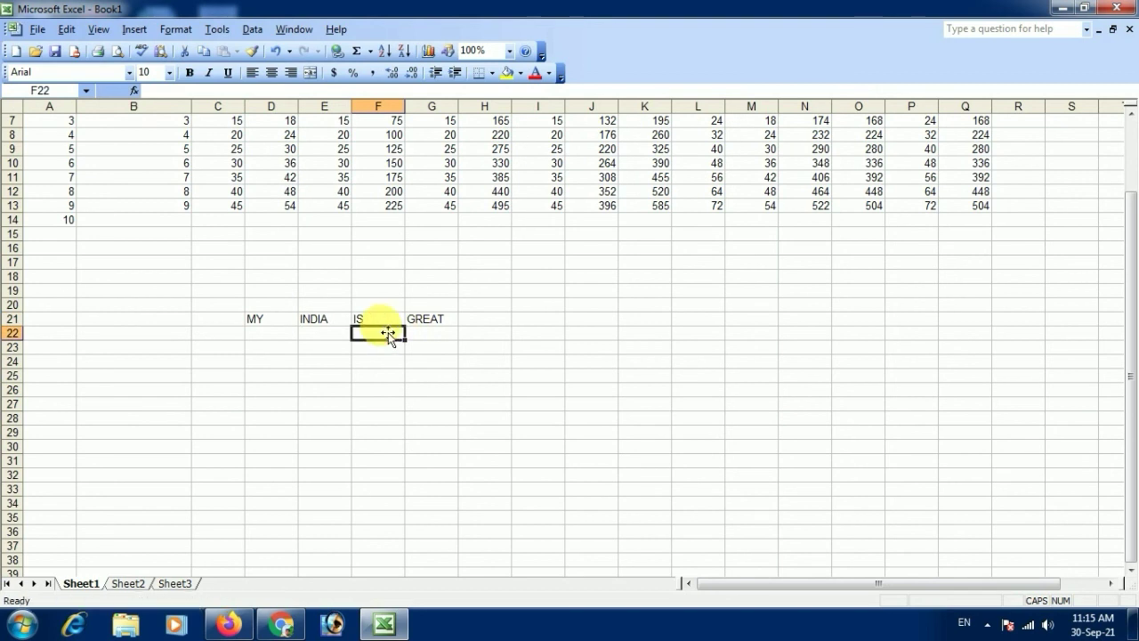
{"action": "left_click", "coordinate": [383, 320]}
{"action": "left_click", "coordinate": [436, 321]}
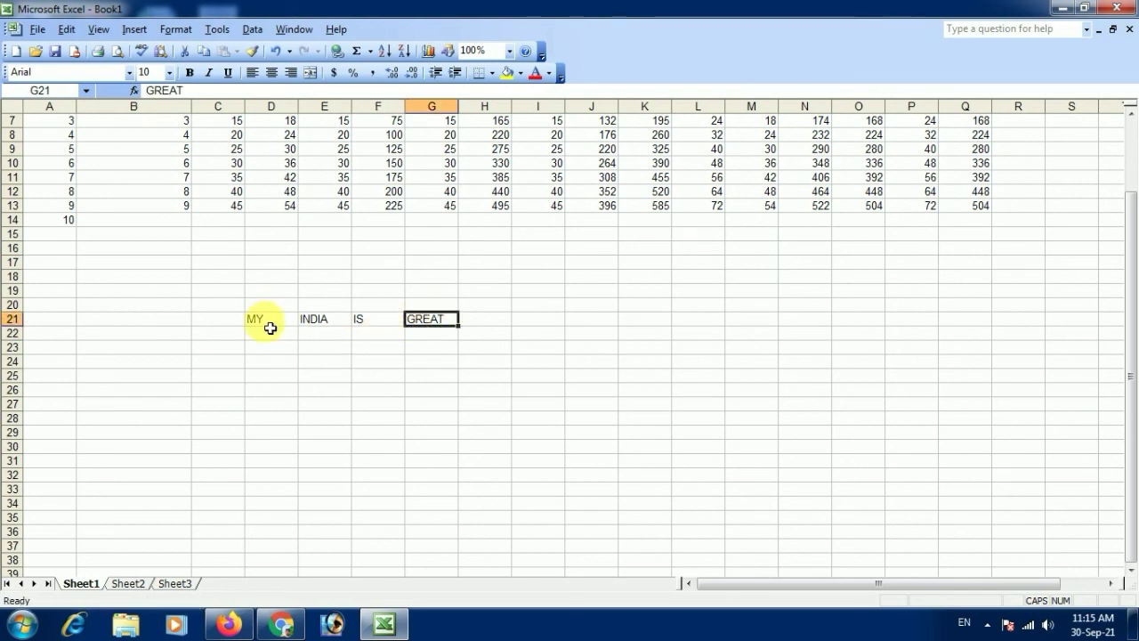
{"action": "left_click_drag", "start_coordinate": [270, 328], "coordinate": [437, 337]}
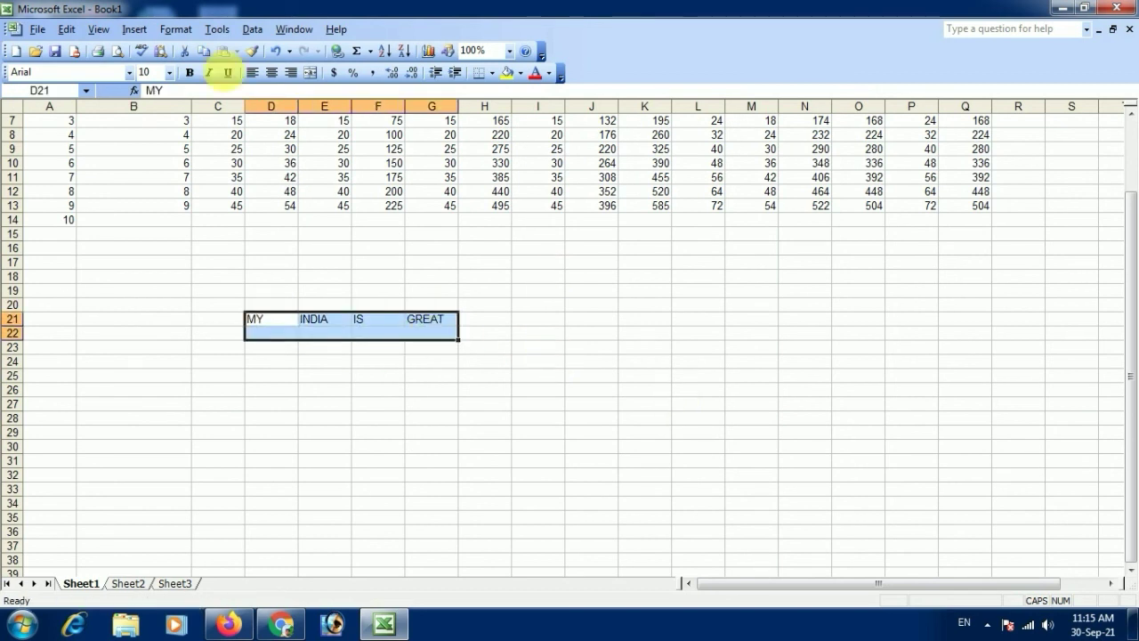
{"action": "left_click", "coordinate": [219, 30]}
{"action": "mouse_move", "coordinate": [252, 30]}
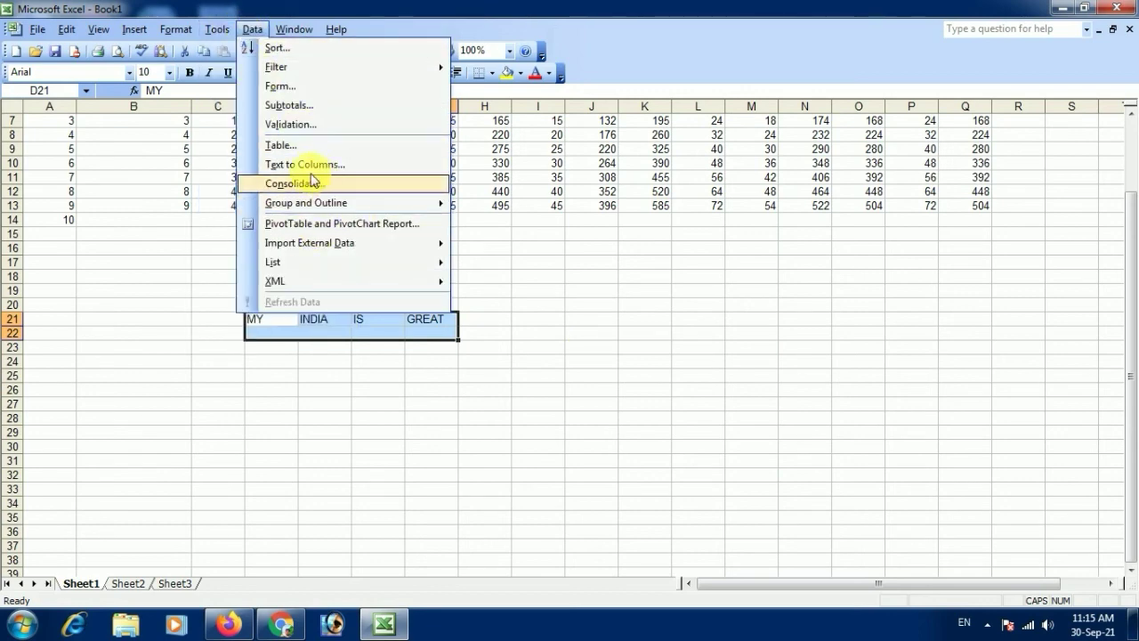
{"action": "left_click", "coordinate": [309, 185]}
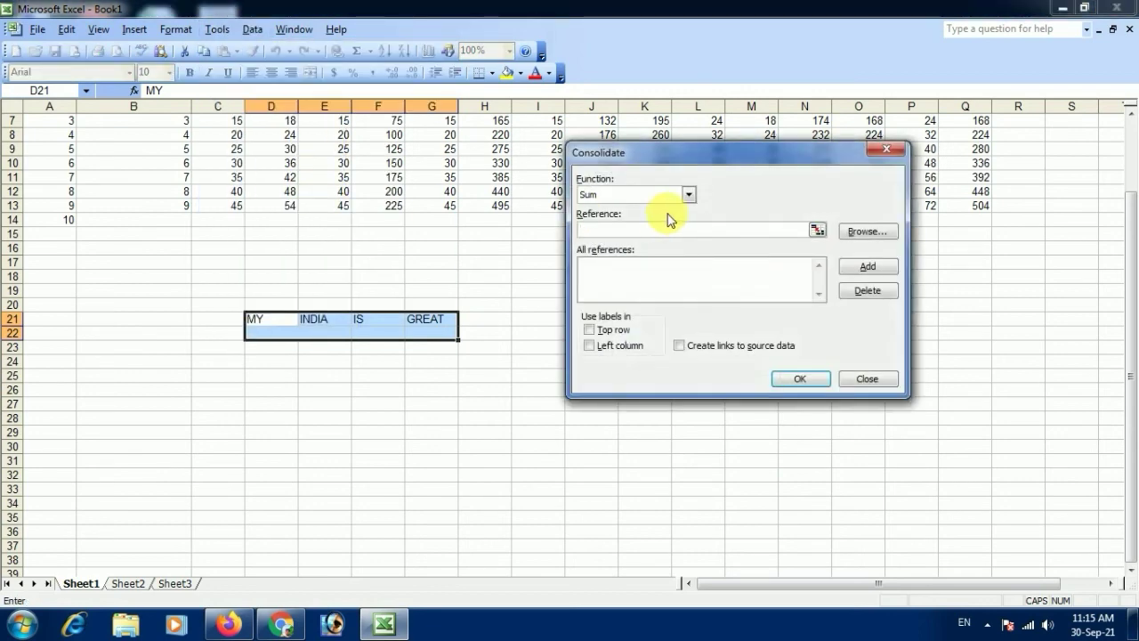
{"action": "left_click", "coordinate": [884, 149]}
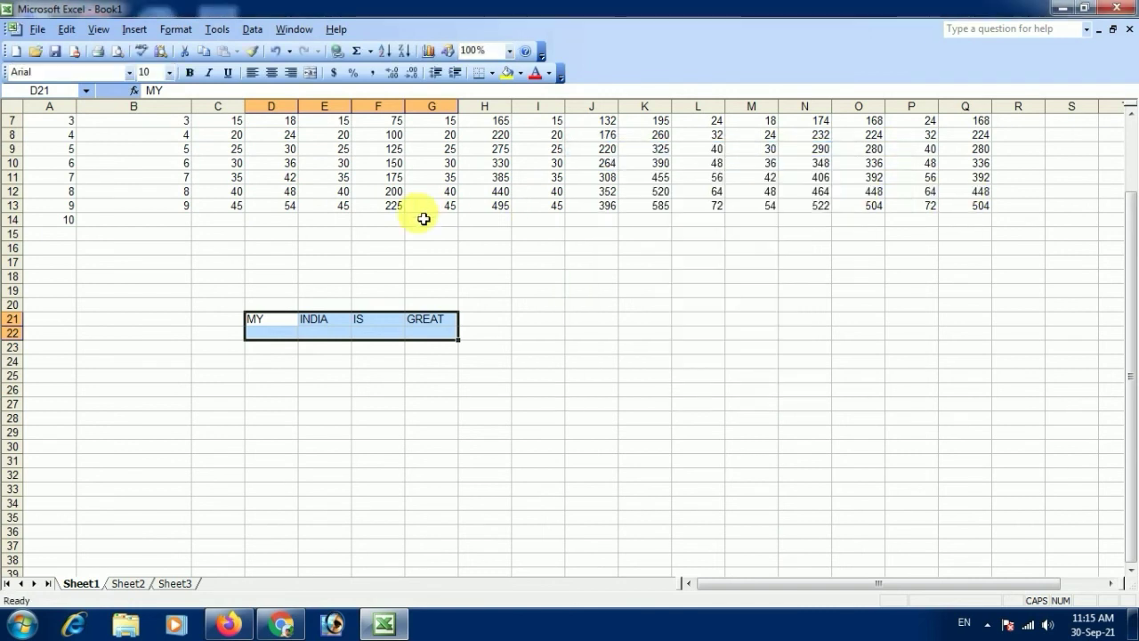
{"action": "left_click", "coordinate": [382, 318]}
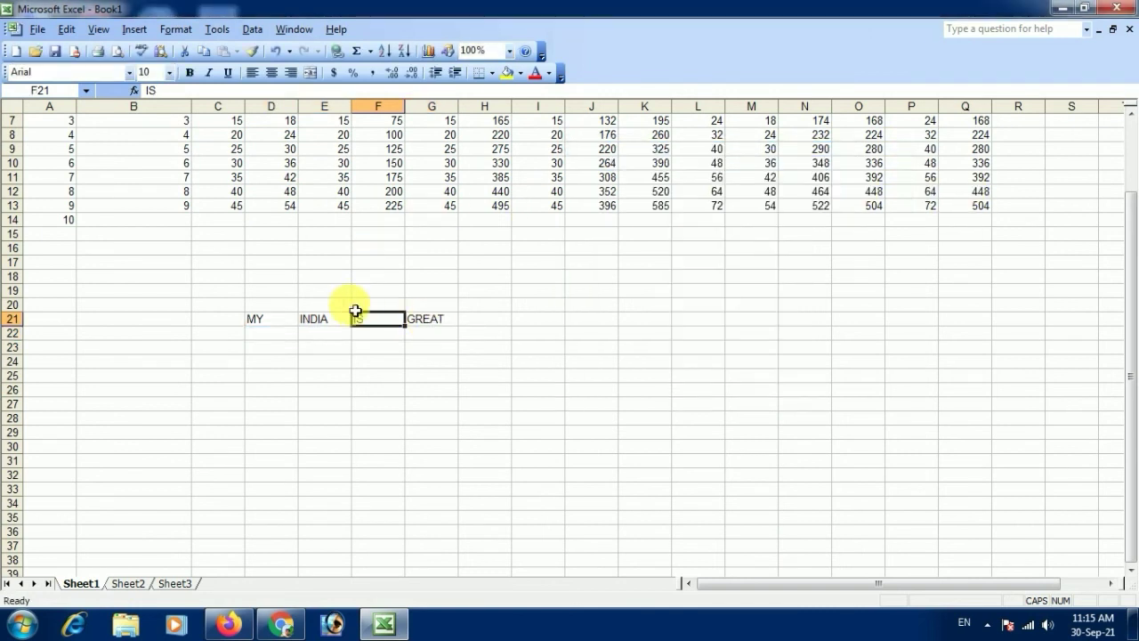
{"action": "left_click", "coordinate": [252, 29]}
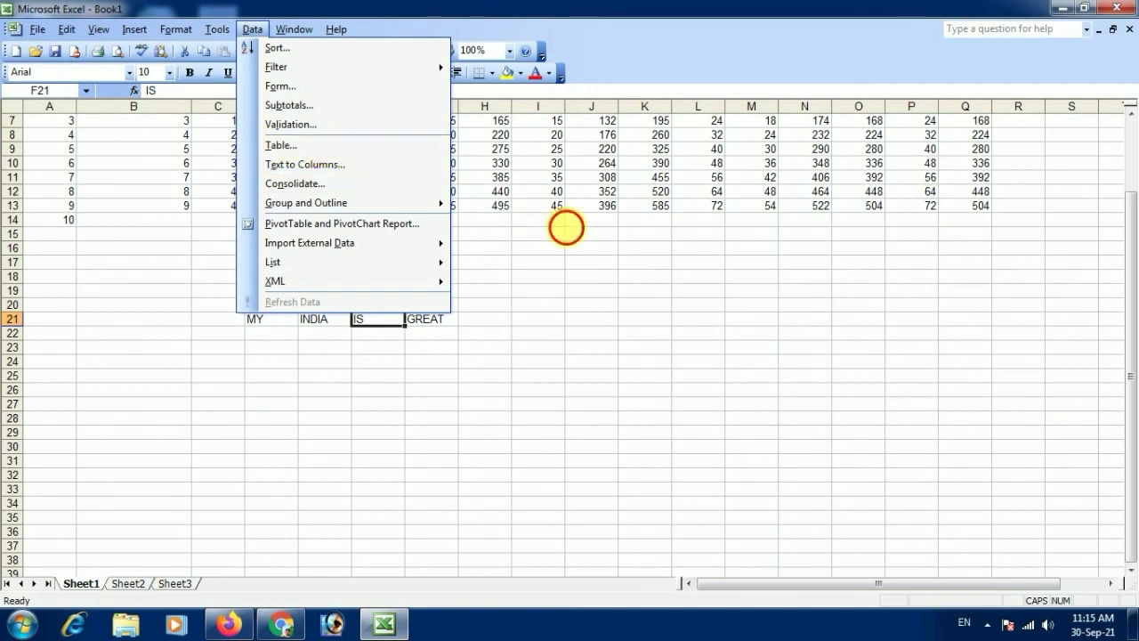
{"action": "left_click", "coordinate": [566, 228]}
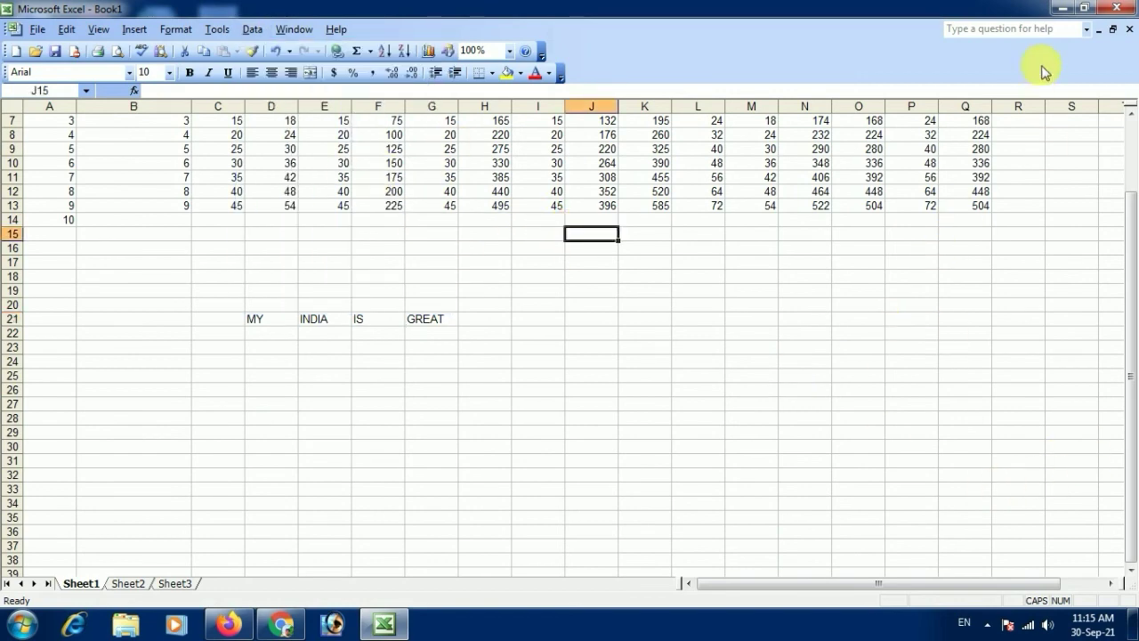
- Minimize Excel and refresh the desktop a couple of times
{"action": "left_click", "coordinate": [1062, 11]}
{"action": "right_click", "coordinate": [594, 154]}
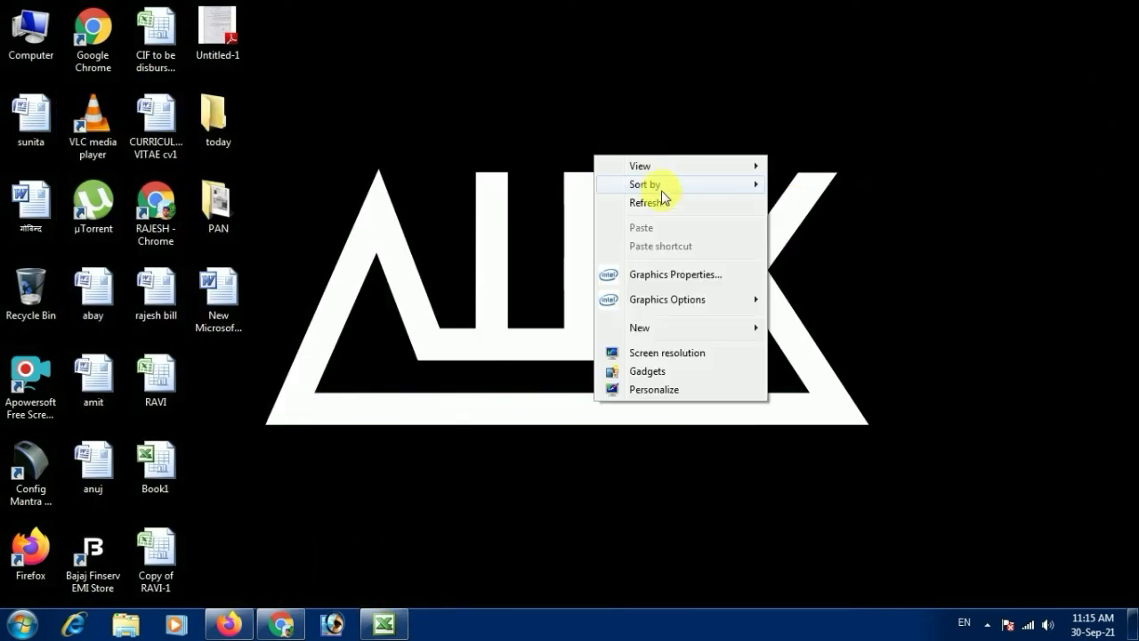
{"action": "left_click", "coordinate": [662, 203]}
{"action": "right_click", "coordinate": [544, 152]}
{"action": "right_click", "coordinate": [542, 174]}
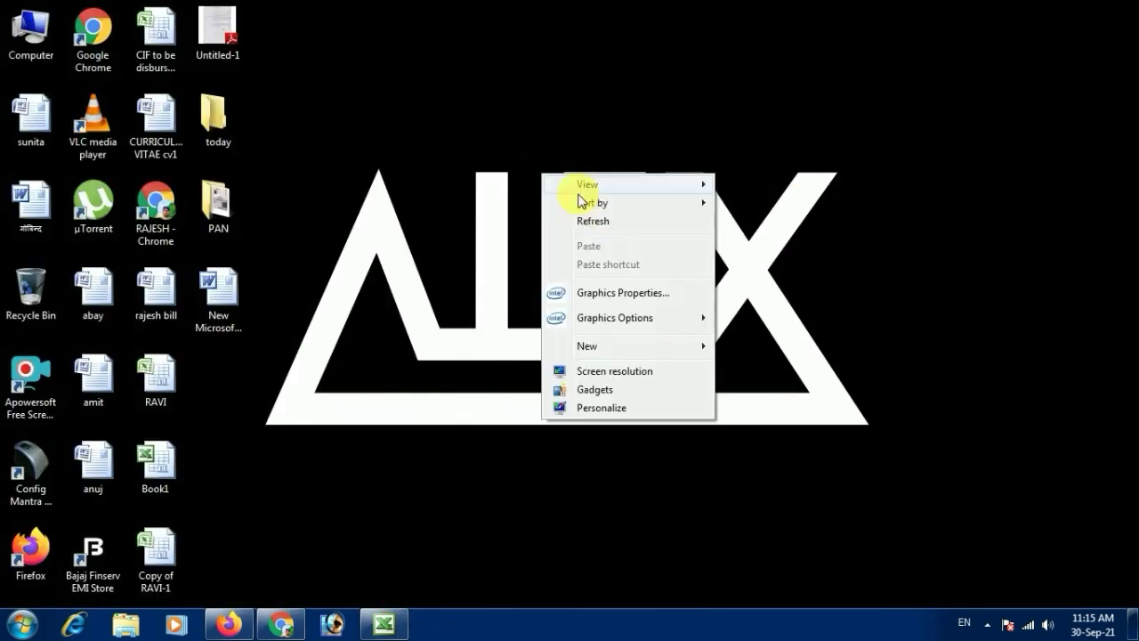
{"action": "left_click", "coordinate": [602, 220]}
{"action": "right_click", "coordinate": [542, 191]}
{"action": "left_click", "coordinate": [570, 238]}
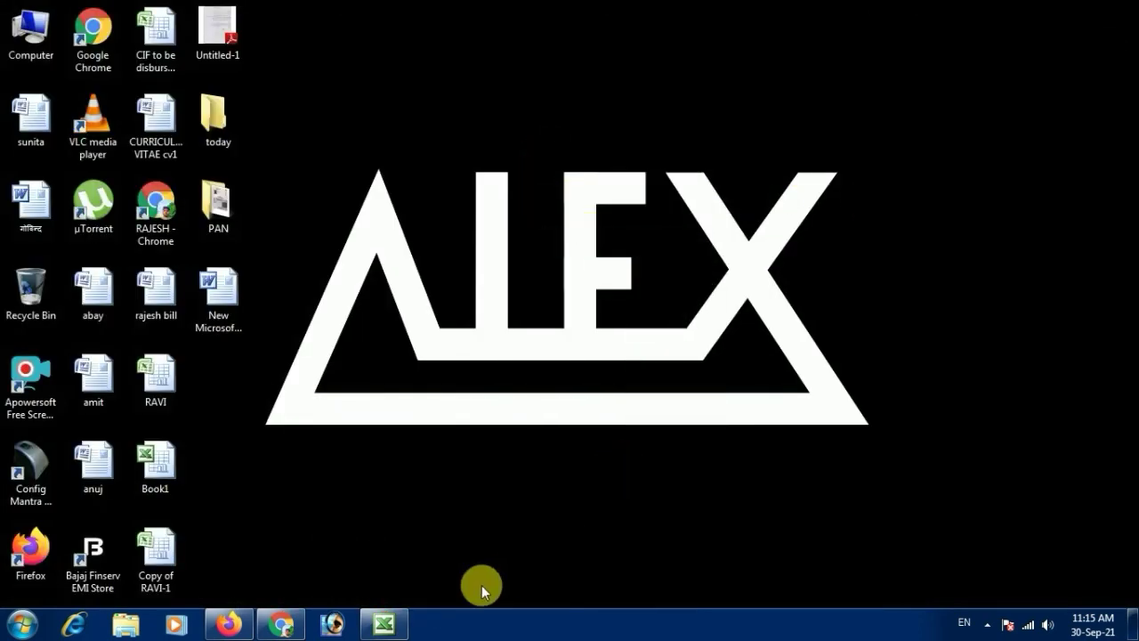
- Close Excel, saving the workbook as Book1, then refresh the desktop
{"action": "left_click", "coordinate": [406, 620]}
{"action": "left_click", "coordinate": [1116, 7]}
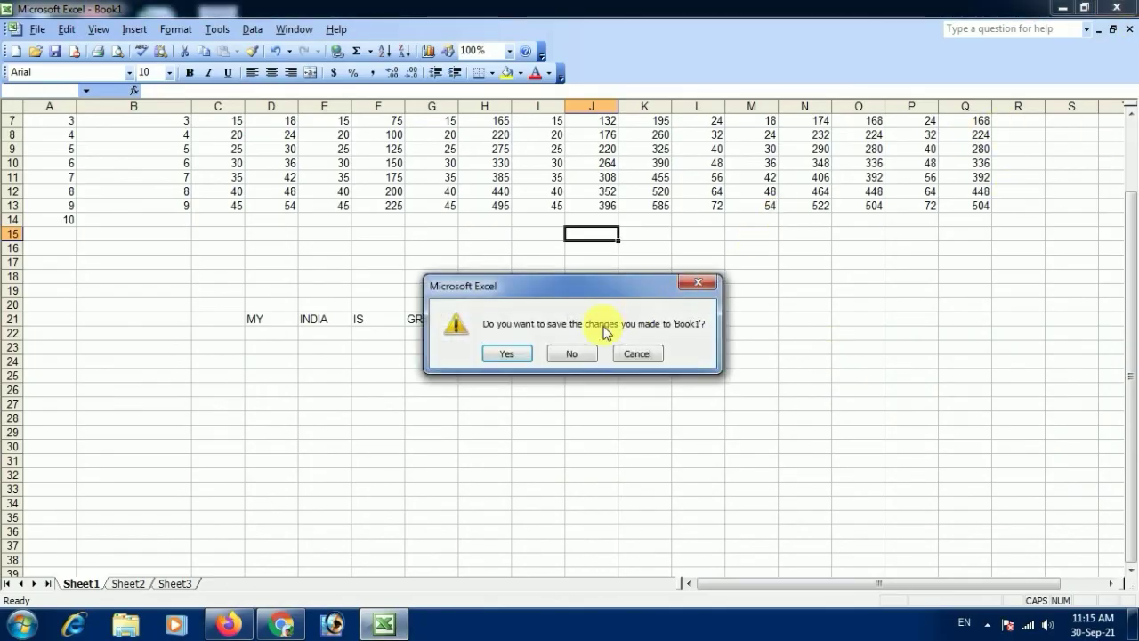
{"action": "left_click", "coordinate": [507, 353]}
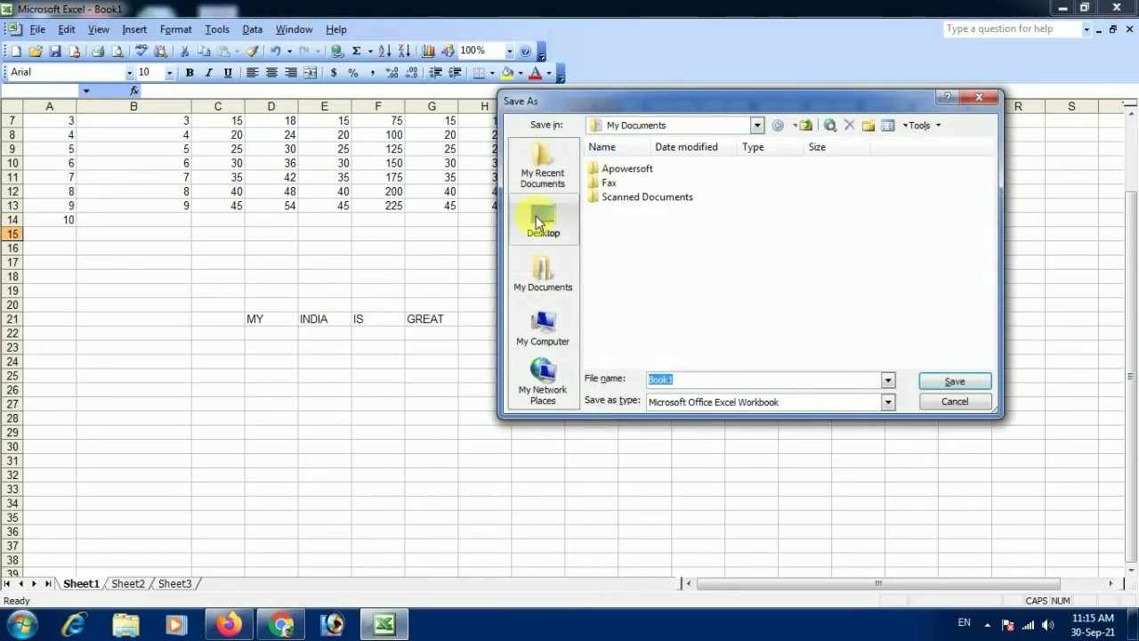
{"action": "left_click", "coordinate": [937, 381]}
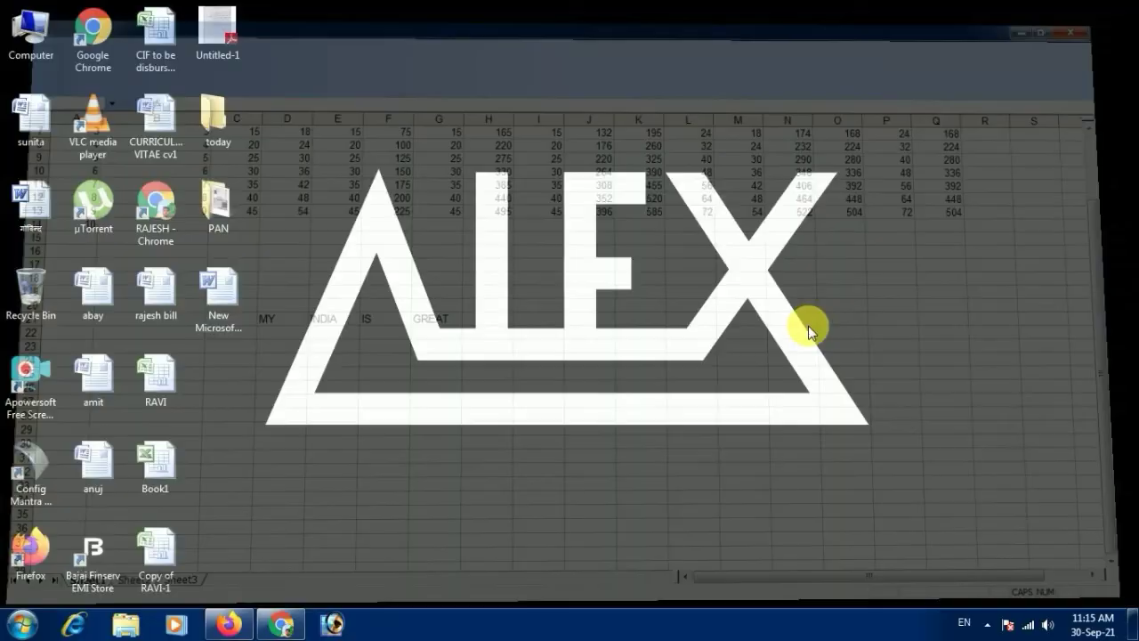
{"action": "right_click", "coordinate": [786, 250]}
{"action": "left_click", "coordinate": [866, 298]}
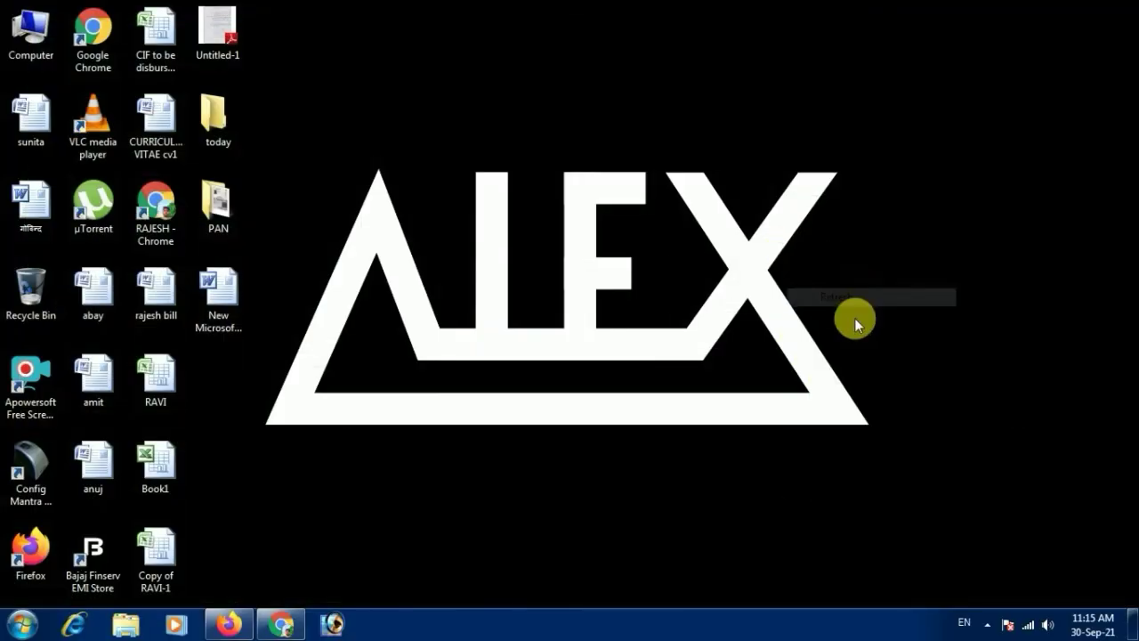